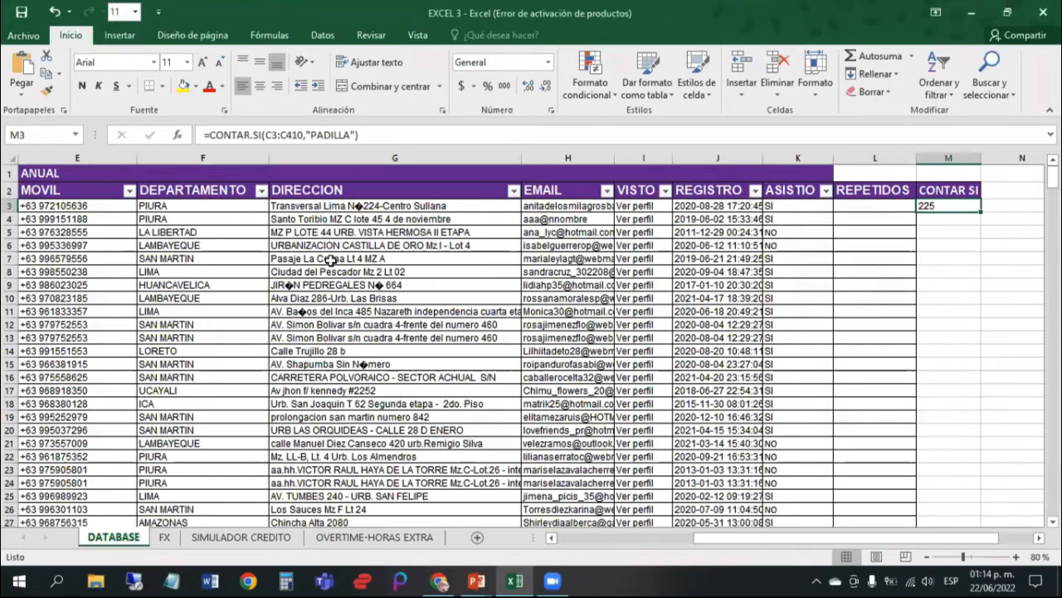
{"action": "key", "text": "Left"}
{"action": "key", "text": "Left"}
{"action": "key", "text": "Left"}
{"action": "key", "text": "Left"}
{"action": "key", "text": "Left"}
{"action": "key", "text": "Left"}
{"action": "key", "text": "Left"}
{"action": "key", "text": "Left"}
{"action": "key", "text": "Left"}
{"action": "key", "text": "Left"}
{"action": "key", "text": "Left"}
{"action": "key", "text": "Left"}
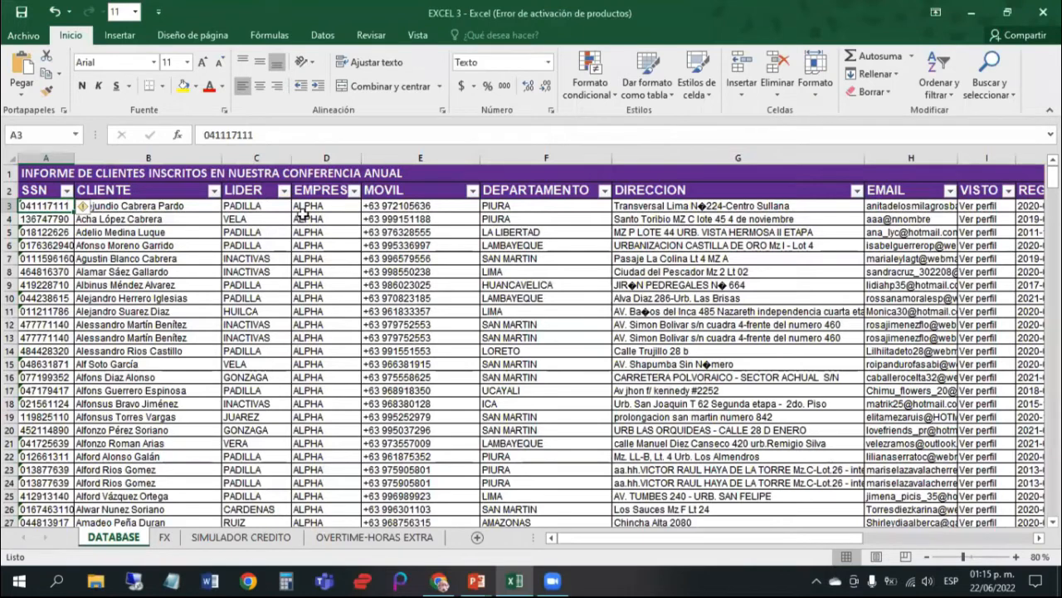
{"action": "left_click", "coordinate": [67, 174]}
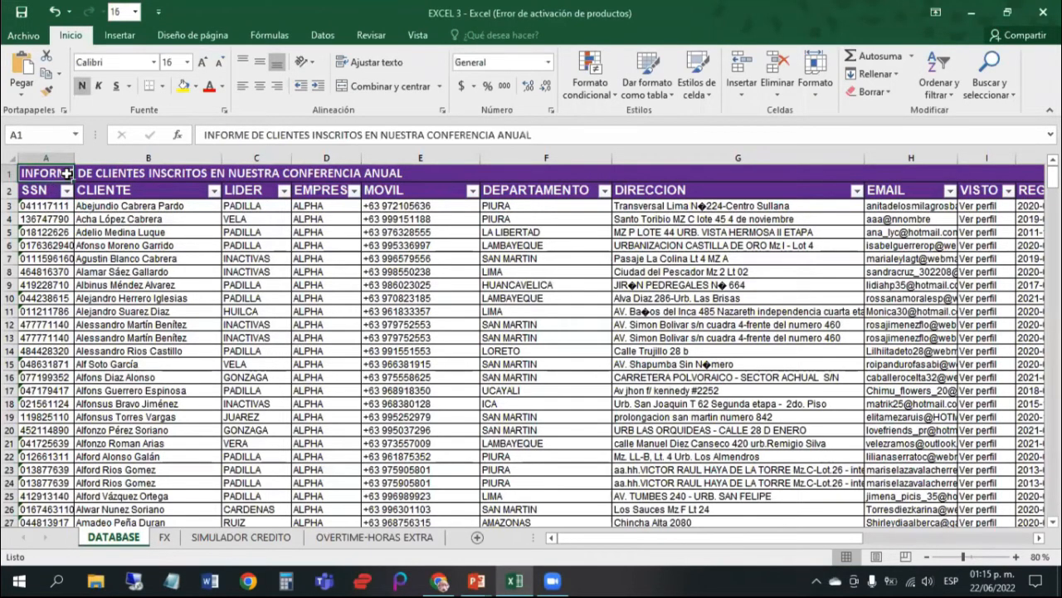
{"action": "left_click", "coordinate": [27, 192]}
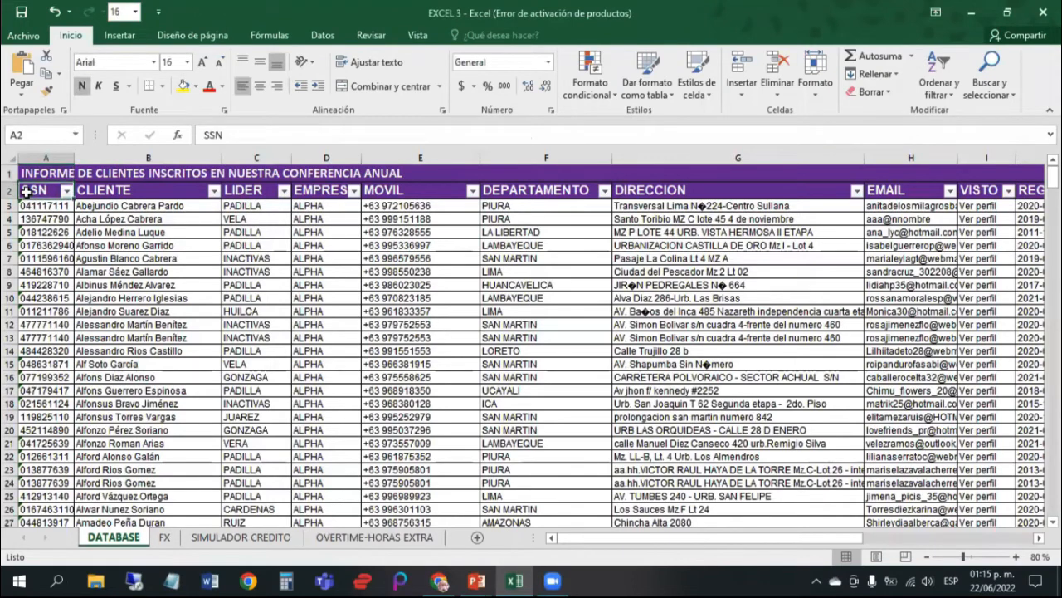
{"action": "left_click", "coordinate": [116, 187]}
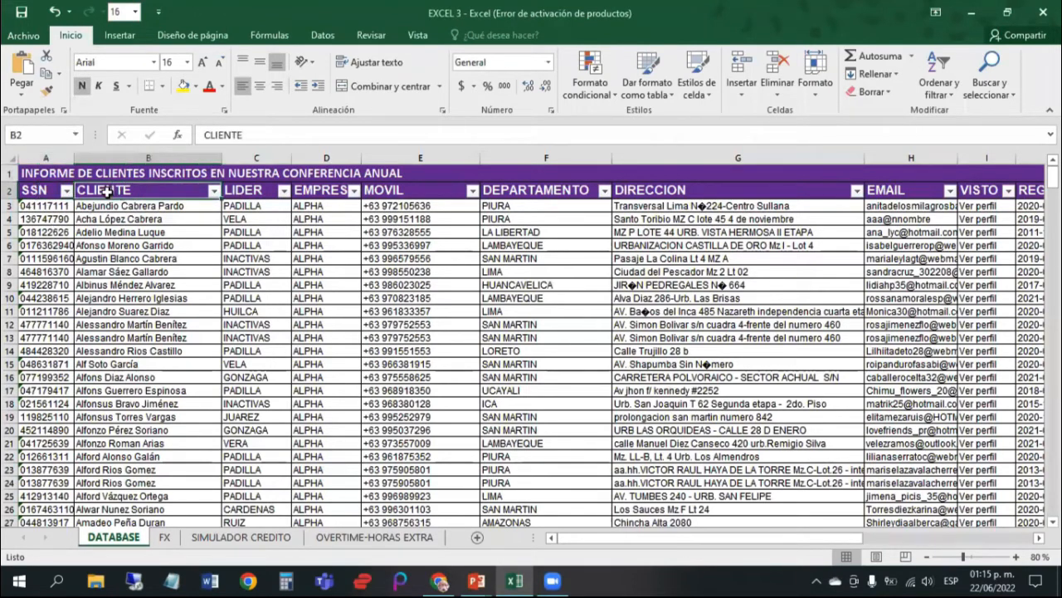
{"action": "left_click", "coordinate": [266, 189]}
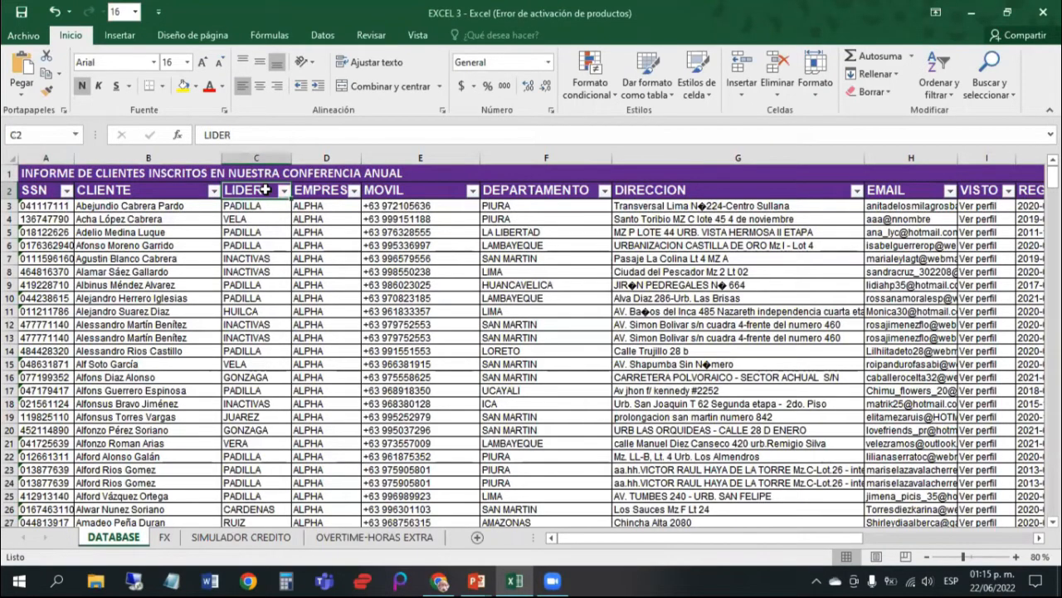
{"action": "left_click", "coordinate": [315, 193]}
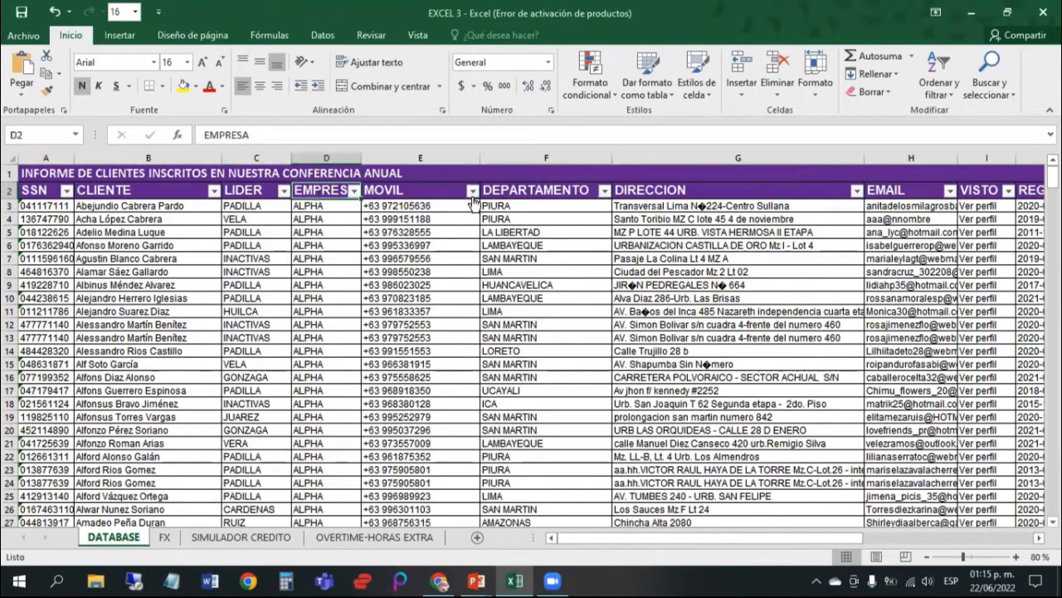
{"action": "left_click", "coordinate": [395, 191]}
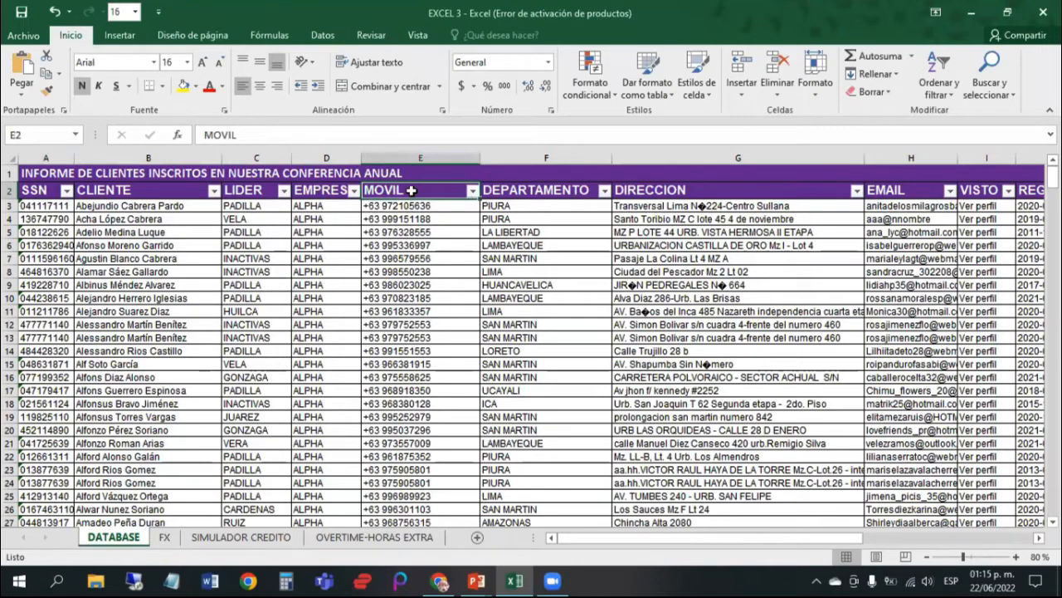
{"action": "left_click", "coordinate": [535, 206]}
{"action": "left_click", "coordinate": [541, 190]}
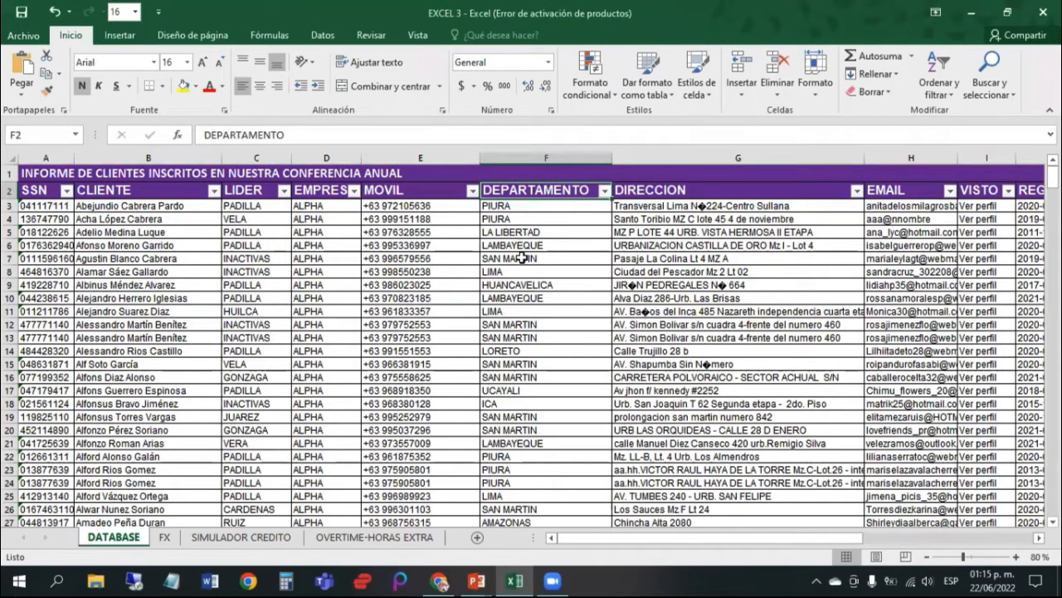
{"action": "left_click", "coordinate": [683, 186]}
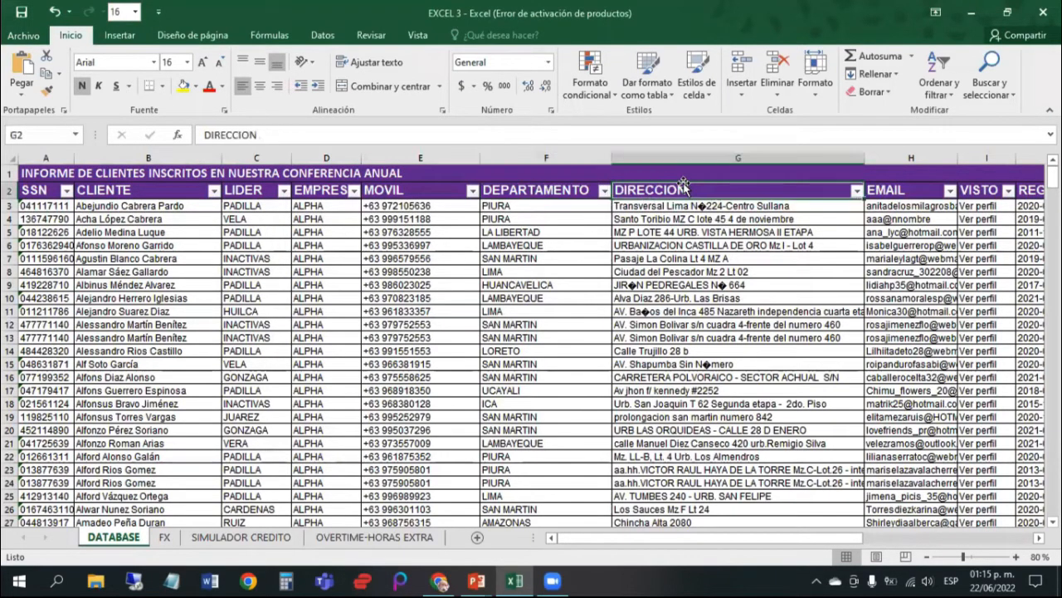
{"action": "key", "text": "Right"}
{"action": "key", "text": "Right"}
{"action": "key", "text": "Right"}
{"action": "key", "text": "Right"}
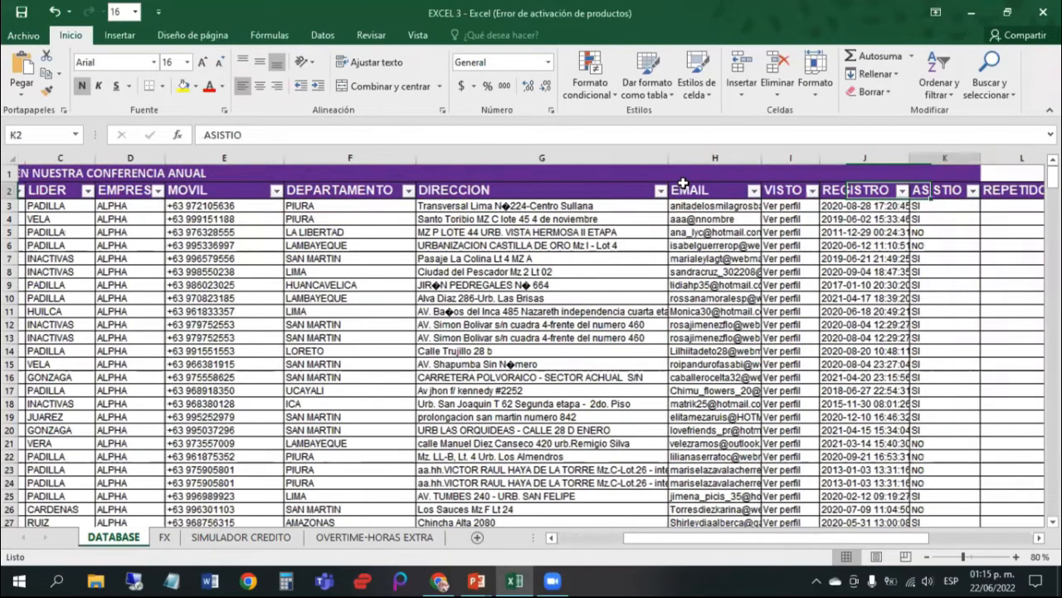
{"action": "key", "text": "Left"}
{"action": "key", "text": "Left"}
{"action": "key", "text": "Left"}
{"action": "key", "text": "Right"}
{"action": "key", "text": "Right"}
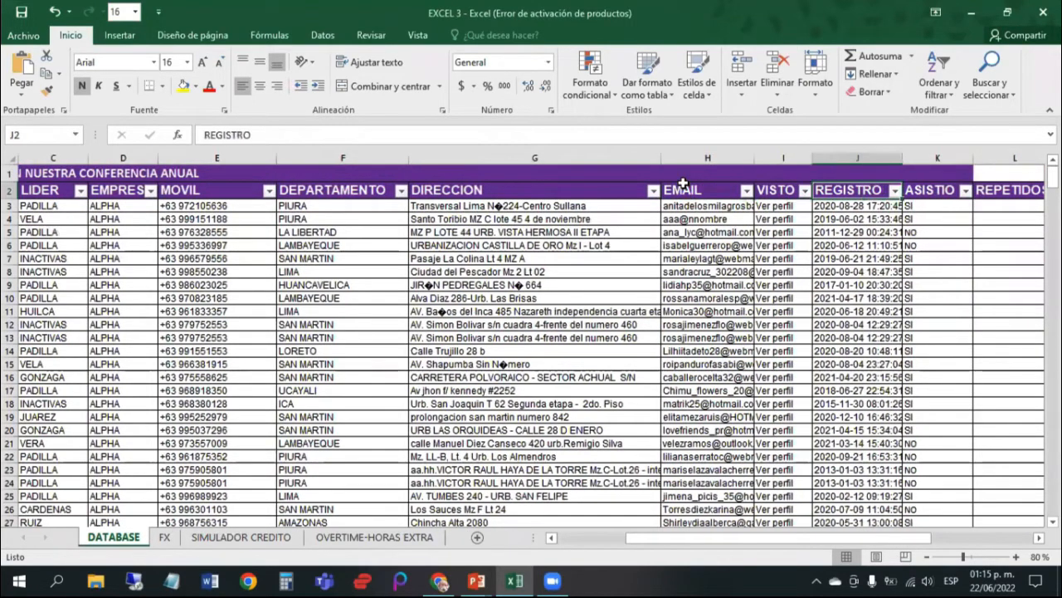
{"action": "key", "text": "Left"}
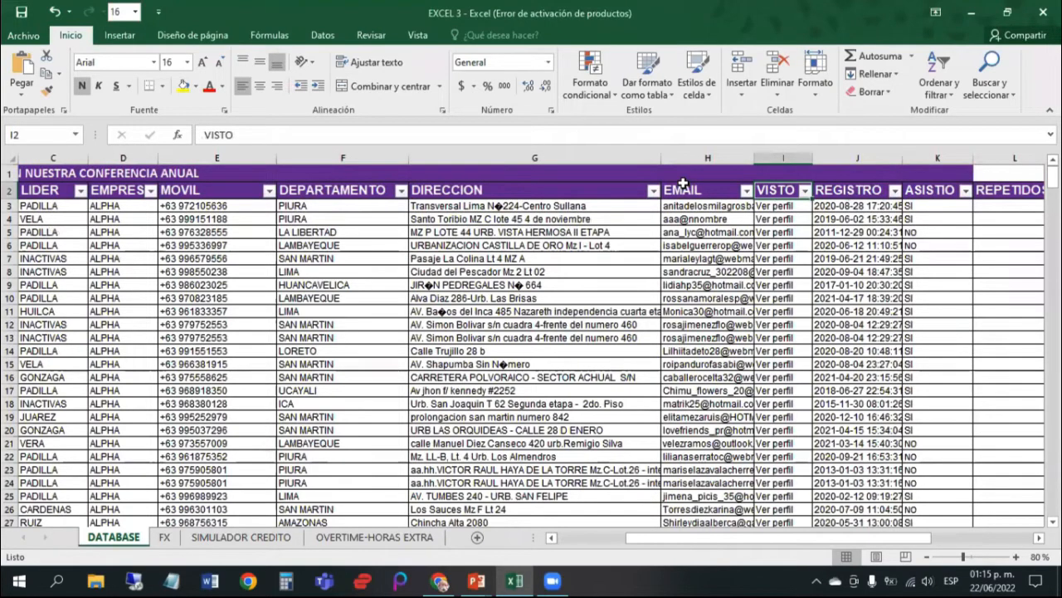
{"action": "key", "text": "Right"}
{"action": "key", "text": "Right"}
{"action": "key", "text": "Left"}
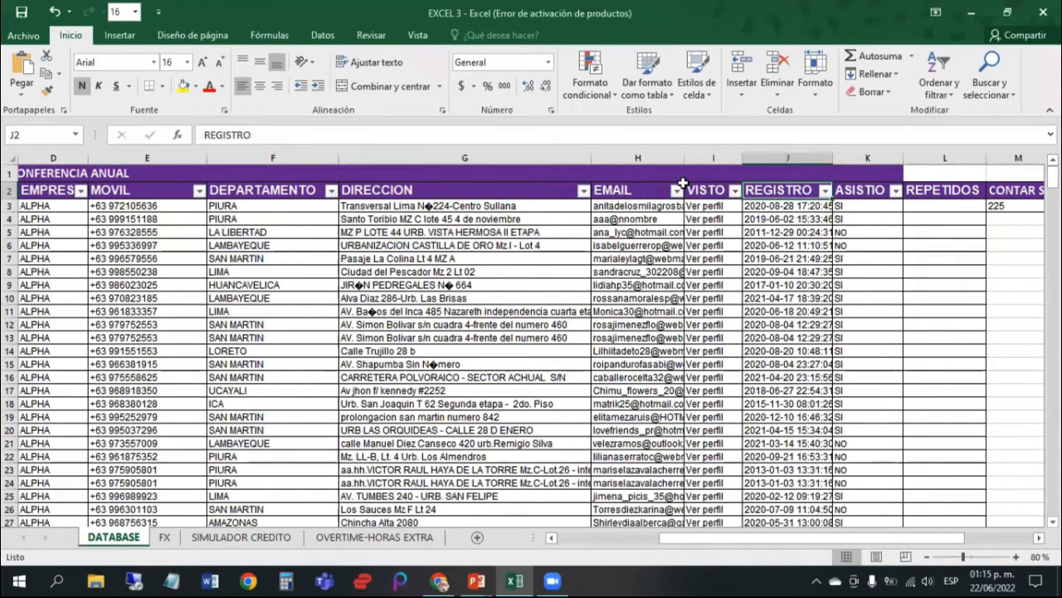
{"action": "key", "text": "Right"}
{"action": "key", "text": "Down"}
{"action": "key", "text": "Down"}
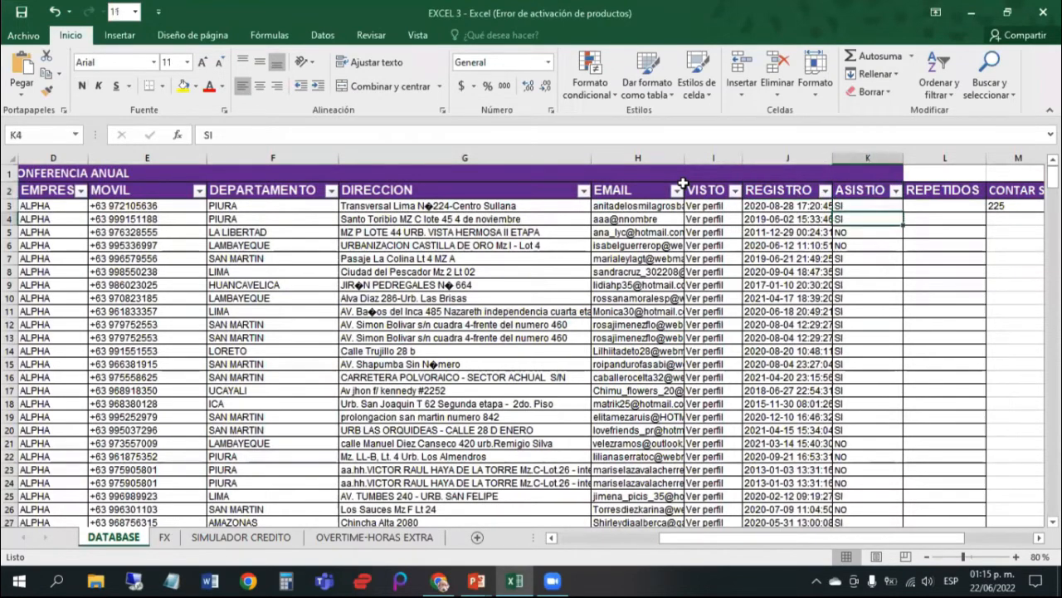
{"action": "key", "text": "Up"}
{"action": "key", "text": "Up"}
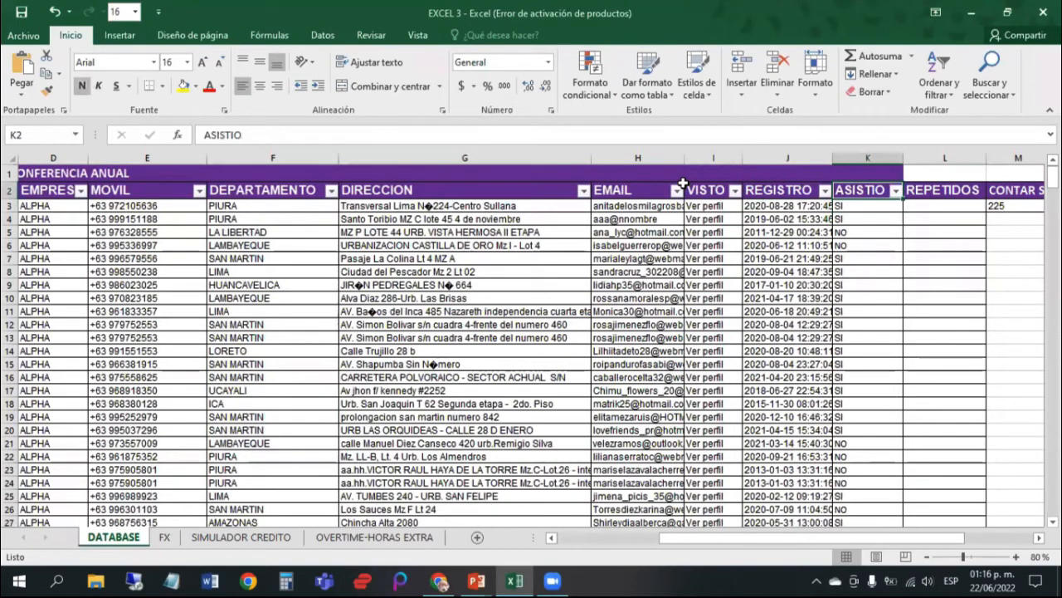
{"action": "key", "text": "Left"}
{"action": "key", "text": "Left"}
{"action": "key", "text": "Left"}
{"action": "key", "text": "Left"}
{"action": "key", "text": "Left"}
{"action": "key", "text": "Left"}
{"action": "key", "text": "Left"}
{"action": "key", "text": "Left"}
{"action": "key", "text": "Left"}
{"action": "key", "text": "Left"}
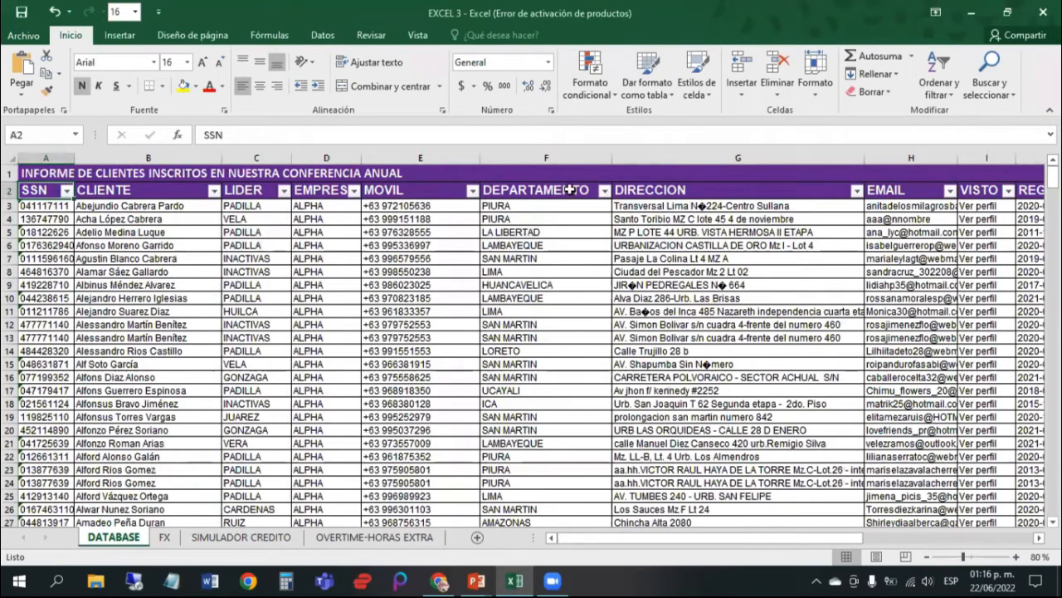
{"action": "scroll", "coordinate": [269, 283], "scroll_direction": "down", "scroll_amount": 2}
{"action": "scroll", "coordinate": [270, 284], "scroll_direction": "down", "scroll_amount": 19}
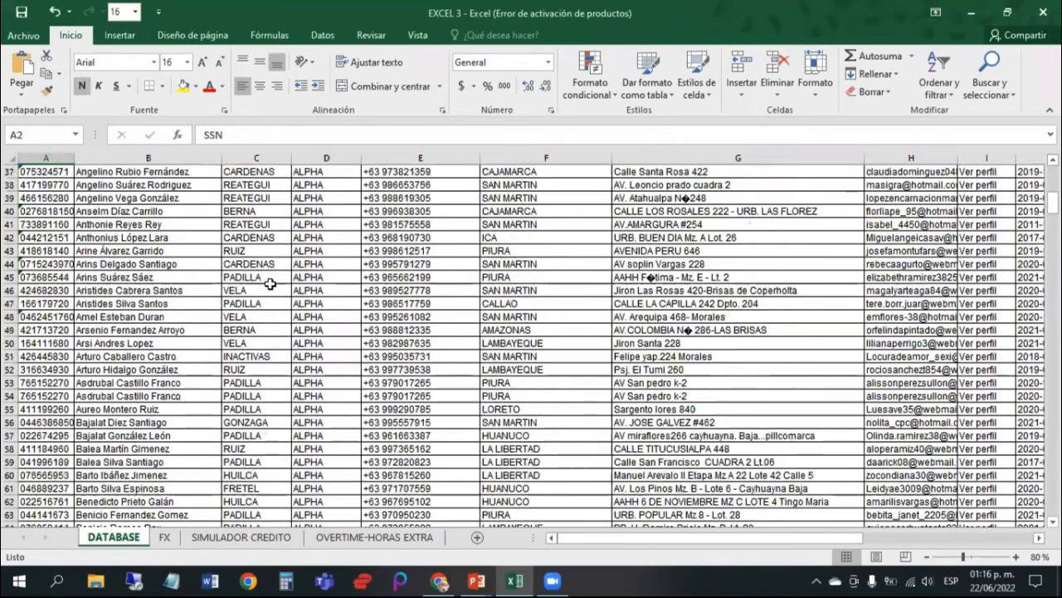
{"action": "scroll", "coordinate": [269, 284], "scroll_direction": "down", "scroll_amount": 20}
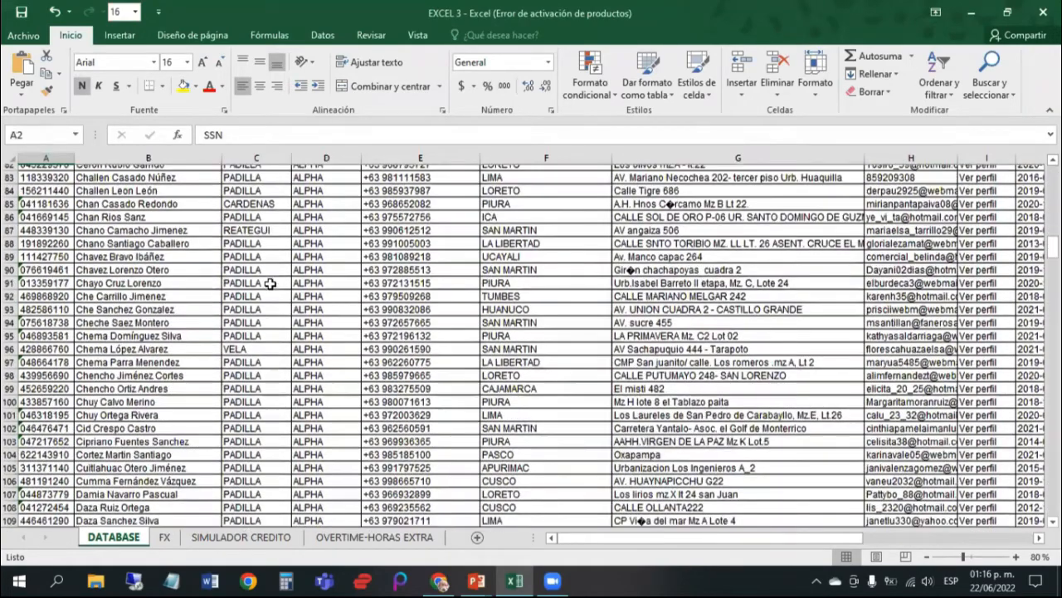
{"action": "scroll", "coordinate": [270, 284], "scroll_direction": "down", "scroll_amount": 20}
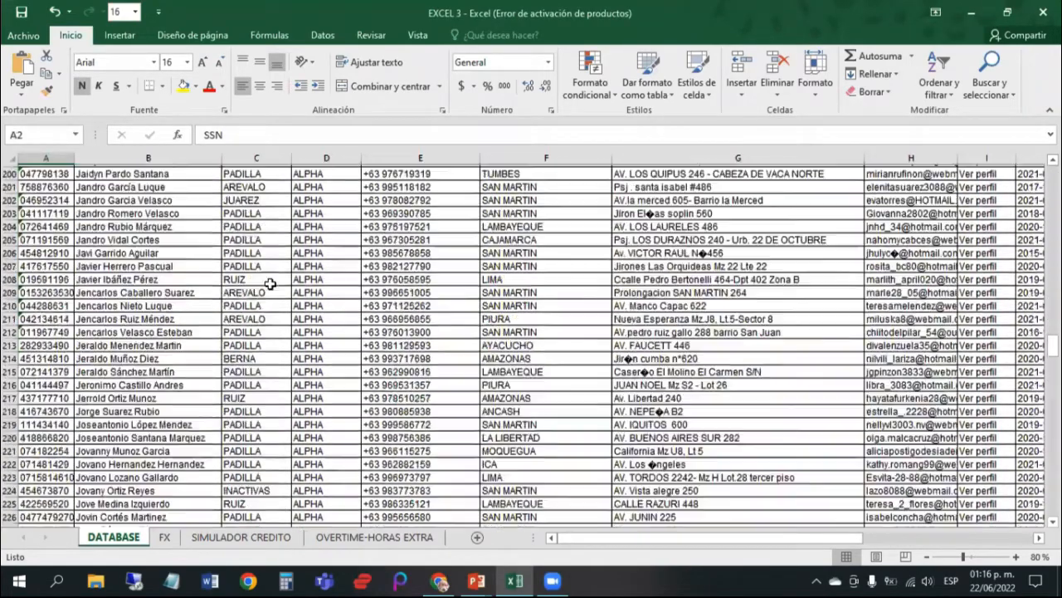
{"action": "scroll", "coordinate": [309, 349], "scroll_direction": "down", "scroll_amount": 20}
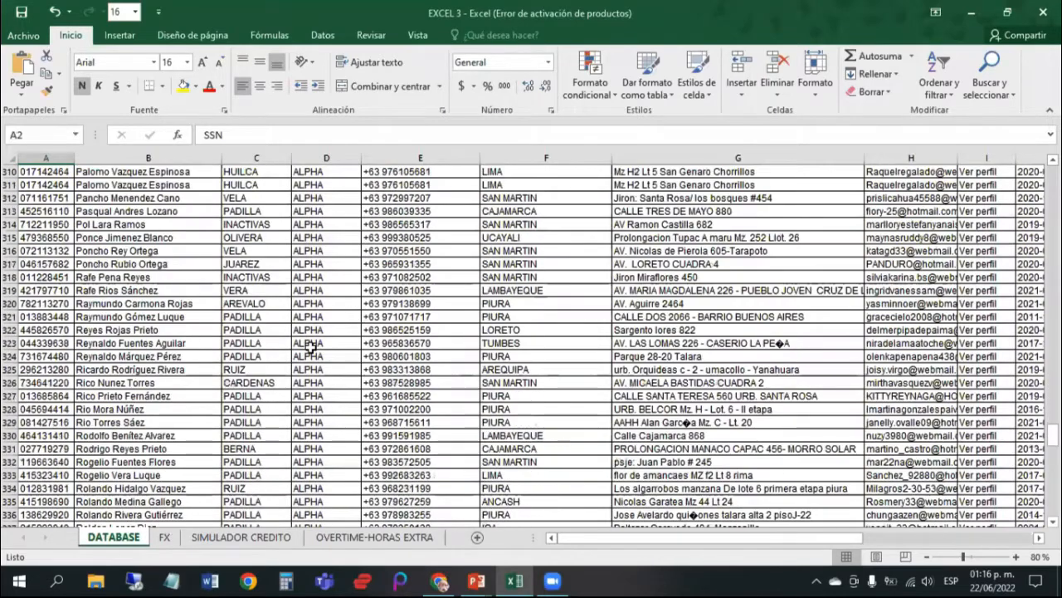
{"action": "scroll", "coordinate": [309, 349], "scroll_direction": "down", "scroll_amount": 4}
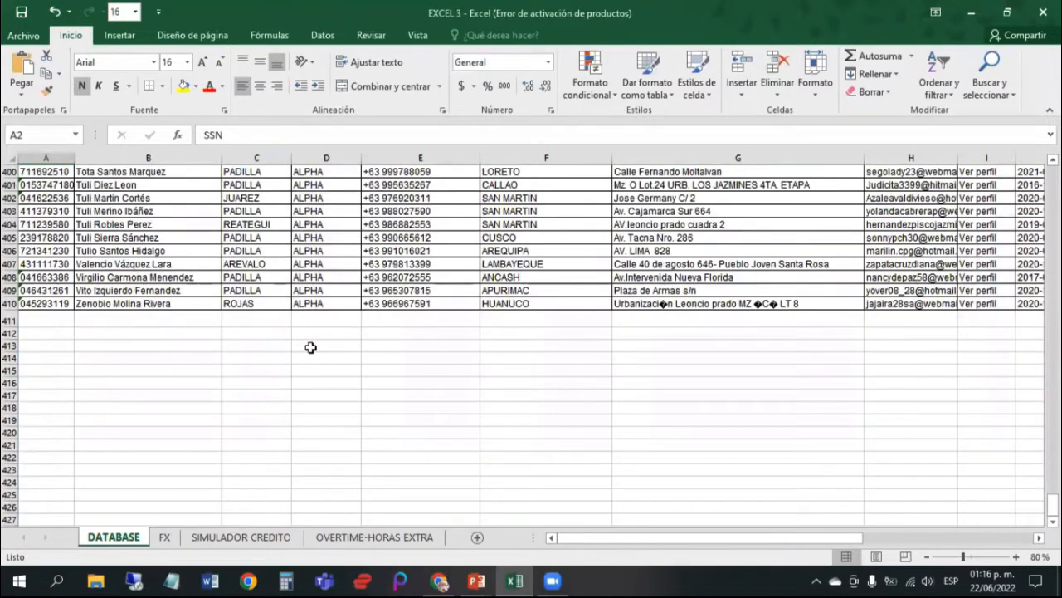
{"action": "scroll", "coordinate": [310, 347], "scroll_direction": "up", "scroll_amount": 1}
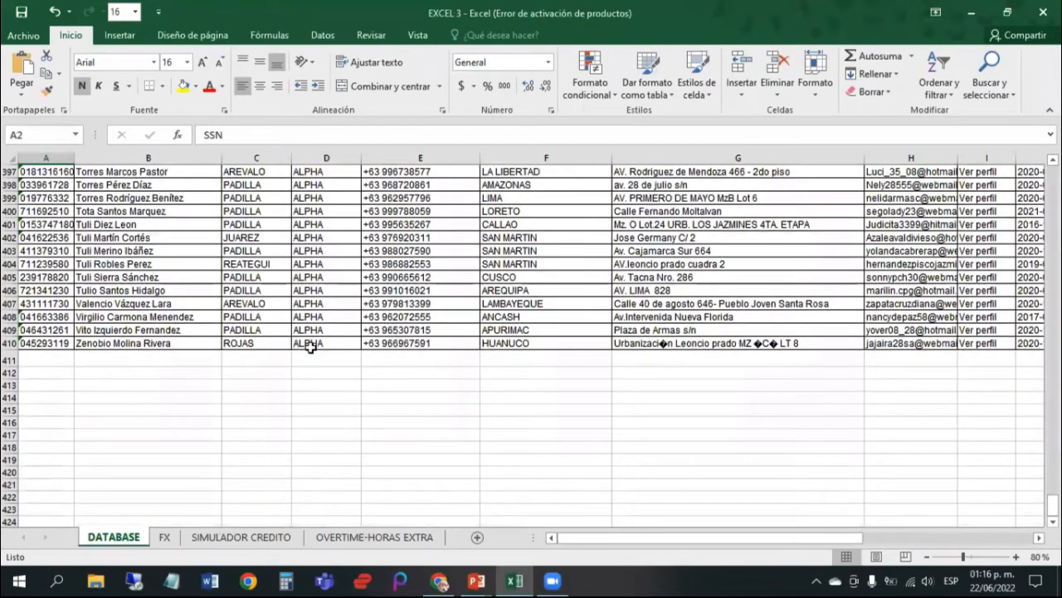
{"action": "scroll", "coordinate": [309, 347], "scroll_direction": "up", "scroll_amount": 19}
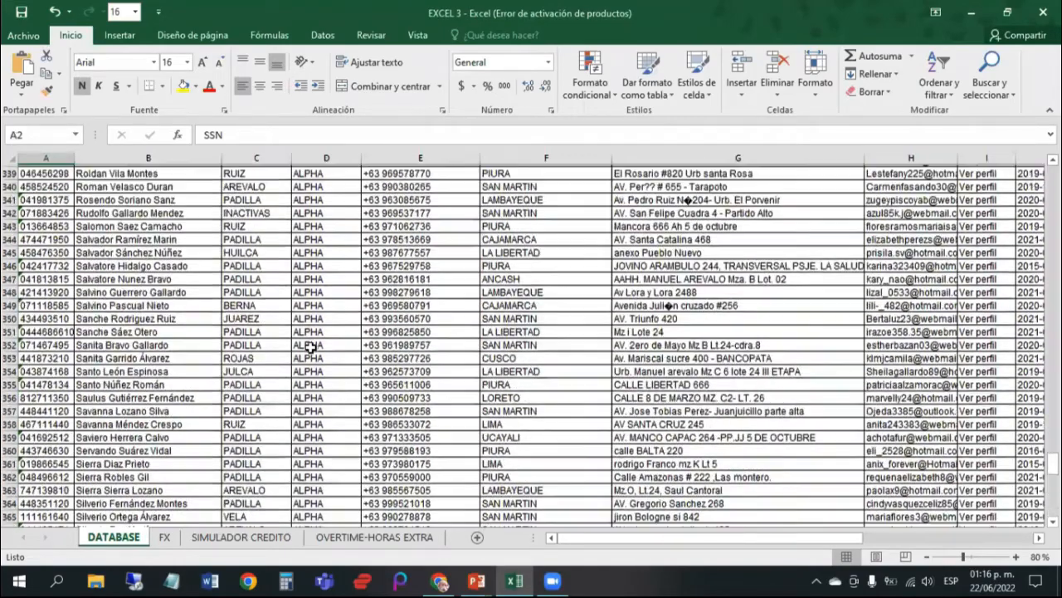
{"action": "scroll", "coordinate": [310, 347], "scroll_direction": "up", "scroll_amount": 20}
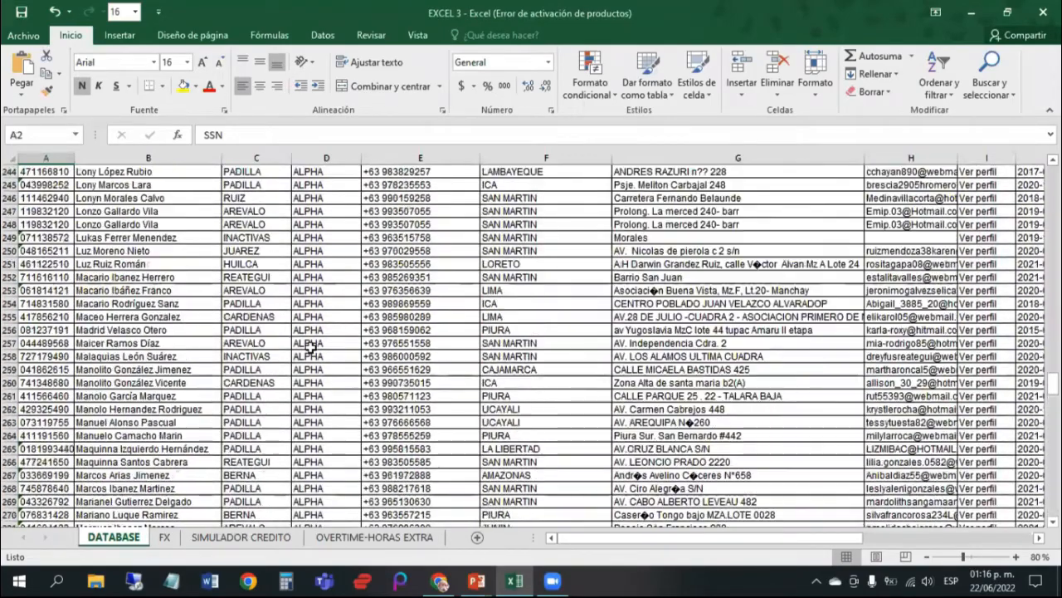
{"action": "scroll", "coordinate": [310, 347], "scroll_direction": "up", "scroll_amount": 20}
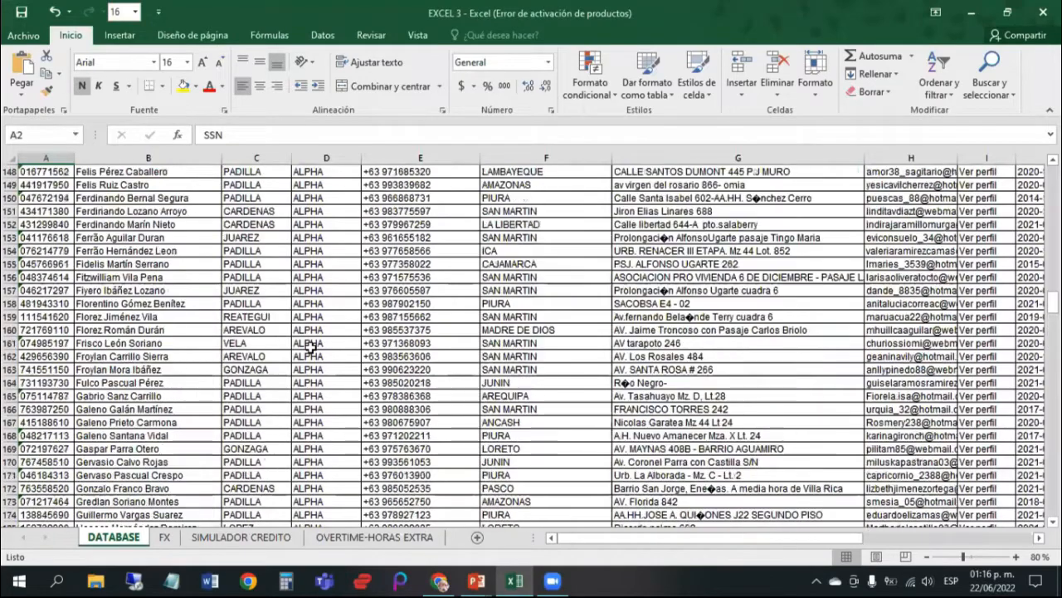
{"action": "scroll", "coordinate": [310, 347], "scroll_direction": "up", "scroll_amount": 20}
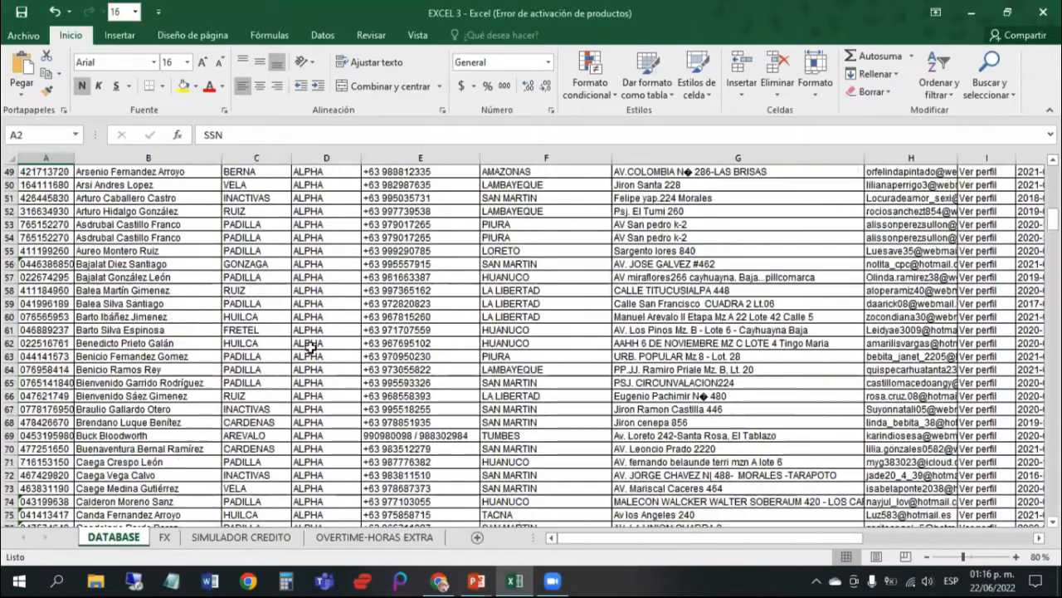
{"action": "scroll", "coordinate": [310, 347], "scroll_direction": "up", "scroll_amount": 16}
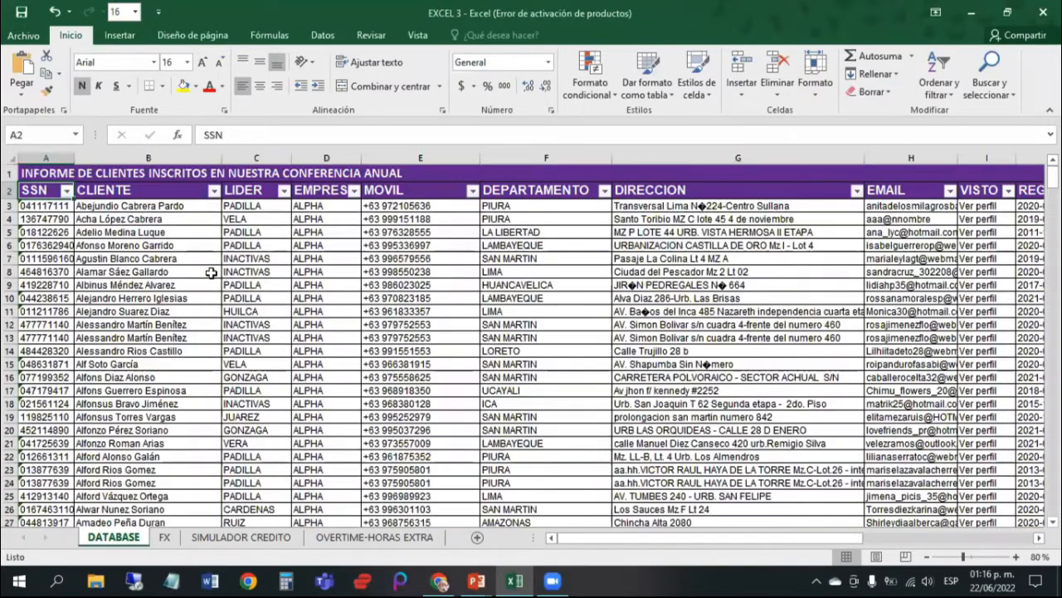
{"action": "left_click", "coordinate": [211, 272]}
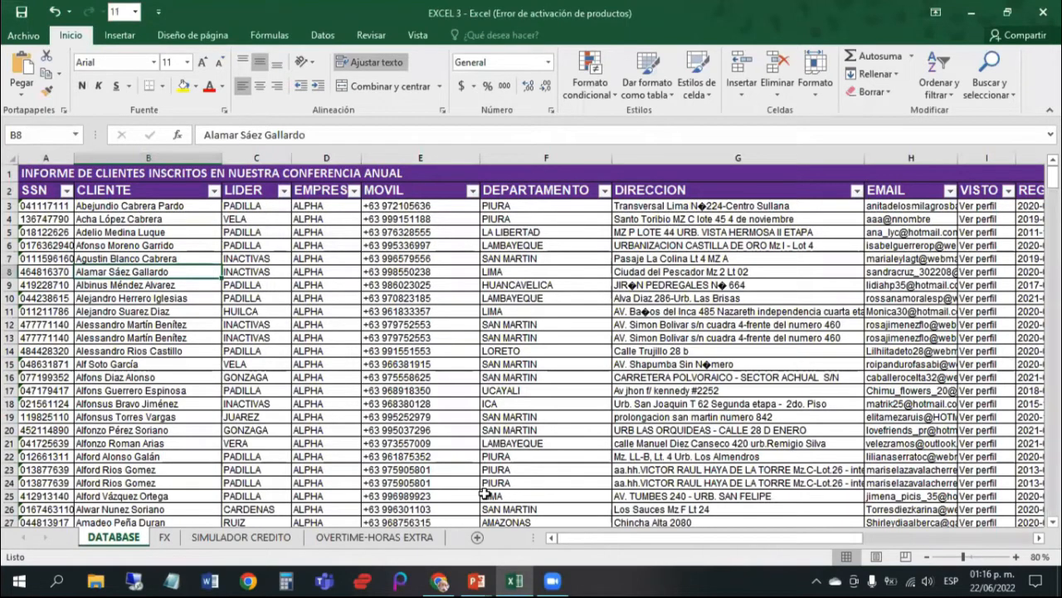
Step: Browse the first client names near the top of column B, ending at B3
{"action": "key", "text": "Right"}
{"action": "key", "text": "Right"}
{"action": "key", "text": "Right"}
{"action": "key", "text": "Right"}
{"action": "key", "text": "Right"}
{"action": "key", "text": "Right"}
{"action": "key", "text": "Right"}
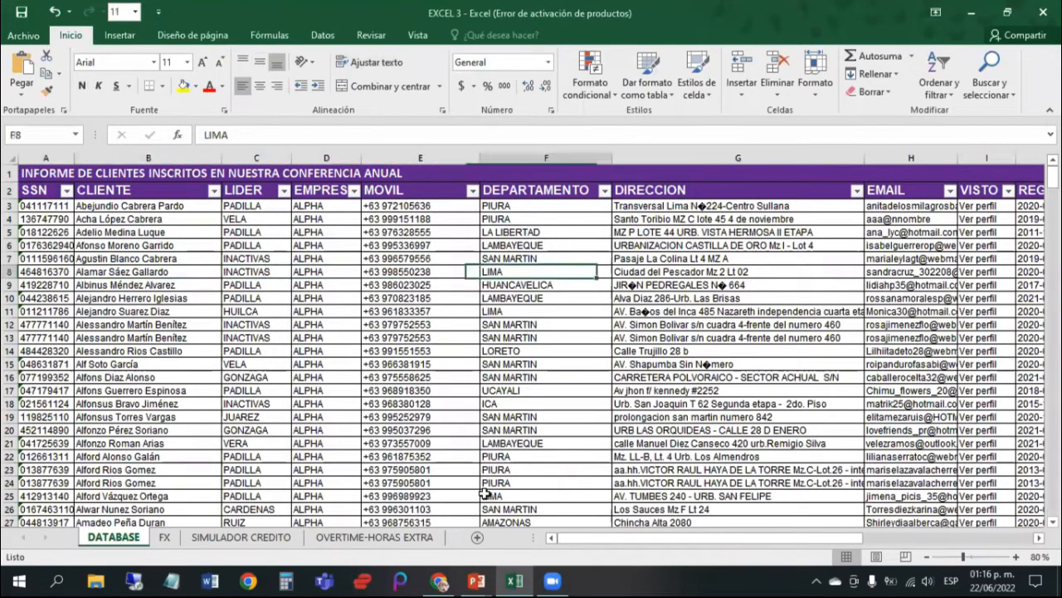
{"action": "key", "text": "Left"}
{"action": "key", "text": "Left"}
{"action": "key", "text": "Left"}
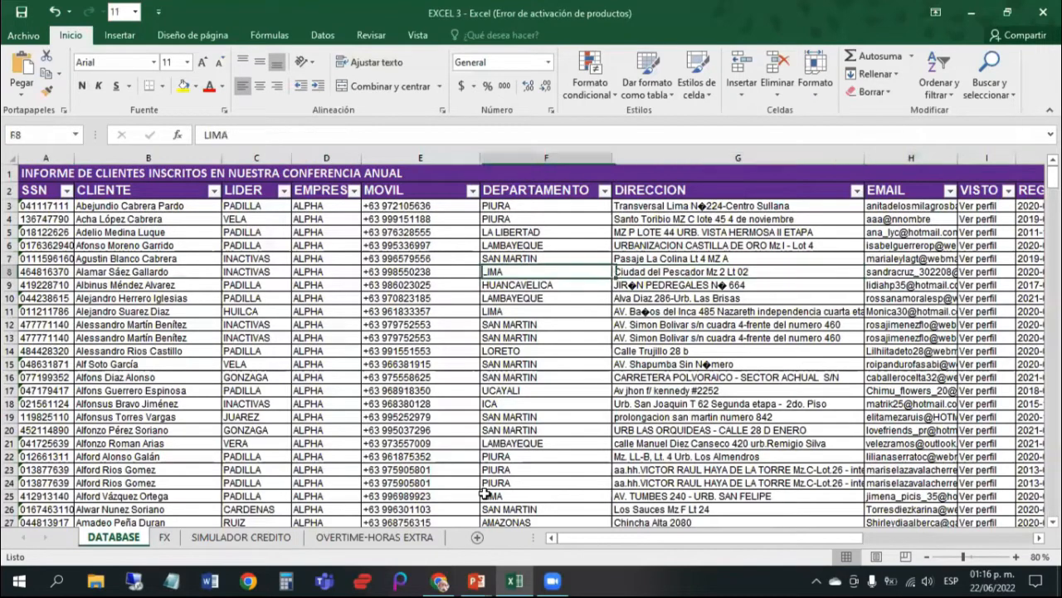
{"action": "key", "text": "Left"}
{"action": "key", "text": "Up"}
{"action": "key", "text": "Left"}
{"action": "key", "text": "Up"}
{"action": "key", "text": "Left"}
{"action": "key", "text": "Up"}
{"action": "key", "text": "Left"}
{"action": "key", "text": "Up"}
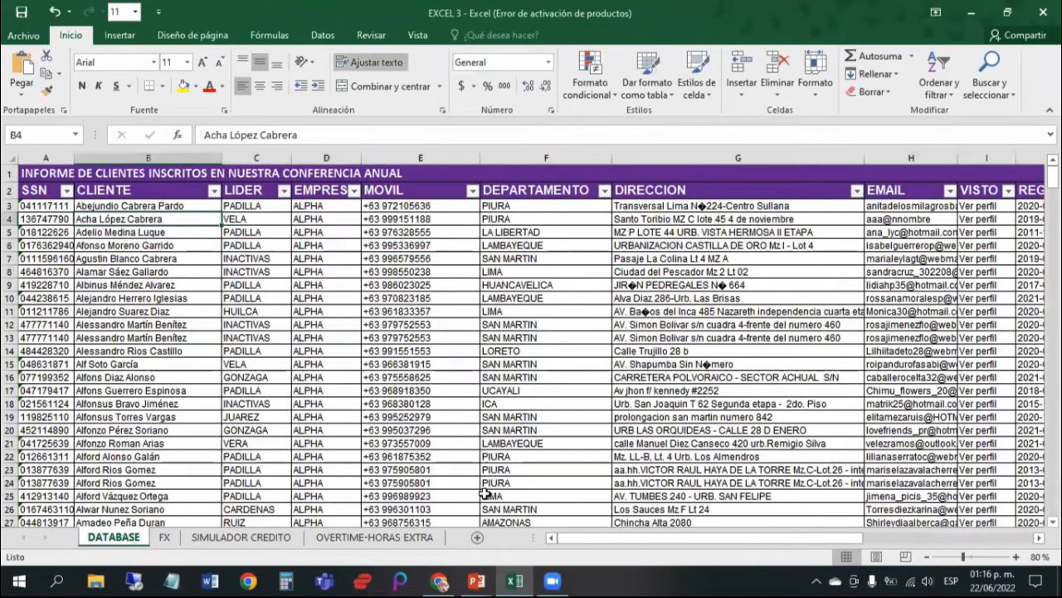
{"action": "key", "text": "Up"}
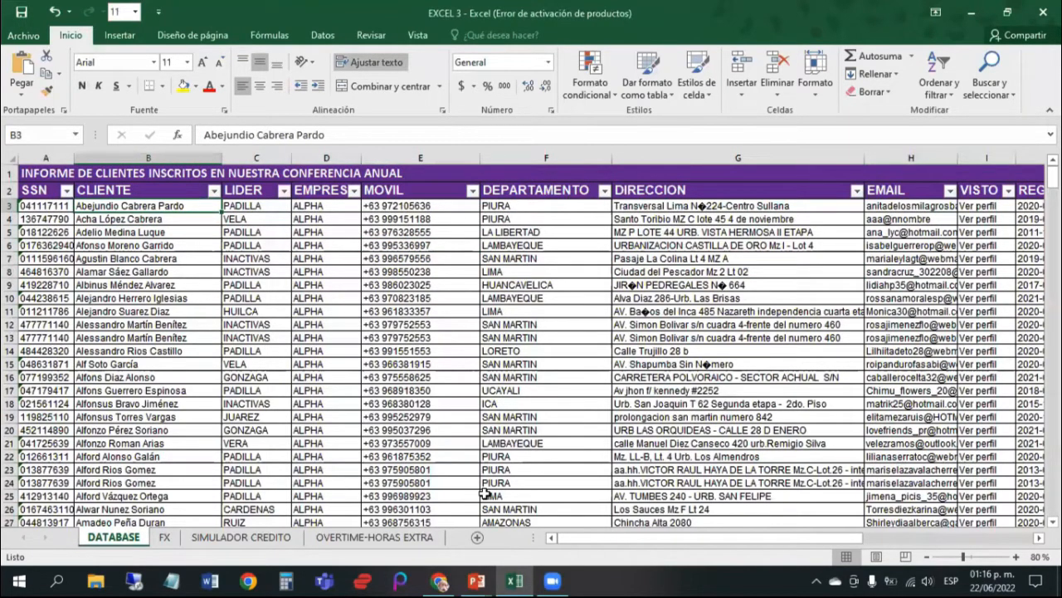
{"action": "key", "text": "Down"}
{"action": "key", "text": "Up"}
{"action": "key", "text": "Up"}
{"action": "key", "text": "Down"}
{"action": "key", "text": "Down"}
{"action": "key", "text": "Up"}
{"action": "key", "text": "Down"}
{"action": "key", "text": "Down"}
{"action": "key", "text": "Down"}
{"action": "key", "text": "Down"}
{"action": "key", "text": "Down"}
{"action": "key", "text": "Down"}
{"action": "key", "text": "Down"}
{"action": "key", "text": "Down"}
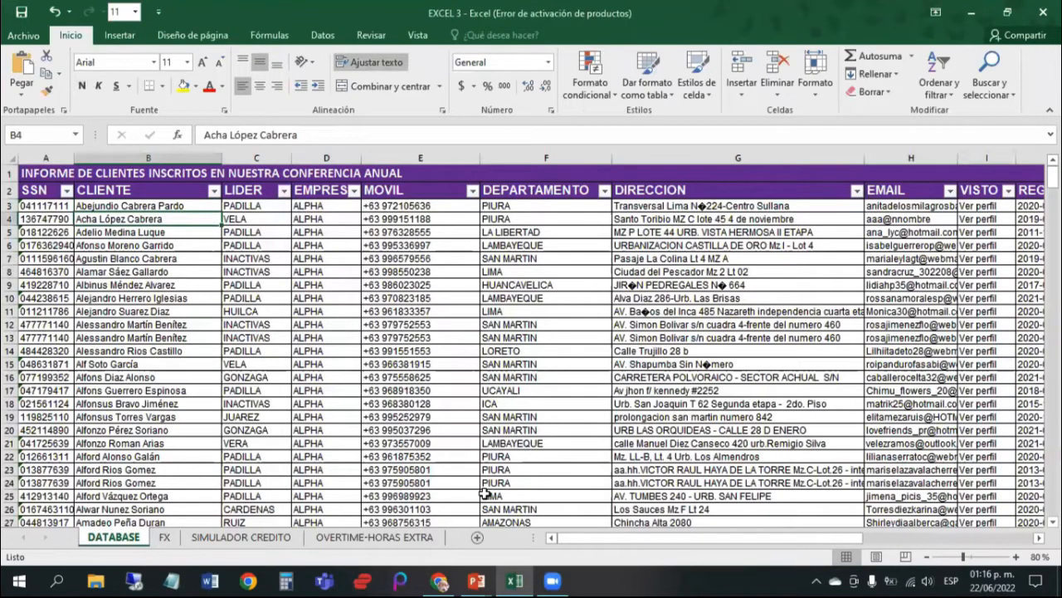
{"action": "key", "text": "Up"}
{"action": "key", "text": "Up"}
{"action": "key", "text": "Up"}
{"action": "key", "text": "Up"}
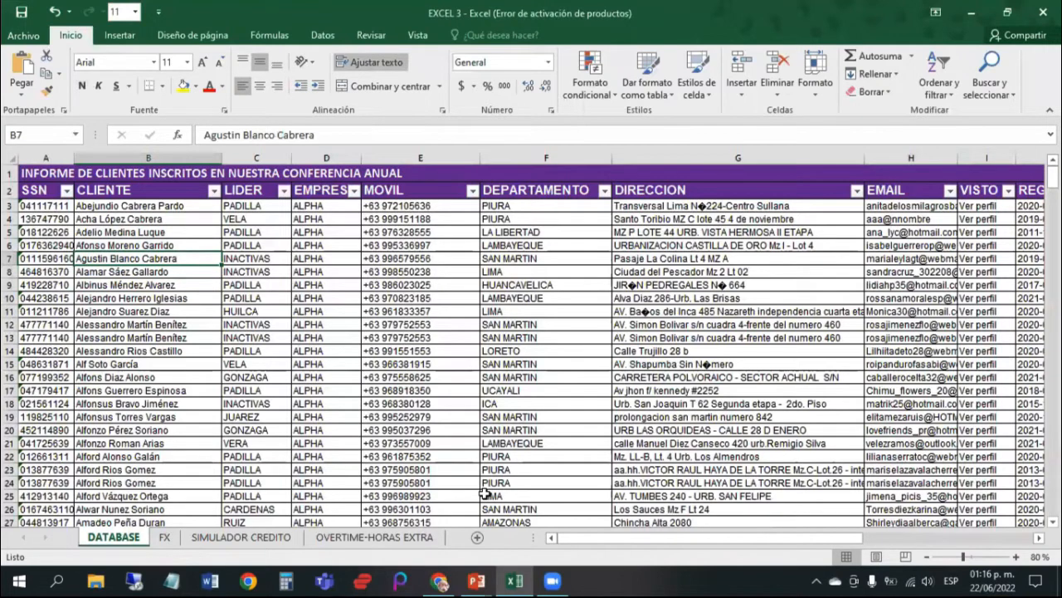
{"action": "key", "text": "Up"}
{"action": "key", "text": "Up"}
{"action": "key", "text": "Up"}
{"action": "key", "text": "Up"}
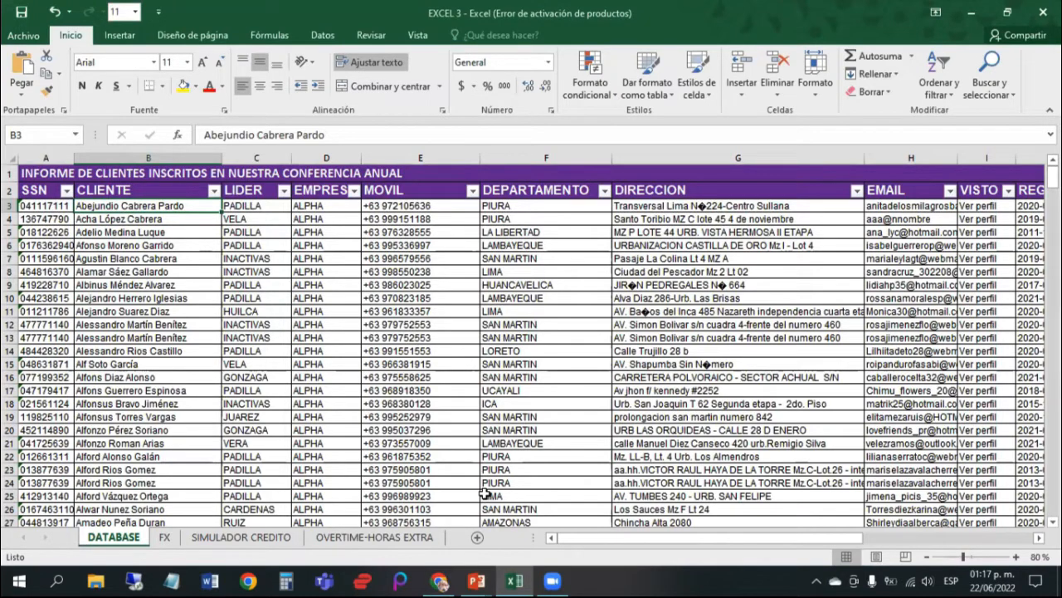
Step: Select A2:K410, from the SSN header across to column K and down to row 410
{"action": "key", "text": "Up"}
{"action": "key", "text": "Left"}
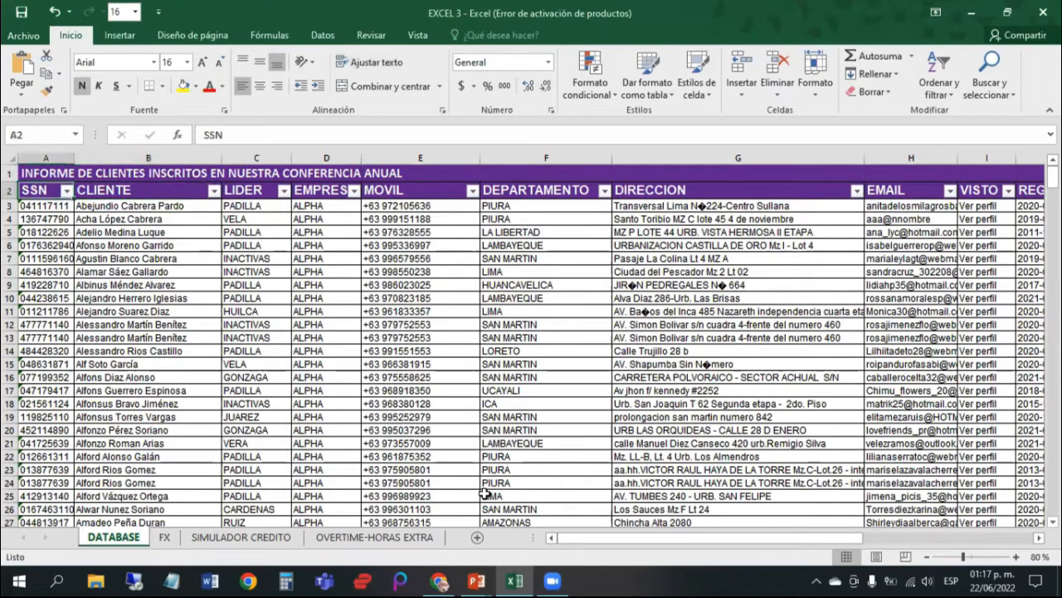
{"action": "key", "text": "ctrl+shift+Right"}
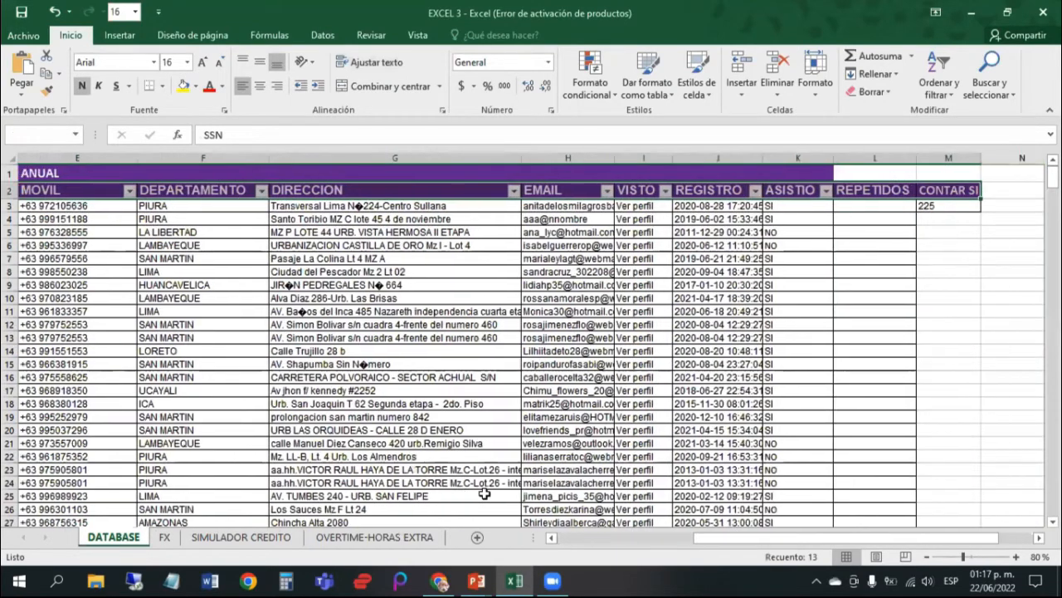
{"action": "key", "text": "ctrl+shift+Left"}
{"action": "key", "text": "ctrl+shift+Right"}
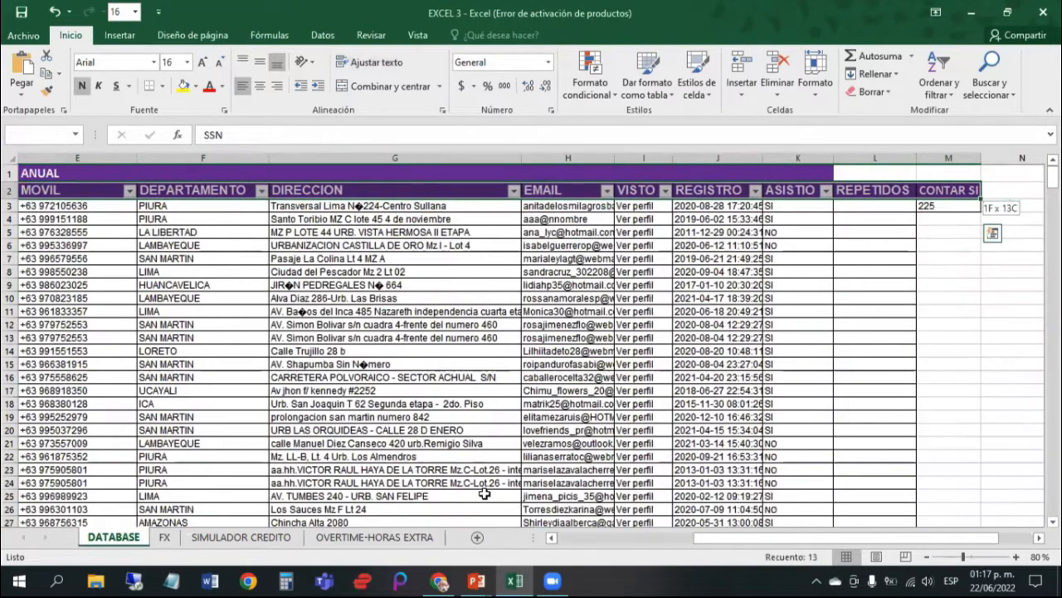
{"action": "key", "text": "shift+Down"}
{"action": "key", "text": "shift+Left"}
{"action": "key", "text": "shift+Left"}
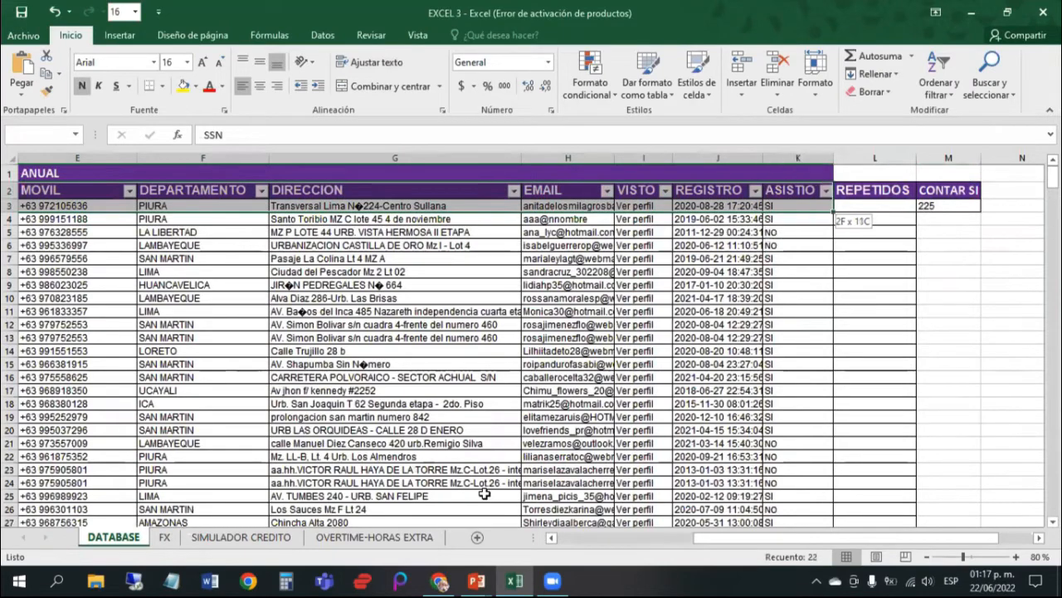
{"action": "key", "text": "ctrl+shift+Down"}
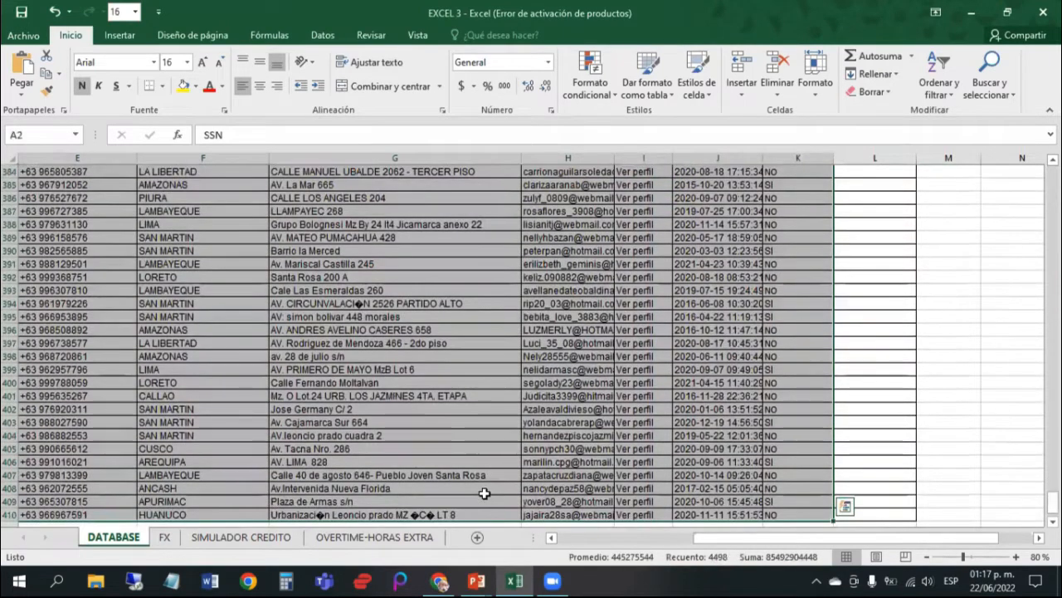
{"action": "left_click", "coordinate": [948, 96]}
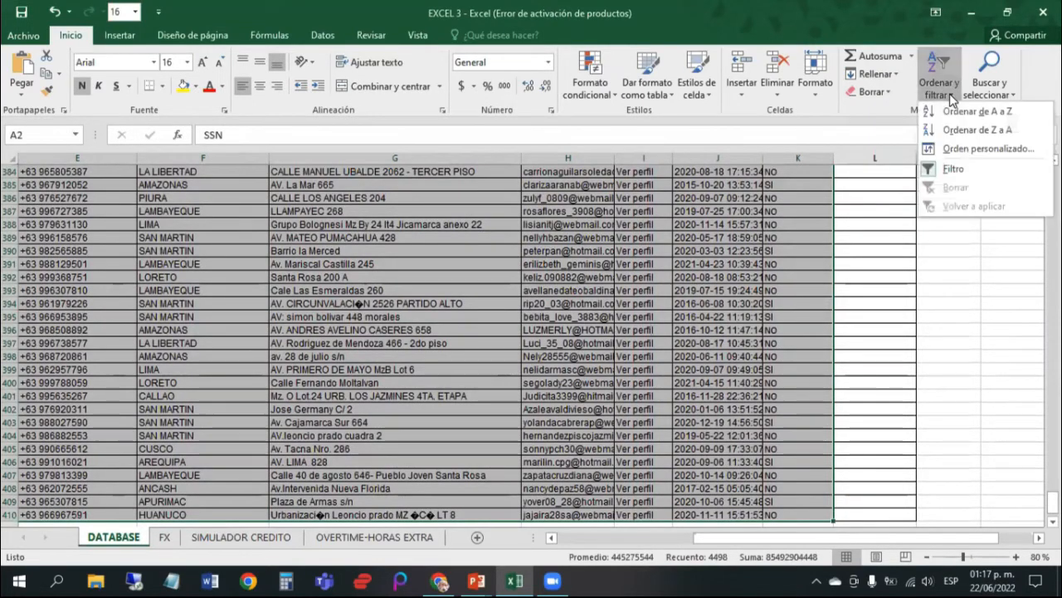
{"action": "left_click", "coordinate": [963, 157]}
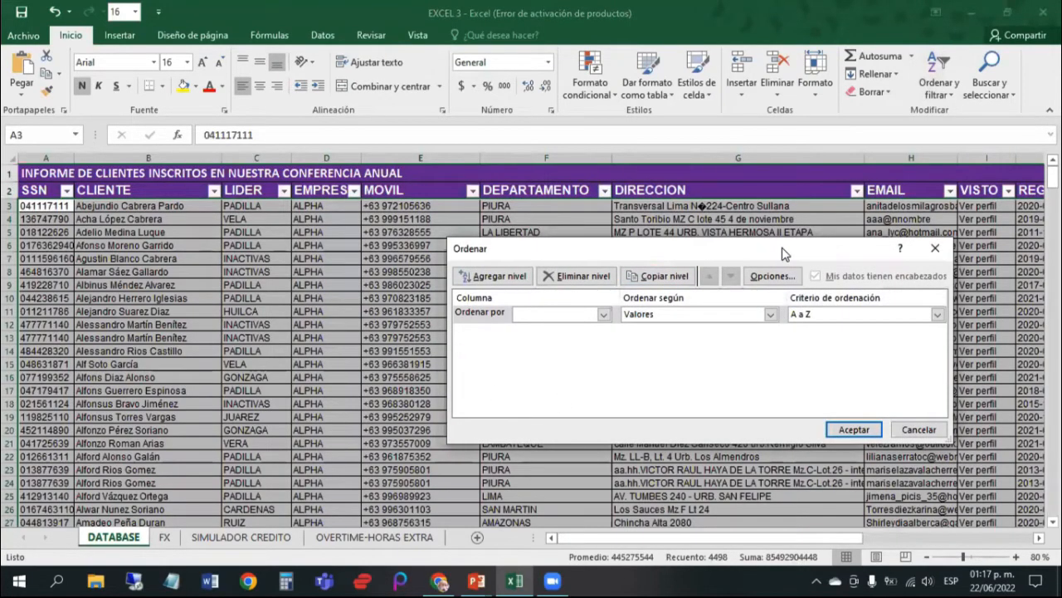
{"action": "left_click_drag", "start_coordinate": [616, 248], "coordinate": [524, 227]}
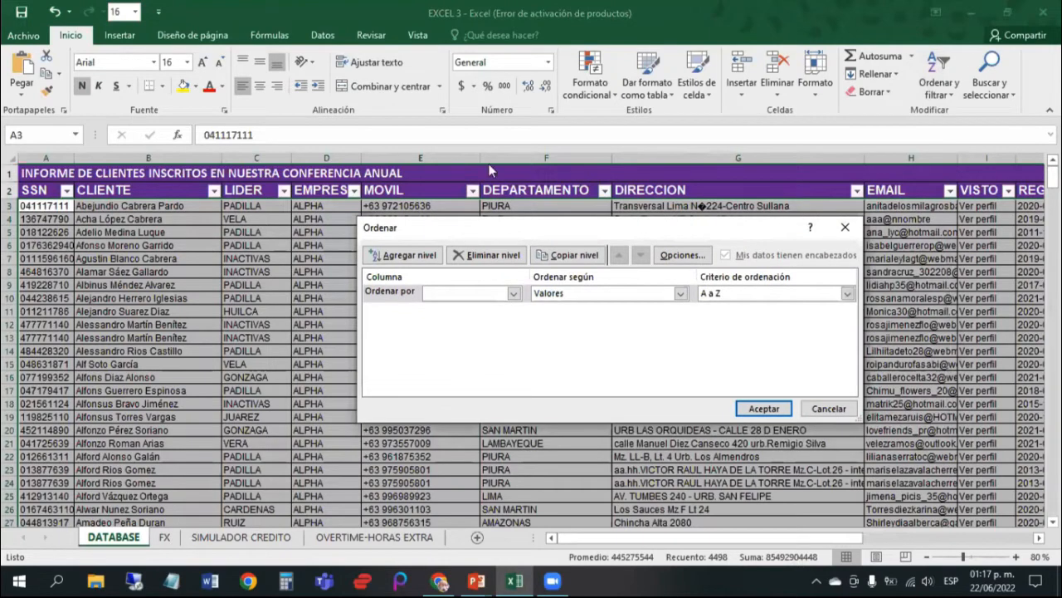
{"action": "left_click", "coordinate": [514, 293]}
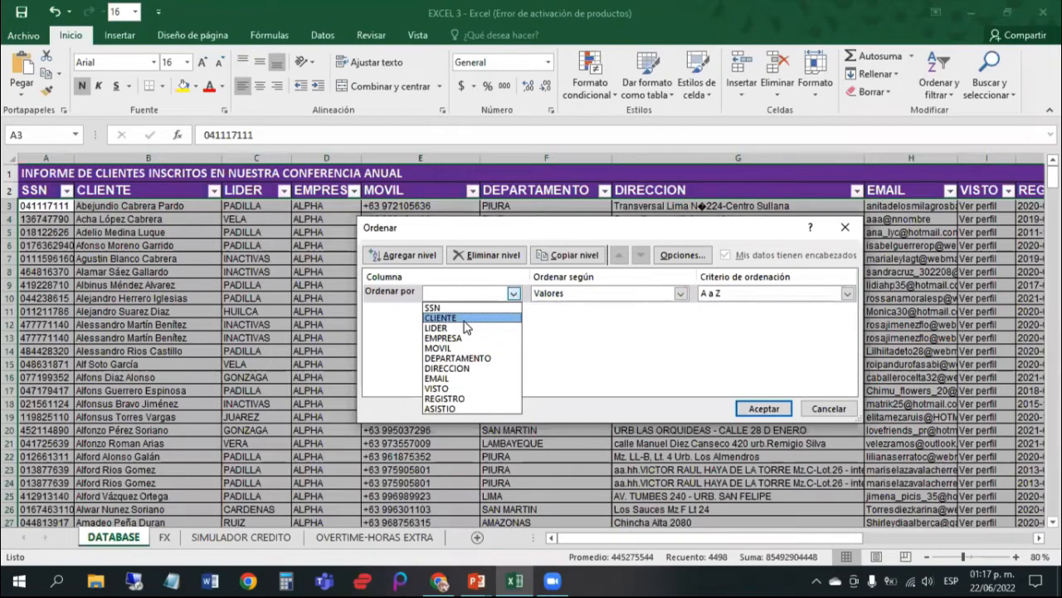
{"action": "left_click", "coordinate": [514, 294]}
{"action": "left_click", "coordinate": [680, 294]}
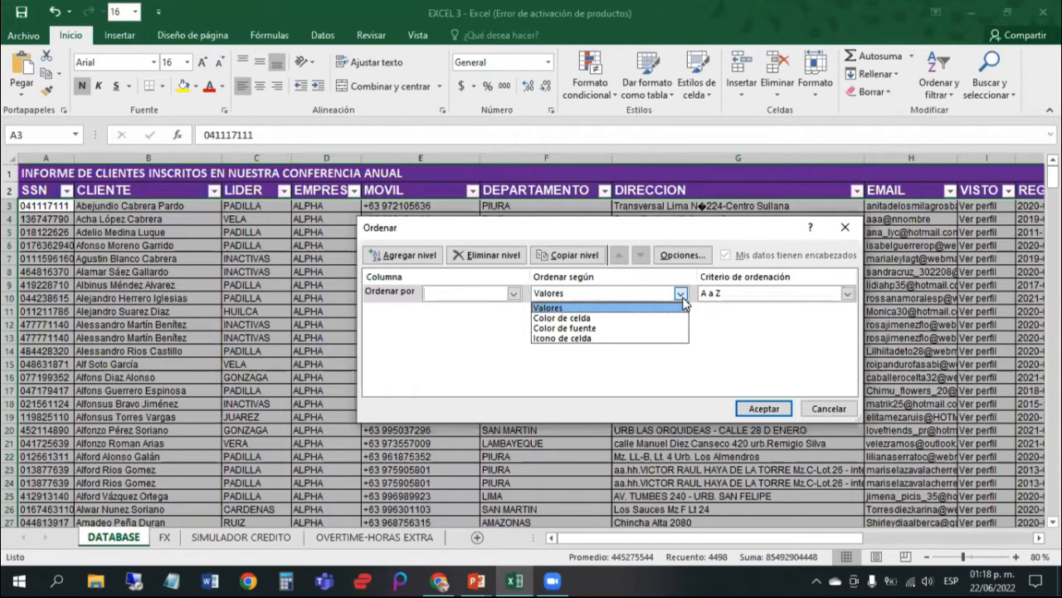
{"action": "left_click", "coordinate": [682, 296]}
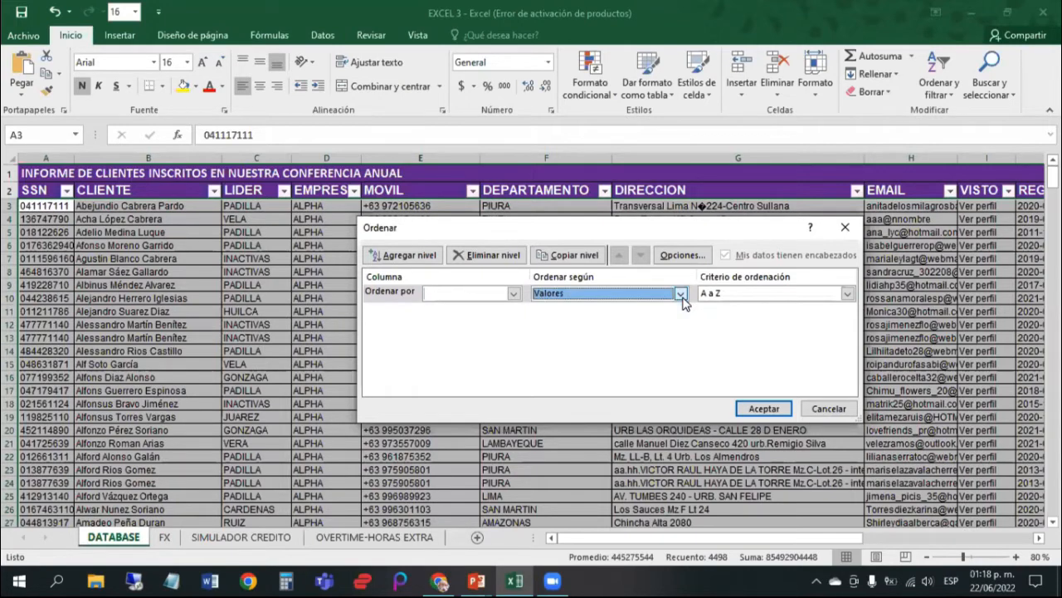
{"action": "left_click", "coordinate": [765, 409]}
{"action": "left_click", "coordinate": [515, 335]}
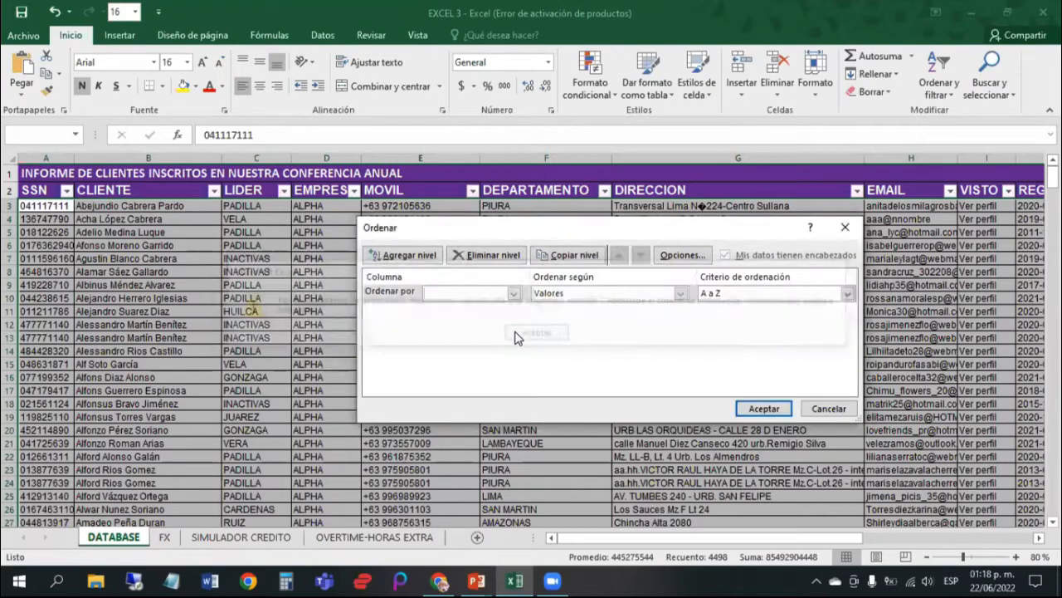
{"action": "key", "text": "Escape"}
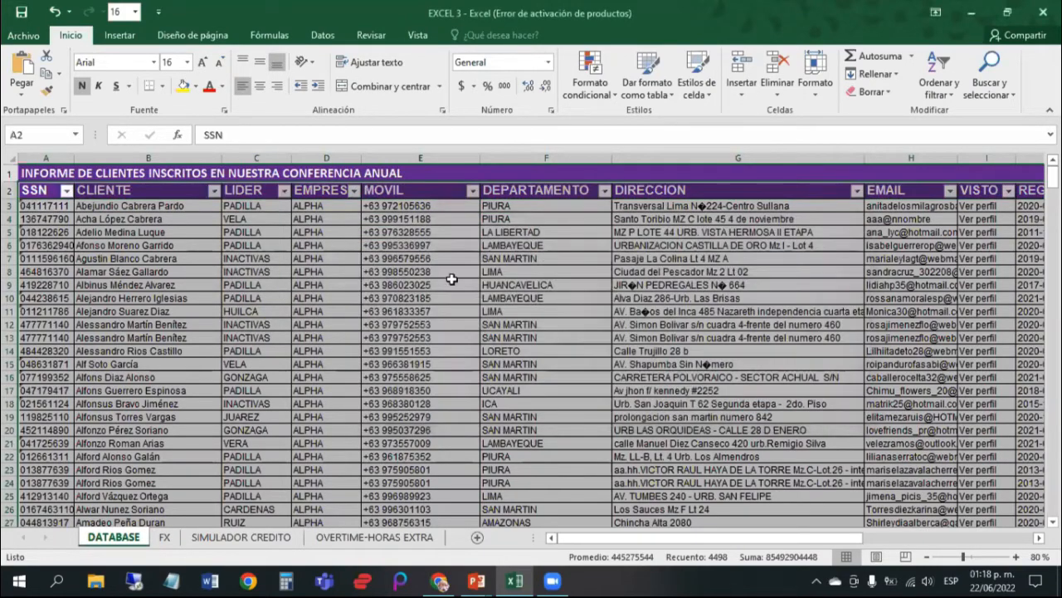
{"action": "left_click", "coordinate": [176, 232]}
{"action": "left_click", "coordinate": [132, 207]}
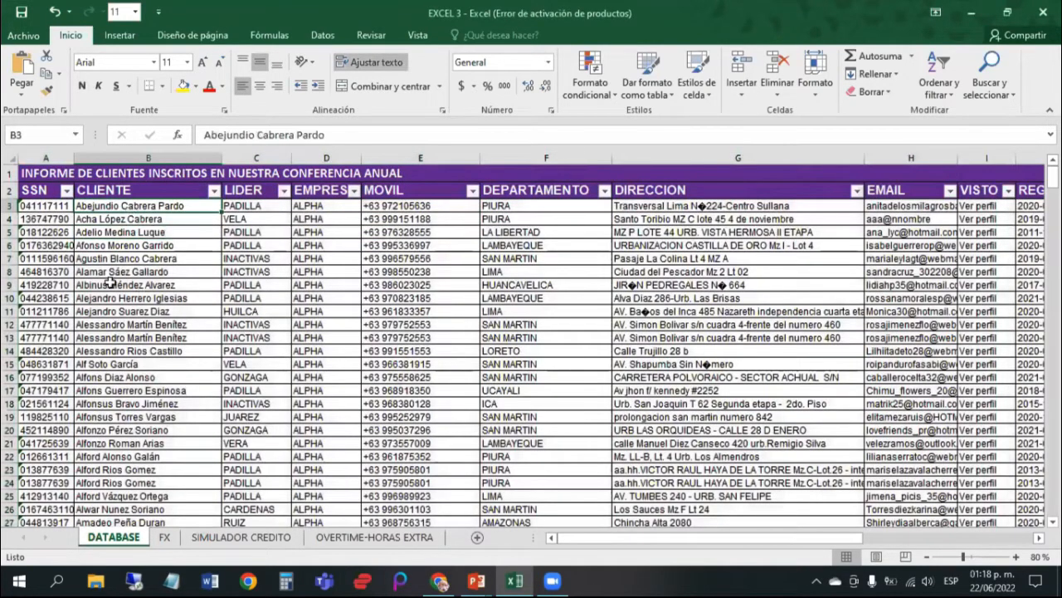
{"action": "left_click", "coordinate": [141, 246]}
{"action": "scroll", "coordinate": [140, 264], "scroll_direction": "down", "scroll_amount": 4}
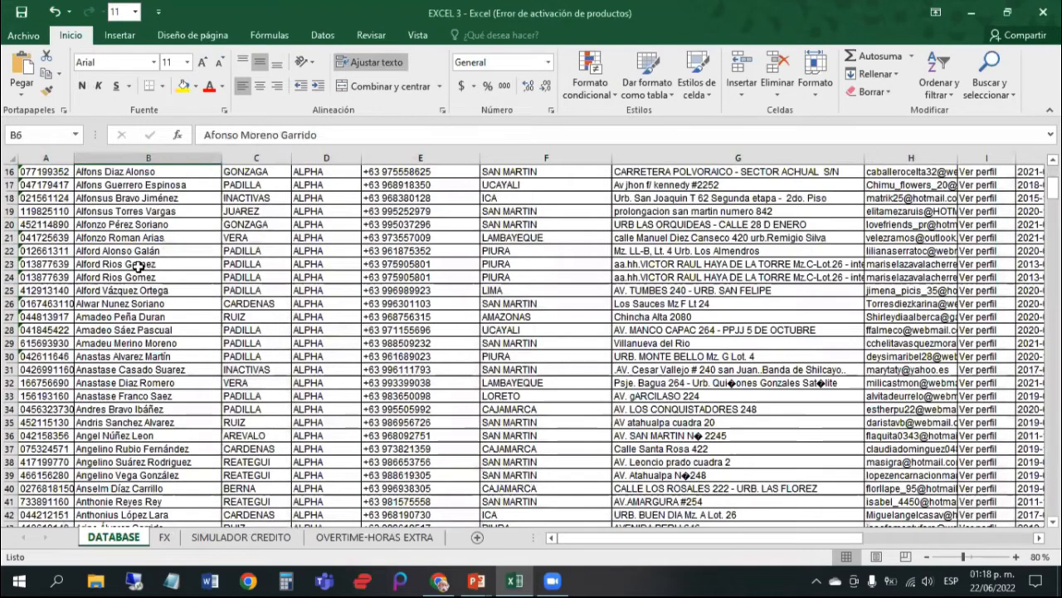
{"action": "scroll", "coordinate": [140, 264], "scroll_direction": "down", "scroll_amount": 18}
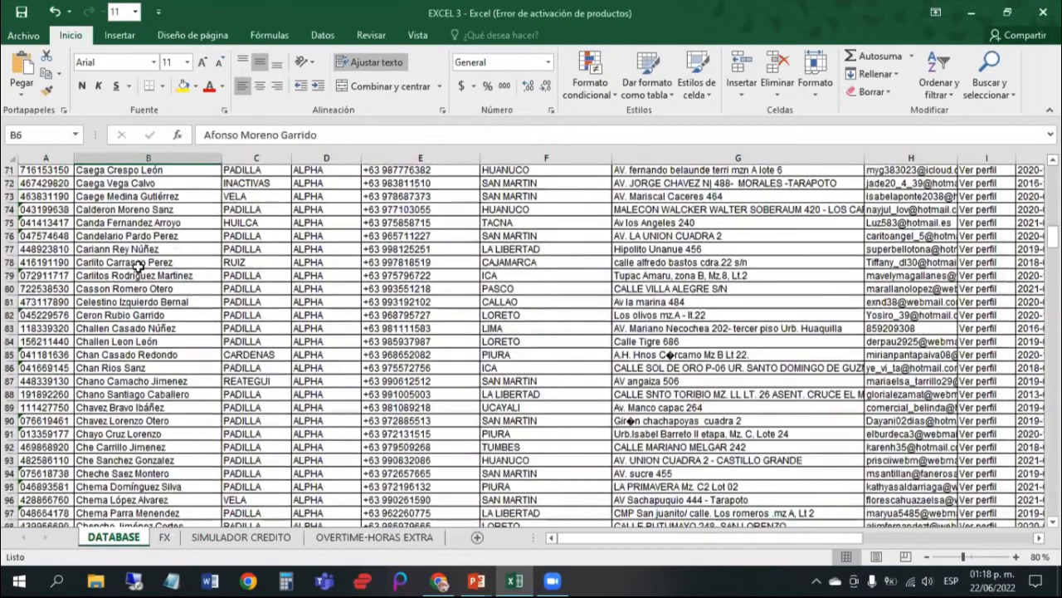
{"action": "scroll", "coordinate": [140, 264], "scroll_direction": "down", "scroll_amount": 10}
{"action": "scroll", "coordinate": [139, 264], "scroll_direction": "up", "scroll_amount": 17}
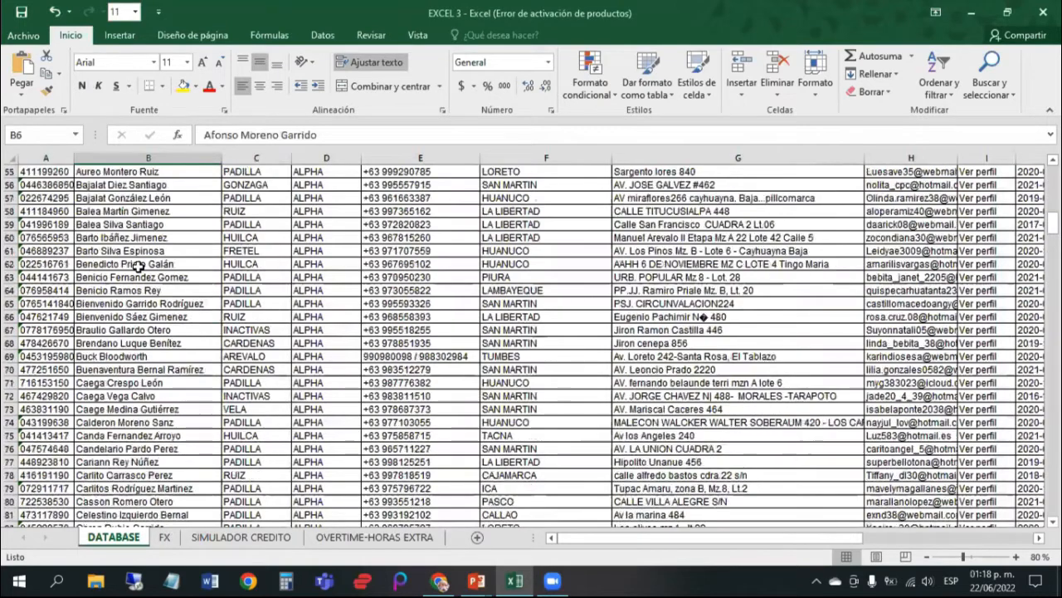
{"action": "scroll", "coordinate": [140, 264], "scroll_direction": "up", "scroll_amount": 18}
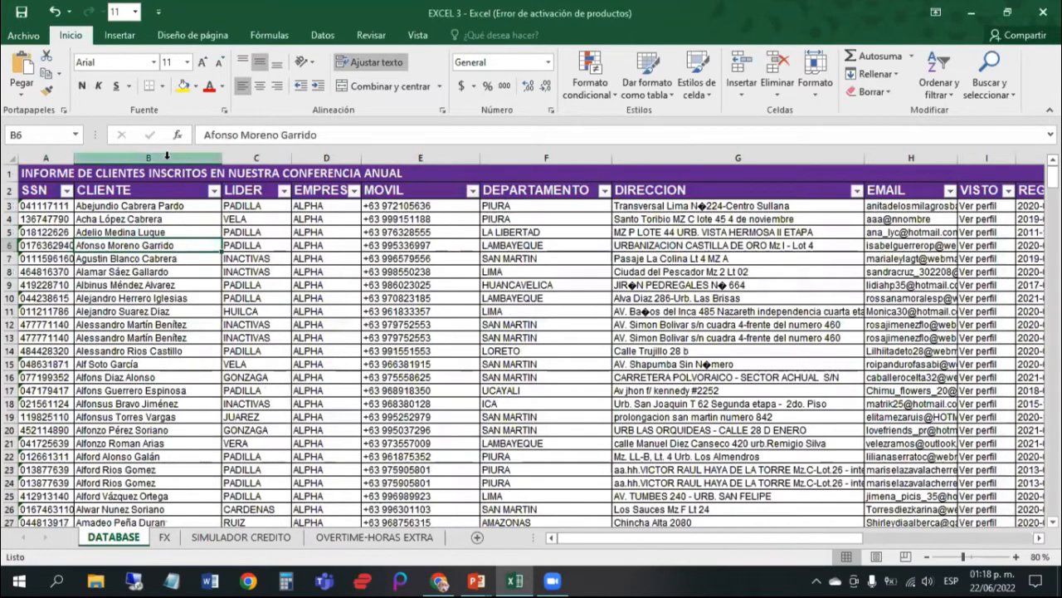
{"action": "left_click", "coordinate": [167, 155]}
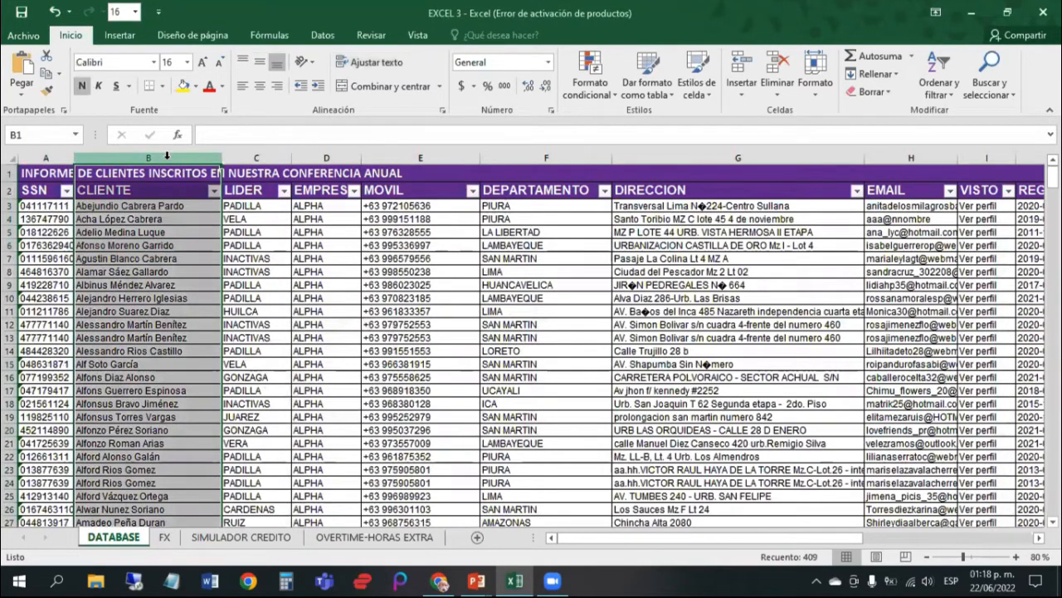
{"action": "left_click", "coordinate": [253, 287]}
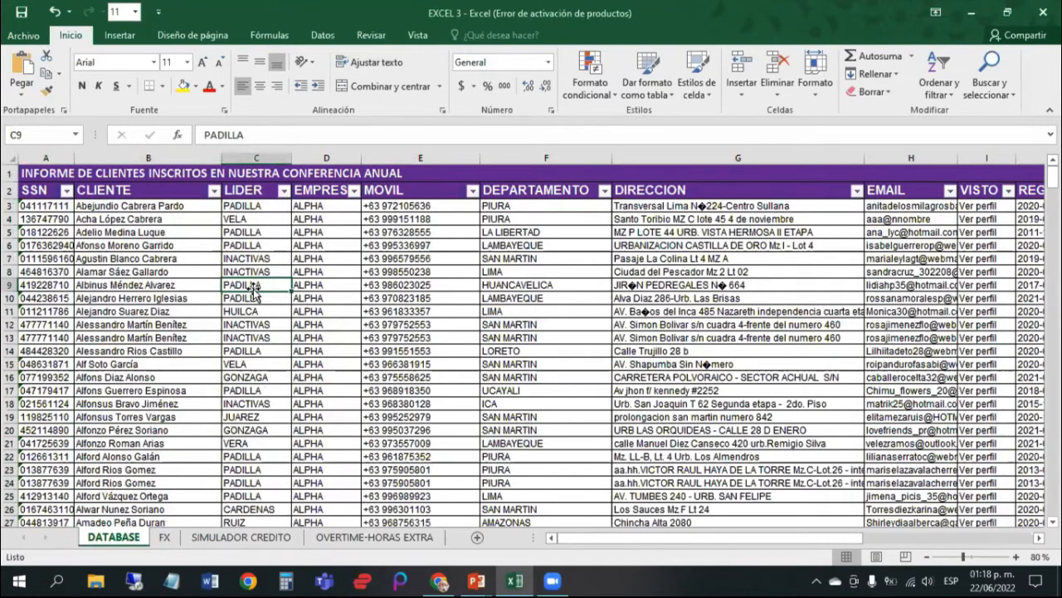
{"action": "key", "text": "Right"}
{"action": "key", "text": "Right"}
{"action": "key", "text": "Right"}
{"action": "key", "text": "Right"}
{"action": "key", "text": "Right"}
{"action": "key", "text": "Right"}
{"action": "key", "text": "Right"}
{"action": "key", "text": "Right"}
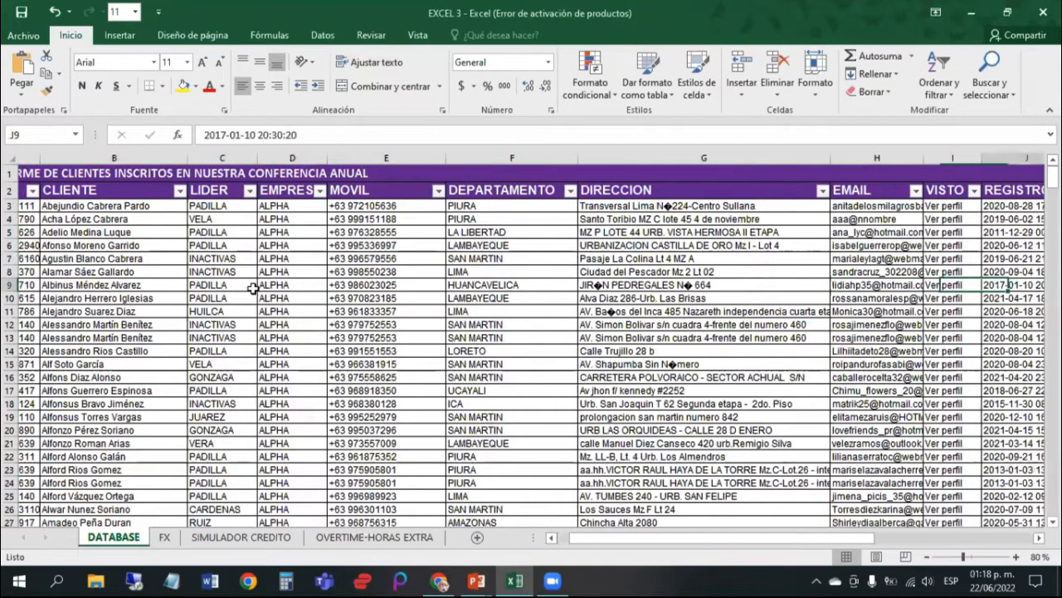
{"action": "key", "text": "Up"}
{"action": "key", "text": "Up"}
{"action": "key", "text": "Up"}
{"action": "key", "text": "Up"}
{"action": "key", "text": "Up"}
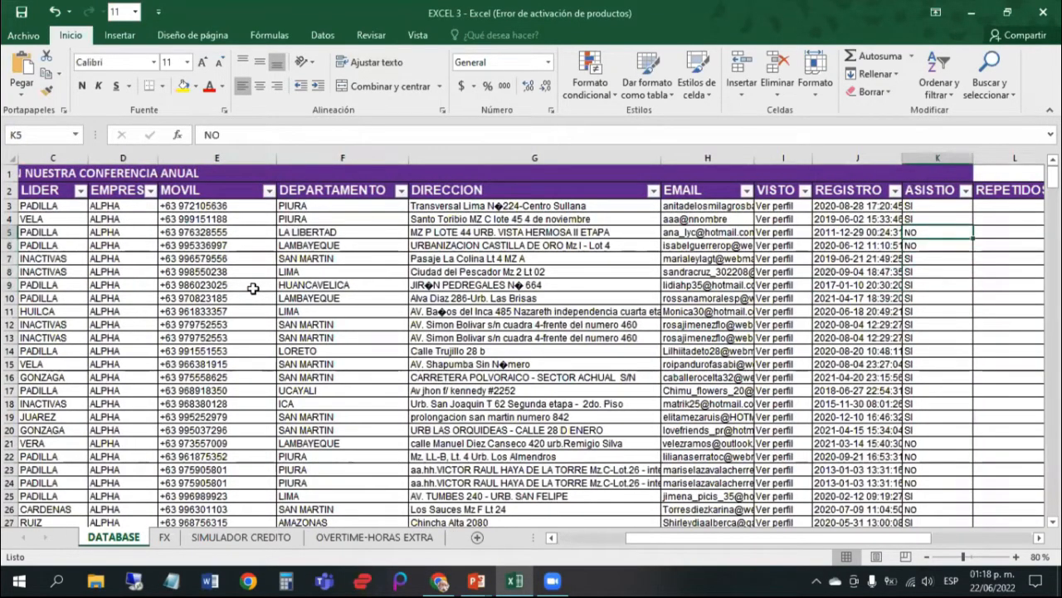
{"action": "key", "text": "Up"}
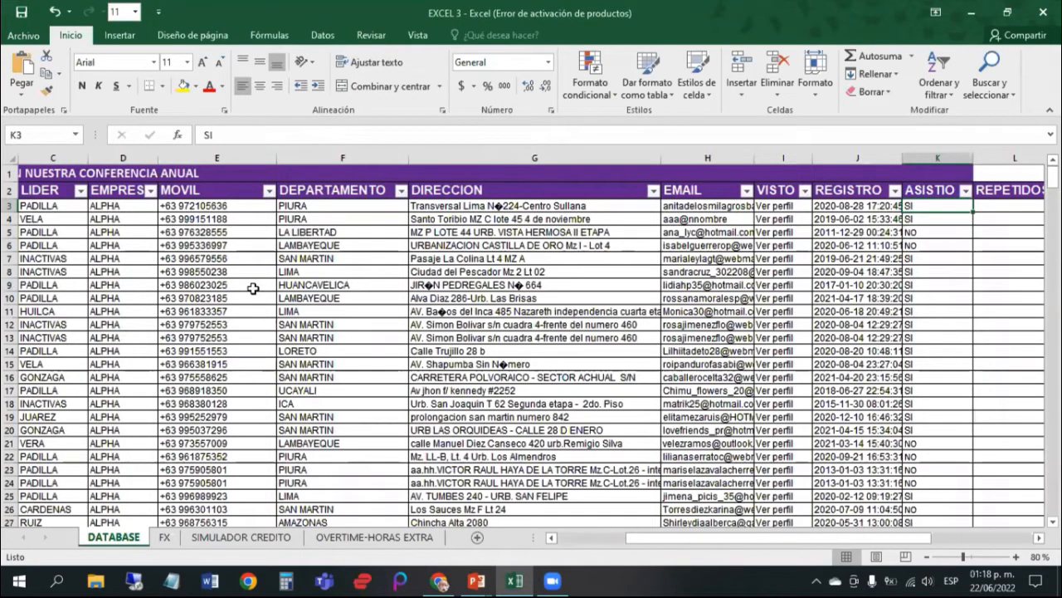
{"action": "key", "text": "Right"}
{"action": "key", "text": "Down"}
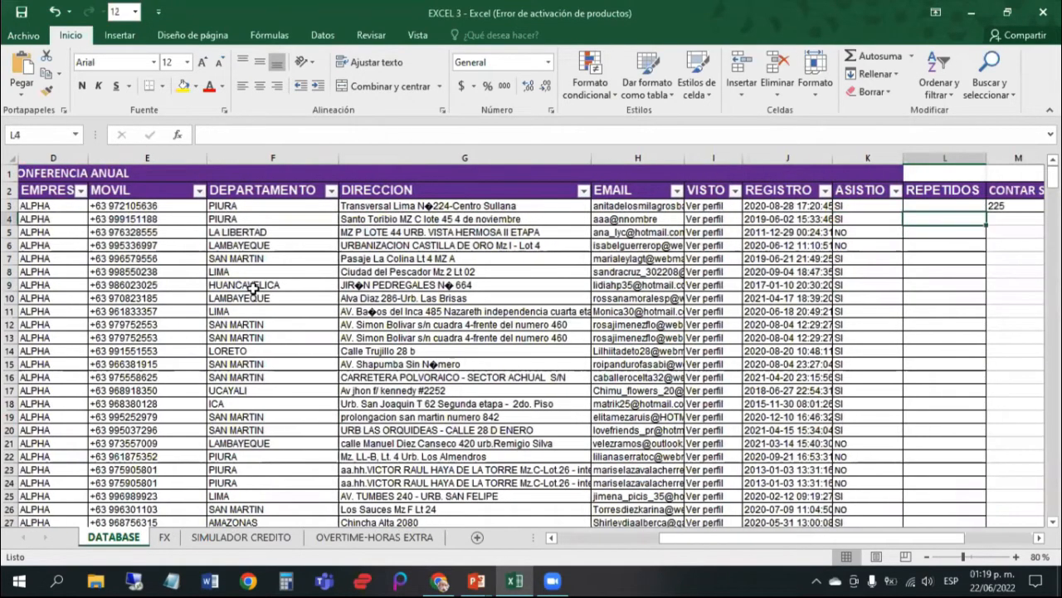
{"action": "left_click", "coordinate": [177, 137]}
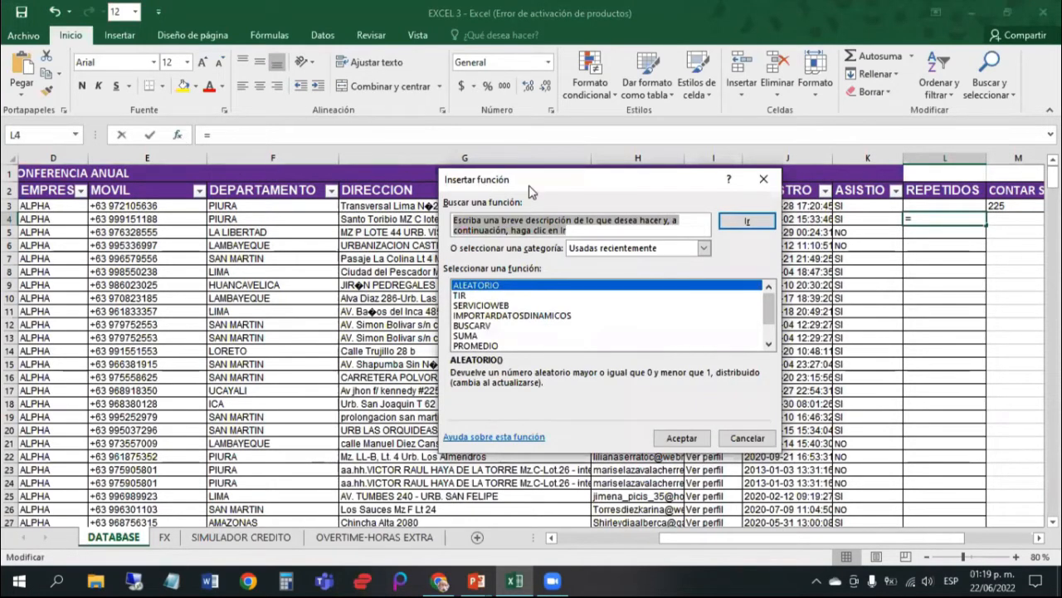
{"action": "left_click_drag", "start_coordinate": [594, 189], "coordinate": [612, 148]}
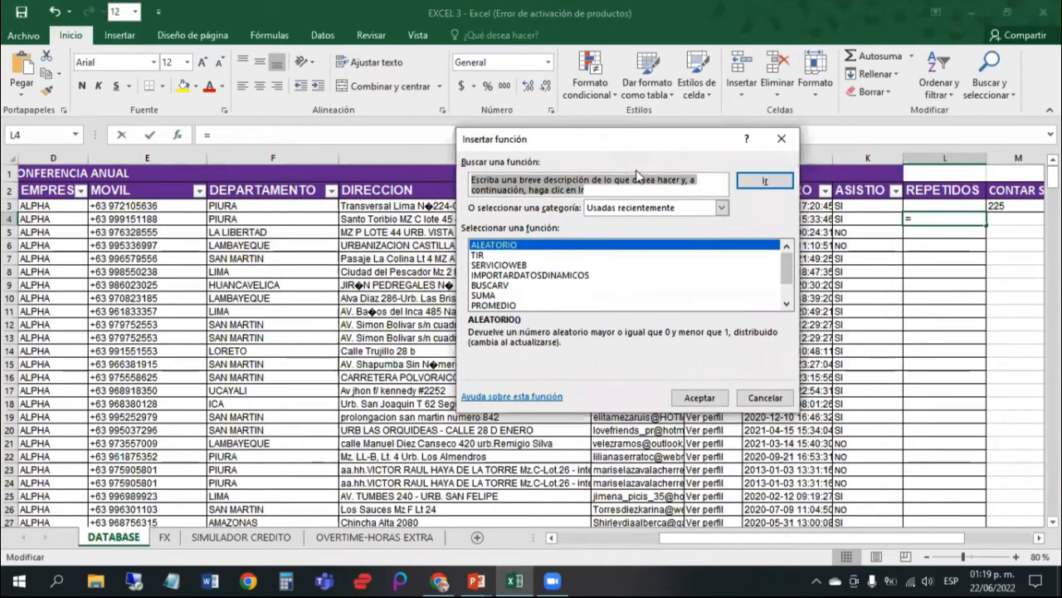
{"action": "left_click", "coordinate": [722, 210]}
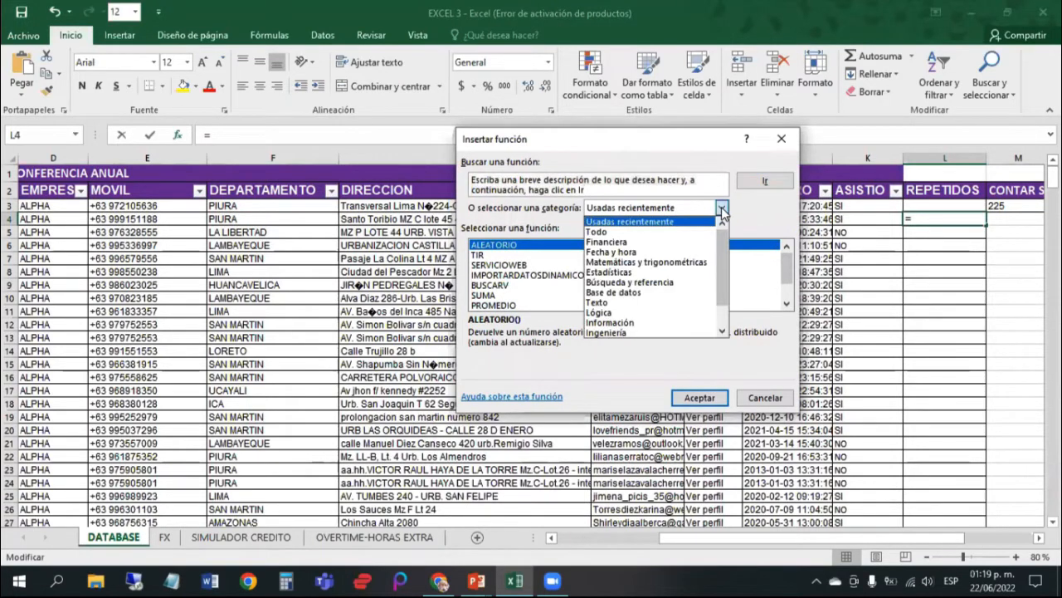
{"action": "left_click", "coordinate": [651, 283]}
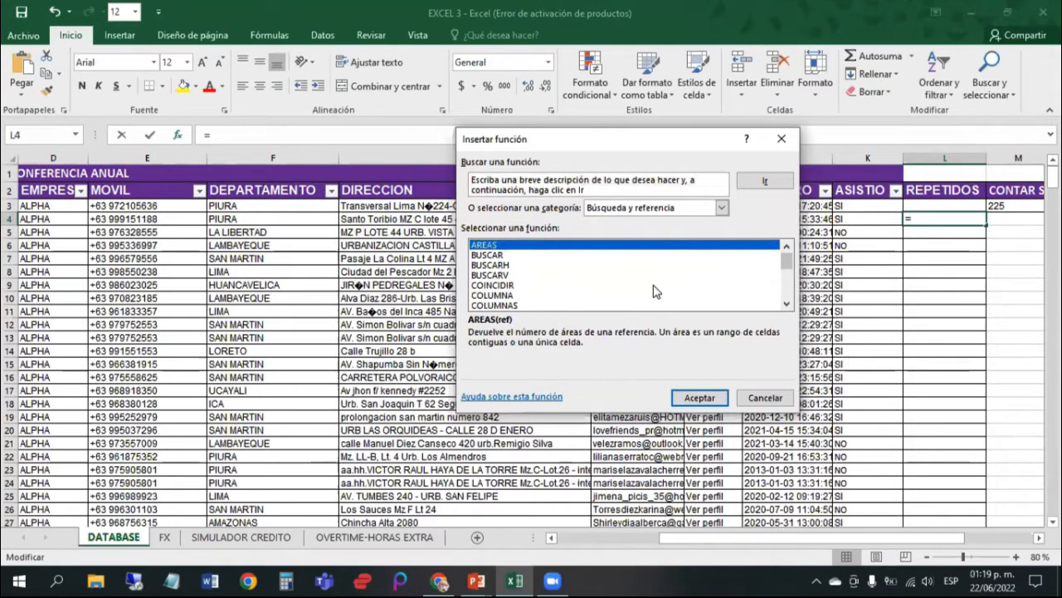
{"action": "scroll", "coordinate": [655, 291], "scroll_direction": "down", "scroll_amount": 5}
{"action": "scroll", "coordinate": [655, 291], "scroll_direction": "up", "scroll_amount": 5}
{"action": "left_click", "coordinate": [722, 208]}
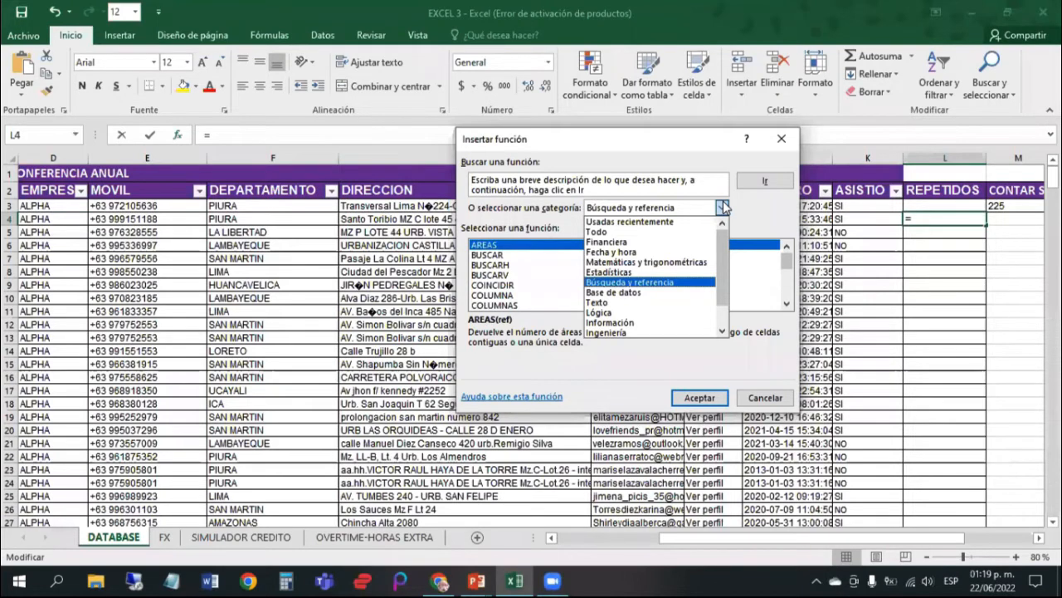
{"action": "left_click", "coordinate": [627, 314]}
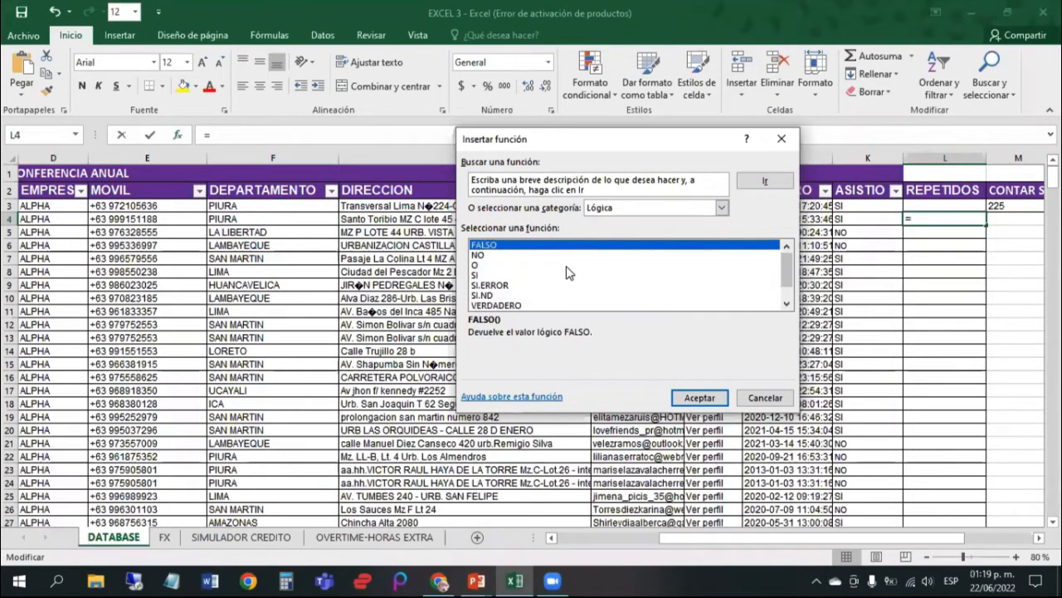
{"action": "scroll", "coordinate": [568, 272], "scroll_direction": "down", "scroll_amount": 1}
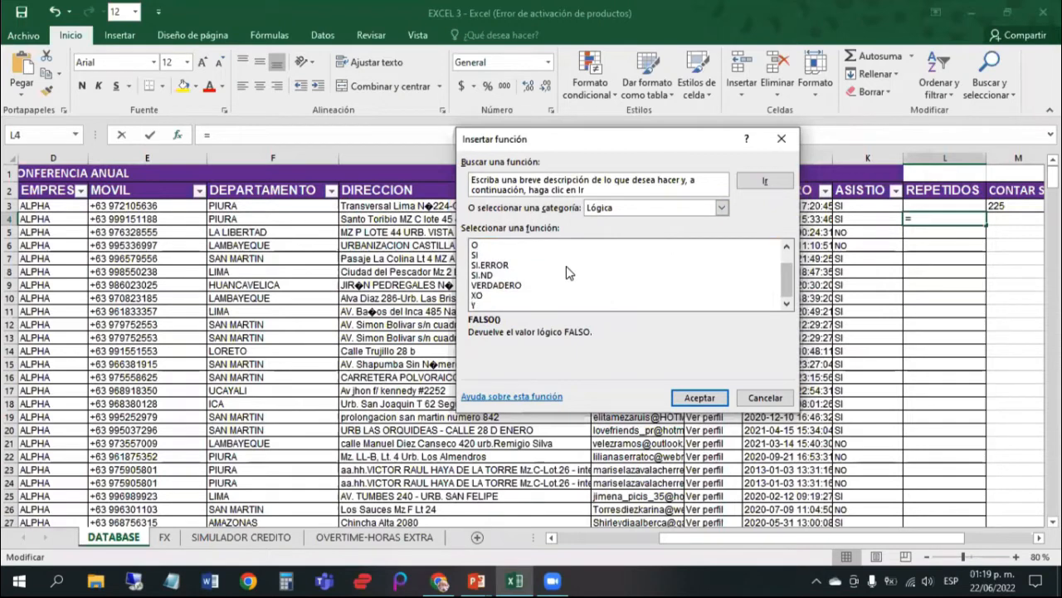
{"action": "left_click", "coordinate": [781, 138]}
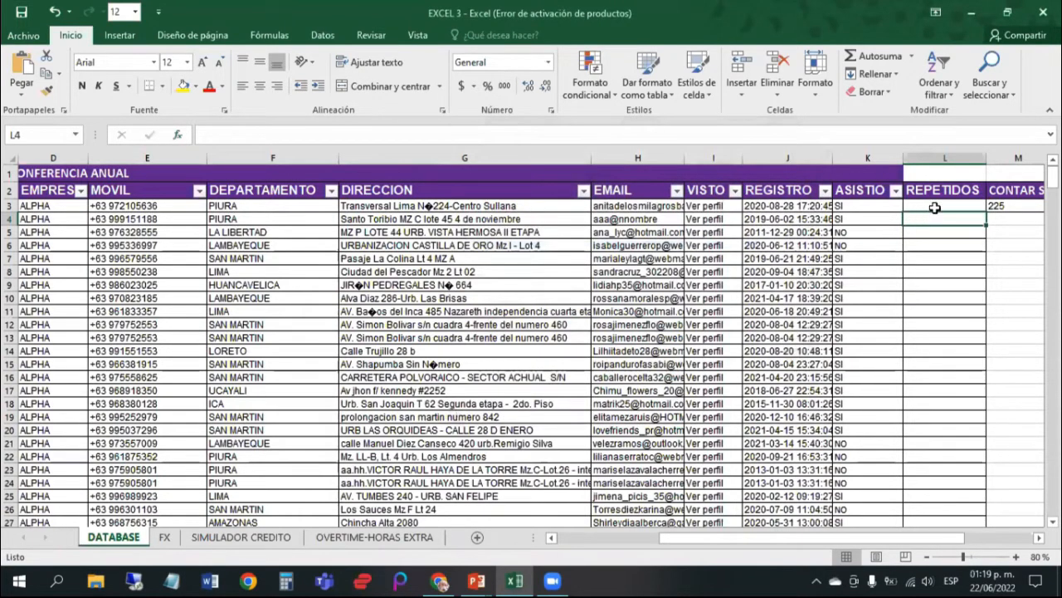
Step: Open L3's SI(CONTAR.SI(B3:B410,B3)...) formula in the formula bar and scroll back to column A
{"action": "double_click", "coordinate": [934, 207]}
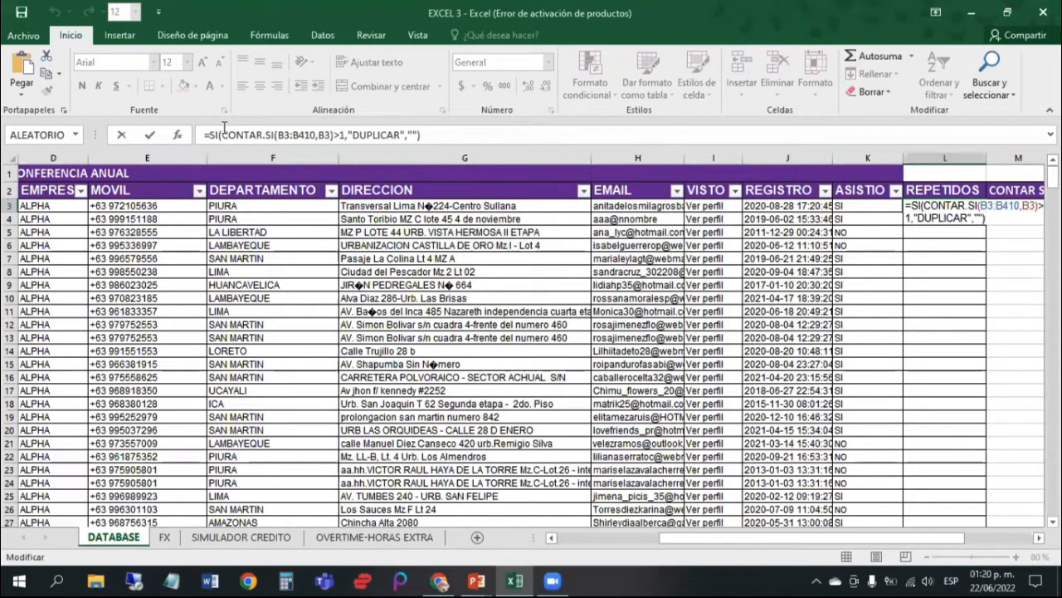
{"action": "left_click", "coordinate": [280, 135]}
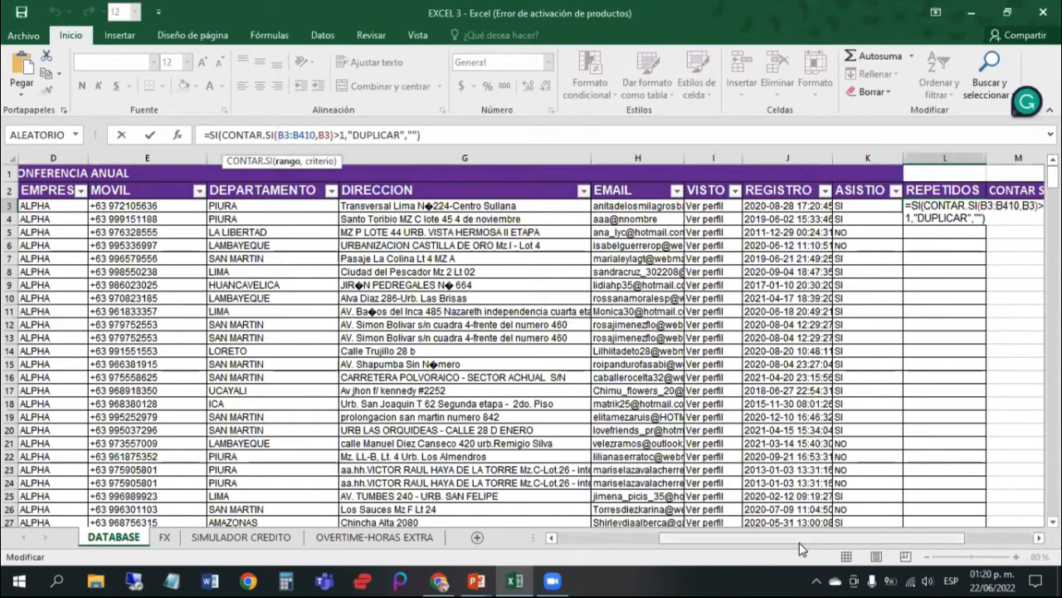
{"action": "left_click_drag", "start_coordinate": [799, 542], "coordinate": [630, 551]}
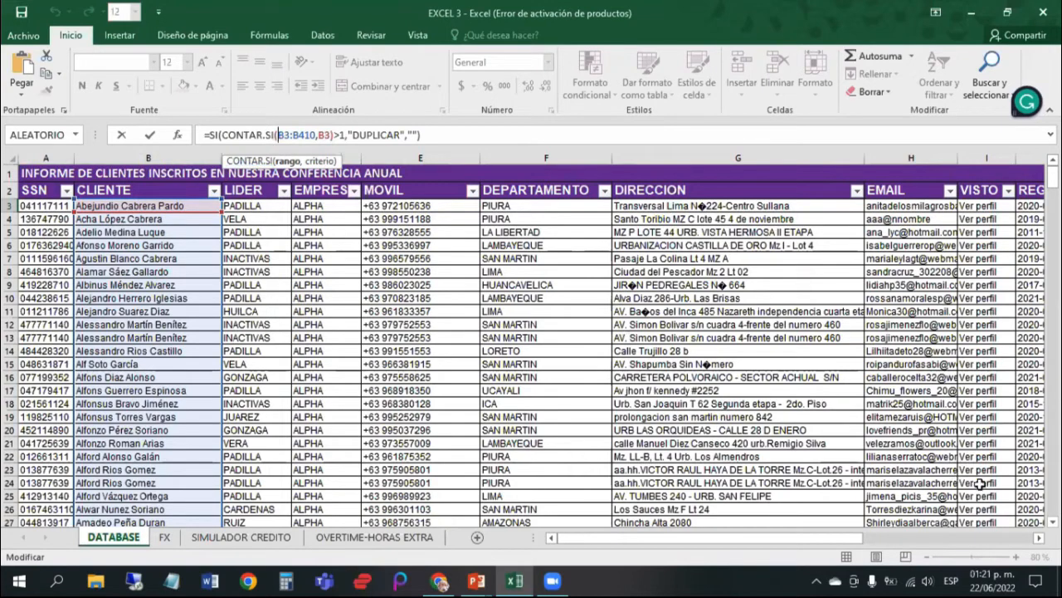
Step: Insert 1 after '>' to make L3 =SI(CONTAR.SI(B3:B410,B3)>1,"DUPLICAR","") and confirm it
{"action": "left_click", "coordinate": [339, 135]}
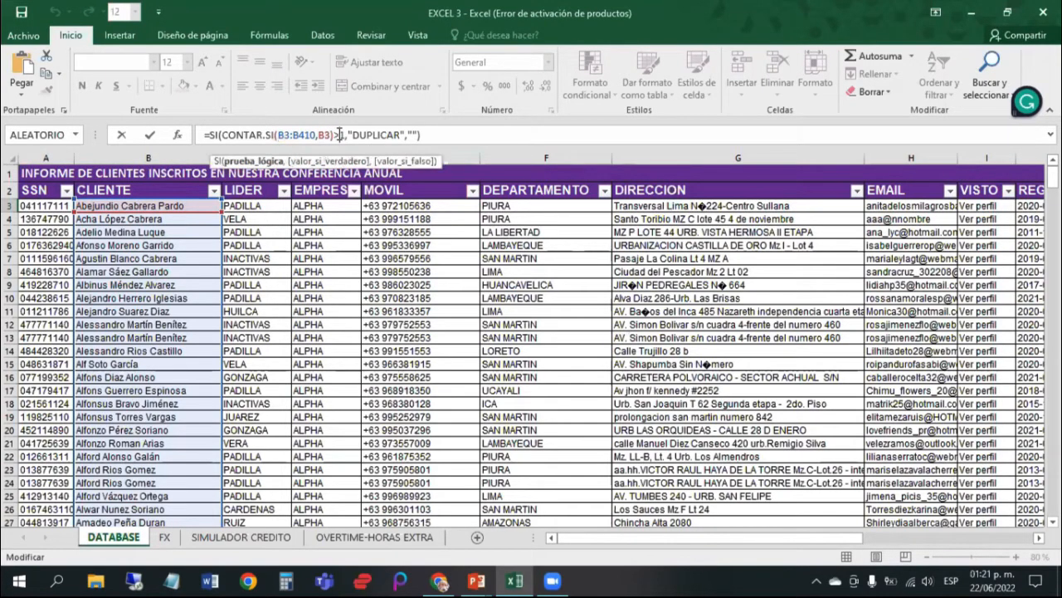
{"action": "type", "text": "1"}
{"action": "key", "text": "Right"}
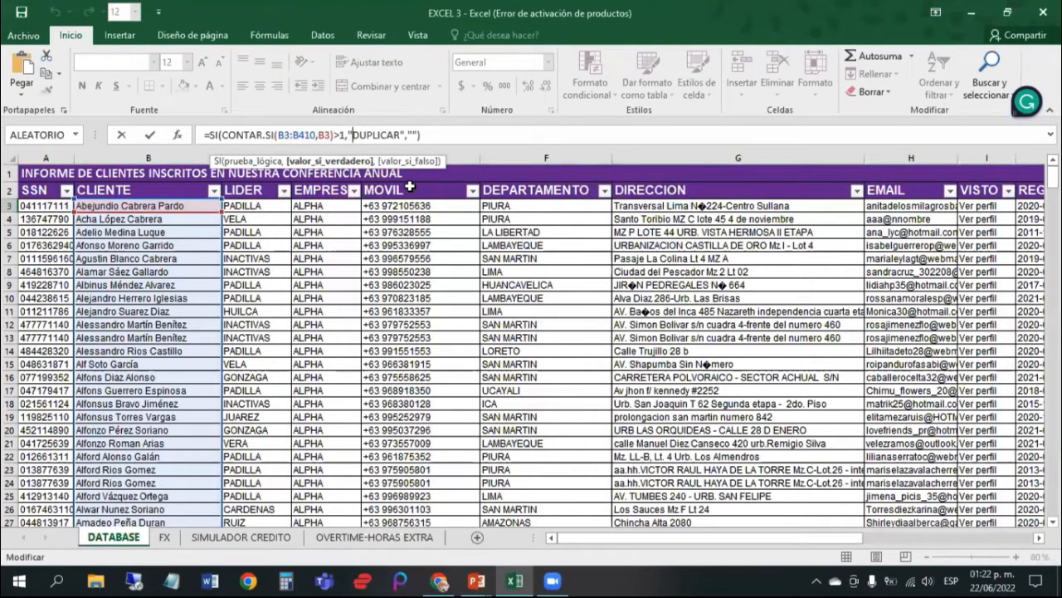
{"action": "key", "text": "Right"}
{"action": "key", "text": "Right"}
{"action": "key", "text": "Right"}
{"action": "key", "text": "Right"}
{"action": "key", "text": "Right"}
{"action": "key", "text": "Right"}
{"action": "key", "text": "Right"}
{"action": "key", "text": "Right"}
{"action": "key", "text": "Right"}
{"action": "key", "text": "Right"}
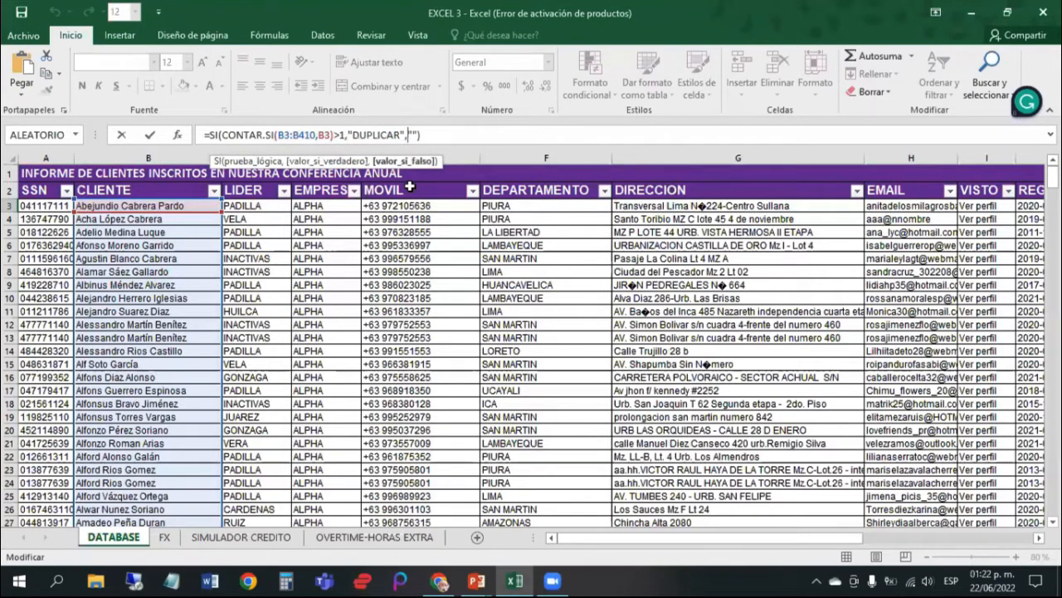
{"action": "key", "text": "Right"}
{"action": "key", "text": "Right"}
{"action": "key", "text": "Return"}
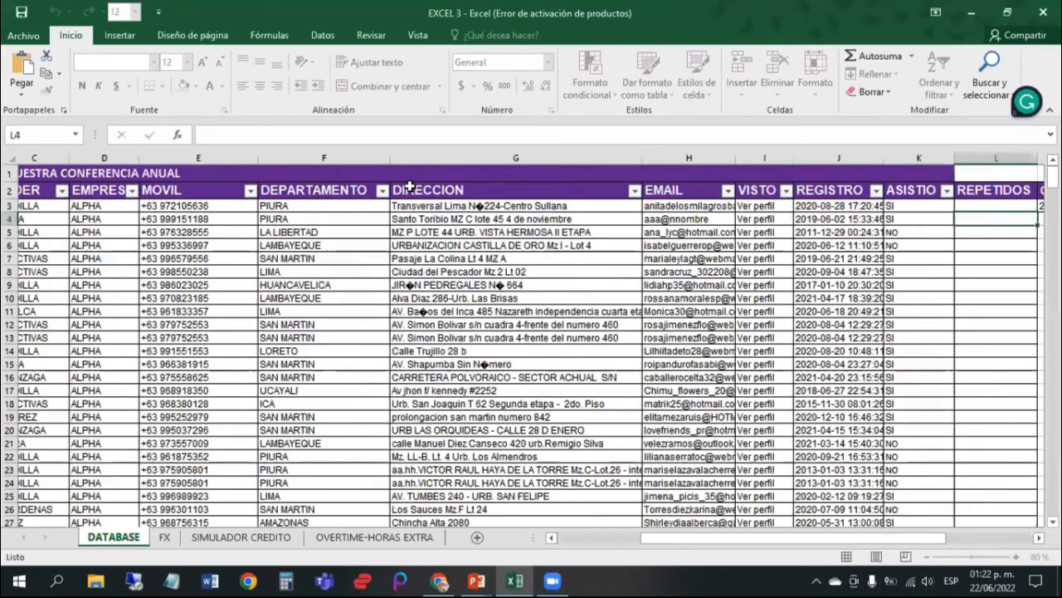
{"action": "key", "text": "Up"}
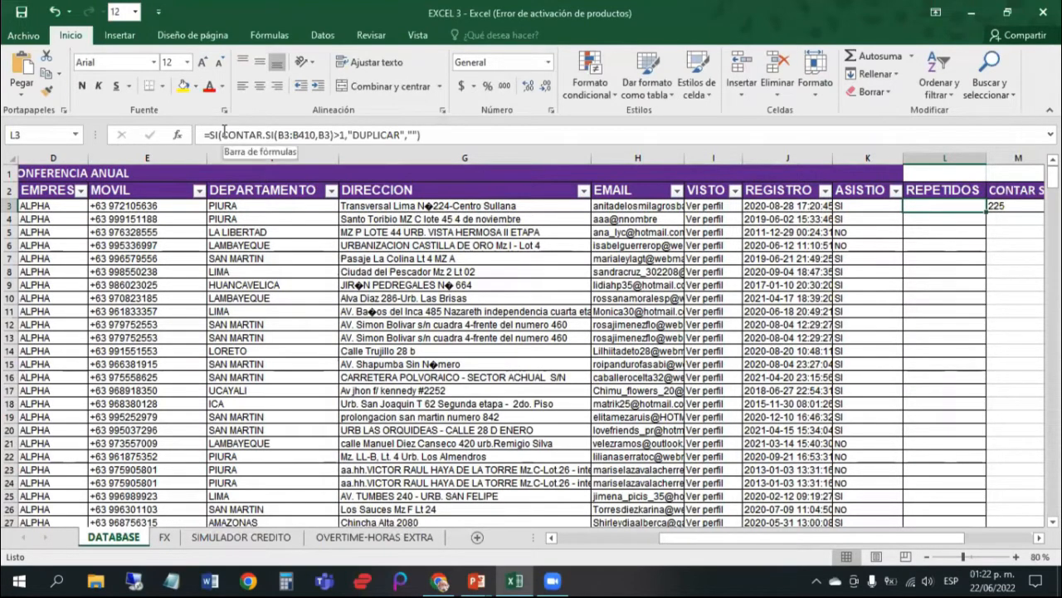
Step: Fill the L3 formula down column L, then select L4 to check the copy
{"action": "double_click", "coordinate": [985, 211]}
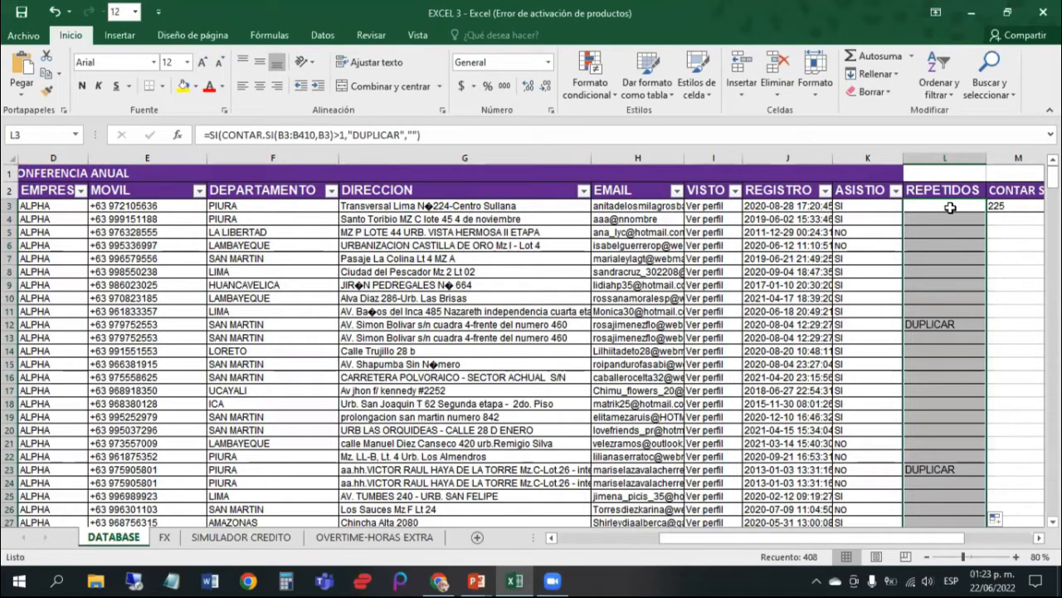
{"action": "left_click", "coordinate": [950, 207]}
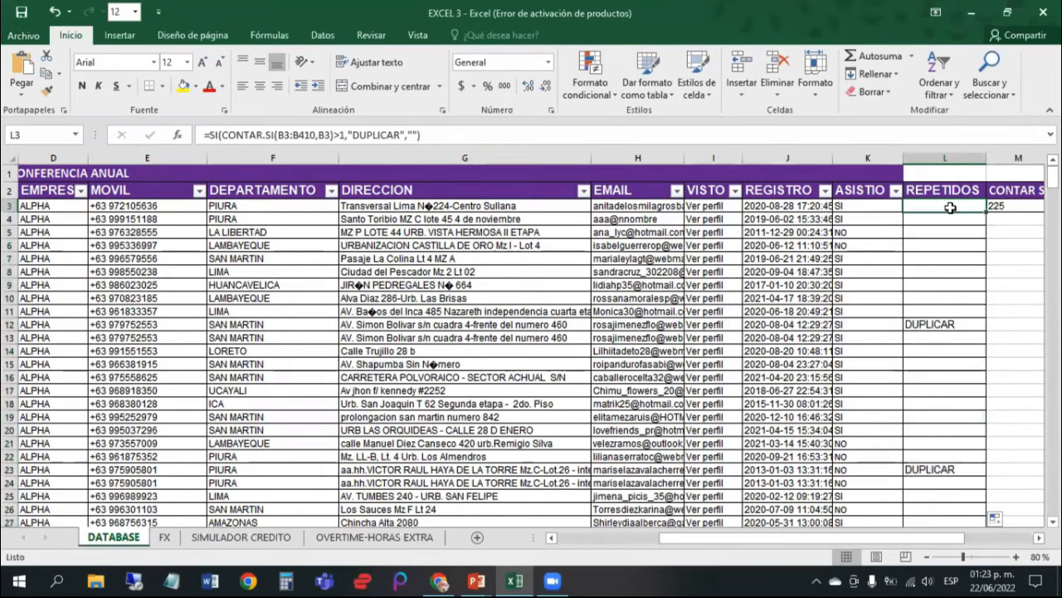
Step: Check the copied formulas in L3 and L4 and compare client names in B3 and B4
{"action": "left_click", "coordinate": [927, 221]}
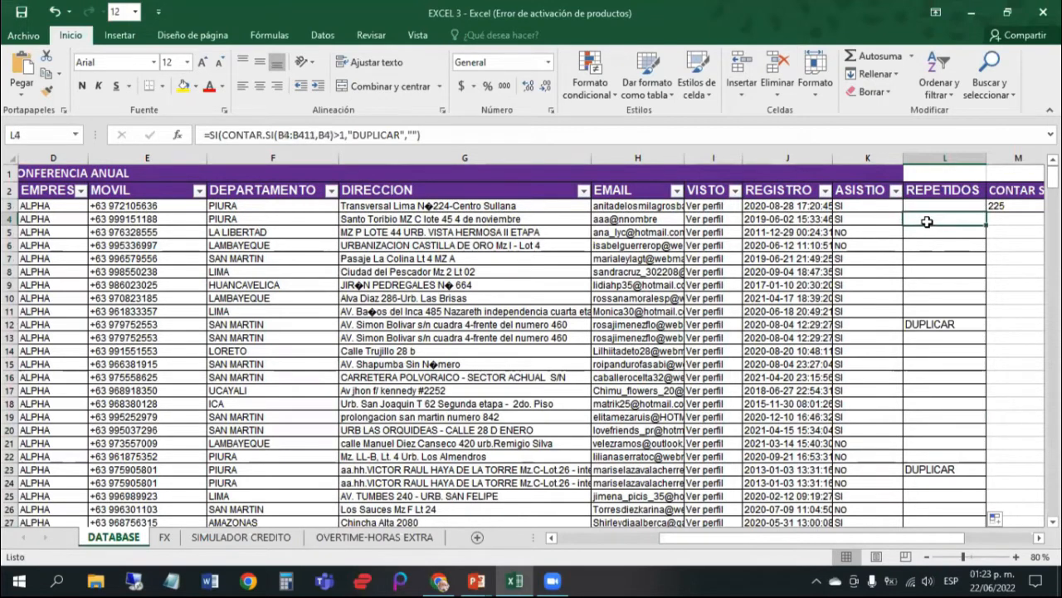
{"action": "key", "text": "Up"}
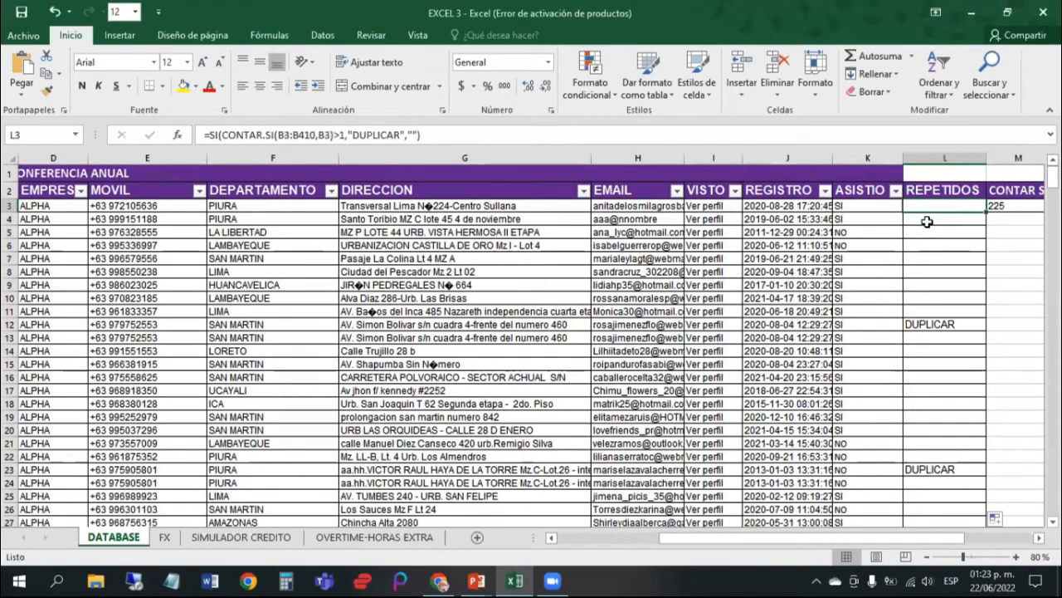
{"action": "key", "text": "Down"}
{"action": "key", "text": "Down"}
{"action": "key", "text": "Left"}
{"action": "key", "text": "Up"}
{"action": "key", "text": "Up"}
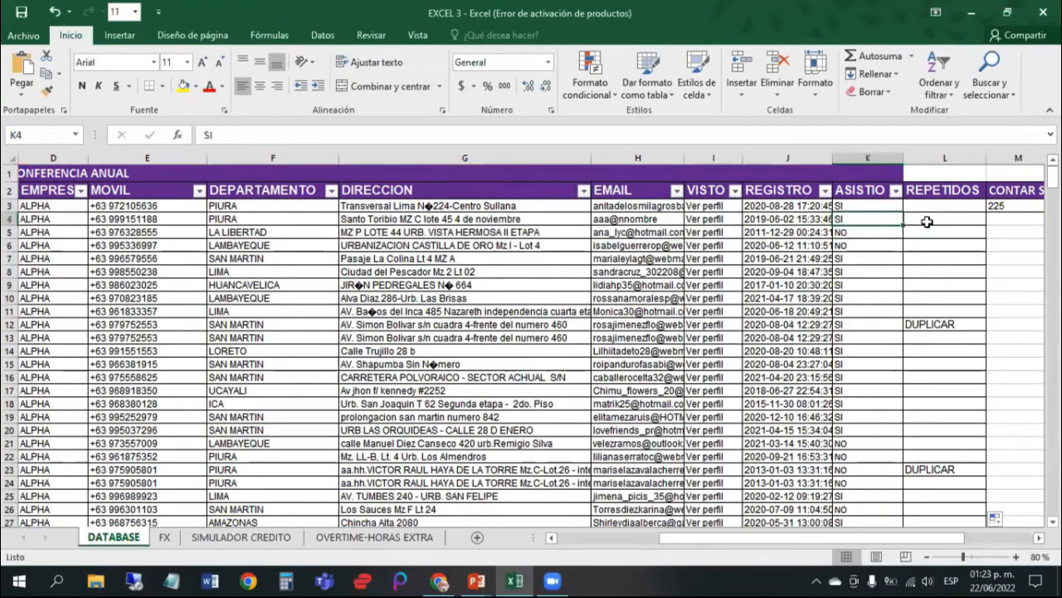
{"action": "key", "text": "Right"}
{"action": "key", "text": "Down"}
{"action": "key", "text": "Left"}
{"action": "key", "text": "Left"}
{"action": "key", "text": "Left"}
{"action": "key", "text": "Left"}
{"action": "key", "text": "Left"}
{"action": "key", "text": "Left"}
{"action": "key", "text": "Left"}
{"action": "key", "text": "Left"}
{"action": "key", "text": "Left"}
{"action": "key", "text": "Left"}
{"action": "key", "text": "Left"}
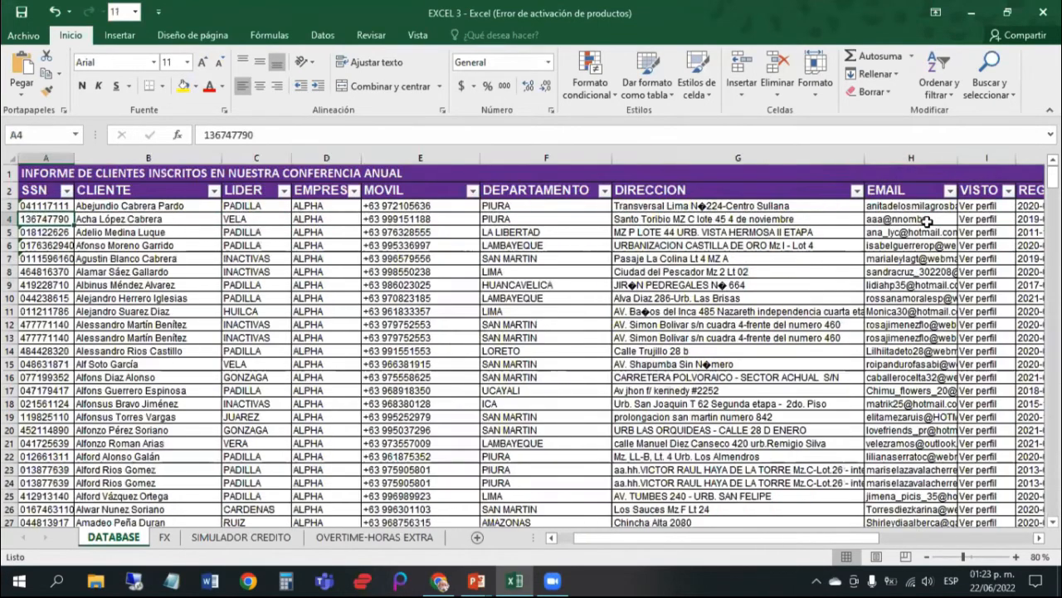
{"action": "key", "text": "Up"}
{"action": "key", "text": "Right"}
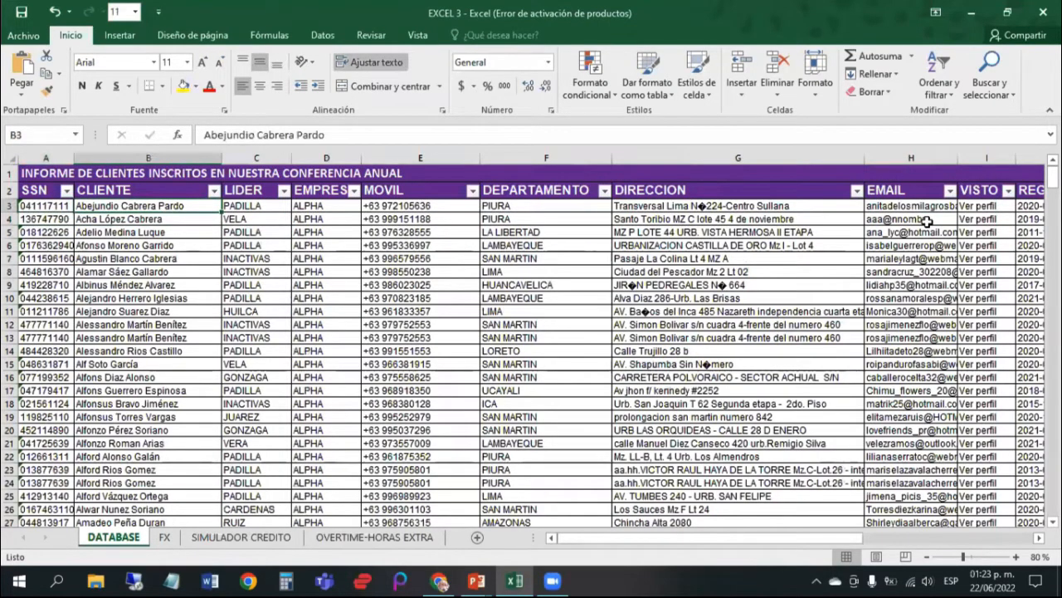
{"action": "key", "text": "Down"}
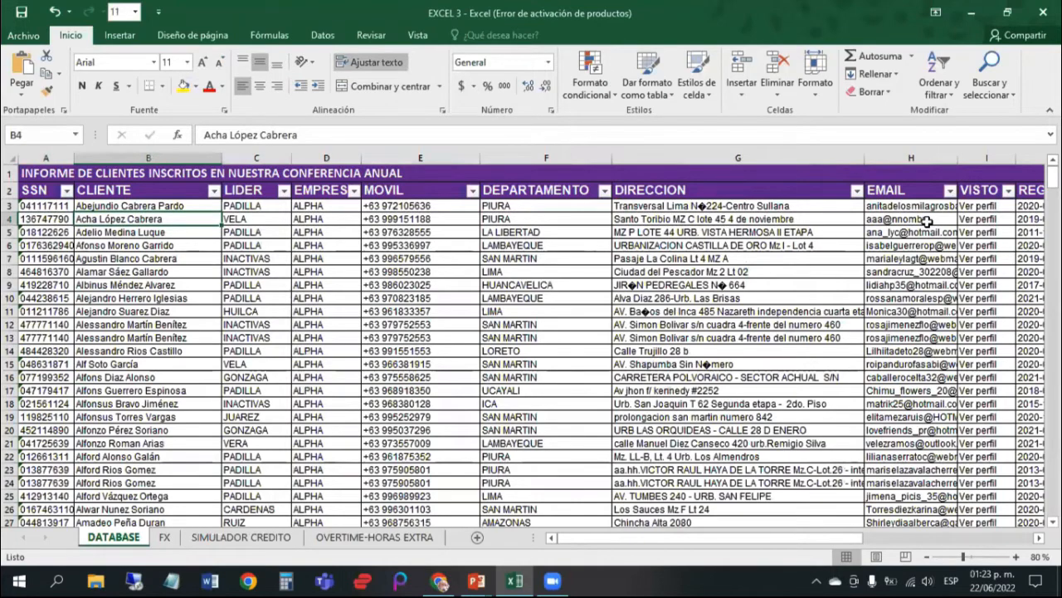
{"action": "key", "text": "Up"}
{"action": "key", "text": "Down"}
{"action": "key", "text": "Down"}
{"action": "key", "text": "Right"}
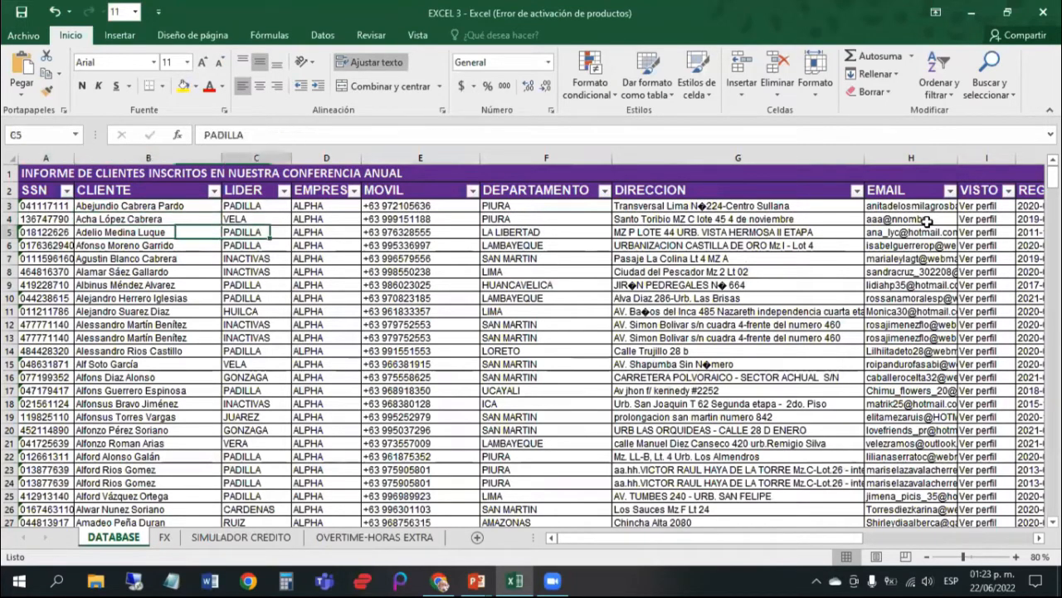
{"action": "key", "text": "Right"}
{"action": "key", "text": "Right"}
{"action": "key", "text": "Right"}
{"action": "key", "text": "Right"}
{"action": "key", "text": "Right"}
{"action": "key", "text": "Right"}
{"action": "key", "text": "Right"}
{"action": "key", "text": "Right"}
{"action": "key", "text": "Right"}
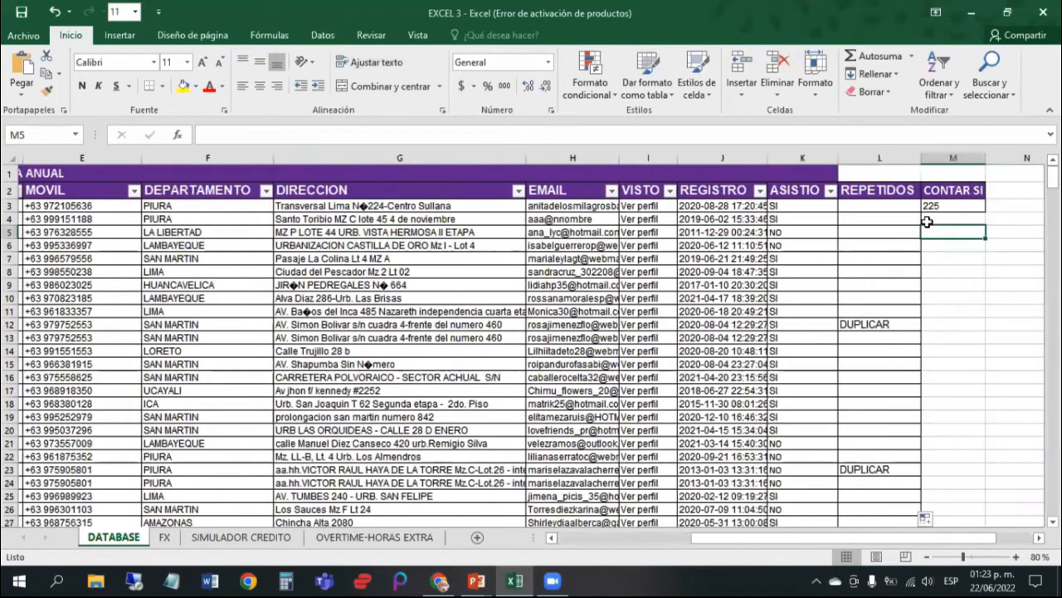
{"action": "key", "text": "Up"}
{"action": "key", "text": "Down"}
{"action": "key", "text": "Down"}
{"action": "key", "text": "Down"}
{"action": "key", "text": "Down"}
{"action": "key", "text": "Down"}
{"action": "key", "text": "Down"}
{"action": "key", "text": "Down"}
{"action": "key", "text": "Down"}
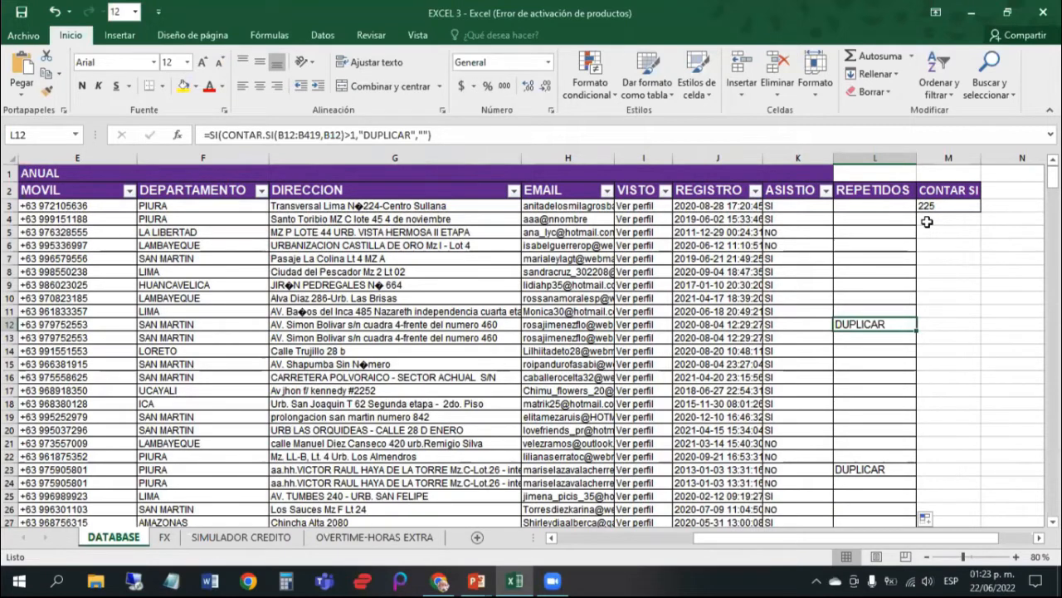
Step: Compare the repeated client in rows 12 and 13, ending on L12's DUPLICAR flag
{"action": "key", "text": "Left"}
{"action": "key", "text": "Left"}
{"action": "key", "text": "Left"}
{"action": "key", "text": "Left"}
{"action": "key", "text": "Left"}
{"action": "key", "text": "Left"}
{"action": "key", "text": "Left"}
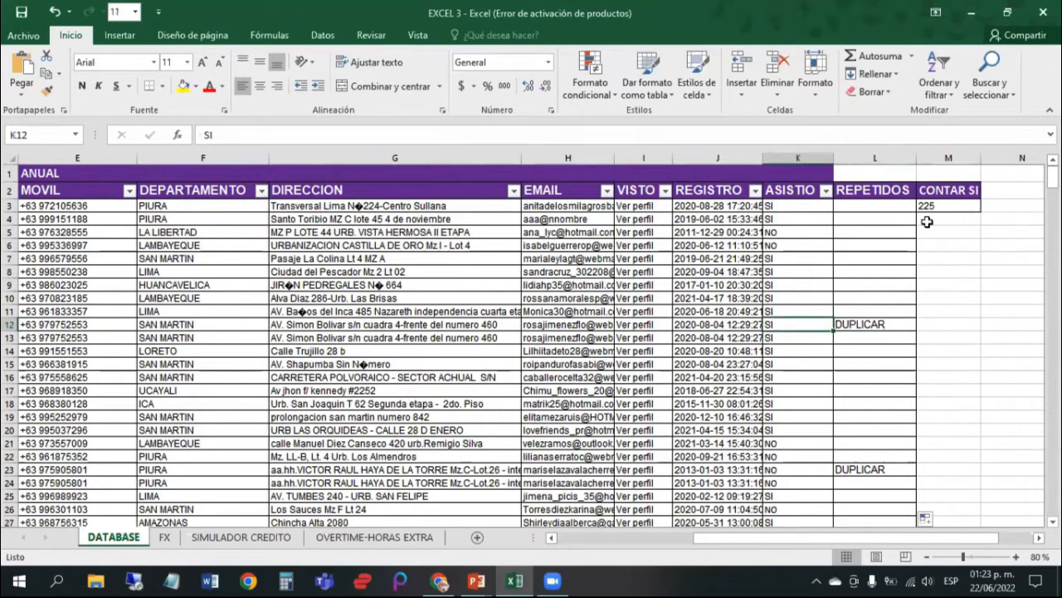
{"action": "key", "text": "Left"}
{"action": "key", "text": "Left"}
{"action": "key", "text": "Left"}
{"action": "key", "text": "Left"}
{"action": "key", "text": "Right"}
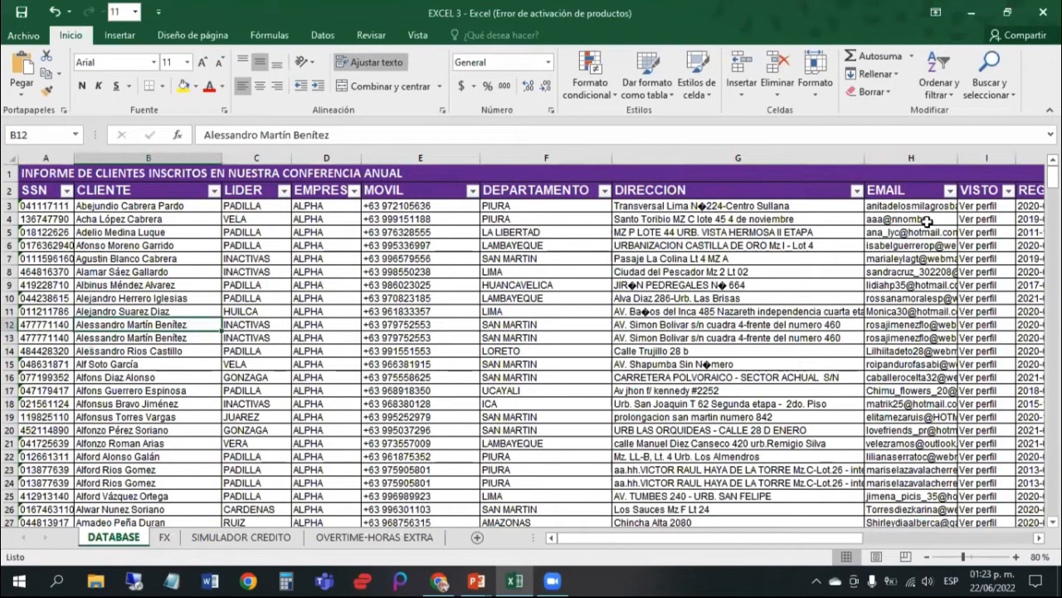
{"action": "key", "text": "Down"}
{"action": "key", "text": "Right"}
{"action": "key", "text": "Right"}
{"action": "key", "text": "Right"}
{"action": "key", "text": "Right"}
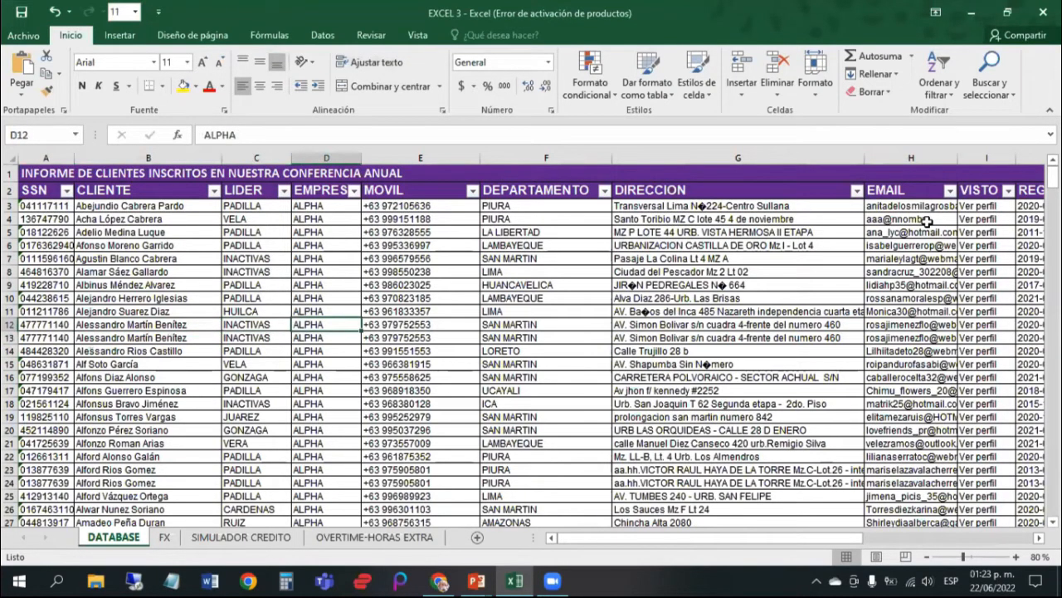
{"action": "key", "text": "Up"}
{"action": "key", "text": "Right"}
{"action": "key", "text": "Right"}
{"action": "key", "text": "Right"}
{"action": "key", "text": "Right"}
{"action": "key", "text": "Right"}
{"action": "key", "text": "Right"}
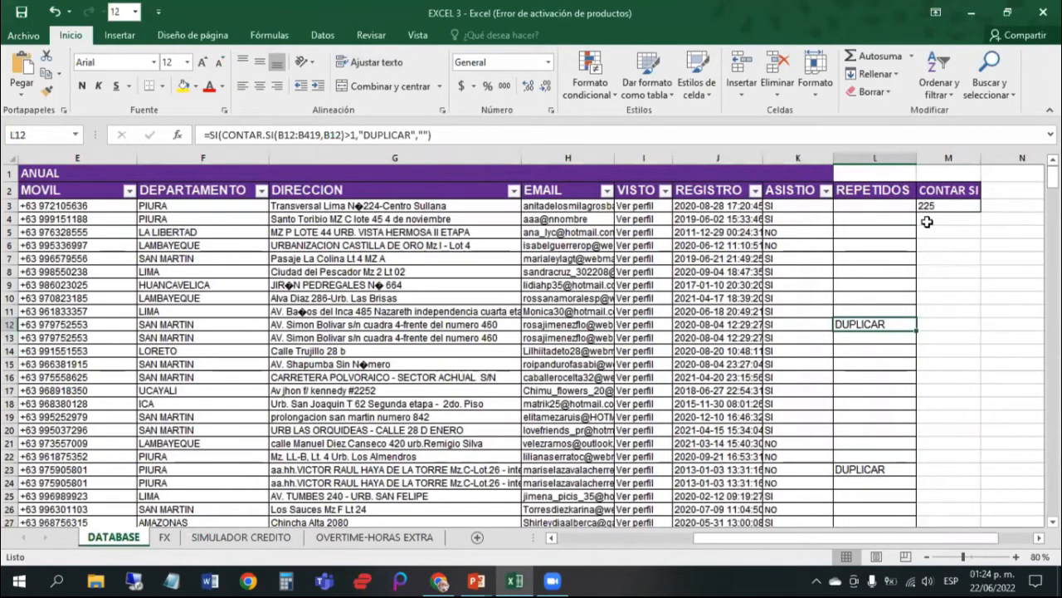
Step: Compare the DUPLICAR client in B53 with its repeat in row 54, copying B53's name
{"action": "scroll", "coordinate": [875, 207], "scroll_direction": "down", "scroll_amount": 8}
{"action": "scroll", "coordinate": [875, 234], "scroll_direction": "down", "scroll_amount": 6}
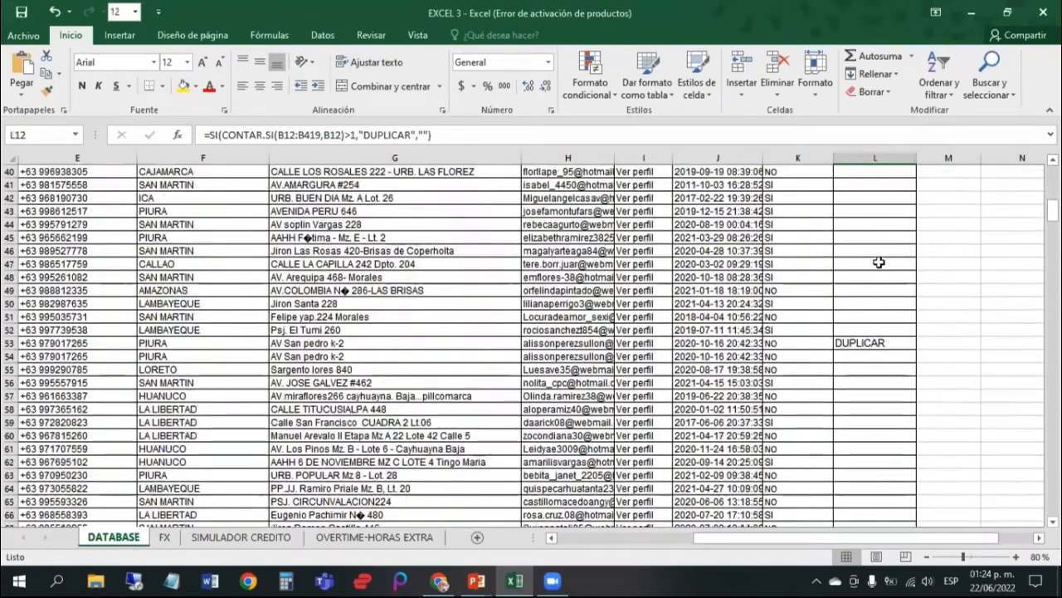
{"action": "left_click", "coordinate": [860, 304]}
{"action": "key", "text": "Left"}
{"action": "key", "text": "Left"}
{"action": "key", "text": "Left"}
{"action": "key", "text": "Left"}
{"action": "key", "text": "Left"}
{"action": "key", "text": "Left"}
{"action": "key", "text": "Left"}
{"action": "key", "text": "Left"}
{"action": "key", "text": "Left"}
{"action": "key", "text": "Left"}
{"action": "key", "text": "Left"}
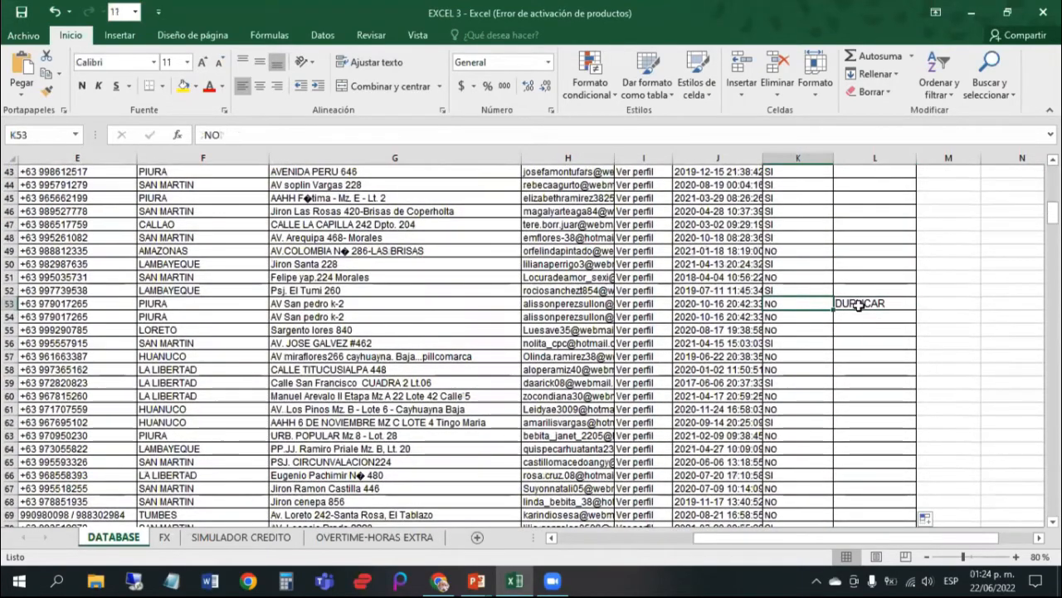
{"action": "key", "text": "Right"}
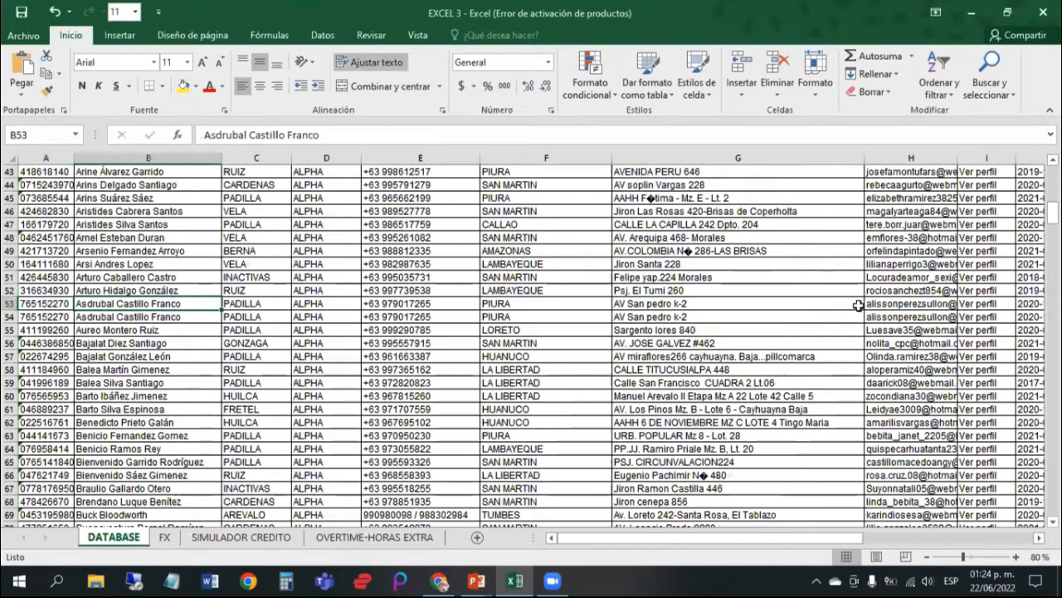
{"action": "key", "text": "ctrl+c"}
{"action": "key", "text": "Down"}
{"action": "key", "text": "Right"}
{"action": "key", "text": "Right"}
{"action": "key", "text": "Right"}
{"action": "key", "text": "Right"}
{"action": "key", "text": "Right"}
{"action": "key", "text": "Right"}
{"action": "key", "text": "Right"}
{"action": "key", "text": "Right"}
{"action": "key", "text": "Right"}
{"action": "key", "text": "Right"}
{"action": "key", "text": "Right"}
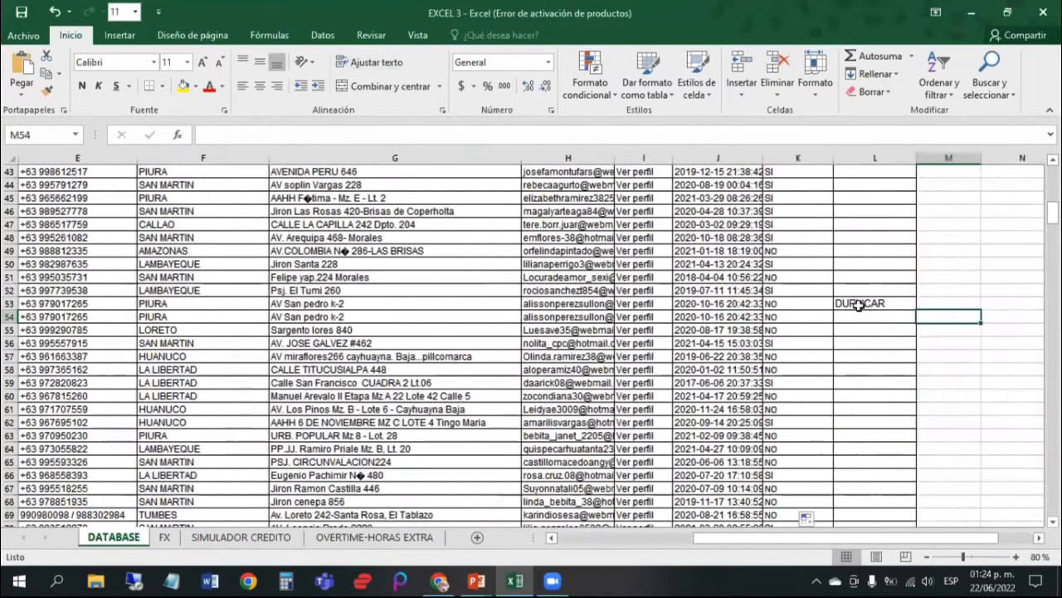
{"action": "left_click", "coordinate": [859, 304]}
Step: Select the DUPLICAR flag in L113 and extend the selection across row 113
{"action": "scroll", "coordinate": [859, 304], "scroll_direction": "right", "scroll_amount": 1}
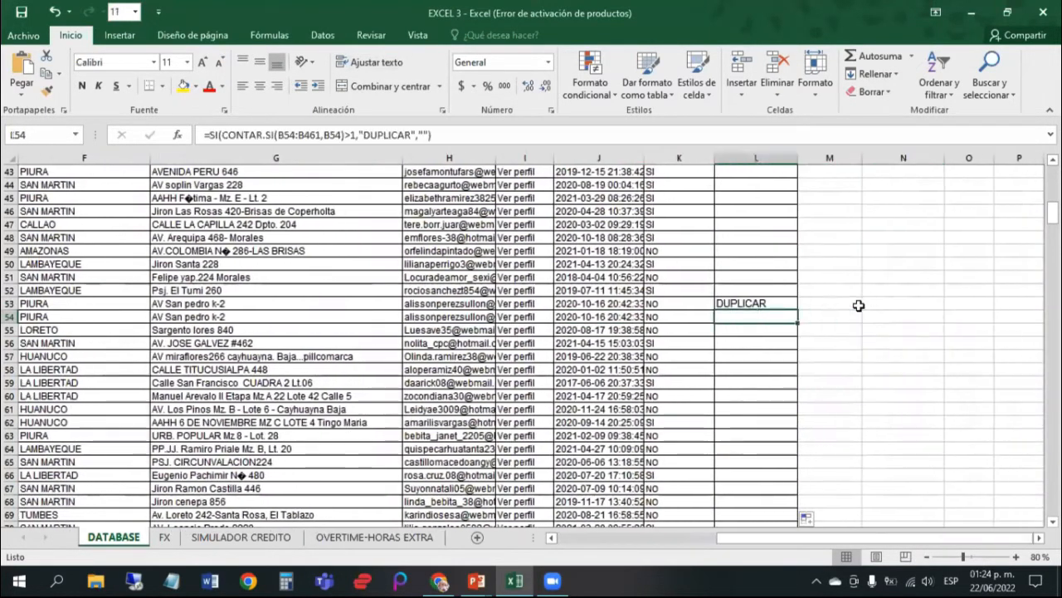
{"action": "scroll", "coordinate": [762, 309], "scroll_direction": "down", "scroll_amount": 2}
{"action": "scroll", "coordinate": [762, 308], "scroll_direction": "down", "scroll_amount": 19}
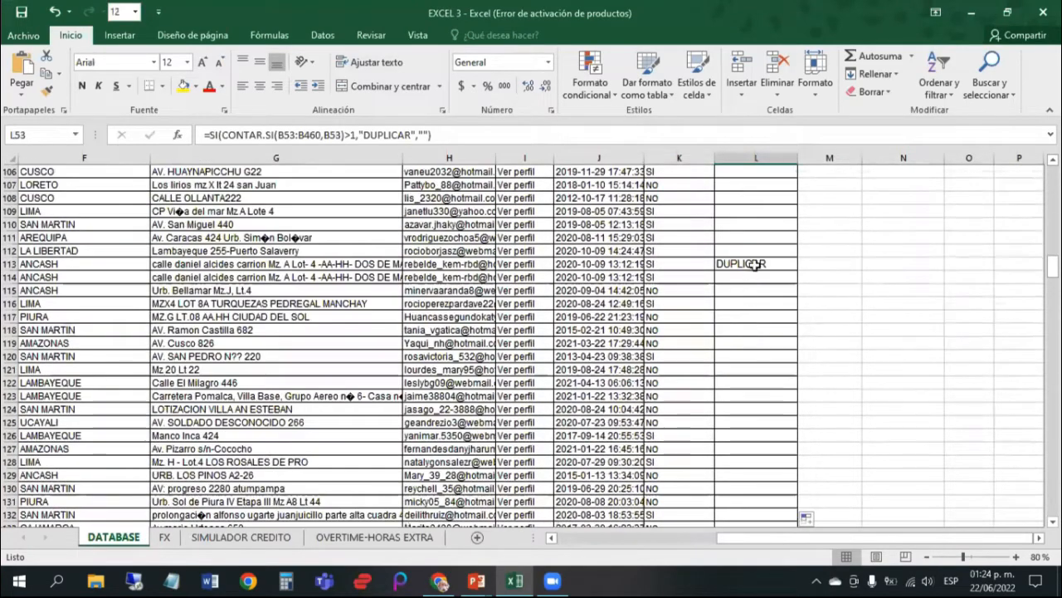
{"action": "left_click", "coordinate": [756, 264]}
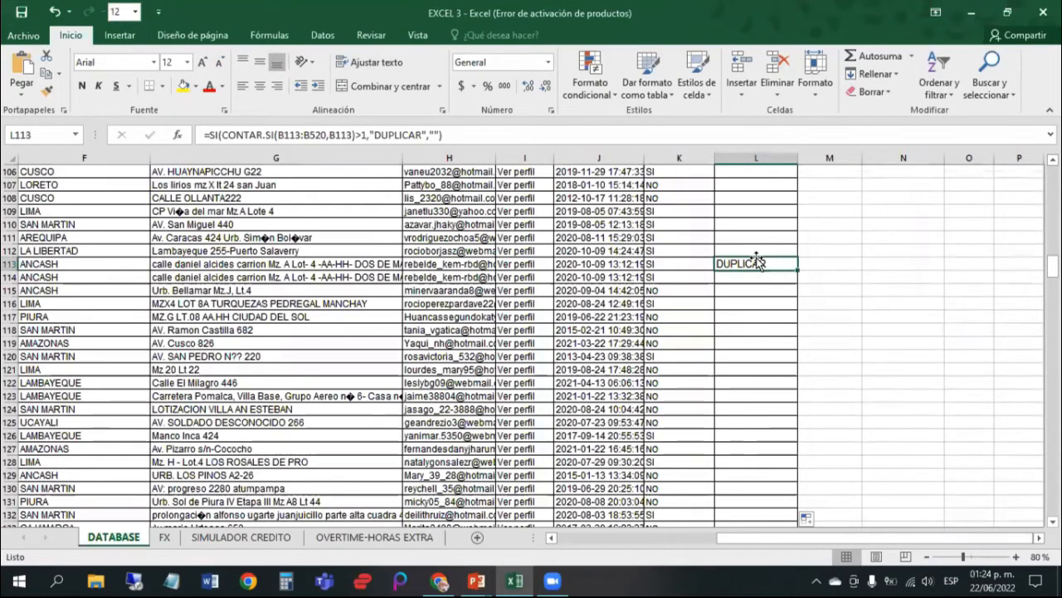
{"action": "key", "text": "ctrl+shift+Left"}
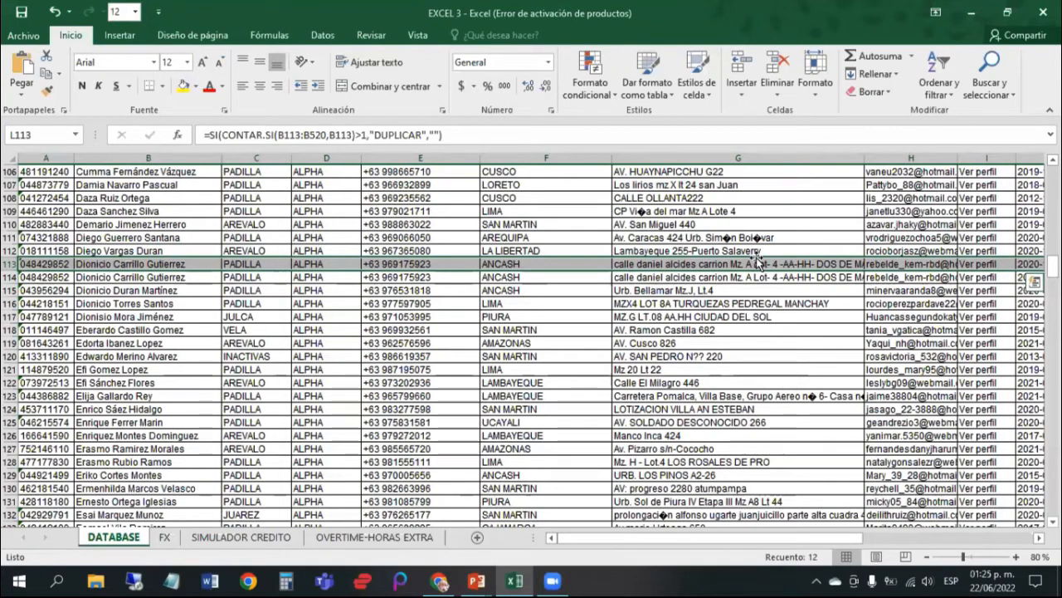
Step: Compare row 113's values across the columns, then move up column L to L3
{"action": "key", "text": "Right"}
{"action": "key", "text": "Left"}
{"action": "key", "text": "Left"}
{"action": "key", "text": "Left"}
{"action": "key", "text": "Left"}
{"action": "key", "text": "Left"}
{"action": "key", "text": "Left"}
{"action": "key", "text": "Left"}
{"action": "key", "text": "Left"}
{"action": "key", "text": "Left"}
{"action": "key", "text": "Left"}
{"action": "key", "text": "Left"}
{"action": "key", "text": "Left"}
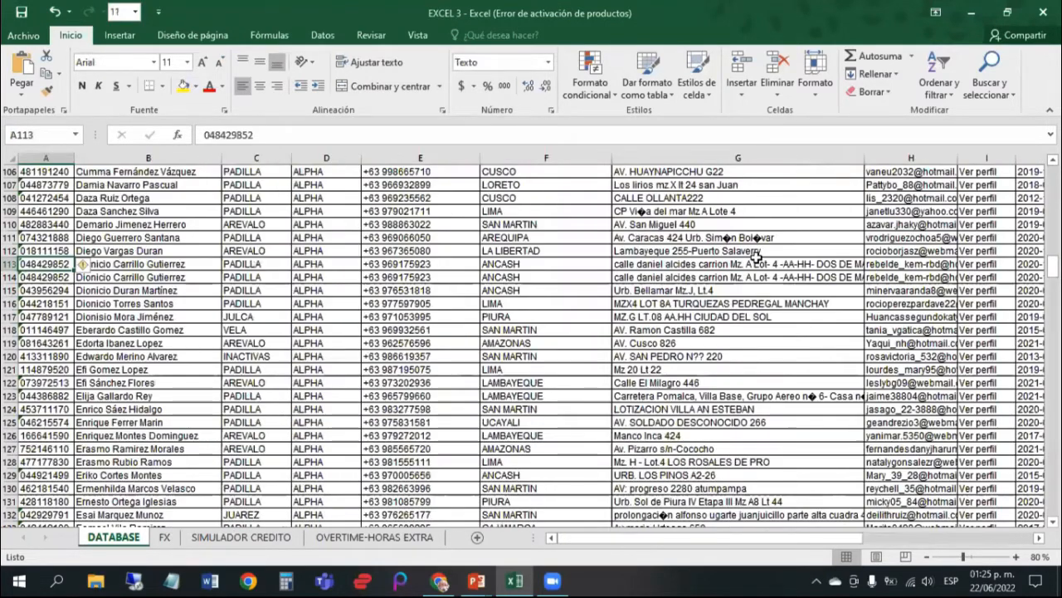
{"action": "key", "text": "Right"}
{"action": "key", "text": "Left"}
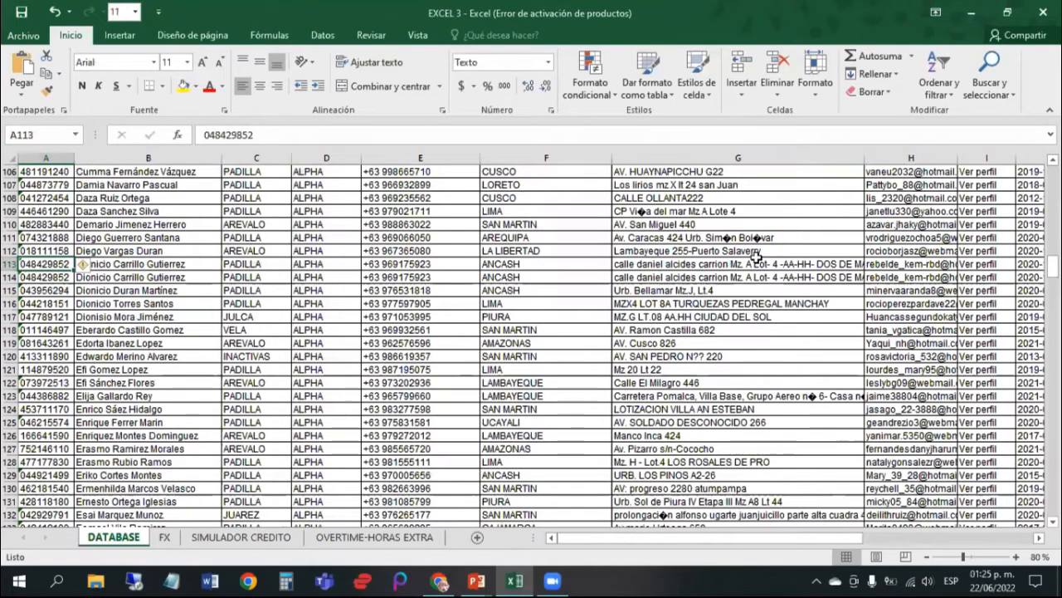
{"action": "key", "text": "Right"}
{"action": "key", "text": "Right"}
{"action": "key", "text": "Right"}
{"action": "key", "text": "Right"}
{"action": "key", "text": "Right"}
{"action": "key", "text": "Right"}
{"action": "key", "text": "Right"}
{"action": "key", "text": "Right"}
{"action": "key", "text": "Right"}
{"action": "key", "text": "Right"}
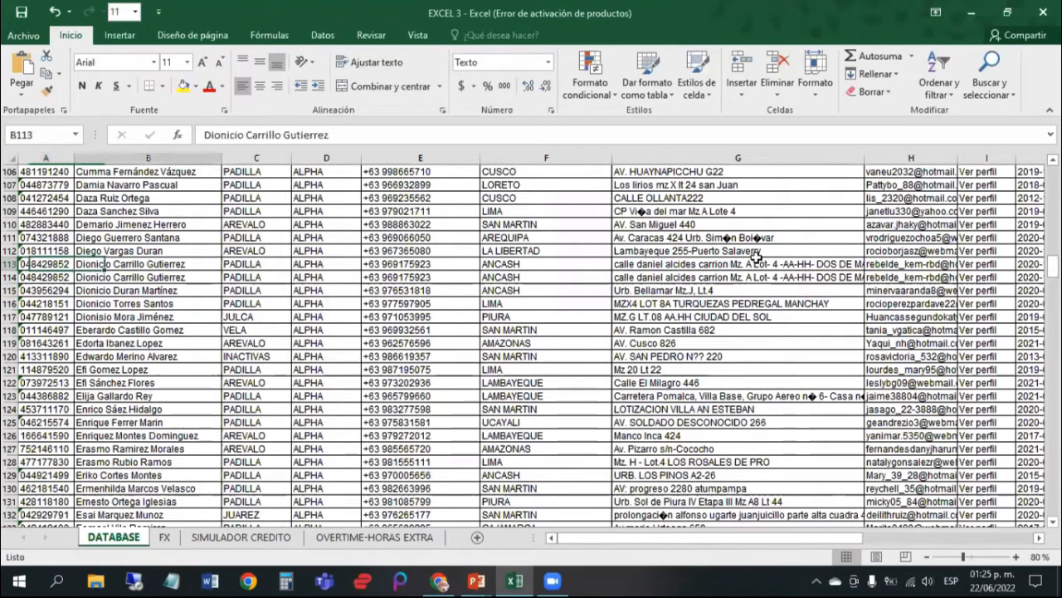
{"action": "key", "text": "Right"}
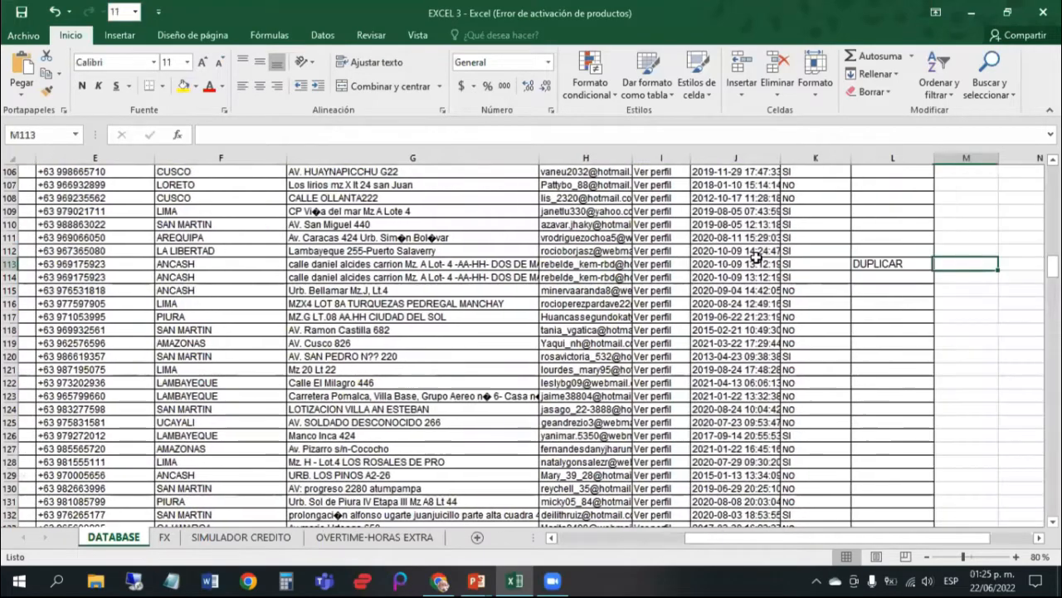
{"action": "key", "text": "Up"}
{"action": "key", "text": "Up"}
{"action": "key", "text": "Up"}
{"action": "key", "text": "Up"}
{"action": "key", "text": "Up"}
{"action": "key", "text": "Up"}
{"action": "key", "text": "Up"}
{"action": "key", "text": "Up"}
{"action": "key", "text": "Up"}
{"action": "key", "text": "Up"}
{"action": "key", "text": "Up"}
{"action": "key", "text": "Up"}
{"action": "key", "text": "Up"}
{"action": "key", "text": "Up"}
{"action": "key", "text": "Up"}
{"action": "key", "text": "Up"}
{"action": "key", "text": "Up"}
{"action": "key", "text": "Up"}
{"action": "key", "text": "Up"}
{"action": "key", "text": "Up"}
{"action": "key", "text": "Up"}
{"action": "key", "text": "Up"}
{"action": "key", "text": "Up"}
{"action": "key", "text": "Up"}
{"action": "key", "text": "Up"}
{"action": "key", "text": "Up"}
{"action": "key", "text": "Up"}
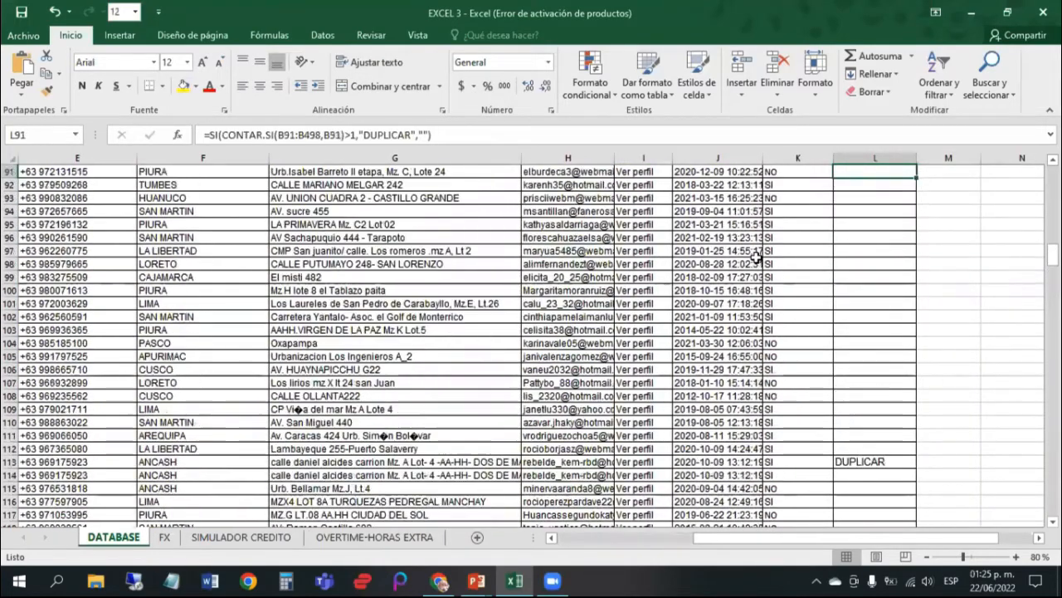
{"action": "key", "text": "Up"}
{"action": "key", "text": "Up"}
{"action": "key", "text": "Up"}
{"action": "key", "text": "Up"}
{"action": "key", "text": "Up"}
{"action": "key", "text": "Up"}
{"action": "key", "text": "Up"}
{"action": "key", "text": "Up"}
{"action": "key", "text": "Up"}
{"action": "key", "text": "Up"}
{"action": "key", "text": "Up"}
{"action": "key", "text": "Up"}
{"action": "key", "text": "Up"}
{"action": "key", "text": "Up"}
{"action": "key", "text": "Up"}
{"action": "key", "text": "Up"}
{"action": "key", "text": "Up"}
{"action": "key", "text": "Up"}
{"action": "key", "text": "Up"}
{"action": "key", "text": "Up"}
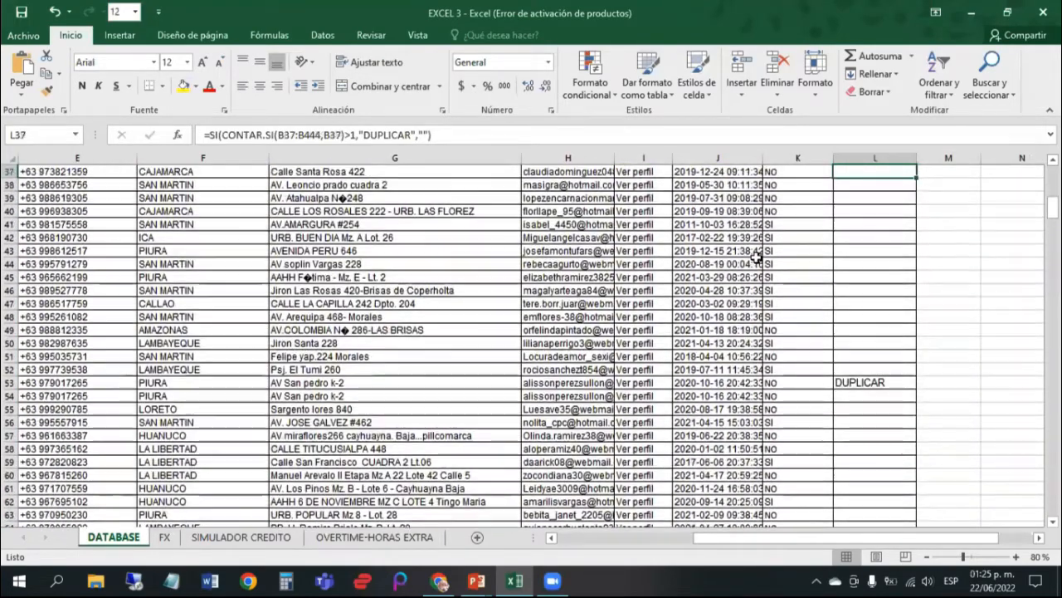
{"action": "key", "text": "Down"}
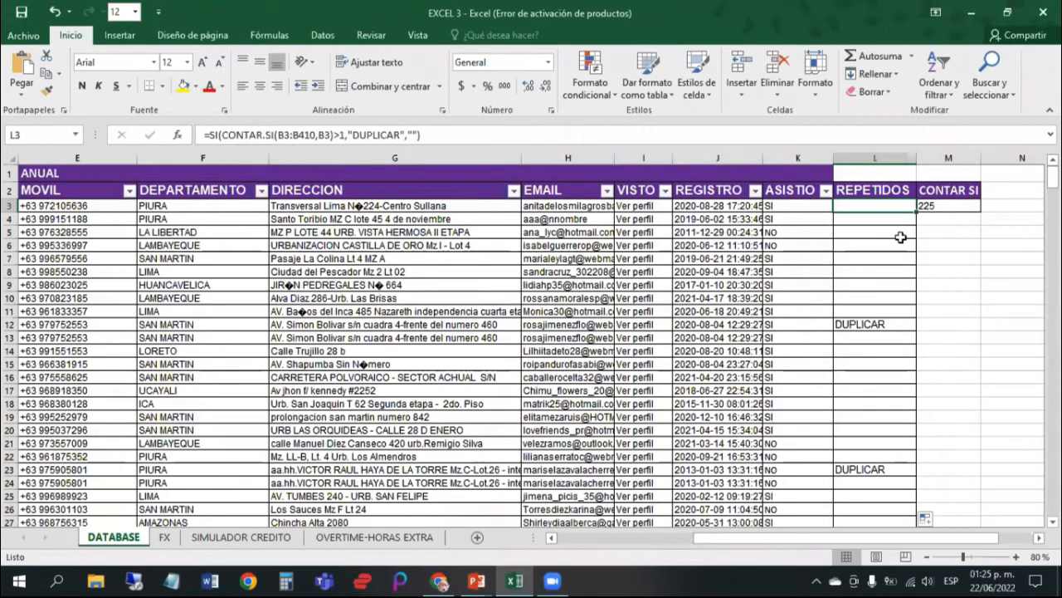
{"action": "left_click", "coordinate": [947, 221]}
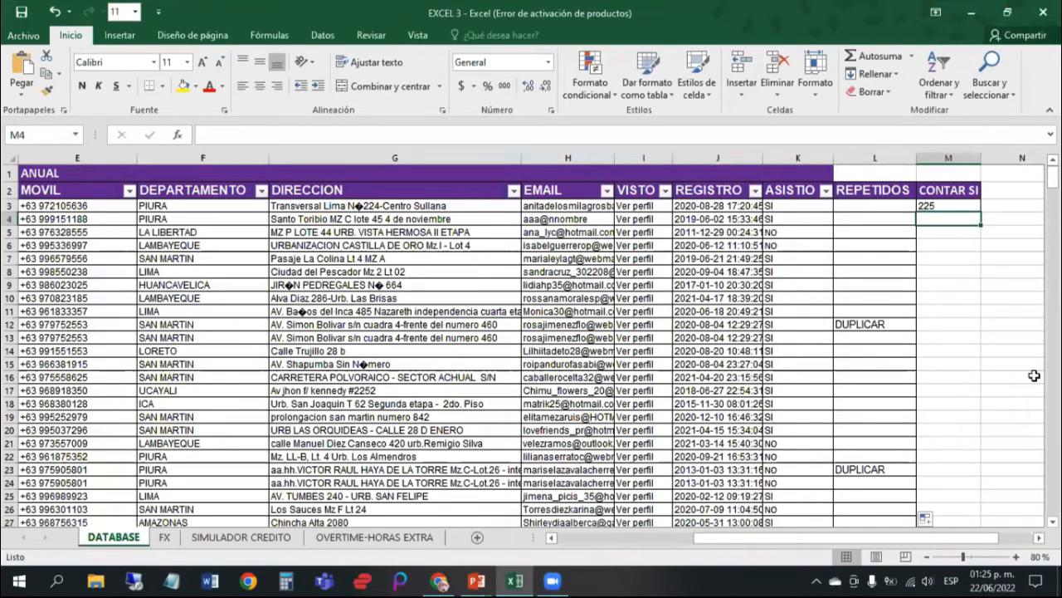
{"action": "key", "text": "Left"}
{"action": "key", "text": "Left"}
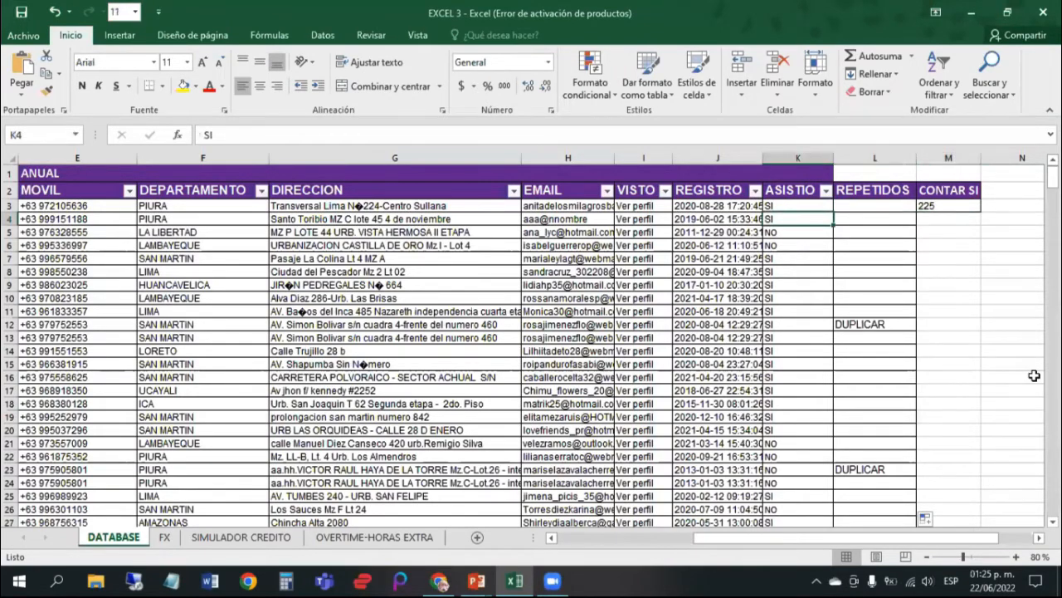
{"action": "key", "text": "Home"}
{"action": "key", "text": "Right"}
{"action": "key", "text": "Right"}
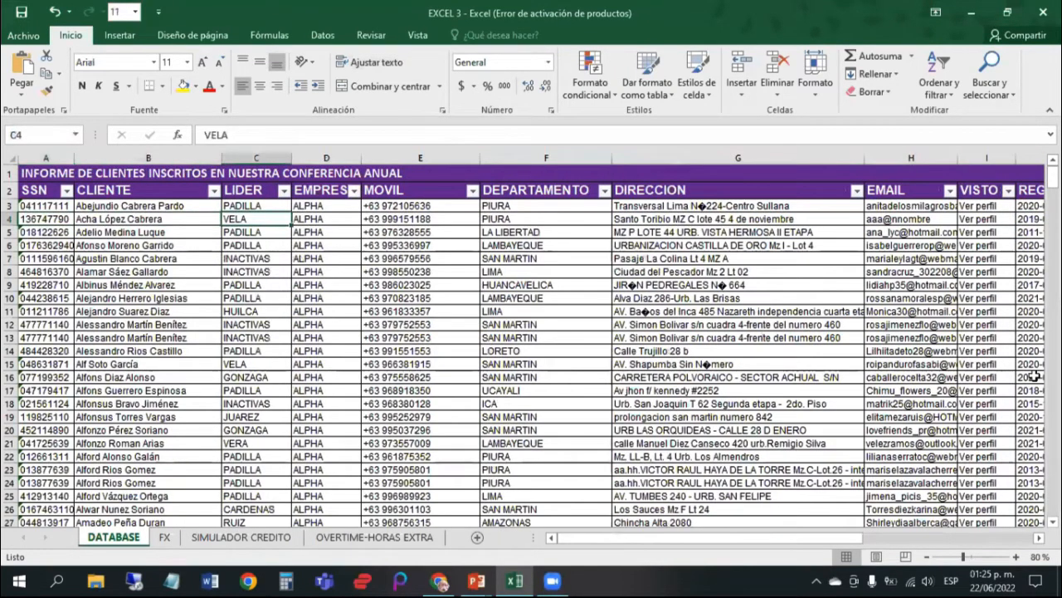
{"action": "left_click", "coordinate": [262, 207]}
{"action": "left_click", "coordinate": [264, 219]}
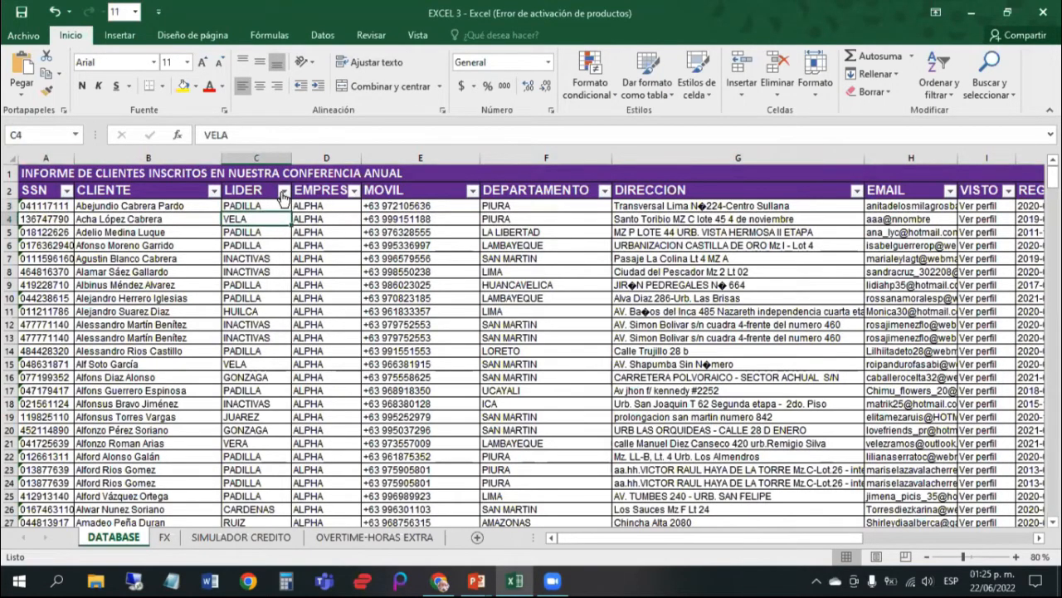
{"action": "left_click", "coordinate": [284, 191]}
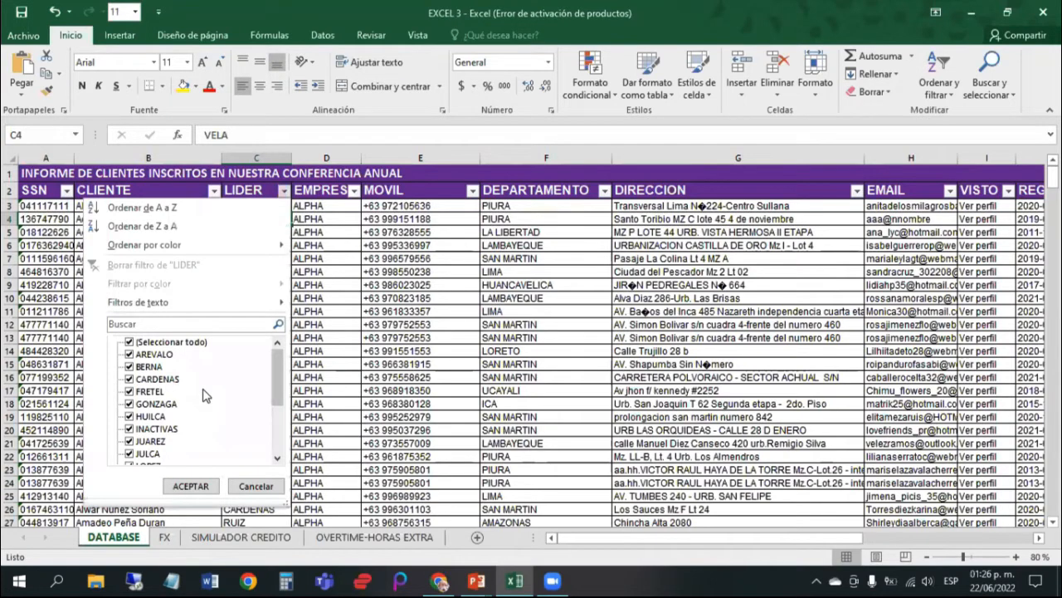
{"action": "mouse_move", "coordinate": [272, 374]}
{"action": "left_mouse_down"}
{"action": "mouse_move", "coordinate": [302, 449]}
{"action": "mouse_move", "coordinate": [284, 359]}
{"action": "left_mouse_up"}
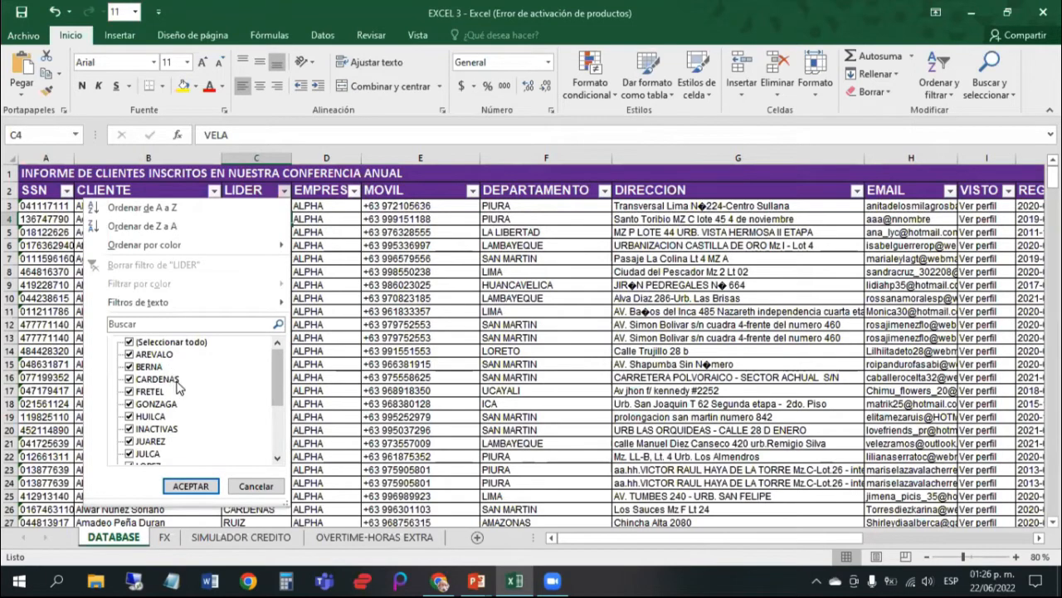
{"action": "left_click_drag", "start_coordinate": [279, 375], "coordinate": [281, 418]}
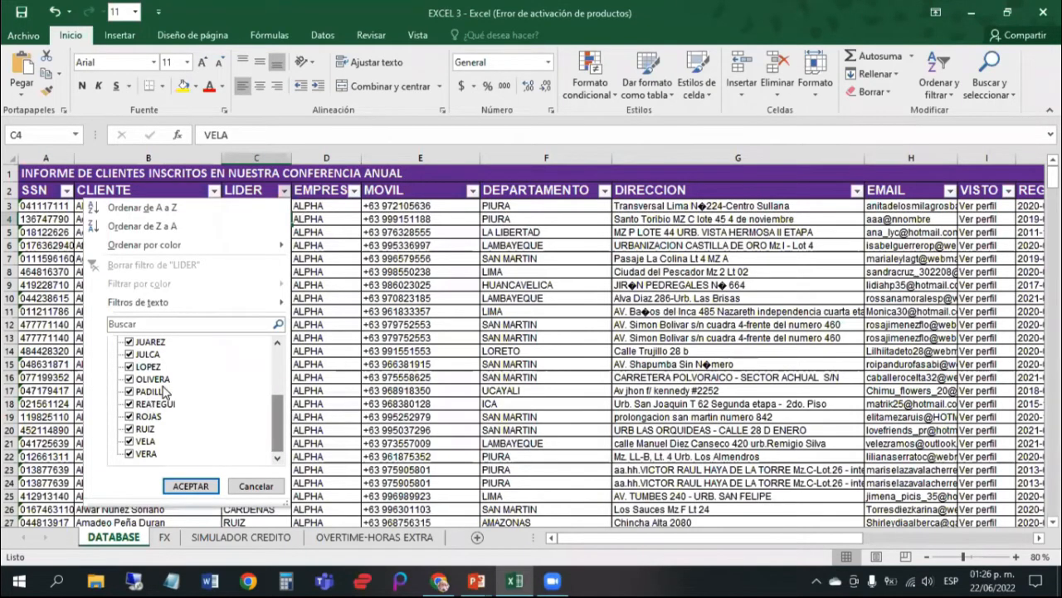
{"action": "left_click", "coordinate": [190, 485]}
{"action": "left_click", "coordinate": [631, 219]}
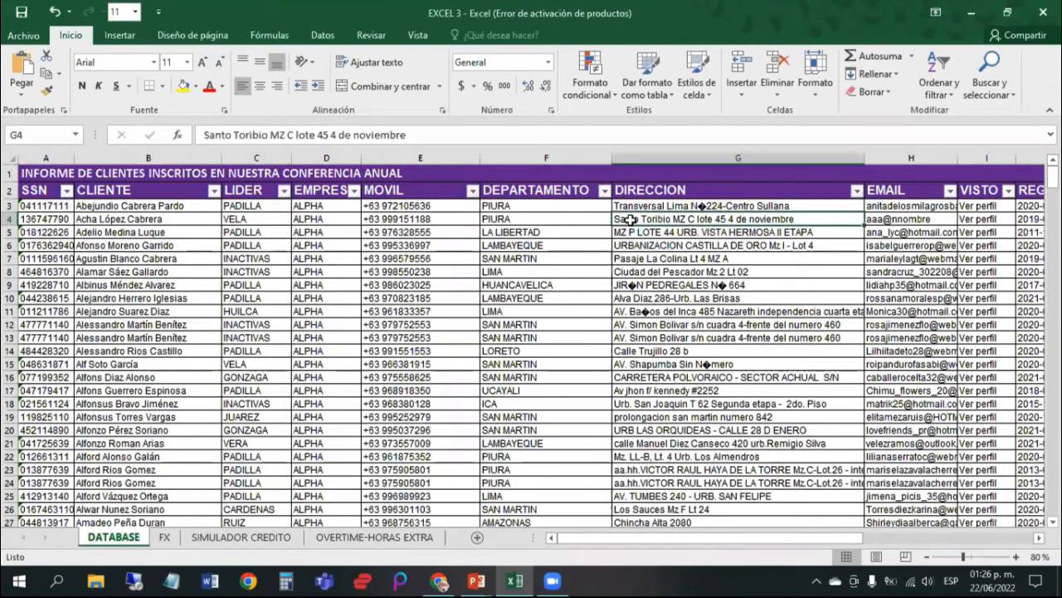
{"action": "key", "text": "Right"}
{"action": "key", "text": "Left"}
{"action": "key", "text": "Left"}
{"action": "key", "text": "Left"}
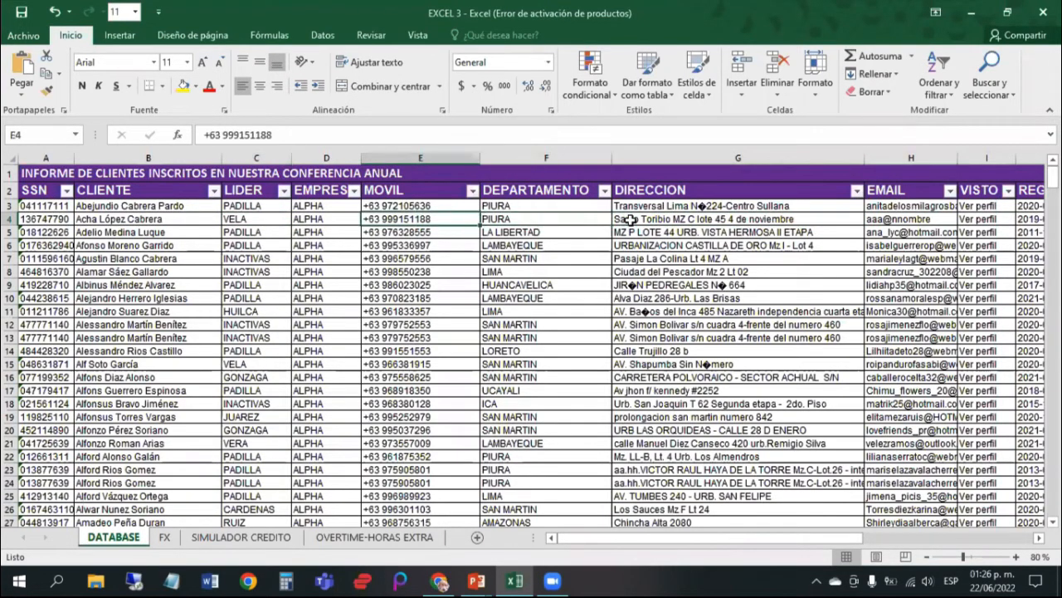
{"action": "key", "text": "Right"}
{"action": "key", "text": "Right"}
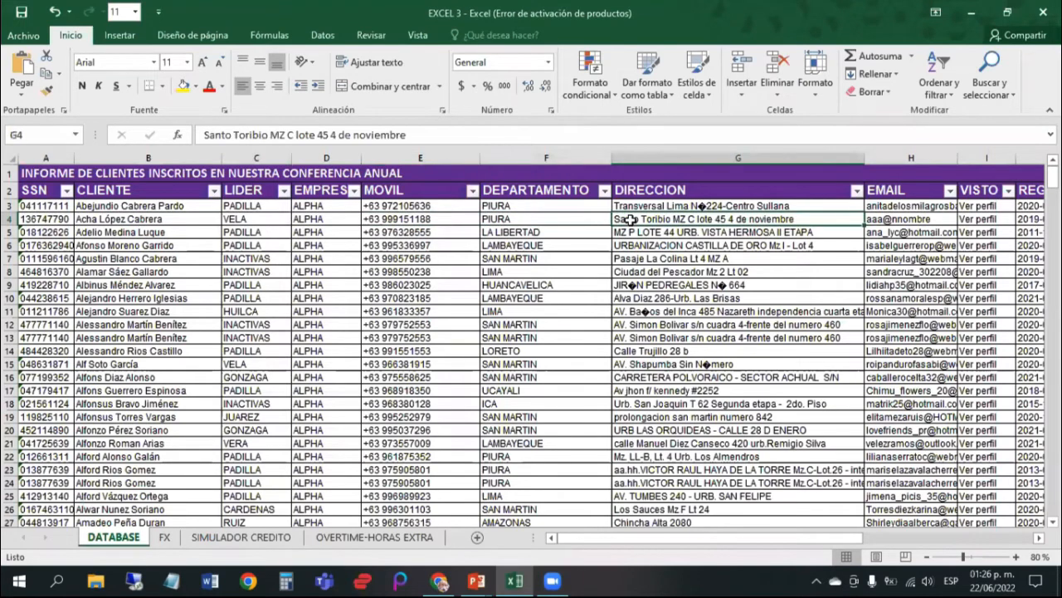
{"action": "key", "text": "Up"}
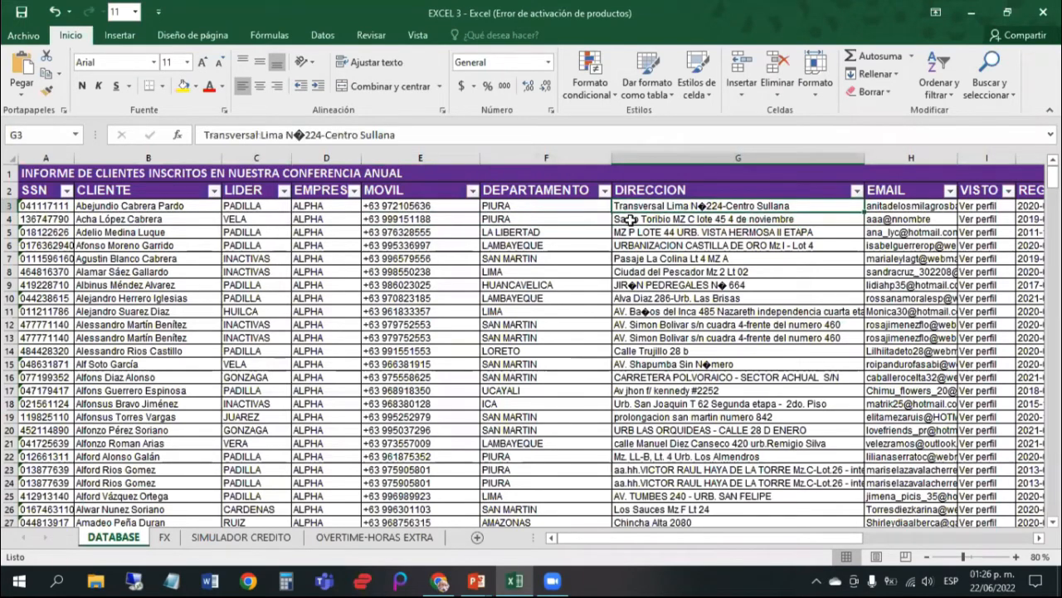
{"action": "left_click", "coordinate": [284, 191]}
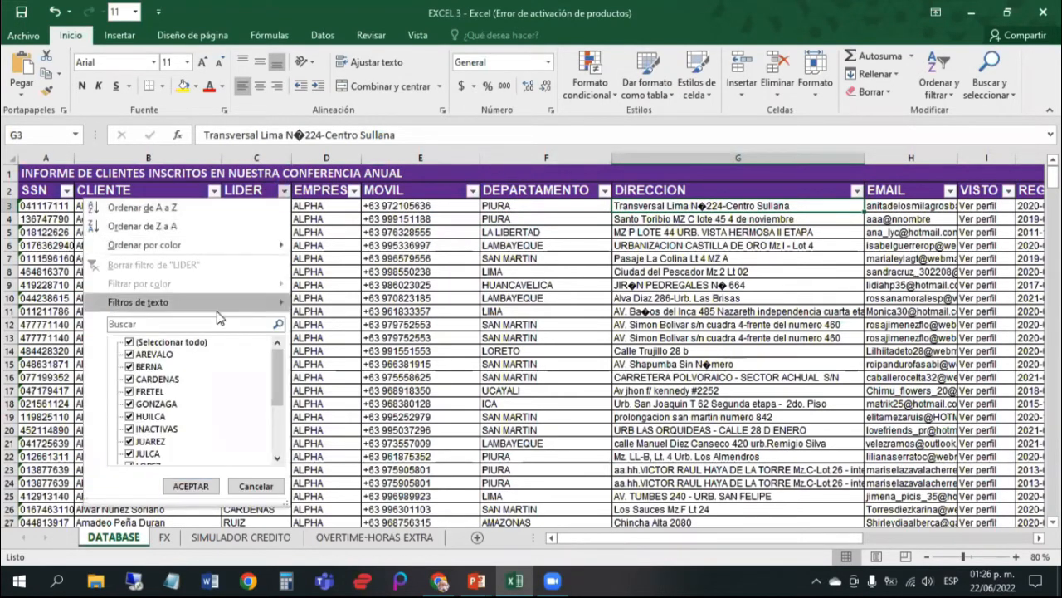
{"action": "left_click", "coordinate": [130, 342]}
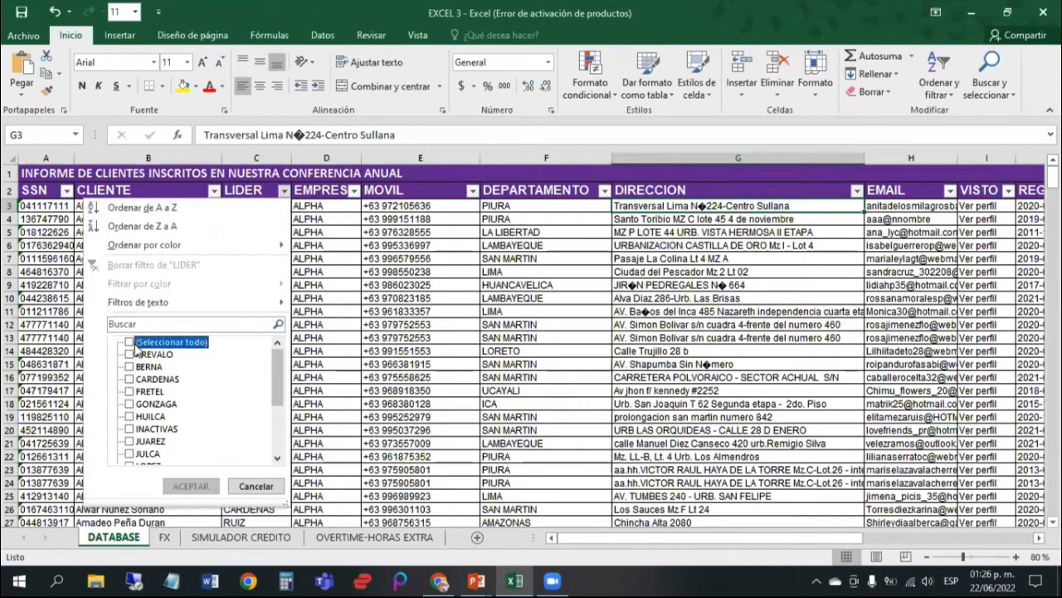
{"action": "scroll", "coordinate": [139, 355], "scroll_direction": "down", "scroll_amount": 2}
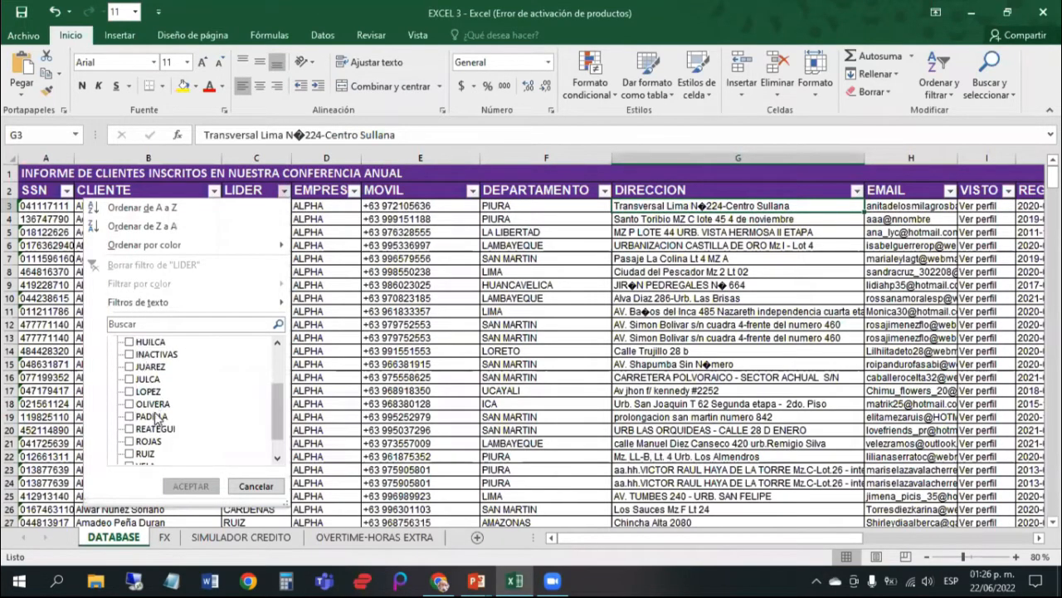
{"action": "left_click", "coordinate": [153, 417]}
{"action": "left_click", "coordinate": [191, 486]}
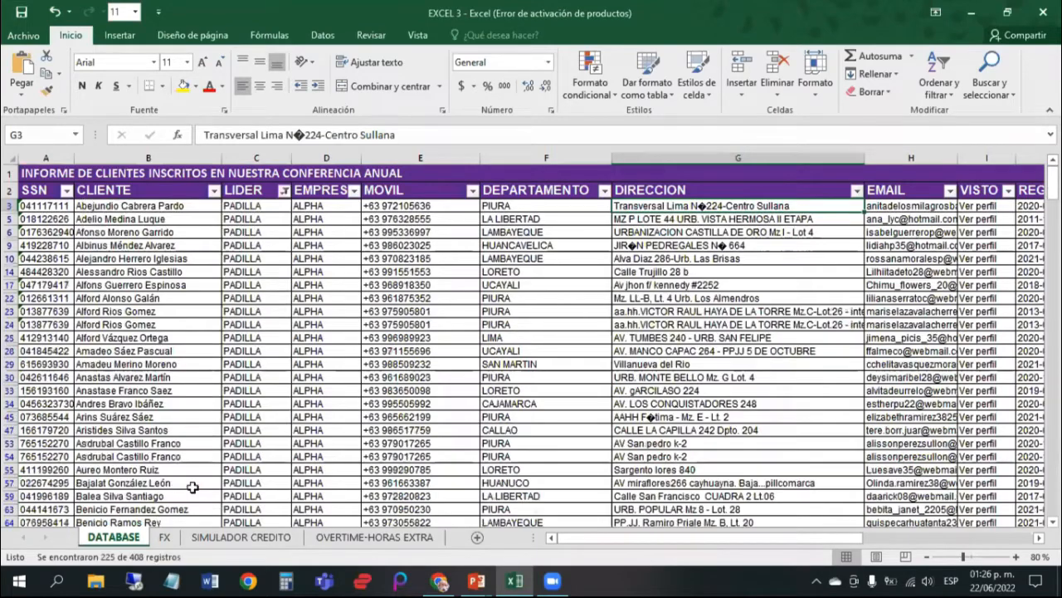
{"action": "scroll", "coordinate": [276, 352], "scroll_direction": "down", "scroll_amount": 3}
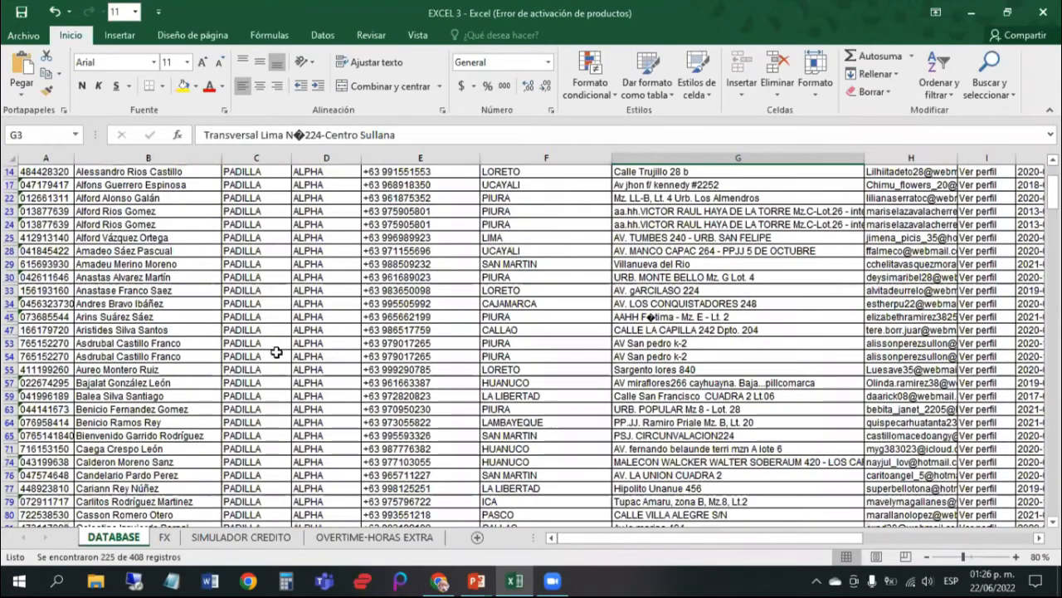
{"action": "scroll", "coordinate": [276, 352], "scroll_direction": "down", "scroll_amount": 12}
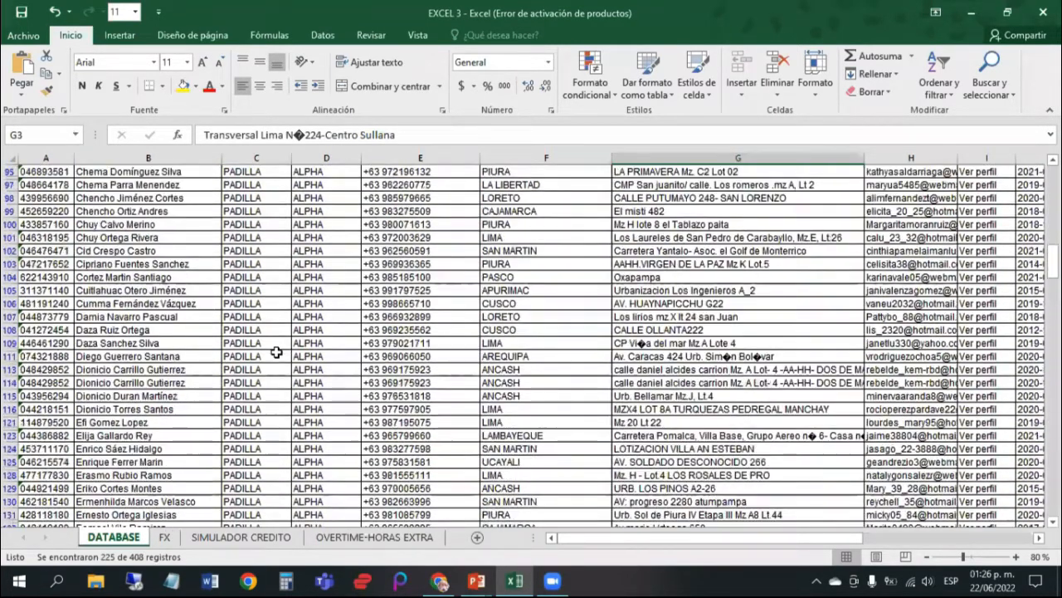
{"action": "scroll", "coordinate": [276, 352], "scroll_direction": "down", "scroll_amount": 2}
{"action": "scroll", "coordinate": [276, 352], "scroll_direction": "up", "scroll_amount": 7}
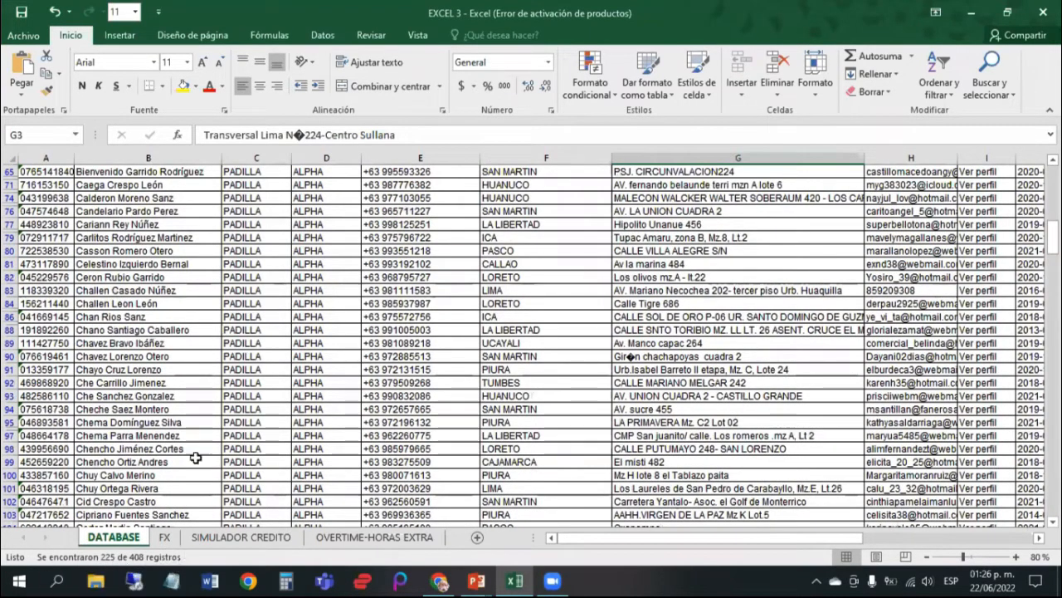
{"action": "scroll", "coordinate": [282, 342], "scroll_direction": "up", "scroll_amount": 10}
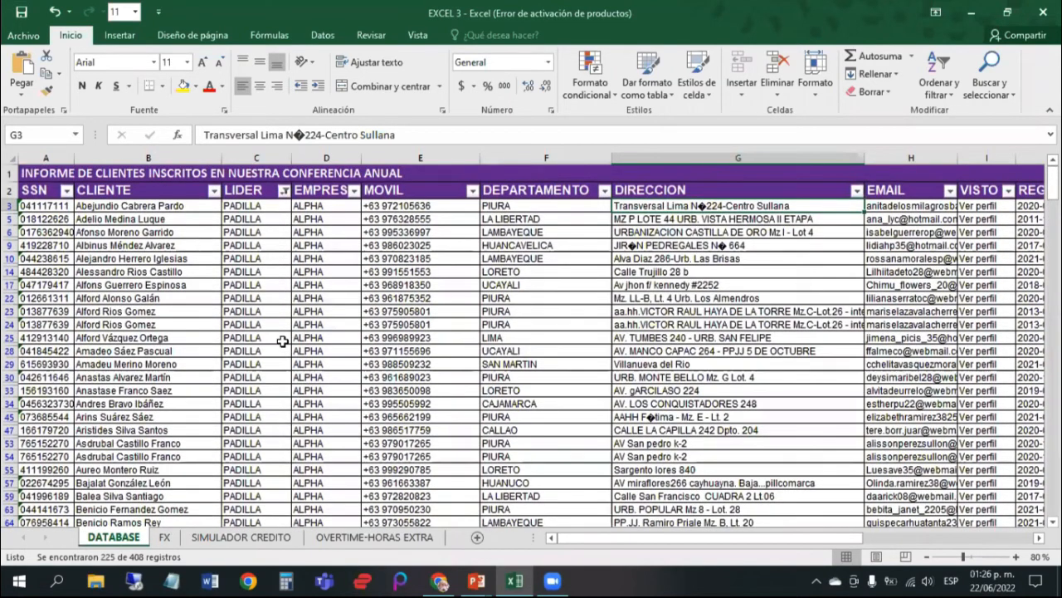
{"action": "left_click", "coordinate": [285, 192]}
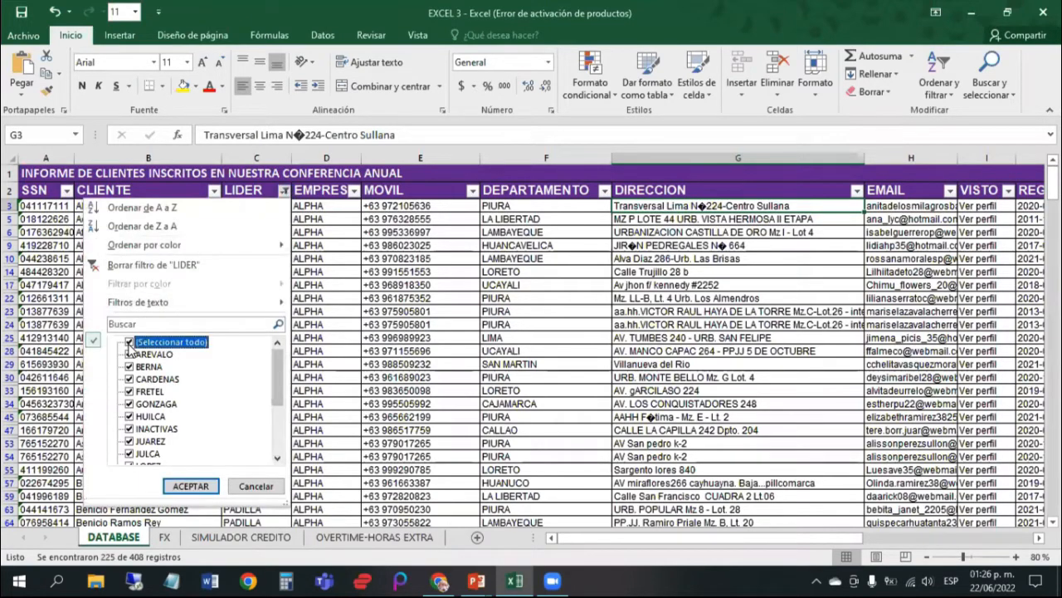
{"action": "left_click", "coordinate": [191, 487]}
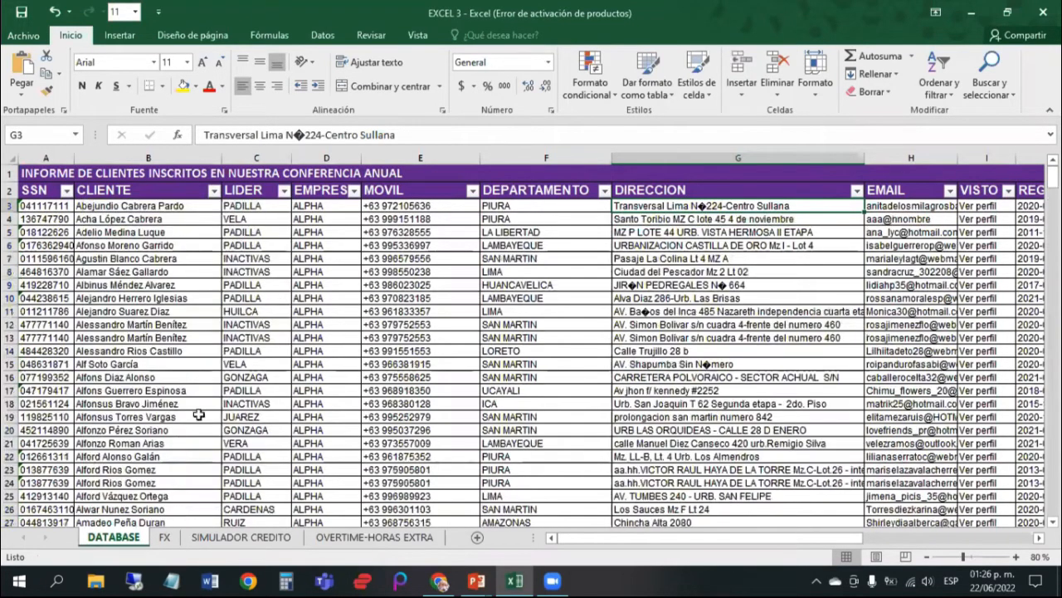
{"action": "left_click", "coordinate": [305, 232]}
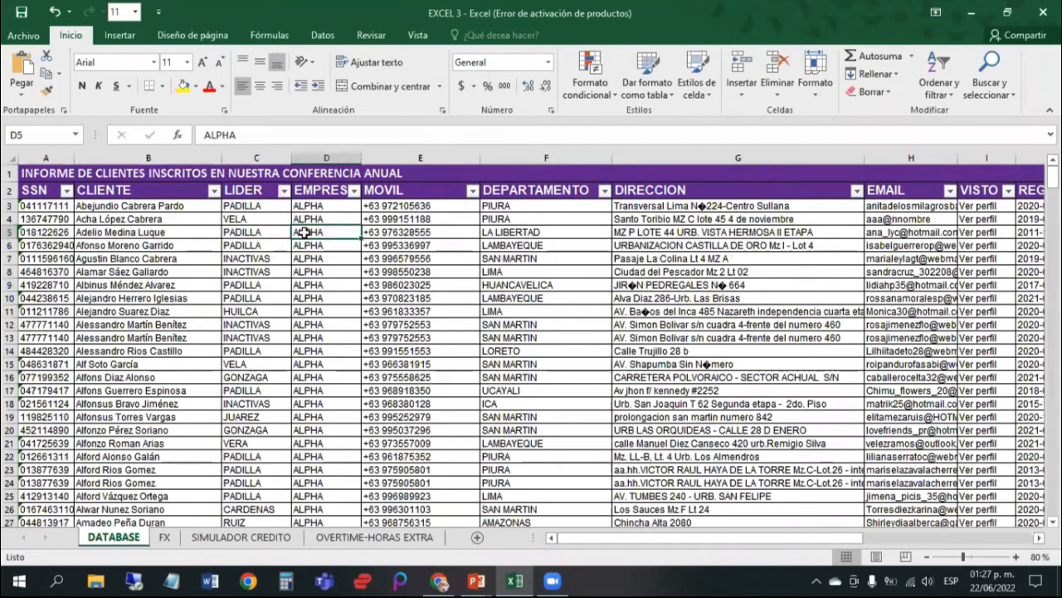
Step: Move to M3 and open its =CONTAR.SI(C3:C410,"PADILLA") formula for editing
{"action": "key", "text": "Right"}
{"action": "key", "text": "Up"}
{"action": "key", "text": "Up"}
{"action": "key", "text": "Right"}
{"action": "key", "text": "Right"}
{"action": "key", "text": "Right"}
{"action": "key", "text": "Right"}
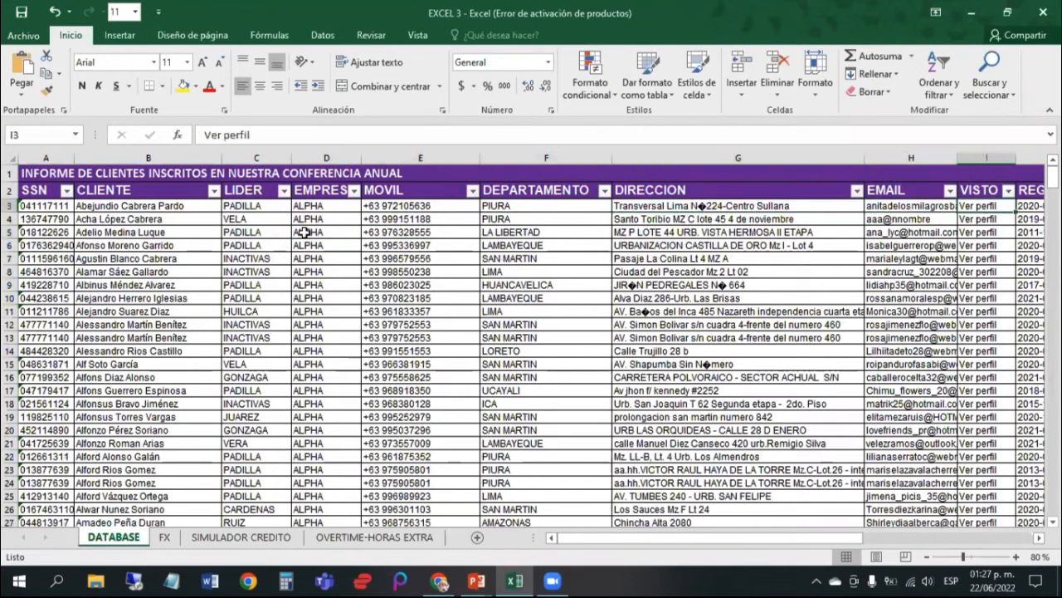
{"action": "key", "text": "Right"}
{"action": "key", "text": "Right"}
{"action": "key", "text": "Right"}
{"action": "key", "text": "Right"}
{"action": "key", "text": "Right"}
{"action": "key", "text": "Left"}
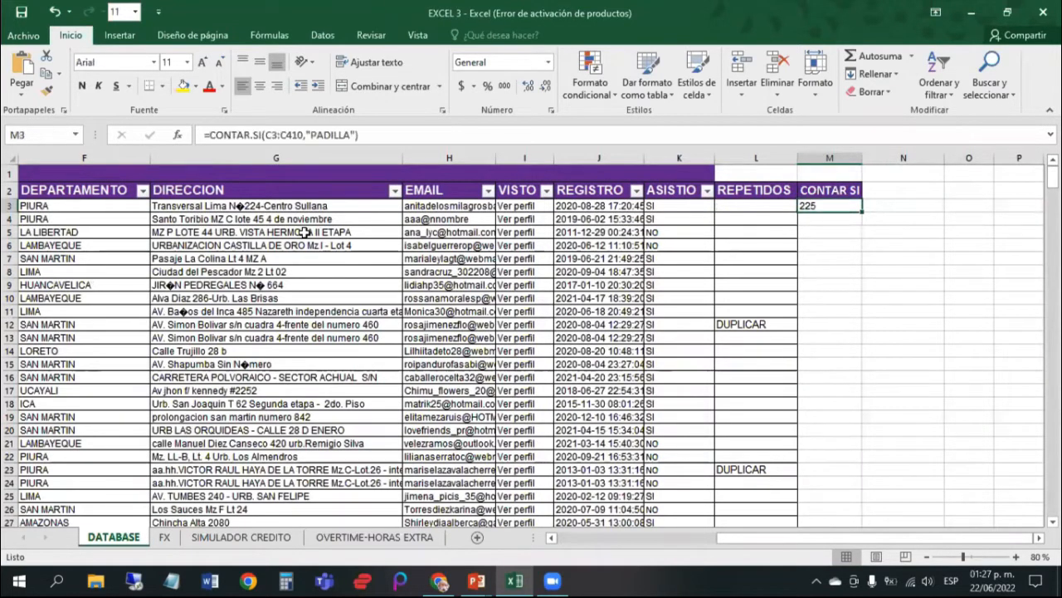
{"action": "key", "text": "F2"}
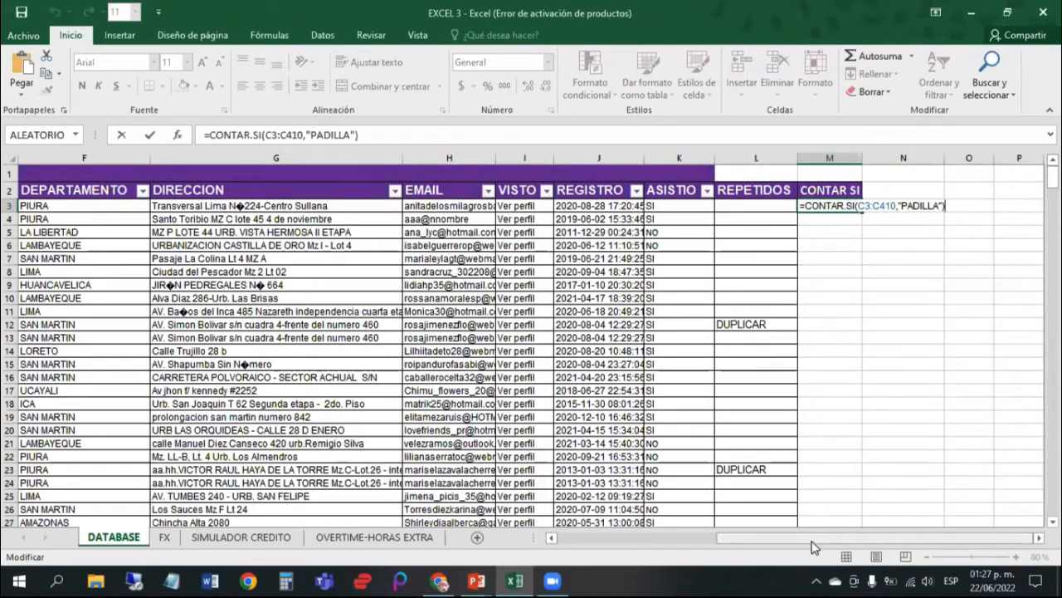
Step: Scroll down column C to confirm the PADILLA count range ends at row 410, then scroll back
{"action": "left_click_drag", "start_coordinate": [818, 543], "coordinate": [641, 535]}
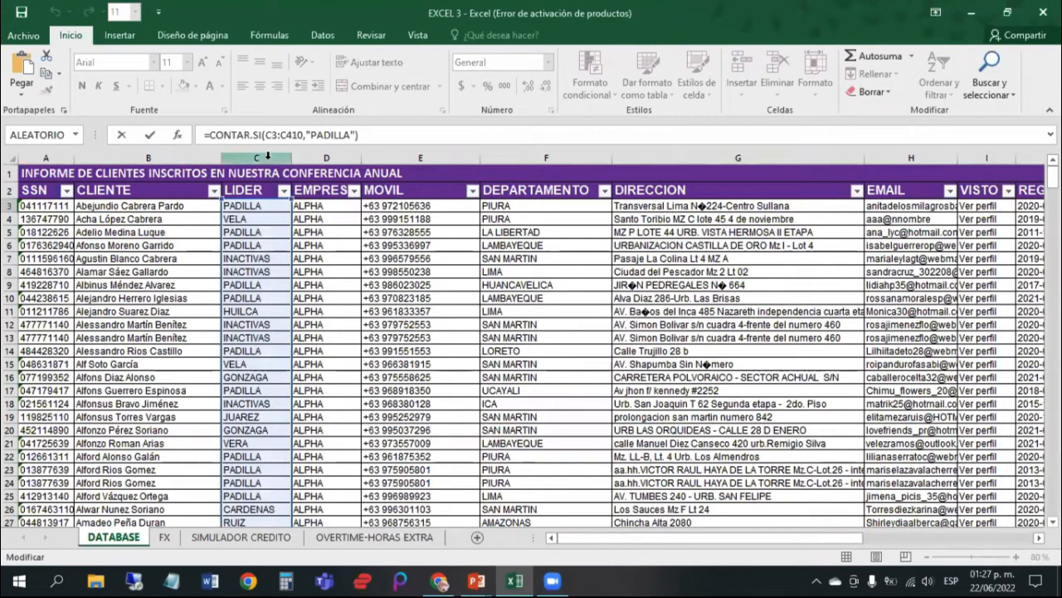
{"action": "scroll", "coordinate": [268, 156], "scroll_direction": "down", "scroll_amount": 1}
{"action": "scroll", "coordinate": [266, 159], "scroll_direction": "up", "scroll_amount": 1}
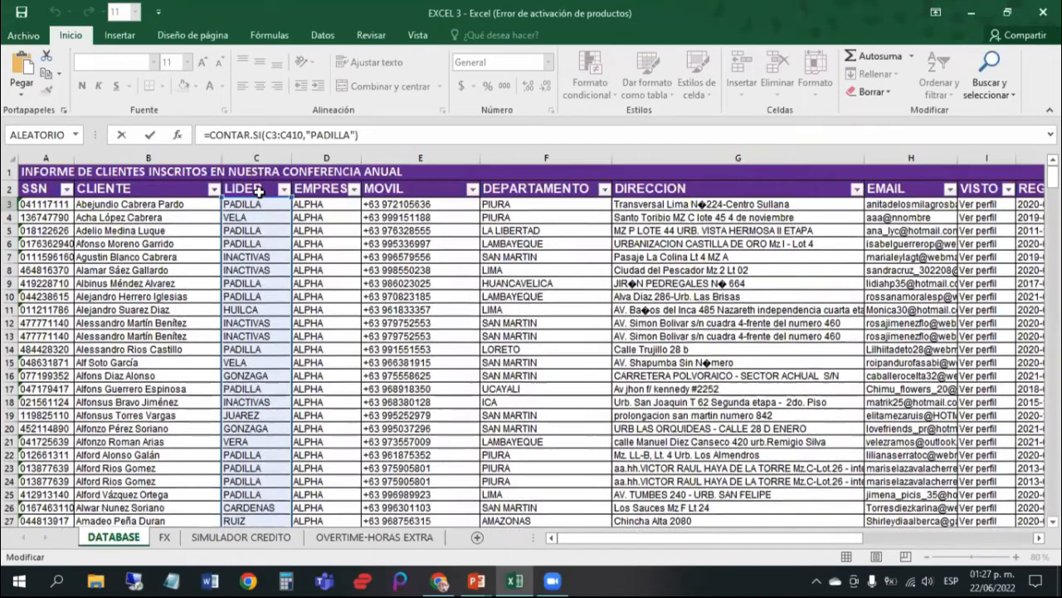
{"action": "scroll", "coordinate": [259, 211], "scroll_direction": "down", "scroll_amount": 10}
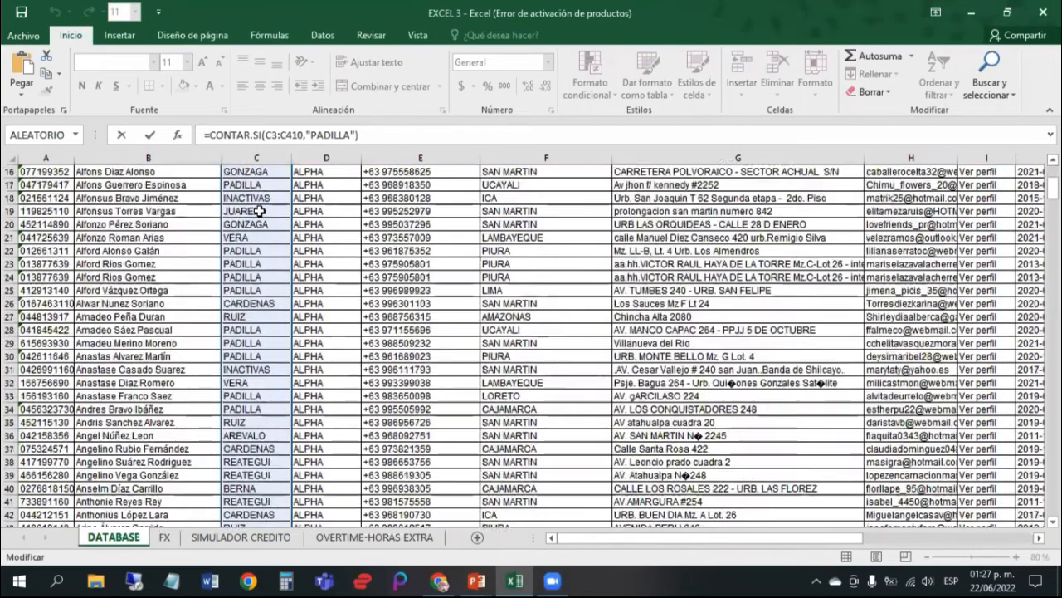
{"action": "scroll", "coordinate": [260, 211], "scroll_direction": "down", "scroll_amount": 20}
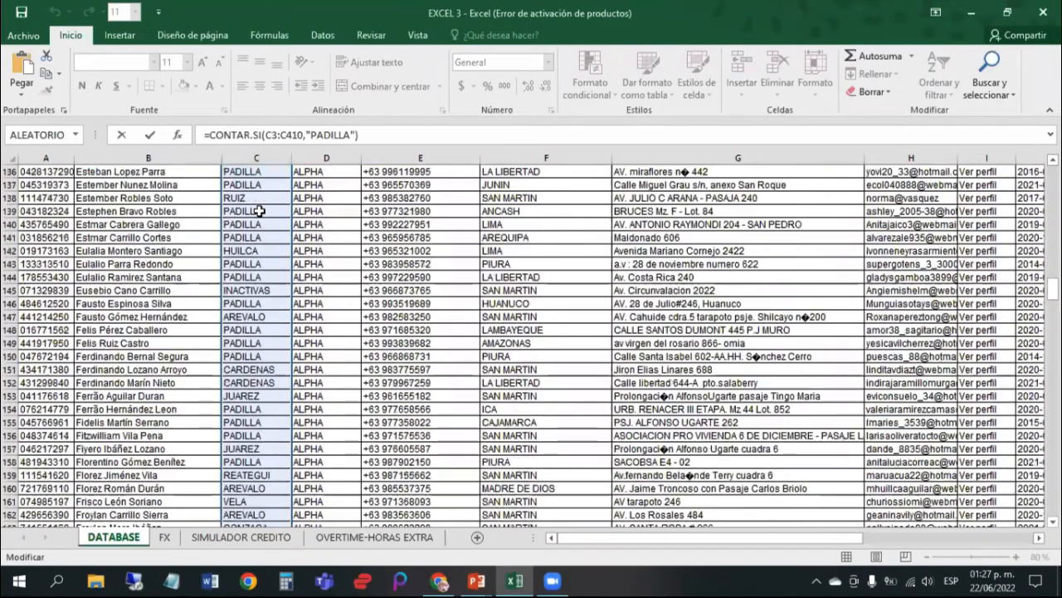
{"action": "scroll", "coordinate": [260, 211], "scroll_direction": "down", "scroll_amount": 20}
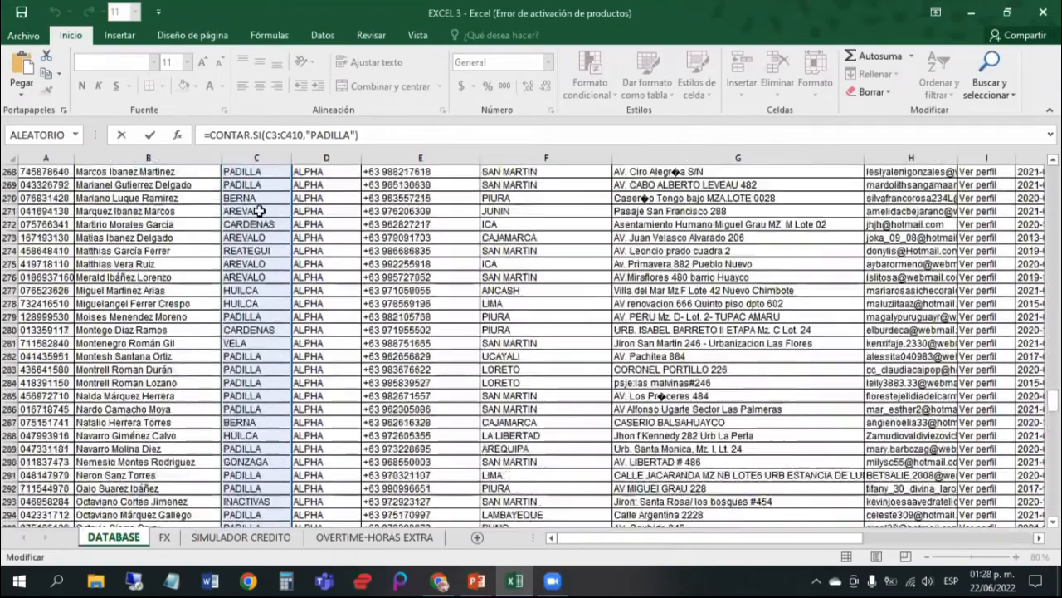
{"action": "scroll", "coordinate": [259, 234], "scroll_direction": "down", "scroll_amount": 20}
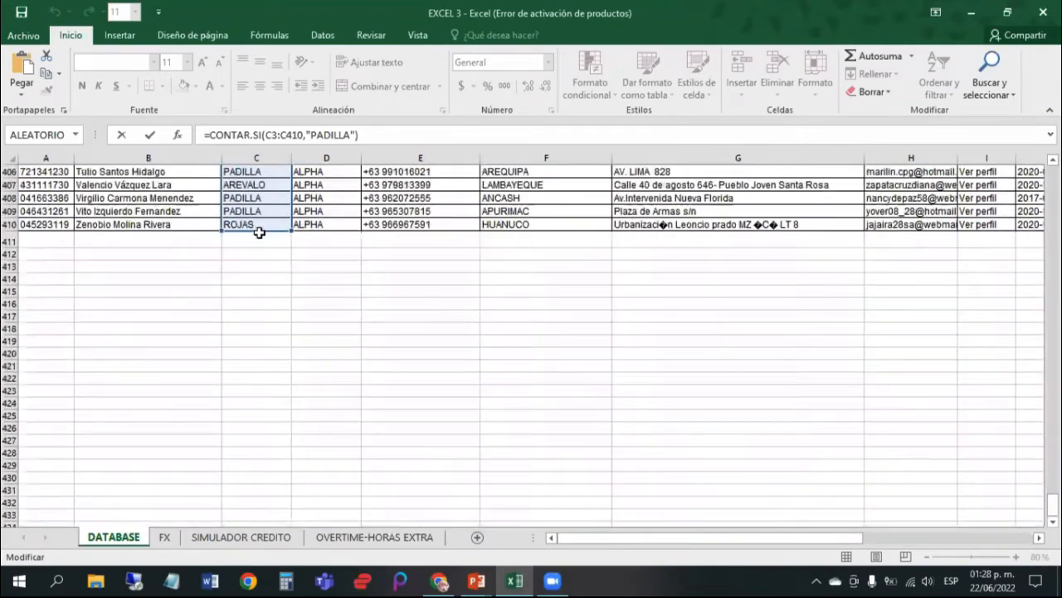
{"action": "scroll", "coordinate": [260, 235], "scroll_direction": "up", "scroll_amount": 3}
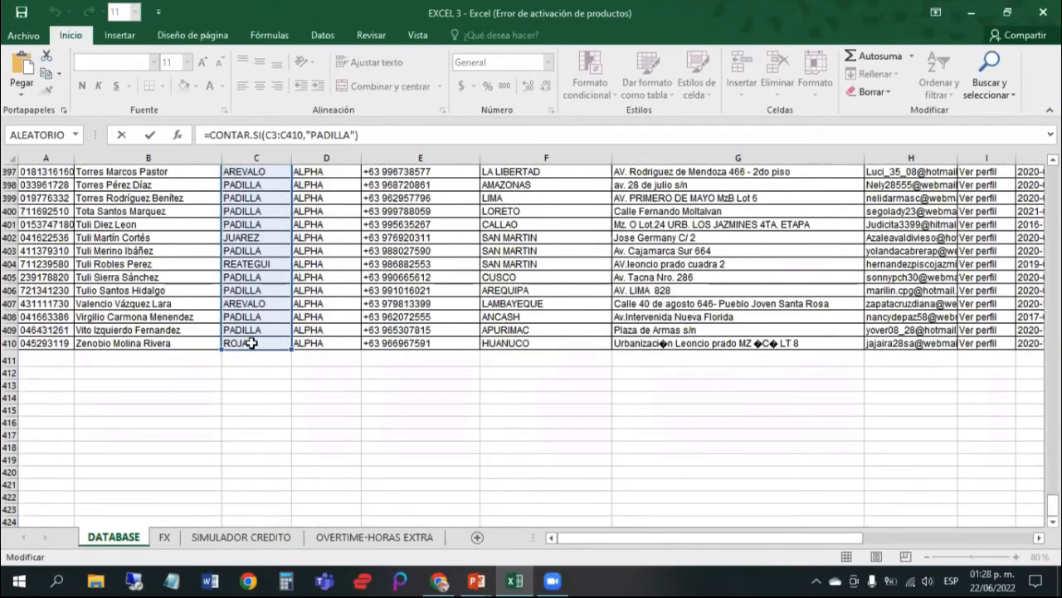
{"action": "scroll", "coordinate": [260, 341], "scroll_direction": "up", "scroll_amount": 20}
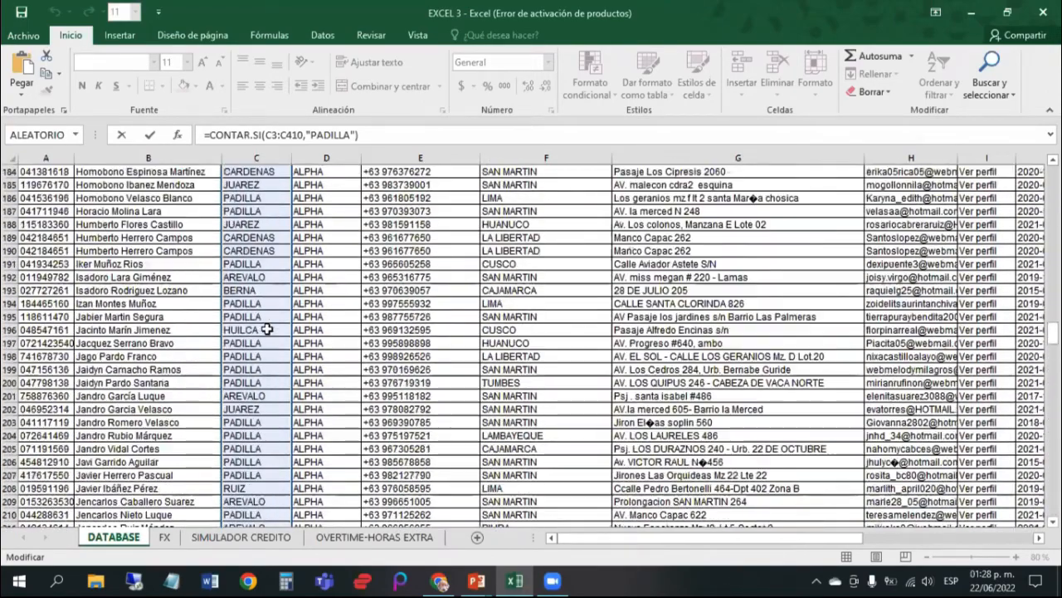
{"action": "scroll", "coordinate": [266, 328], "scroll_direction": "up", "scroll_amount": 20}
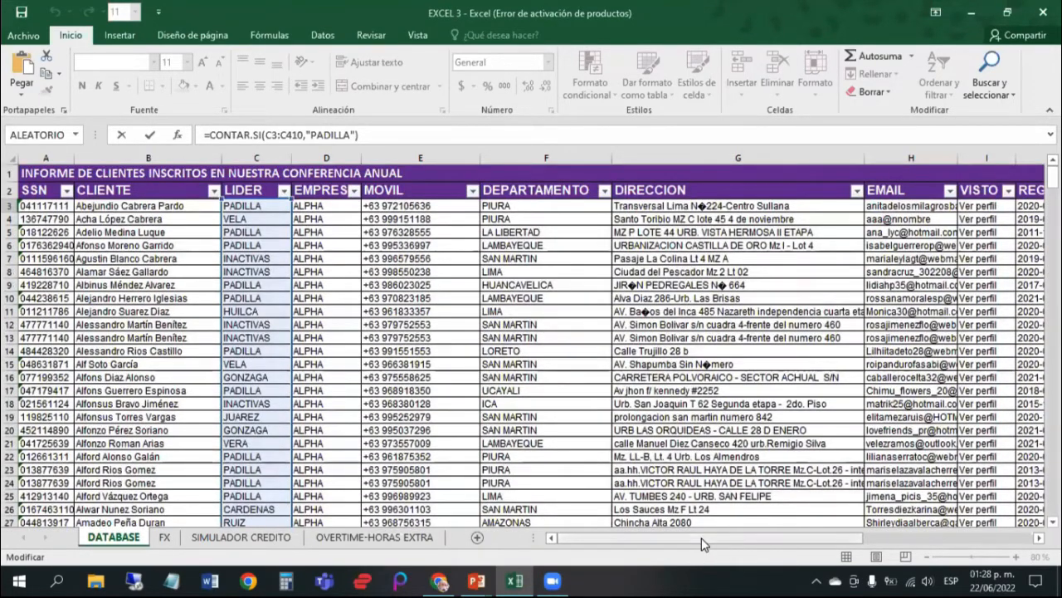
{"action": "scroll", "coordinate": [702, 543], "scroll_direction": "right", "scroll_amount": 5}
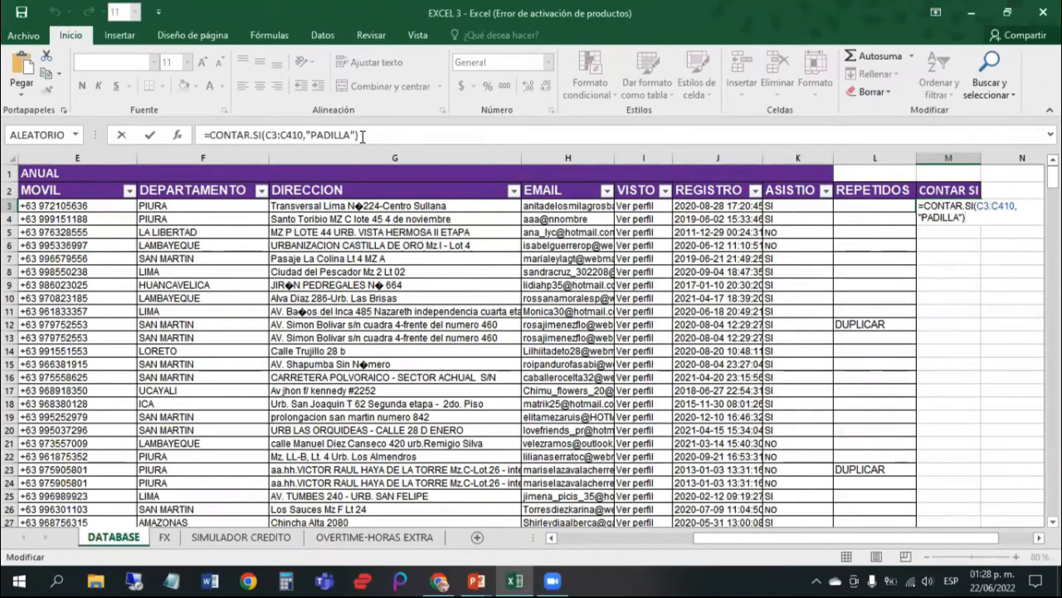
Step: Confirm the CONTAR SI formula showing 225, review L3's REPETIDOS formula, then switch to PowerPoint
{"action": "key", "text": "Return"}
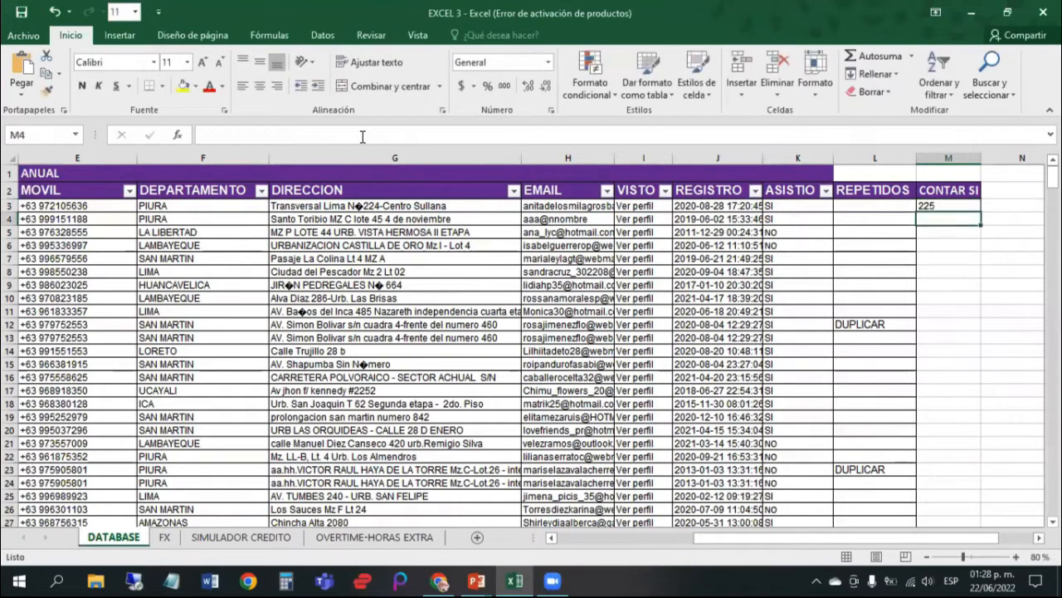
{"action": "key", "text": "Up"}
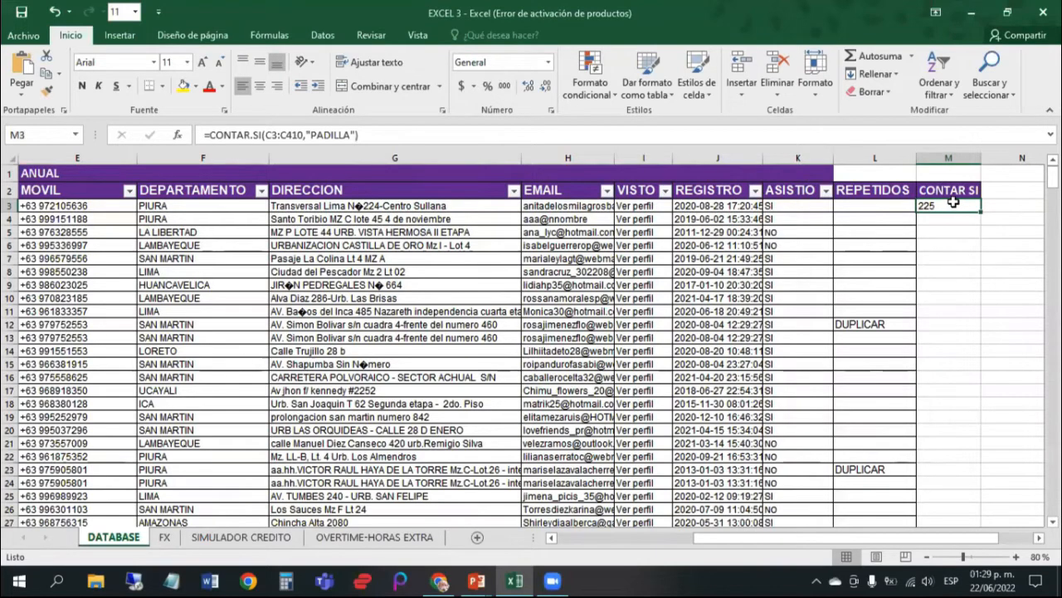
{"action": "key", "text": "Left"}
{"action": "key", "text": "Left"}
{"action": "key", "text": "Left"}
{"action": "key", "text": "Left"}
{"action": "key", "text": "Left"}
{"action": "key", "text": "Left"}
{"action": "key", "text": "Left"}
{"action": "key", "text": "Left"}
{"action": "key", "text": "Left"}
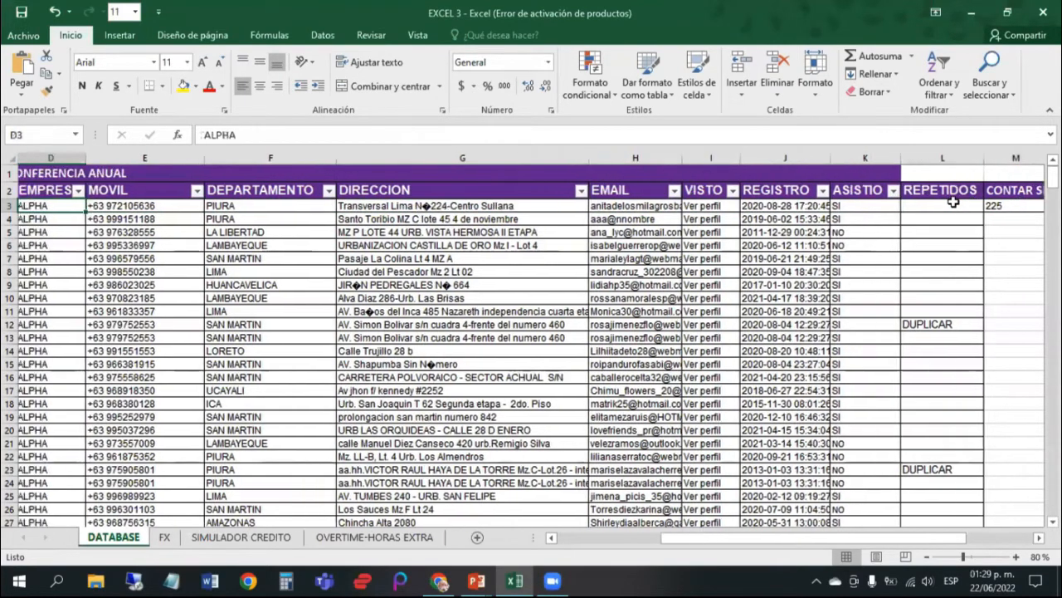
{"action": "key", "text": "Left"}
{"action": "key", "text": "Left"}
{"action": "key", "text": "Left"}
{"action": "key", "text": "Right"}
{"action": "key", "text": "Right"}
{"action": "key", "text": "Right"}
{"action": "key", "text": "Right"}
{"action": "key", "text": "Right"}
{"action": "key", "text": "Right"}
{"action": "key", "text": "Right"}
{"action": "key", "text": "Right"}
{"action": "key", "text": "Right"}
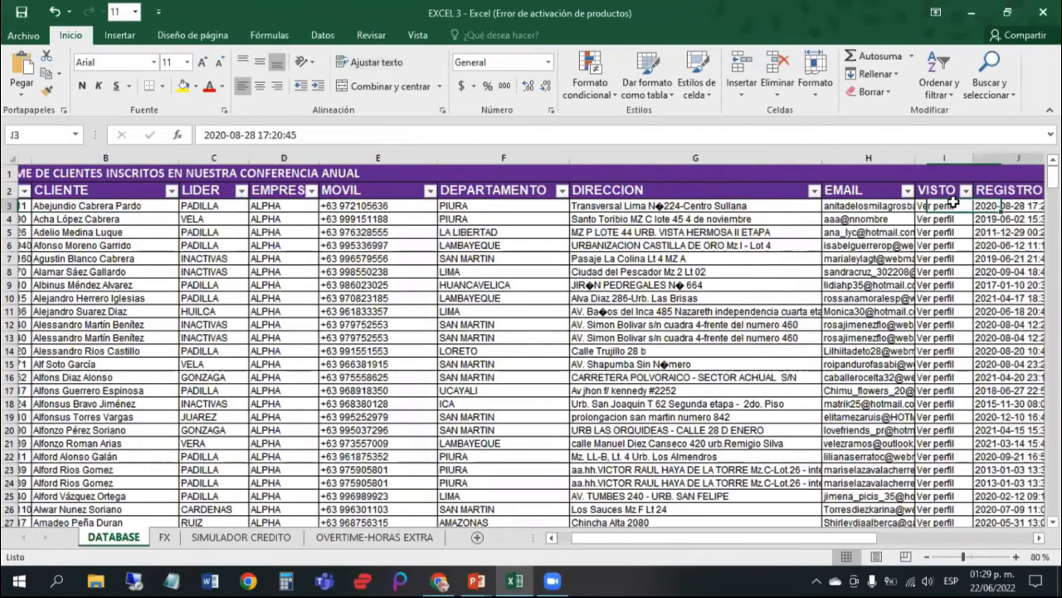
{"action": "key", "text": "Right"}
{"action": "key", "text": "Right"}
{"action": "key", "text": "Right"}
{"action": "key", "text": "Right"}
{"action": "key", "text": "Right"}
{"action": "key", "text": "Right"}
{"action": "key", "text": "Left"}
{"action": "key", "text": "Left"}
{"action": "key", "text": "Left"}
{"action": "key", "text": "Left"}
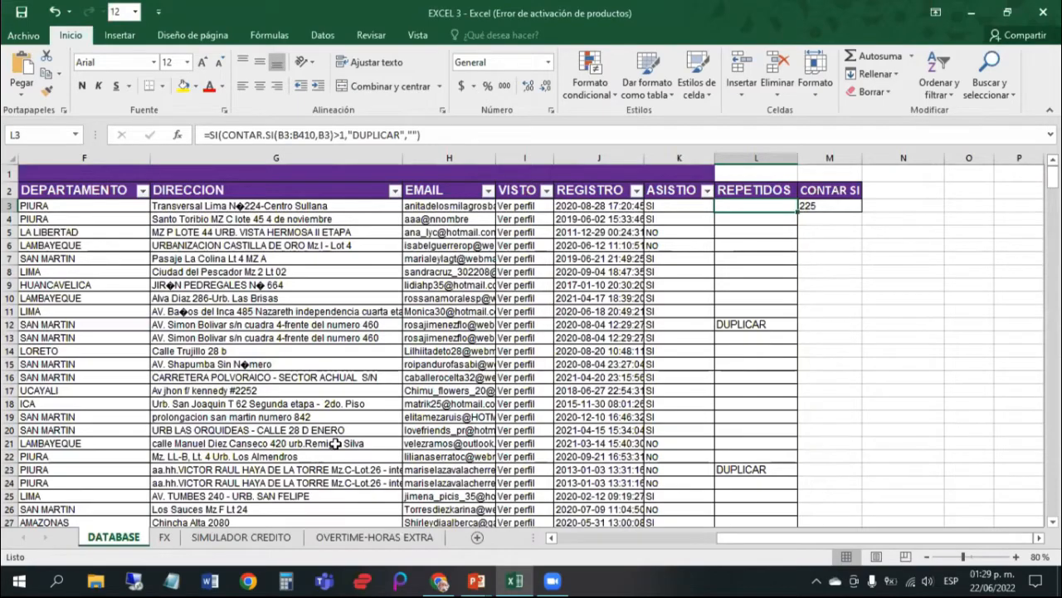
{"action": "key", "text": "alt+Tab"}
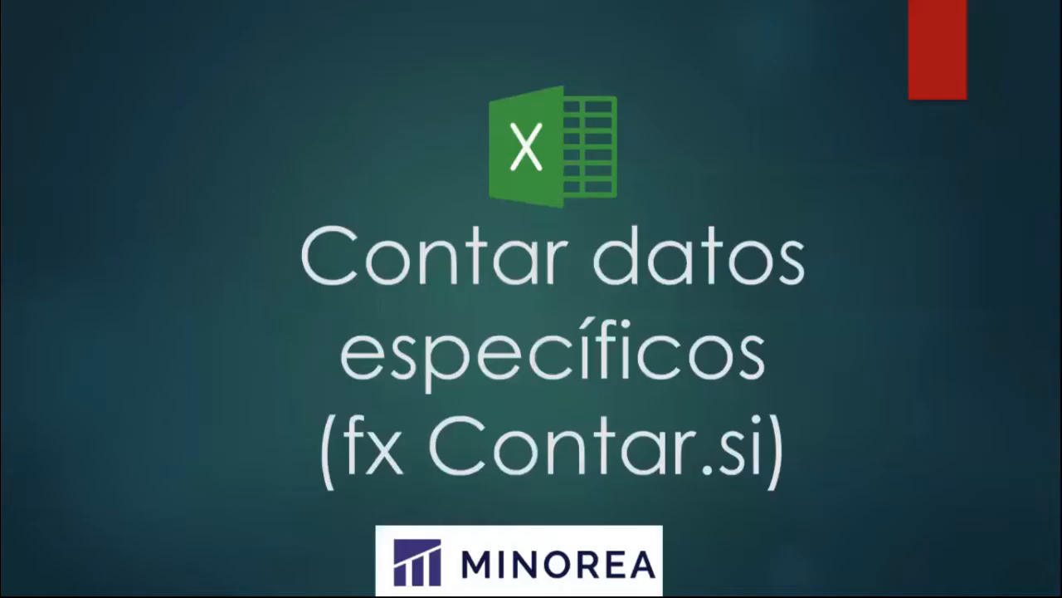
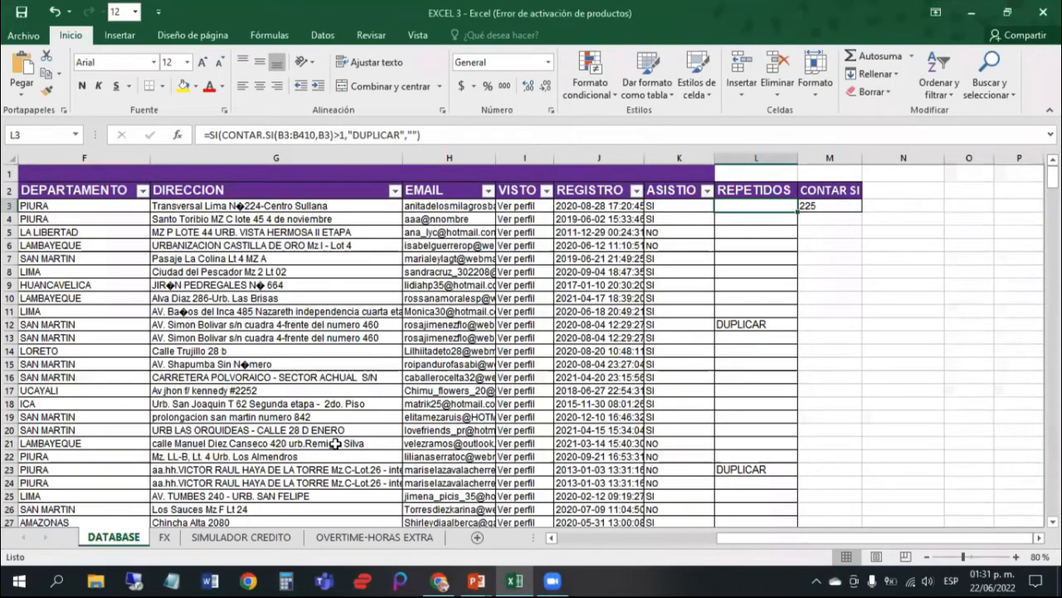
Step: Scroll through the DATABASE list and pick a client id in column A
{"action": "key", "text": "Left"}
{"action": "key", "text": "Left"}
{"action": "key", "text": "Left"}
{"action": "key", "text": "Left"}
{"action": "key", "text": "Left"}
{"action": "key", "text": "Left"}
{"action": "key", "text": "Left"}
{"action": "key", "text": "Left"}
{"action": "key", "text": "Left"}
{"action": "key", "text": "Left"}
{"action": "key", "text": "Left"}
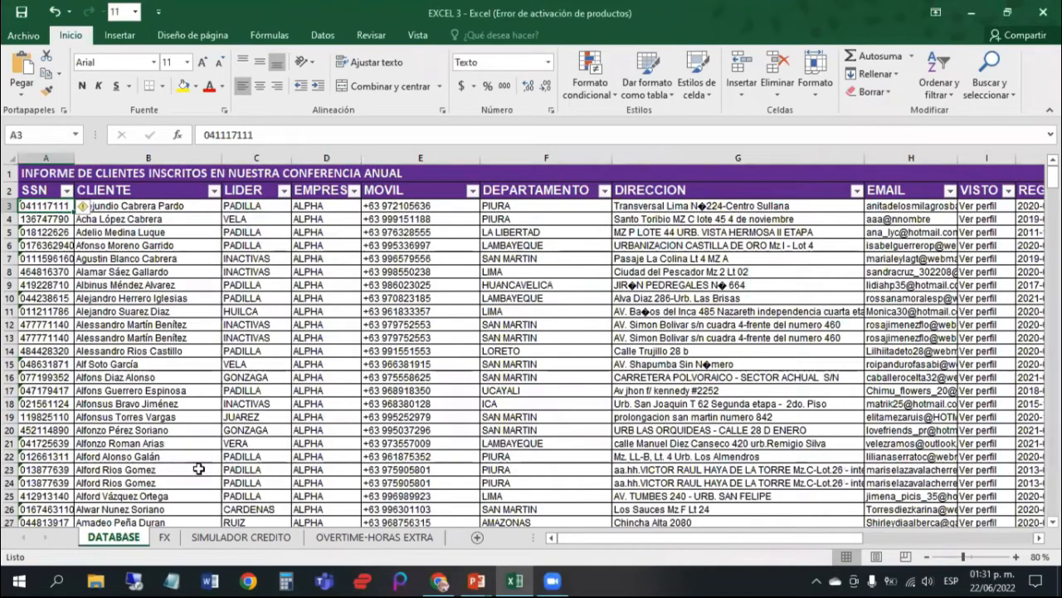
{"action": "scroll", "coordinate": [248, 378], "scroll_direction": "down", "scroll_amount": 20}
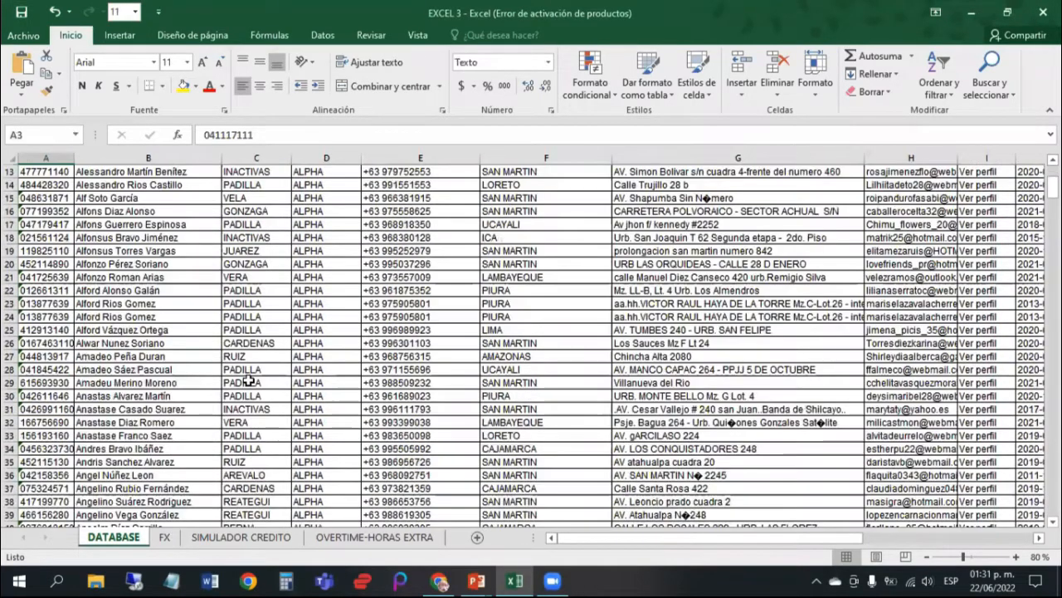
{"action": "scroll", "coordinate": [248, 382], "scroll_direction": "down", "scroll_amount": 20}
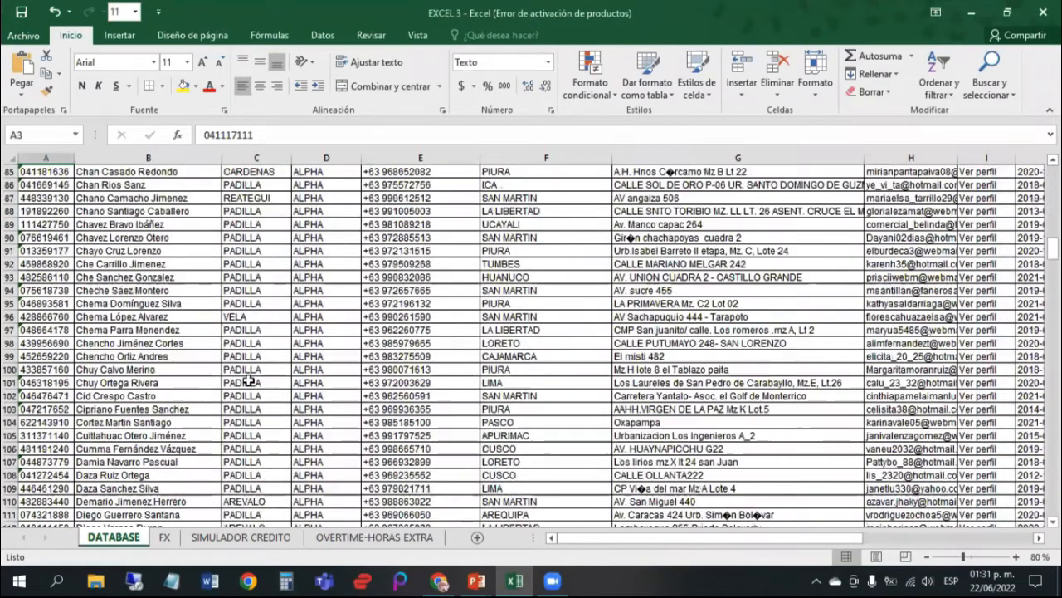
{"action": "scroll", "coordinate": [247, 382], "scroll_direction": "down", "scroll_amount": 12}
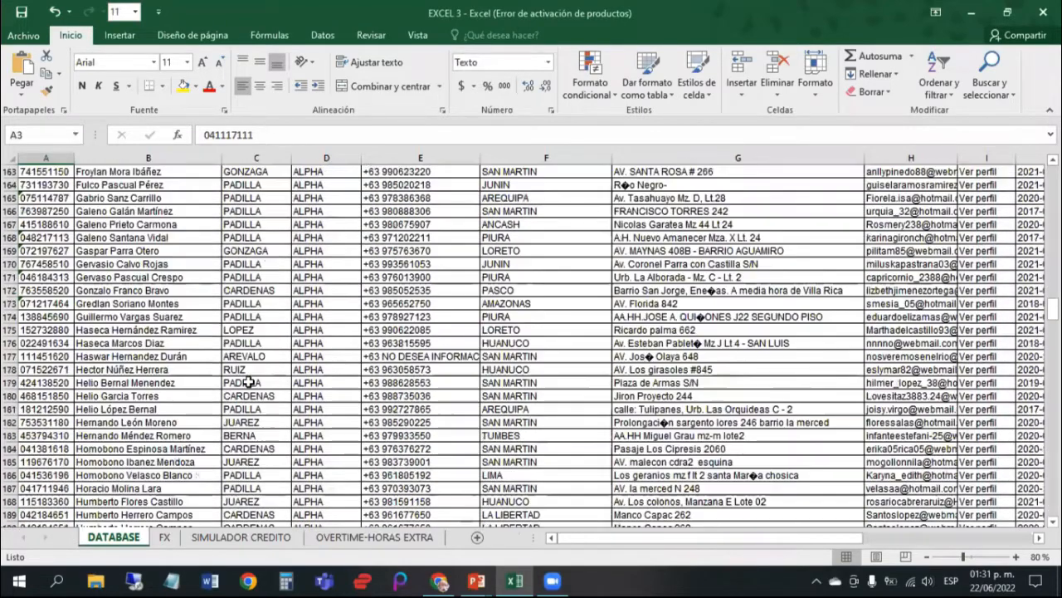
{"action": "scroll", "coordinate": [248, 382], "scroll_direction": "up", "scroll_amount": 8}
{"action": "scroll", "coordinate": [248, 382], "scroll_direction": "up", "scroll_amount": 20}
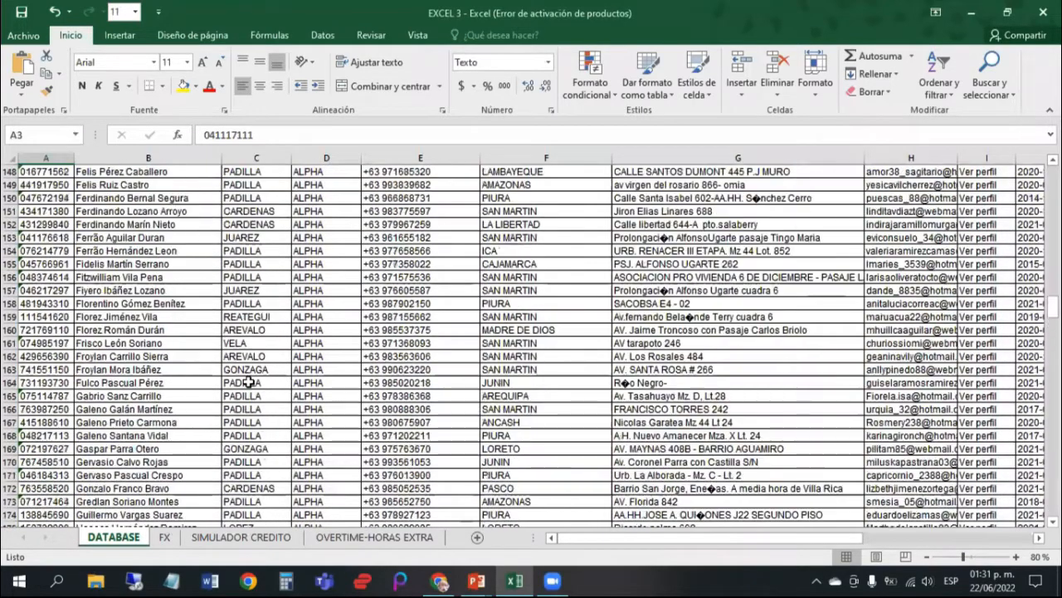
{"action": "scroll", "coordinate": [247, 382], "scroll_direction": "up", "scroll_amount": 20}
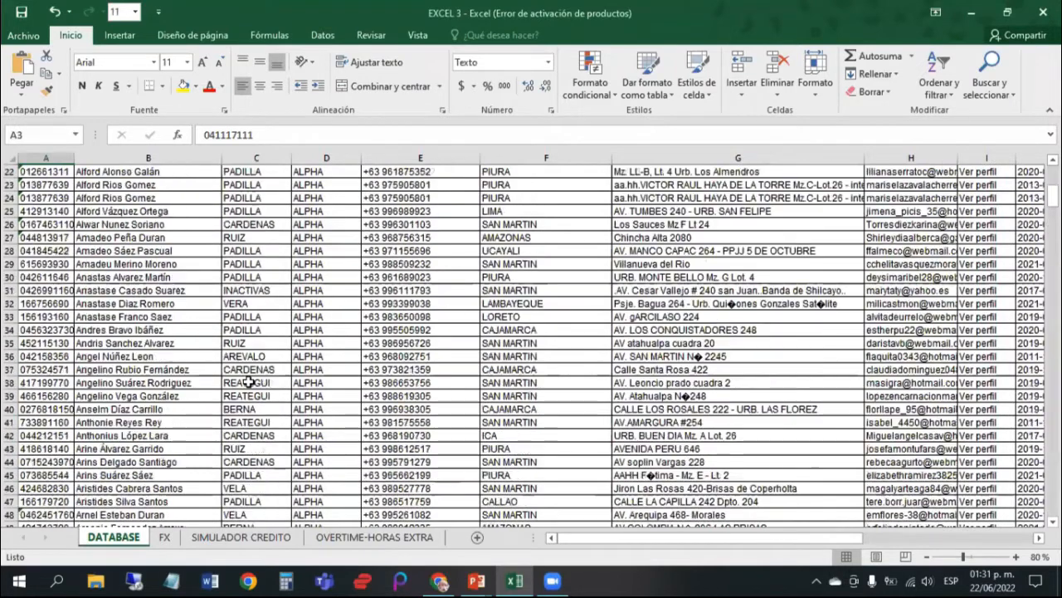
{"action": "left_click", "coordinate": [25, 233]}
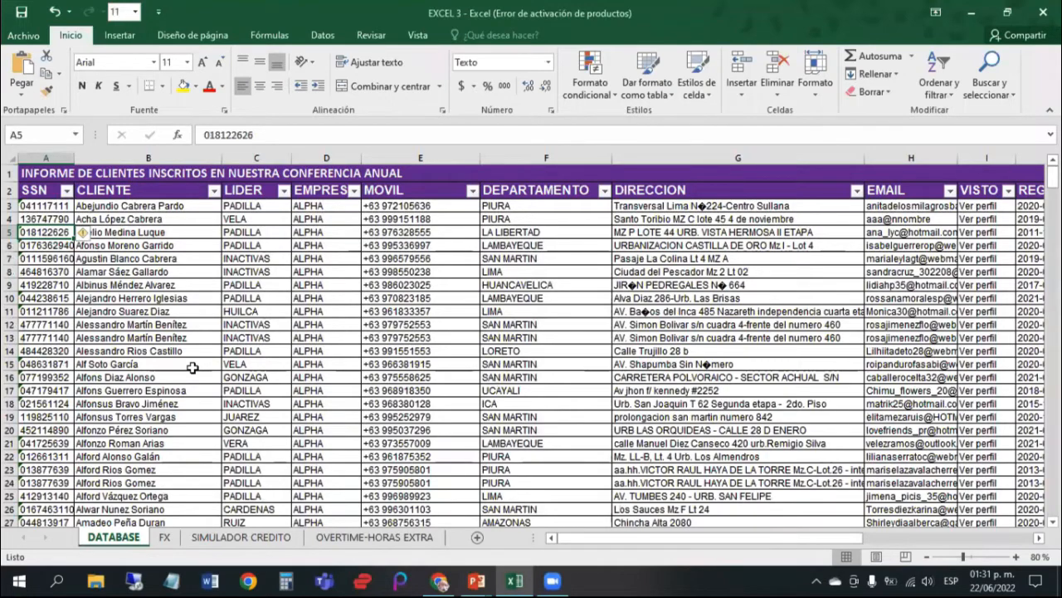
Step: Search for the repeated client id in A12 and compare its duplicate in row 13
{"action": "key", "text": "ctrl+b"}
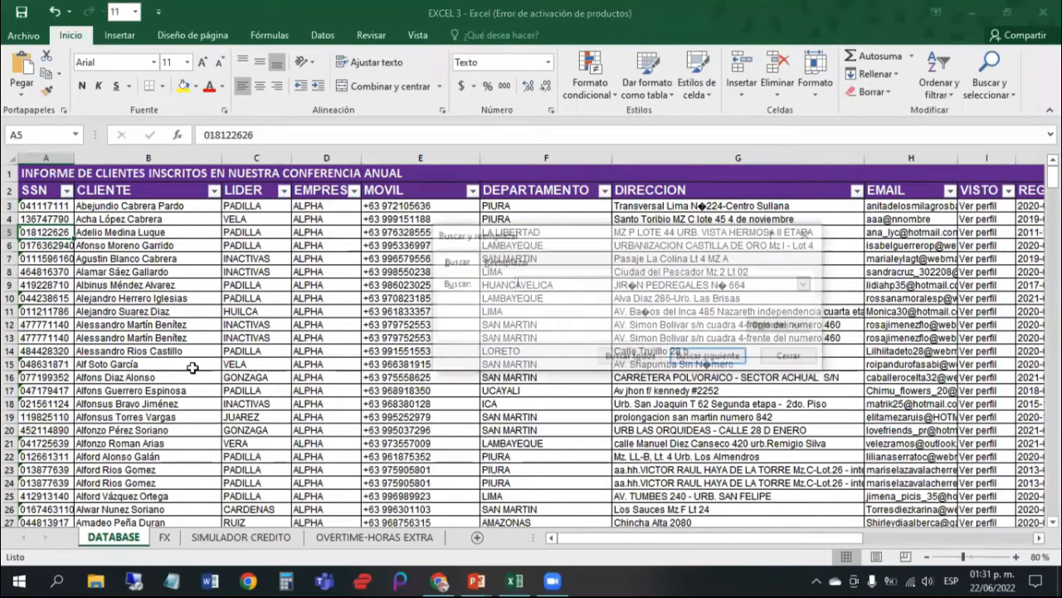
{"action": "key", "text": "Escape"}
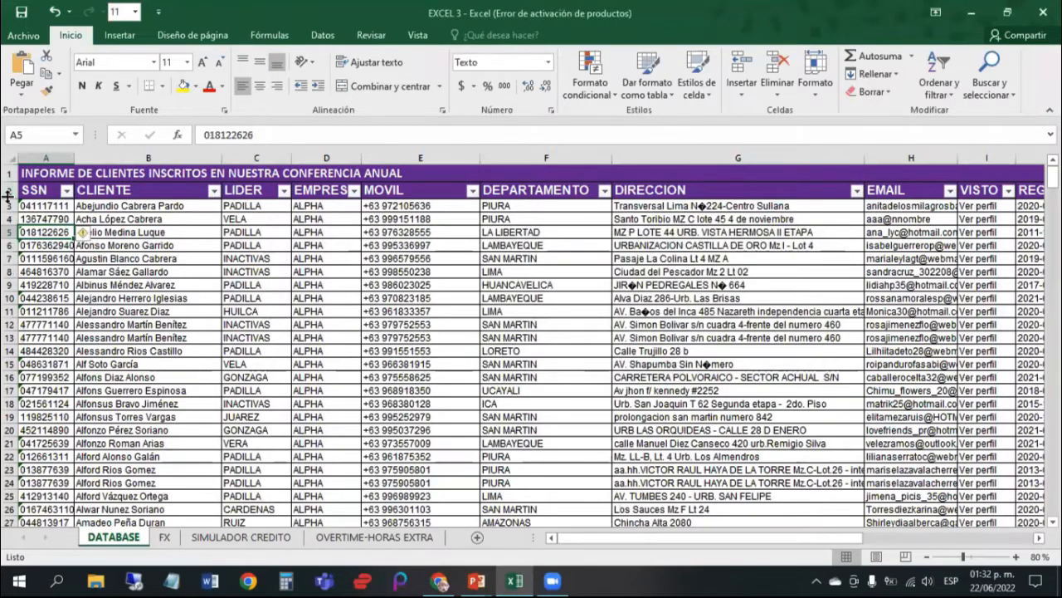
{"action": "left_click", "coordinate": [42, 324]}
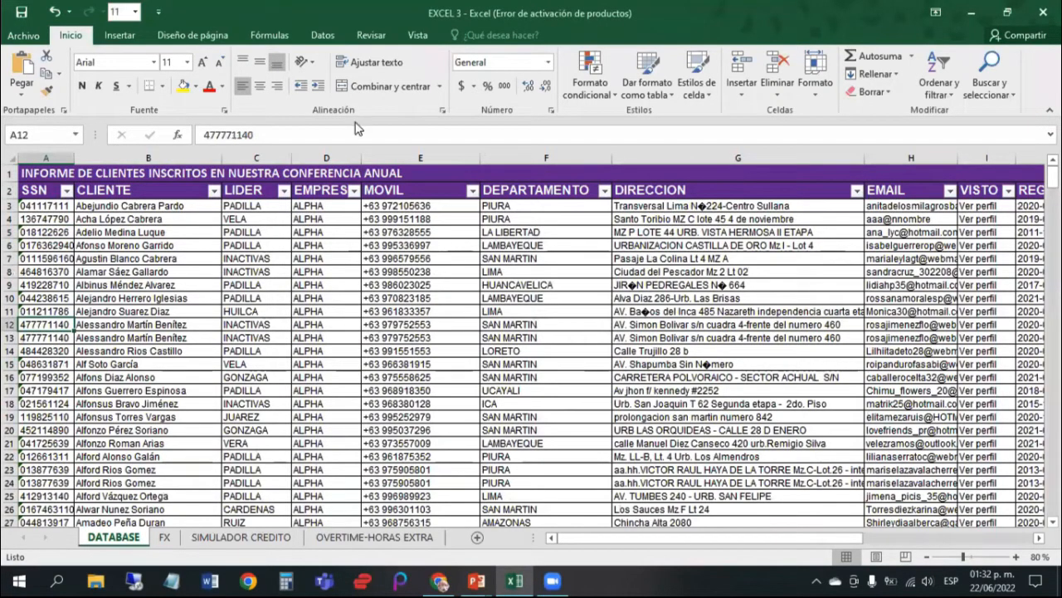
{"action": "left_click", "coordinate": [304, 133]}
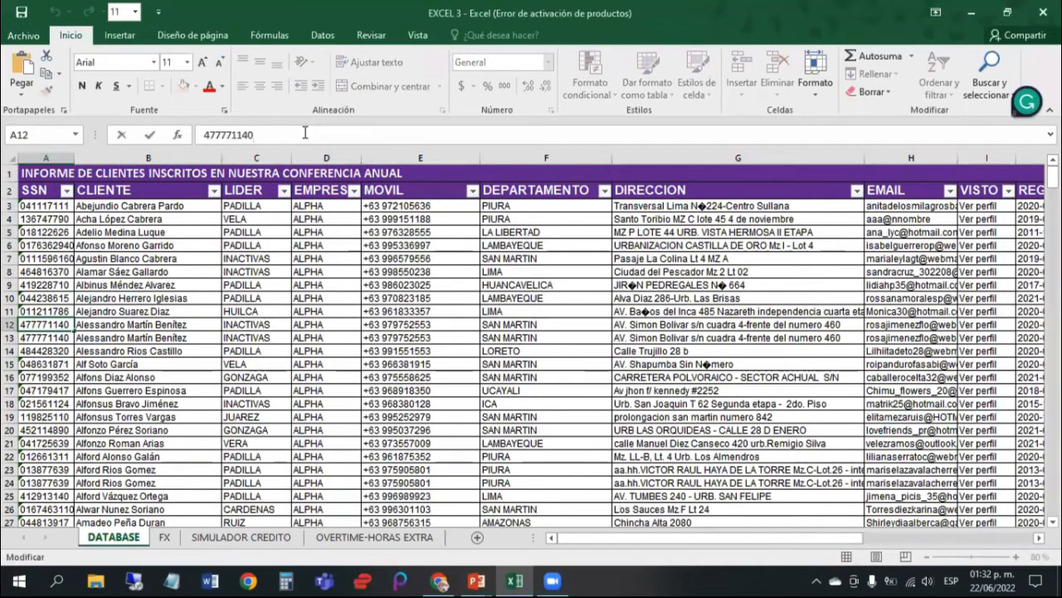
{"action": "key", "text": "Escape"}
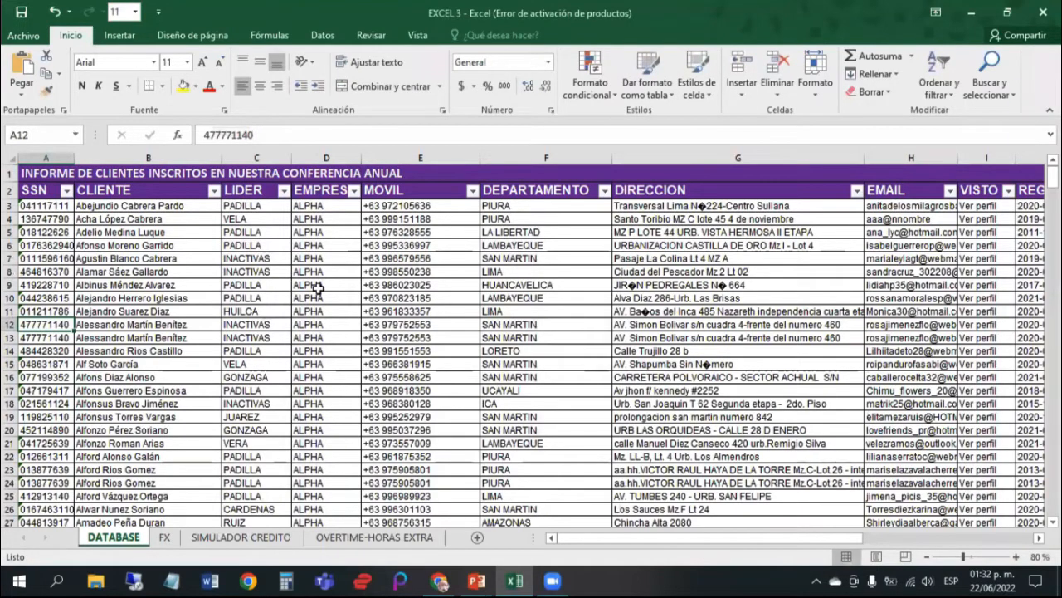
{"action": "key", "text": "ctrl+b"}
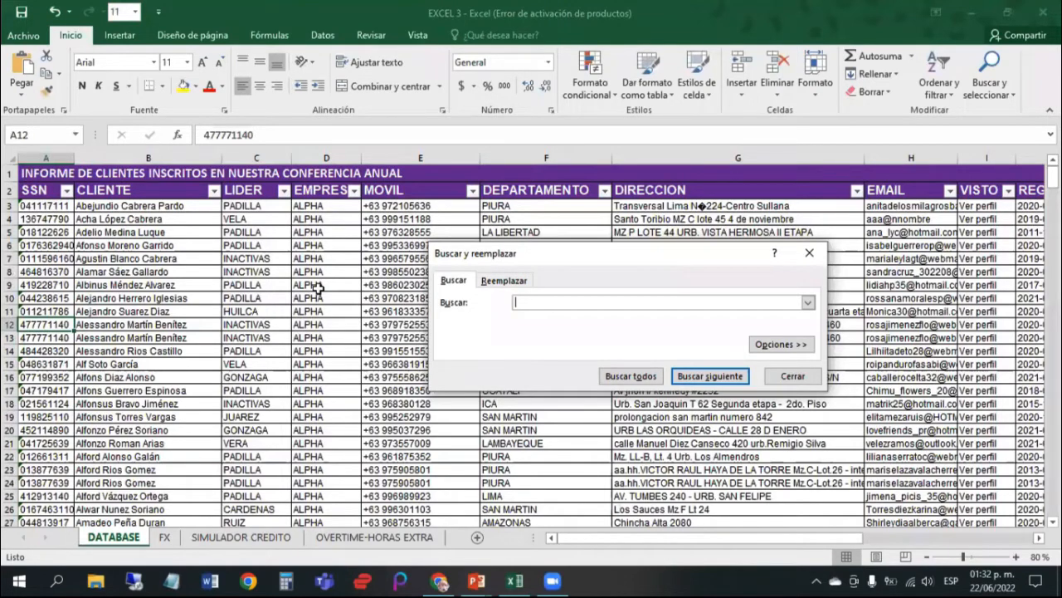
{"action": "type", "text": "477771140"}
{"action": "key", "text": "Return"}
{"action": "key", "text": "Escape"}
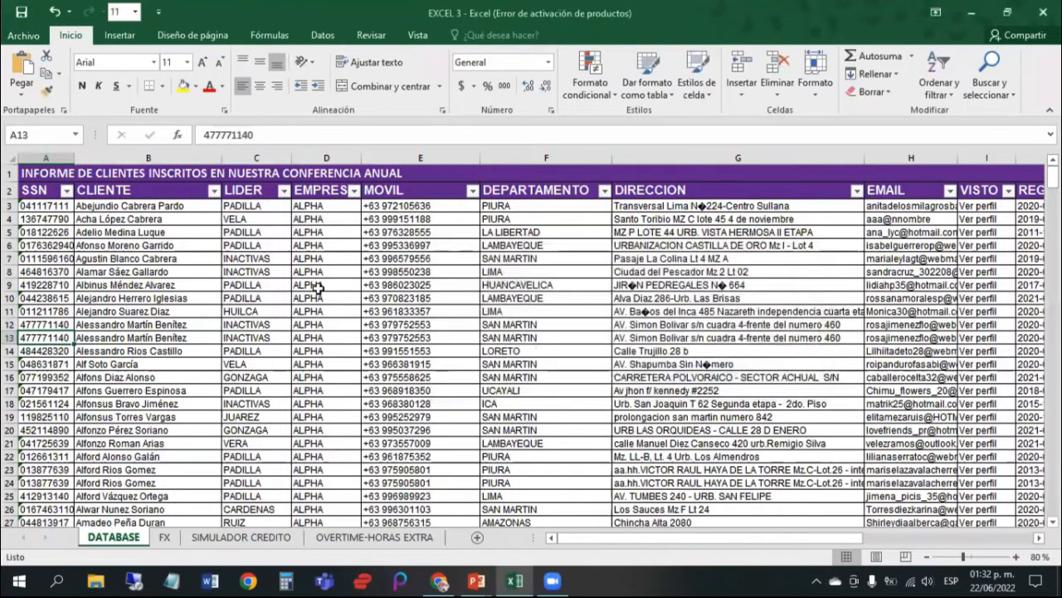
{"action": "key", "text": "Right"}
{"action": "key", "text": "Right"}
{"action": "key", "text": "Right"}
{"action": "key", "text": "Right"}
{"action": "key", "text": "Right"}
{"action": "key", "text": "Right"}
{"action": "key", "text": "Right"}
{"action": "key", "text": "Right"}
{"action": "key", "text": "Right"}
{"action": "key", "text": "Right"}
{"action": "key", "text": "Right"}
{"action": "key", "text": "Right"}
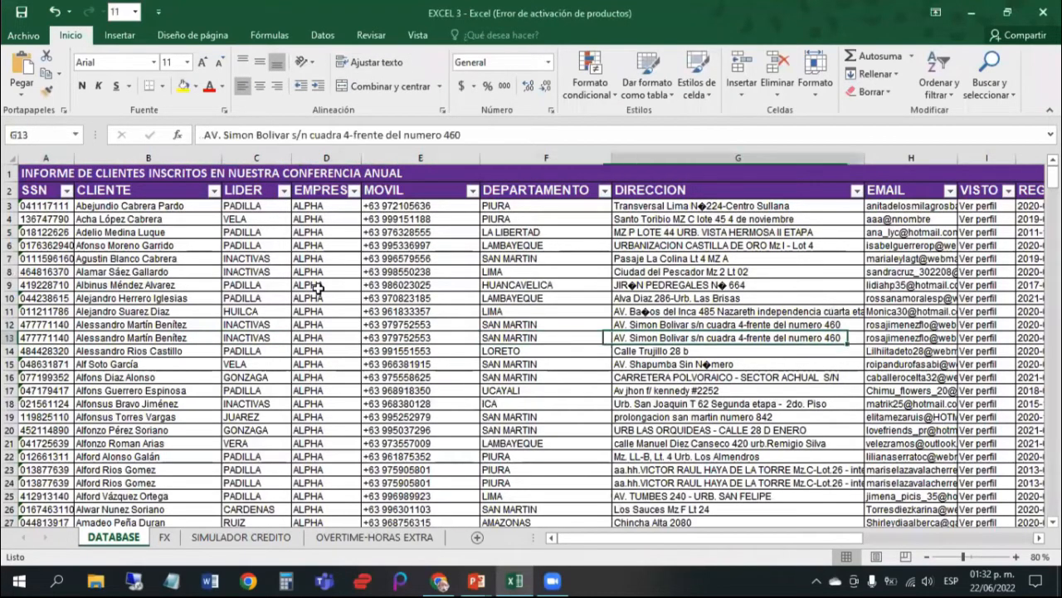
{"action": "key", "text": "Left"}
{"action": "key", "text": "Left"}
{"action": "key", "text": "Left"}
{"action": "key", "text": "Left"}
{"action": "key", "text": "Left"}
{"action": "key", "text": "Left"}
{"action": "key", "text": "Left"}
{"action": "key", "text": "Left"}
{"action": "key", "text": "Left"}
{"action": "key", "text": "Left"}
{"action": "key", "text": "Left"}
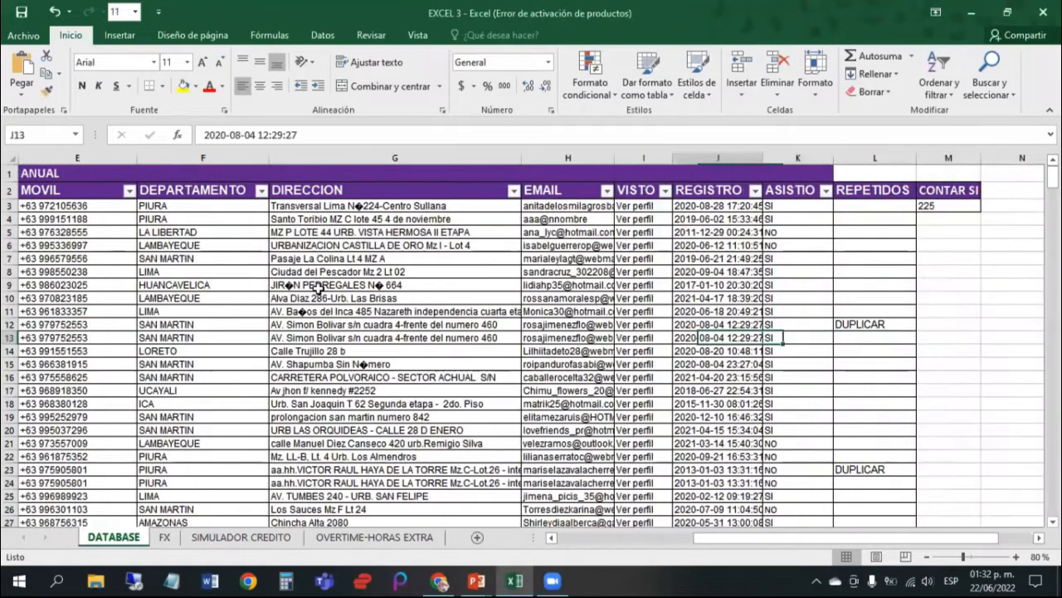
{"action": "key", "text": "Left"}
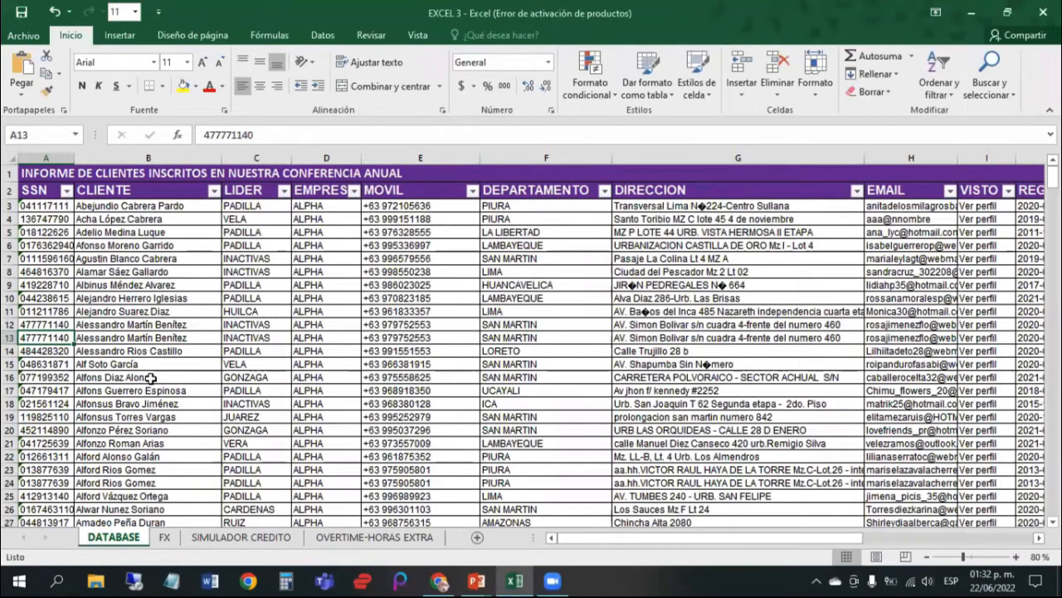
Step: Switch to the FX sheet and review its SSN table
{"action": "left_click", "coordinate": [166, 536]}
{"action": "scroll", "coordinate": [199, 339], "scroll_direction": "down", "scroll_amount": 1}
{"action": "scroll", "coordinate": [199, 340], "scroll_direction": "up", "scroll_amount": 1}
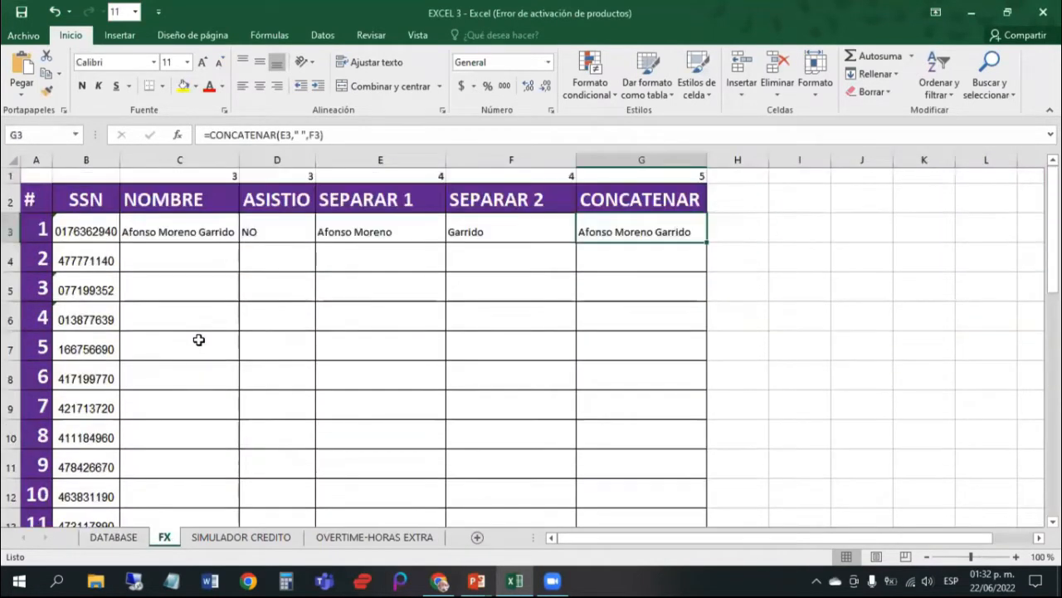
{"action": "scroll", "coordinate": [97, 259], "scroll_direction": "down", "scroll_amount": 1}
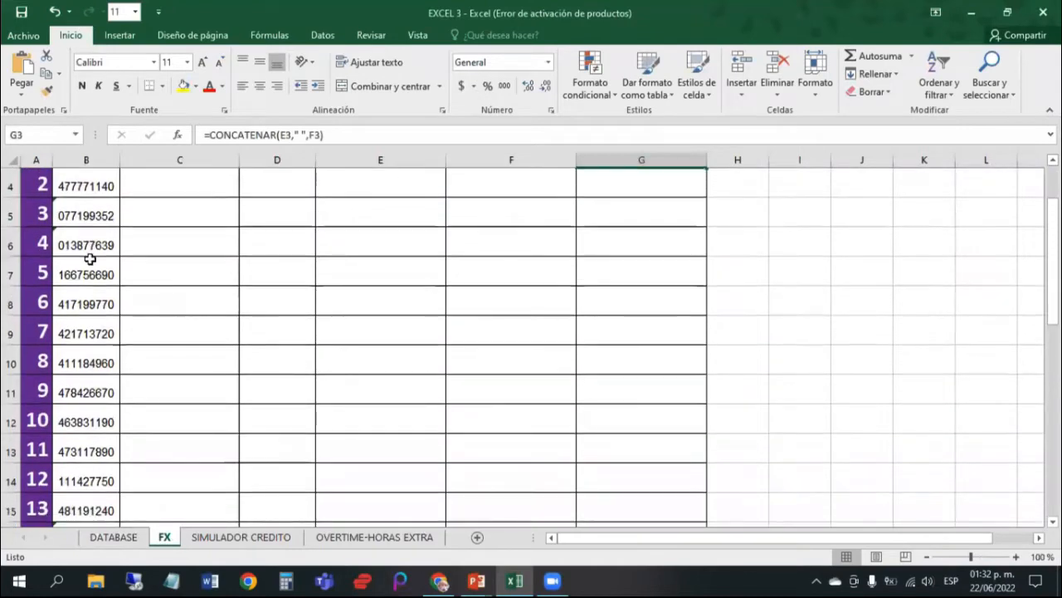
{"action": "scroll", "coordinate": [91, 260], "scroll_direction": "up", "scroll_amount": 1}
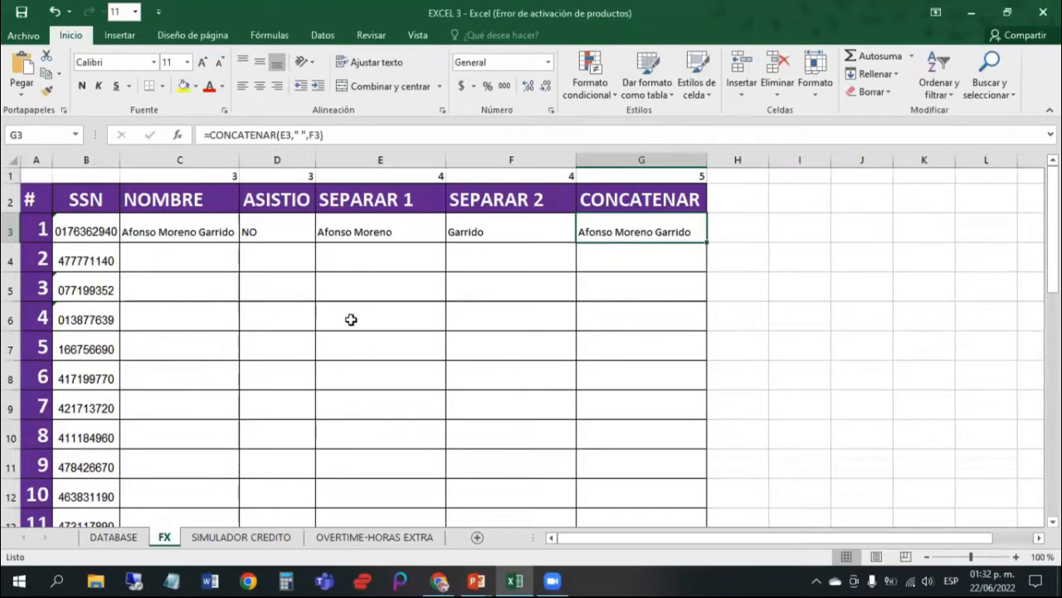
{"action": "key", "text": "Left"}
{"action": "key", "text": "Left"}
{"action": "key", "text": "Left"}
{"action": "key", "text": "Left"}
{"action": "key", "text": "Left"}
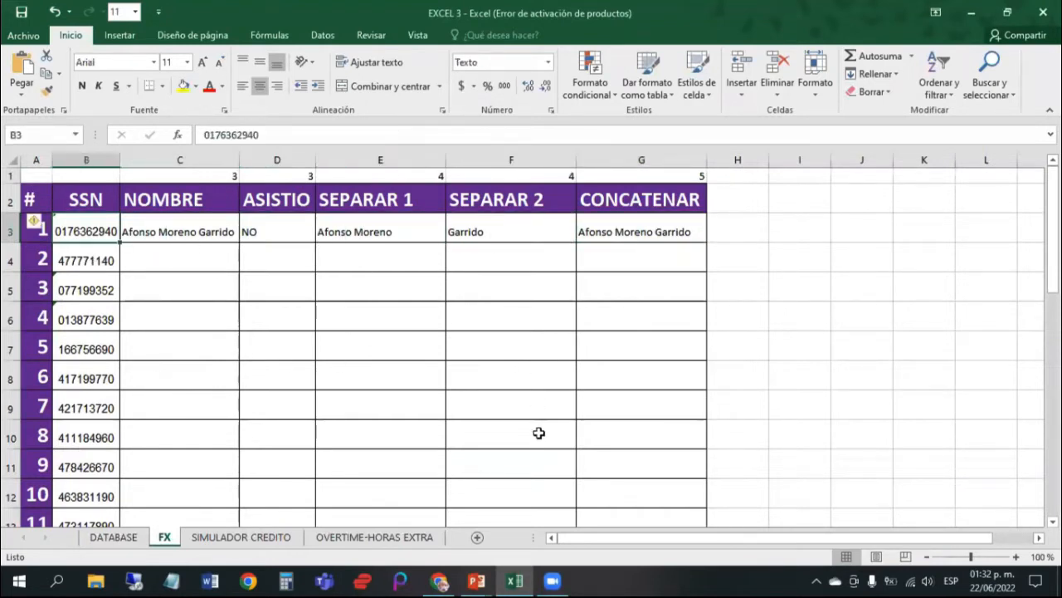
Step: Step through the SSN ids in column B from B4 down to B10
{"action": "left_click", "coordinate": [85, 255]}
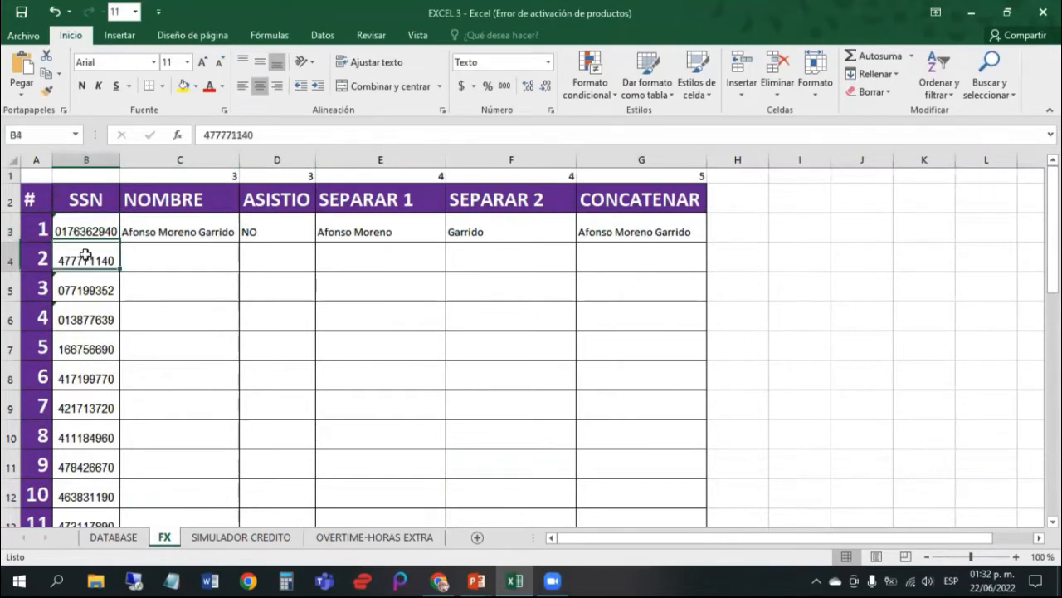
{"action": "left_click", "coordinate": [86, 287]}
{"action": "left_click", "coordinate": [79, 314]}
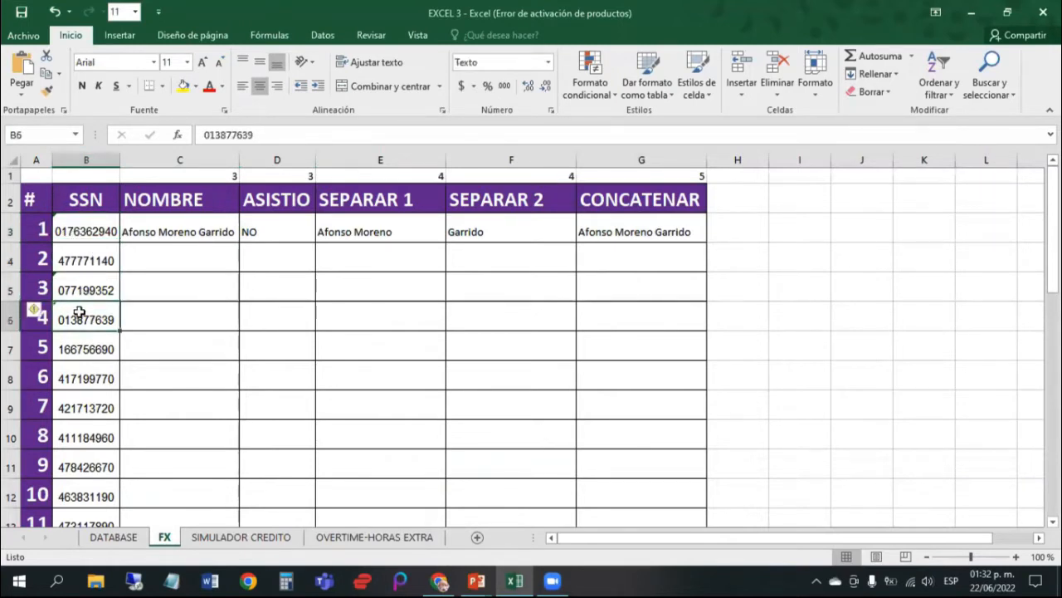
{"action": "left_click", "coordinate": [90, 343]}
{"action": "left_click", "coordinate": [99, 379]}
{"action": "scroll", "coordinate": [98, 377], "scroll_direction": "down", "scroll_amount": 1}
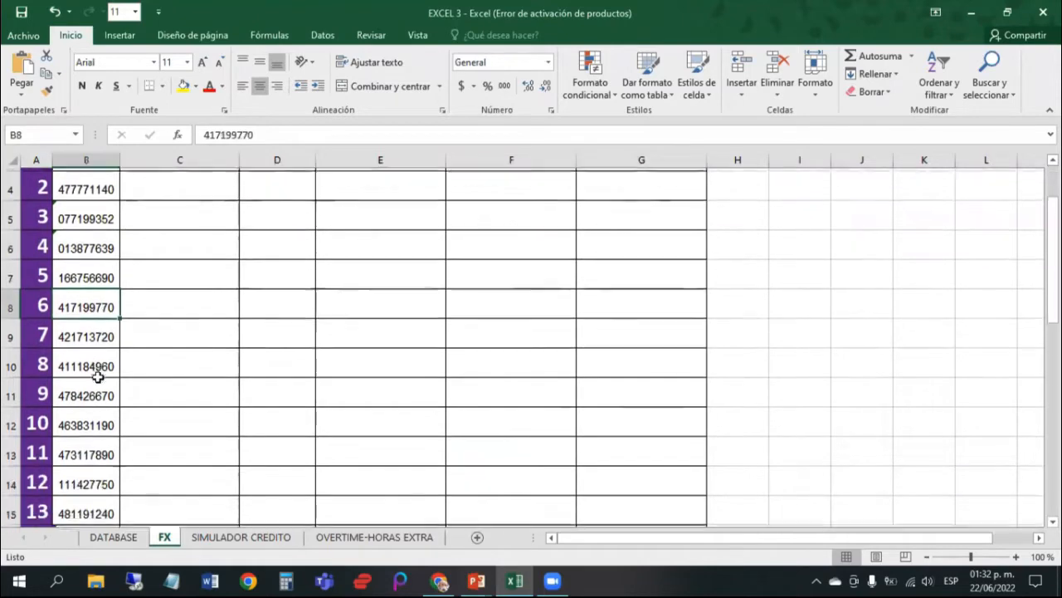
{"action": "left_click", "coordinate": [91, 333]}
{"action": "left_click", "coordinate": [87, 365]}
Step: Select the SSN ids in B4:B9, glance at DATABASE, and return to FX
{"action": "scroll", "coordinate": [89, 368], "scroll_direction": "down", "scroll_amount": 5}
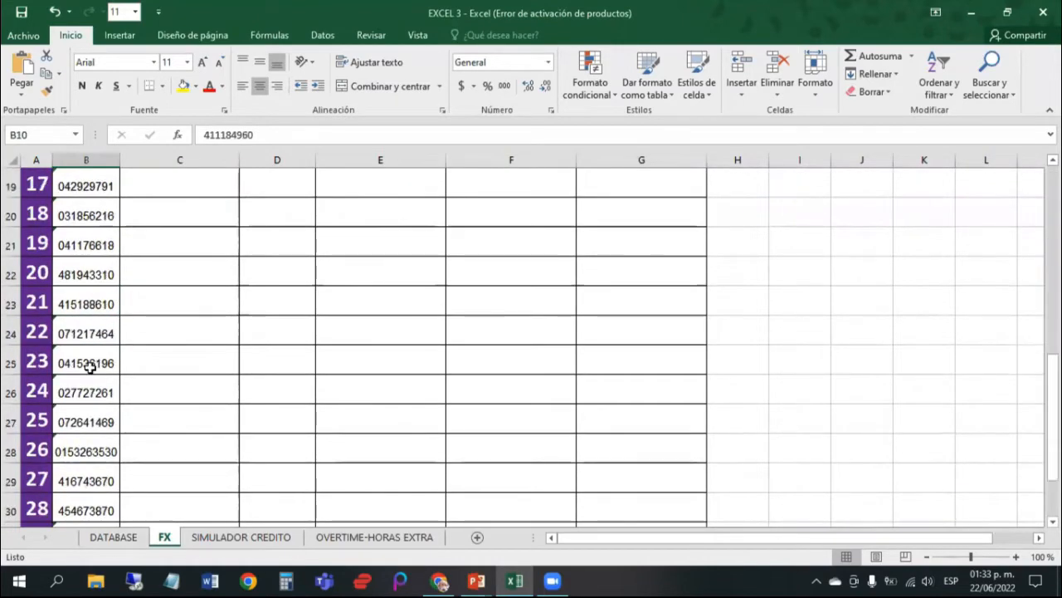
{"action": "scroll", "coordinate": [89, 367], "scroll_direction": "down", "scroll_amount": 6}
{"action": "scroll", "coordinate": [89, 367], "scroll_direction": "up", "scroll_amount": 9}
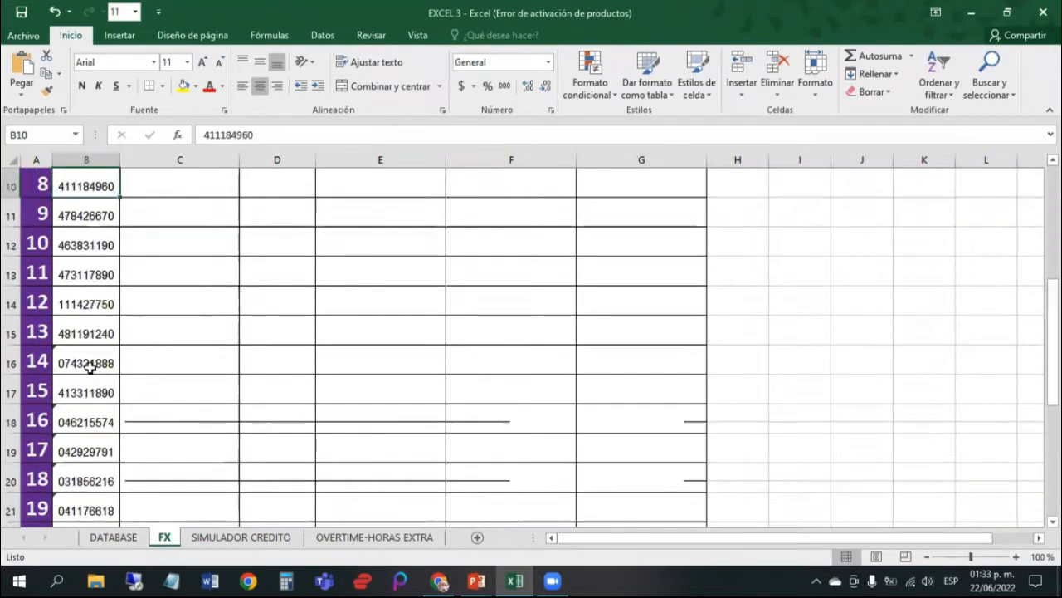
{"action": "scroll", "coordinate": [89, 368], "scroll_direction": "up", "scroll_amount": 2}
{"action": "scroll", "coordinate": [89, 367], "scroll_direction": "down", "scroll_amount": 8}
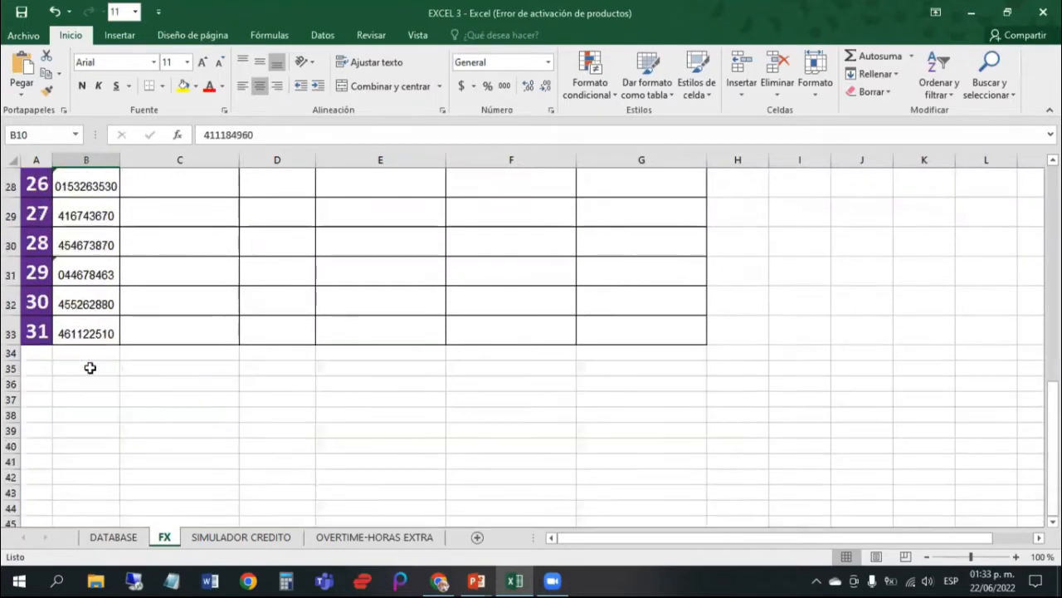
{"action": "scroll", "coordinate": [90, 368], "scroll_direction": "up", "scroll_amount": 9}
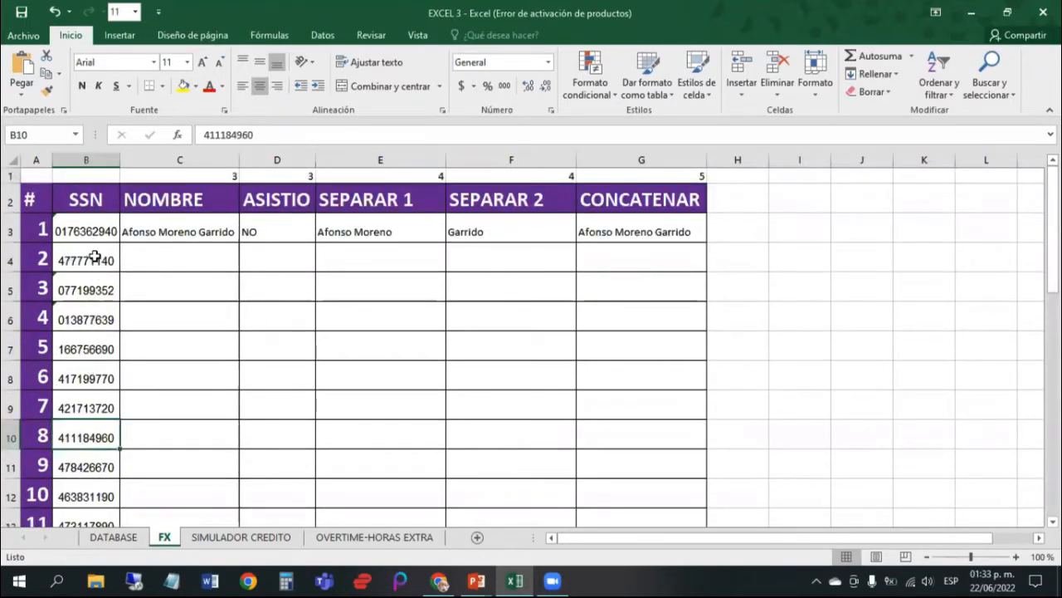
{"action": "left_click_drag", "start_coordinate": [95, 258], "coordinate": [87, 413]}
{"action": "left_click", "coordinate": [113, 537]}
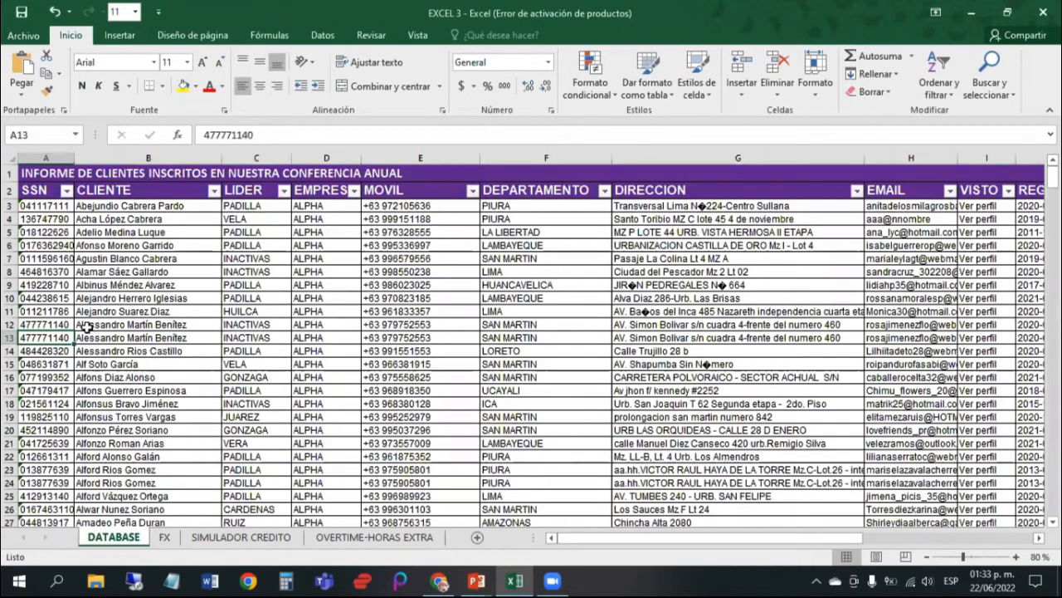
{"action": "left_click", "coordinate": [166, 537]}
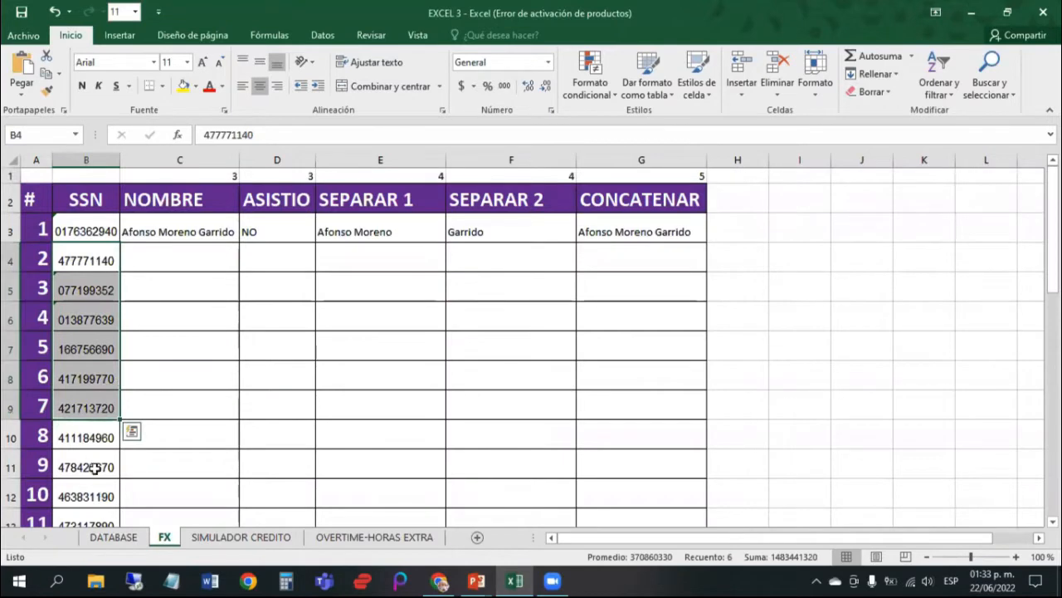
Step: Review C3's BUSCARV formula, then start a function in empty NOMBRE cell C4
{"action": "left_click", "coordinate": [176, 236]}
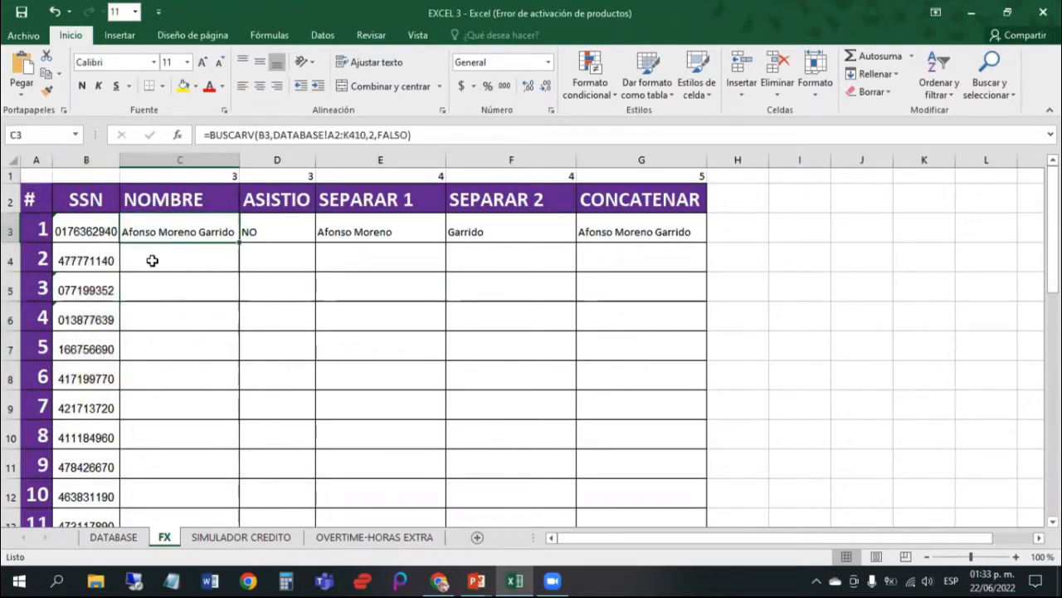
{"action": "left_click", "coordinate": [86, 261]}
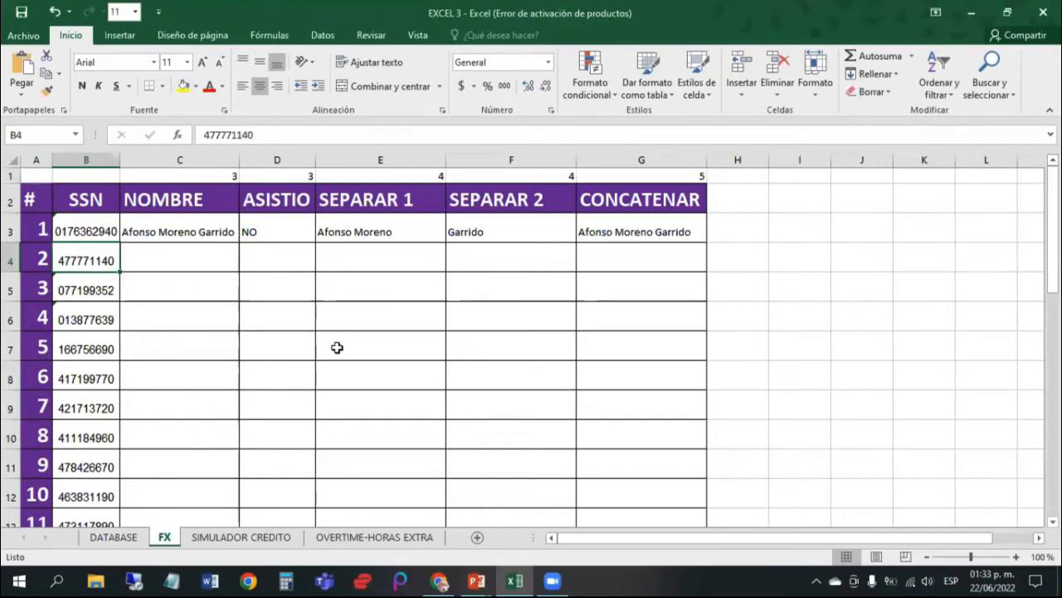
{"action": "key", "text": "Right"}
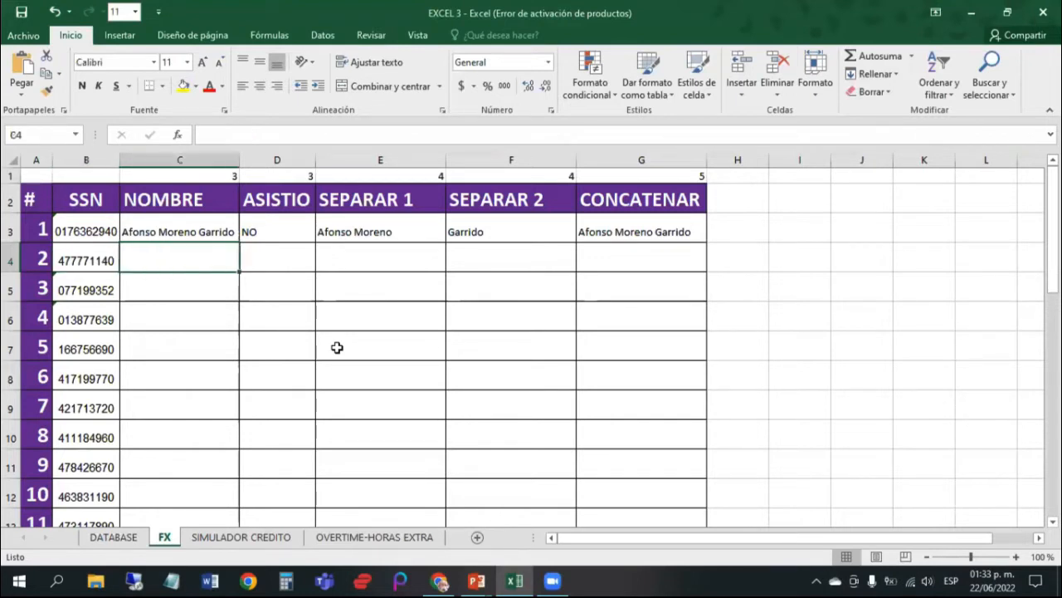
{"action": "key", "text": "Up"}
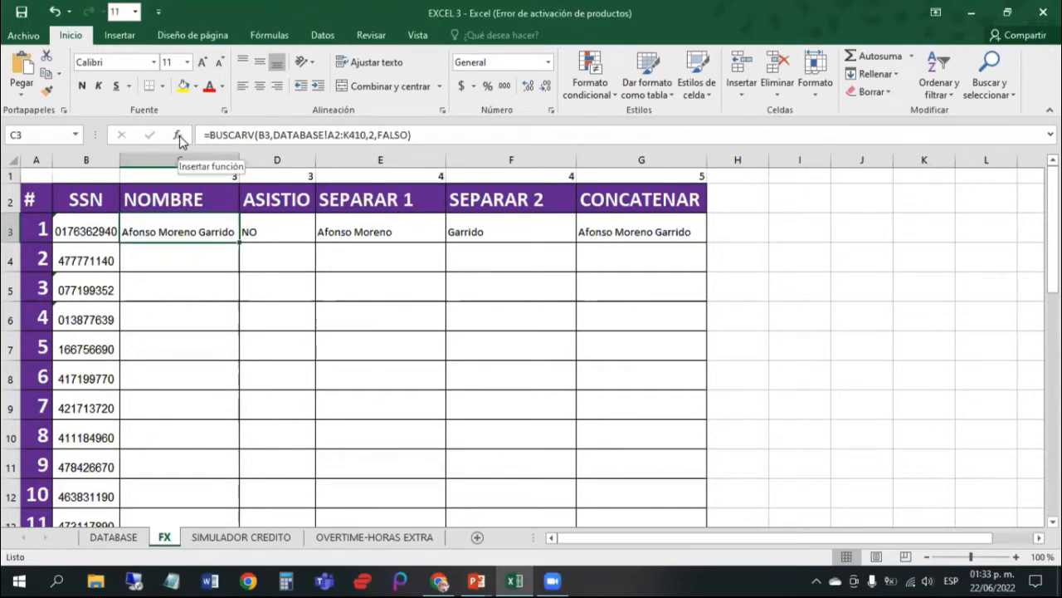
{"action": "left_click", "coordinate": [190, 261]}
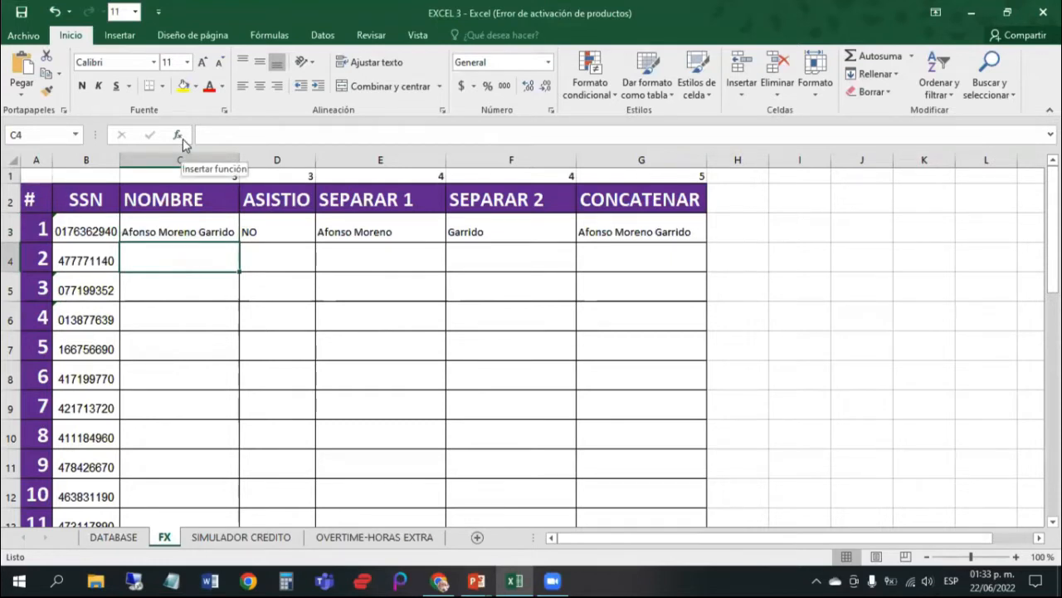
{"action": "left_click", "coordinate": [178, 134]}
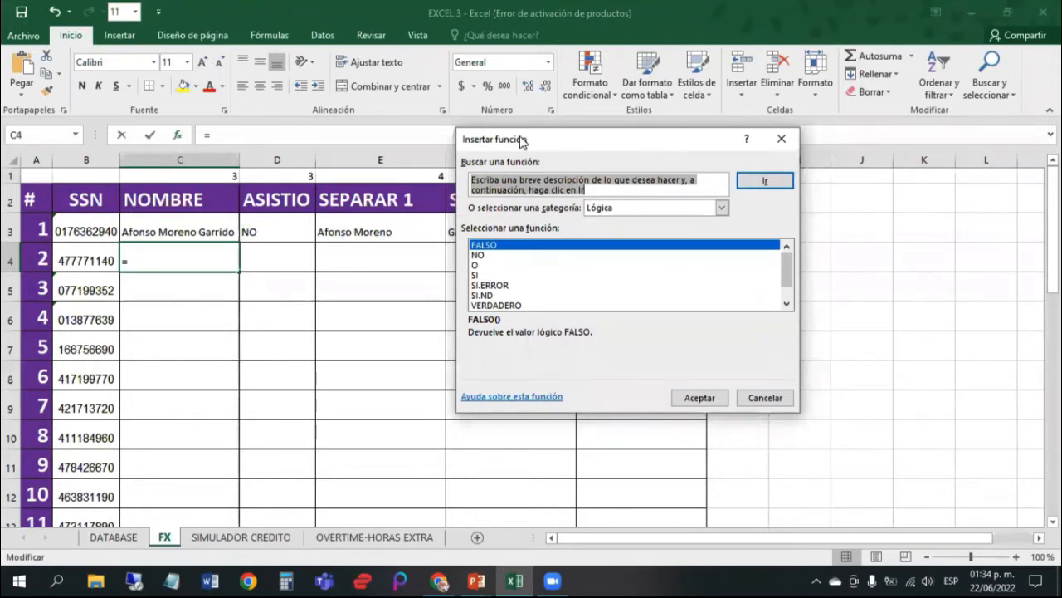
Step: Pick BUSCARV from the Búsqueda y referencia category and accept it
{"action": "left_click_drag", "start_coordinate": [521, 141], "coordinate": [378, 122]}
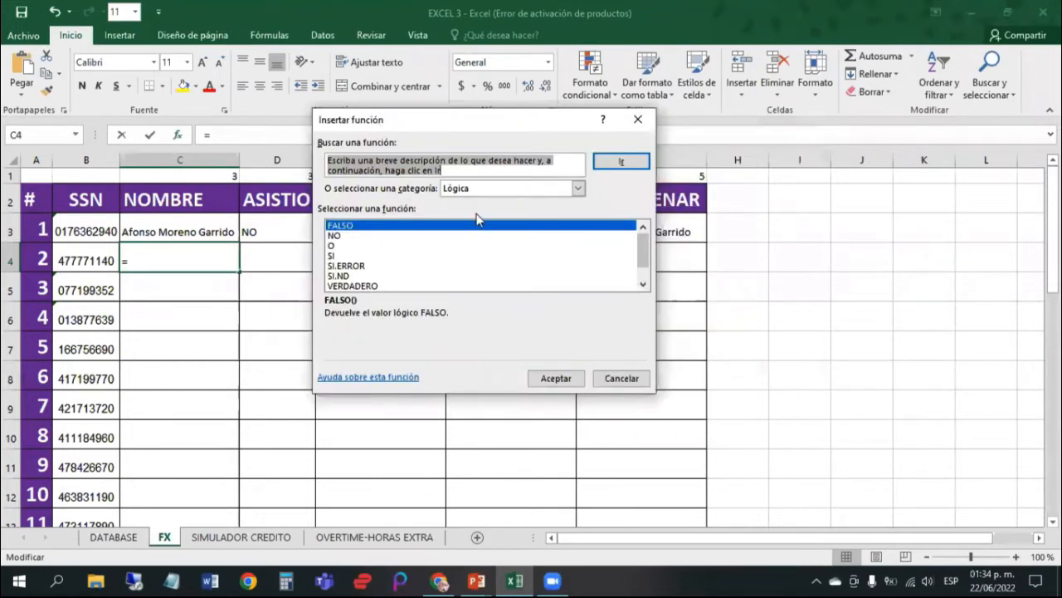
{"action": "left_click", "coordinate": [577, 189]}
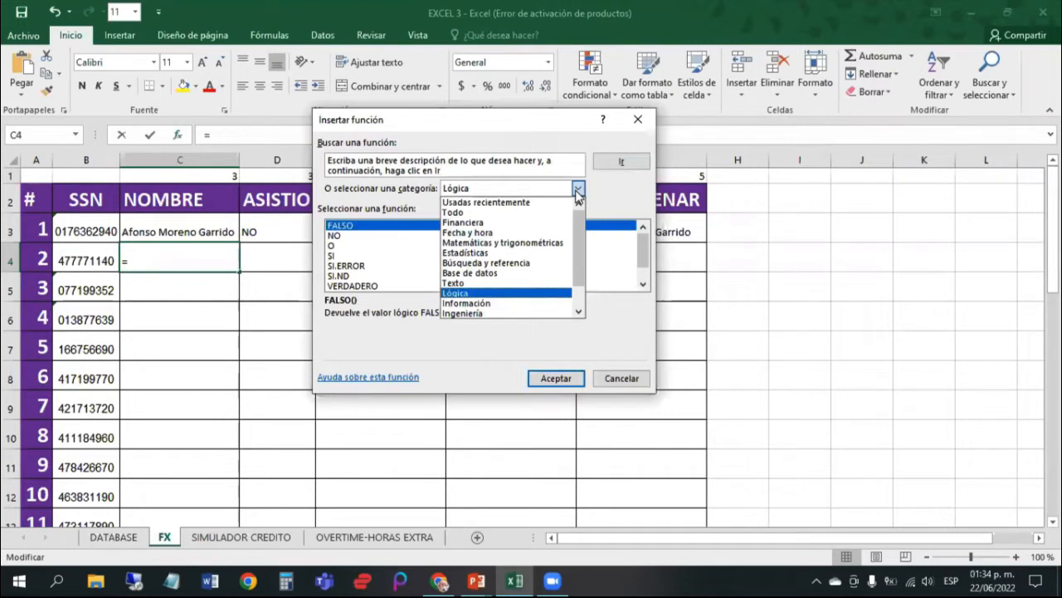
{"action": "left_click", "coordinate": [488, 263]}
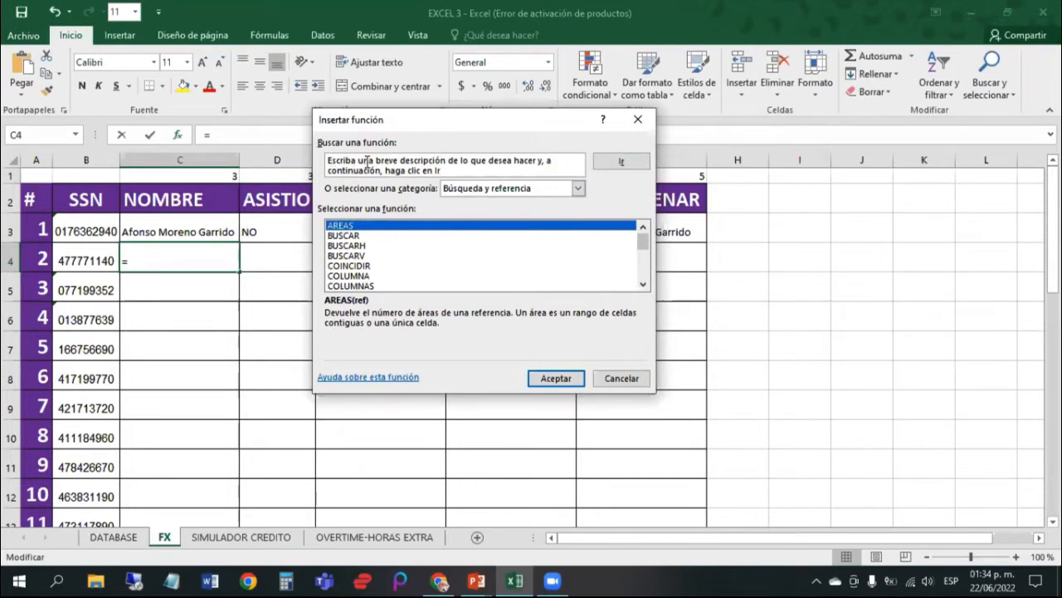
{"action": "left_click", "coordinate": [362, 257]}
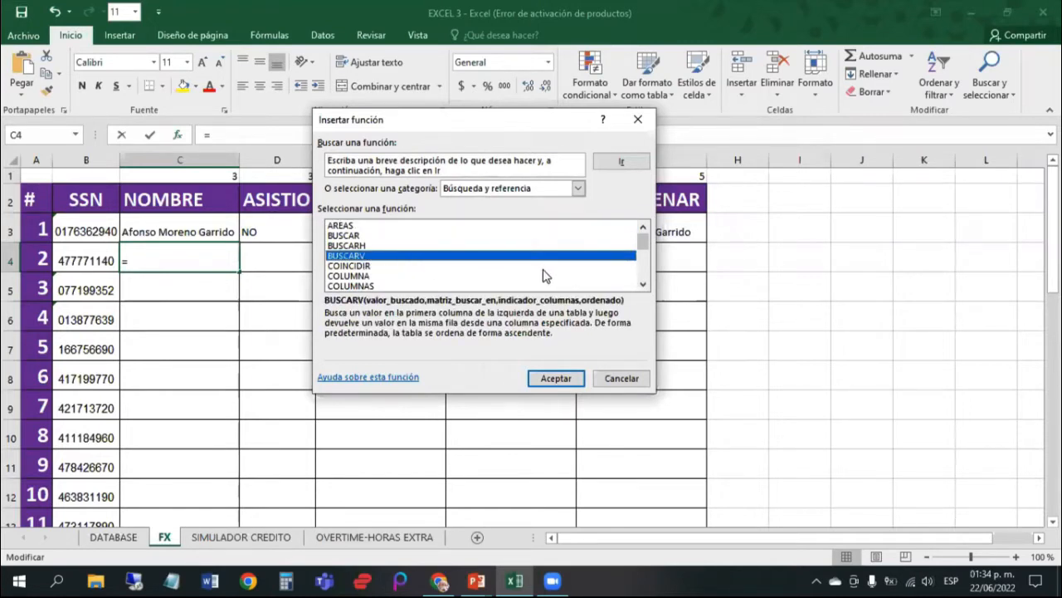
{"action": "left_click", "coordinate": [564, 380]}
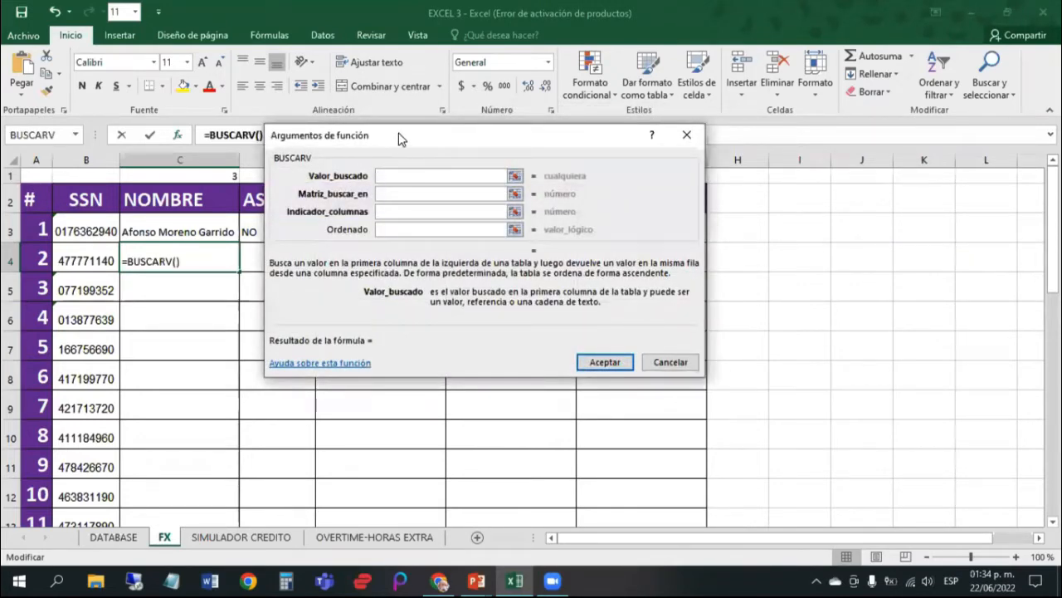
Step: Set B4 as the BUSCARV lookup value
{"action": "left_click_drag", "start_coordinate": [399, 138], "coordinate": [649, 240]}
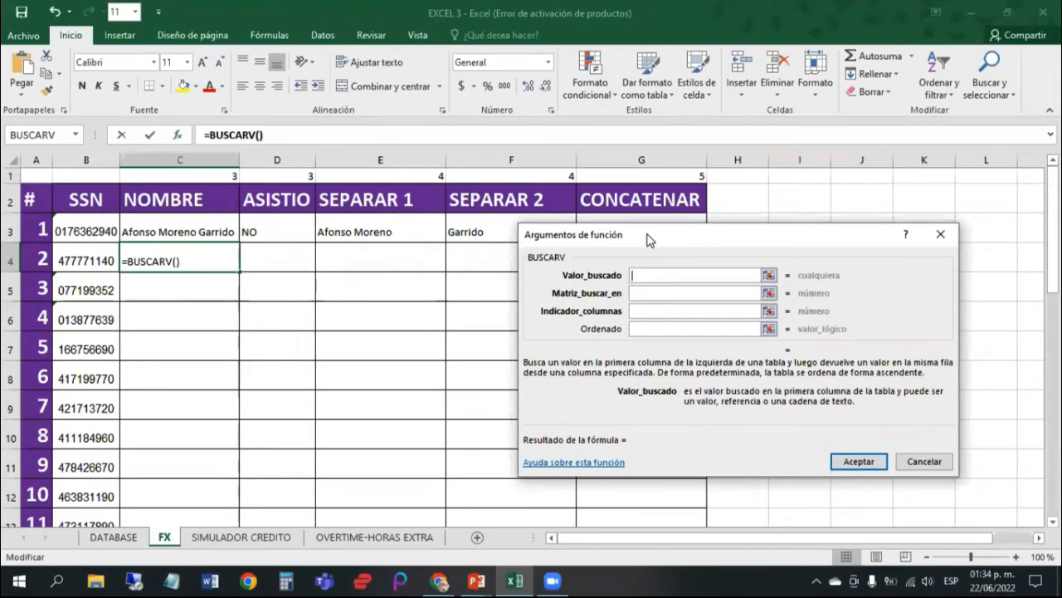
{"action": "left_click_drag", "start_coordinate": [664, 233], "coordinate": [682, 188]}
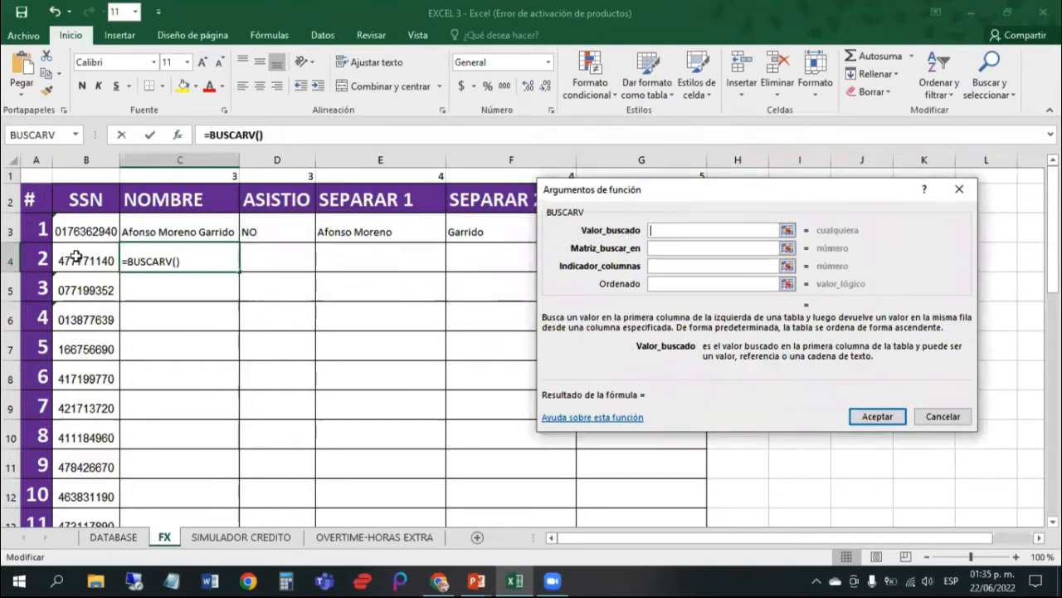
{"action": "left_click", "coordinate": [76, 257]}
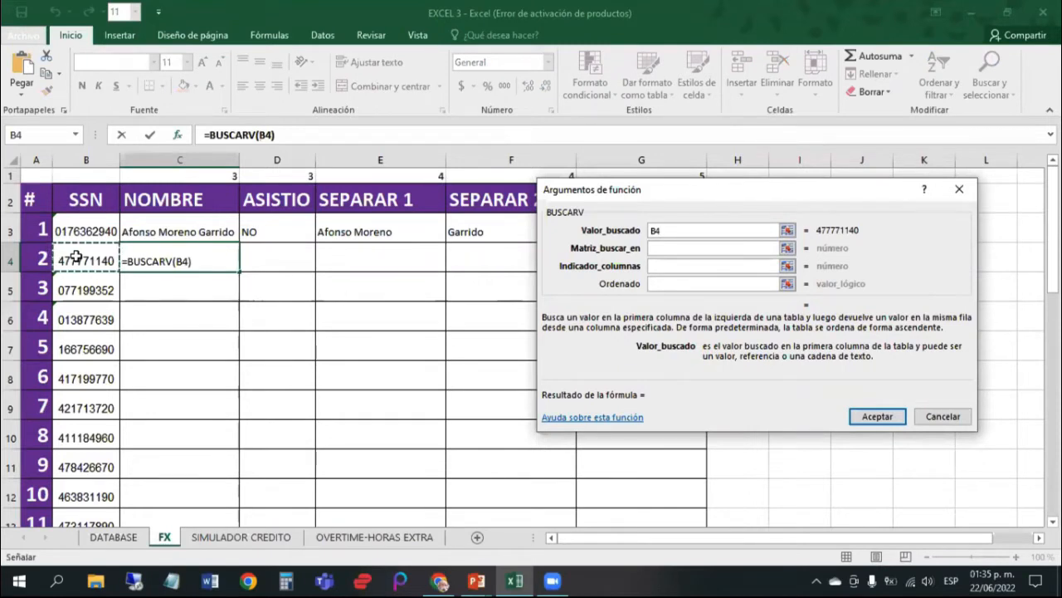
{"action": "left_click", "coordinate": [657, 248]}
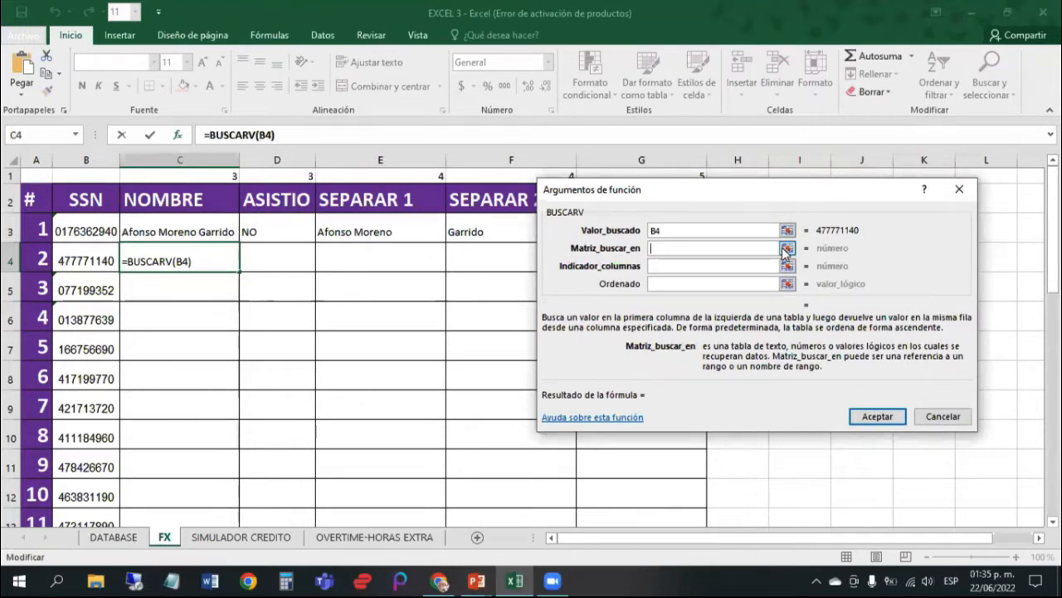
Step: Select DATABASE!A2:K410 as the lookup table array
{"action": "left_click", "coordinate": [125, 541]}
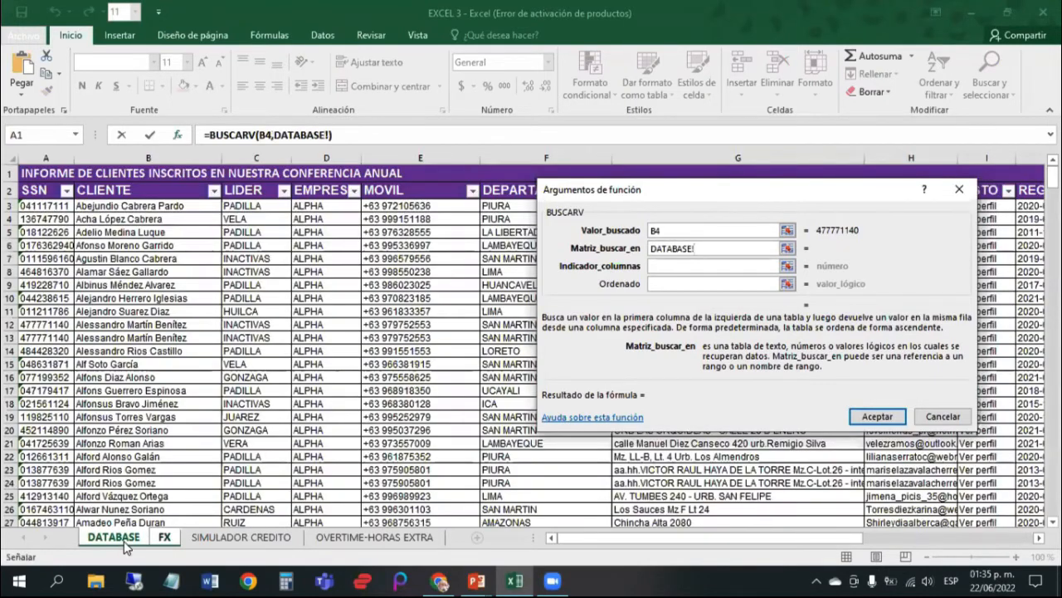
{"action": "left_click", "coordinate": [37, 191]}
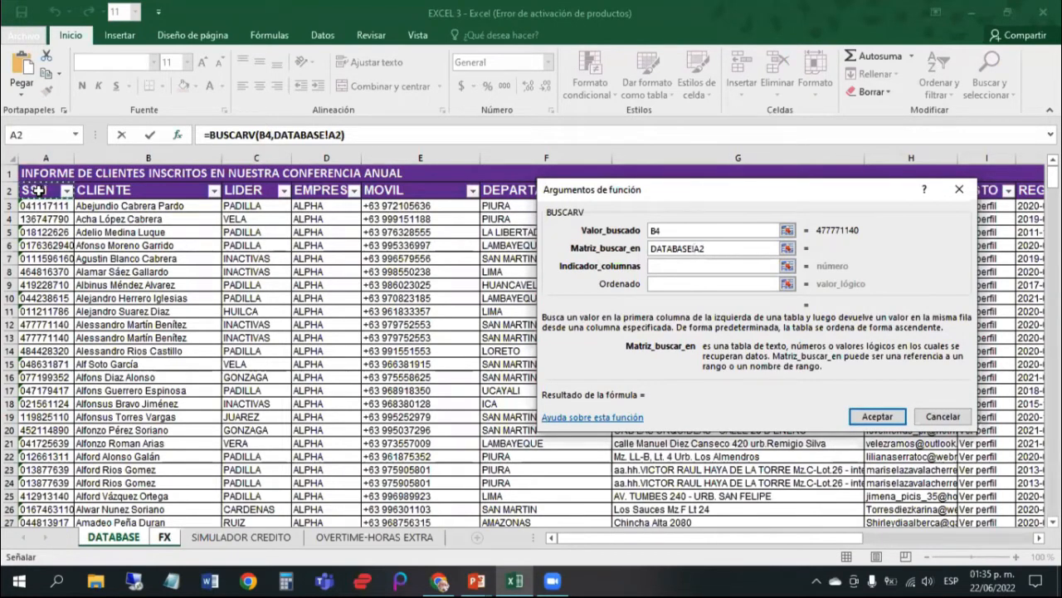
{"action": "key", "text": "shift+Right"}
{"action": "key", "text": "shift+Right"}
{"action": "key", "text": "shift+Right"}
{"action": "key", "text": "shift+Right"}
{"action": "key", "text": "shift+Right"}
{"action": "key", "text": "shift+Right"}
{"action": "key", "text": "shift+Right"}
{"action": "key", "text": "shift+Right"}
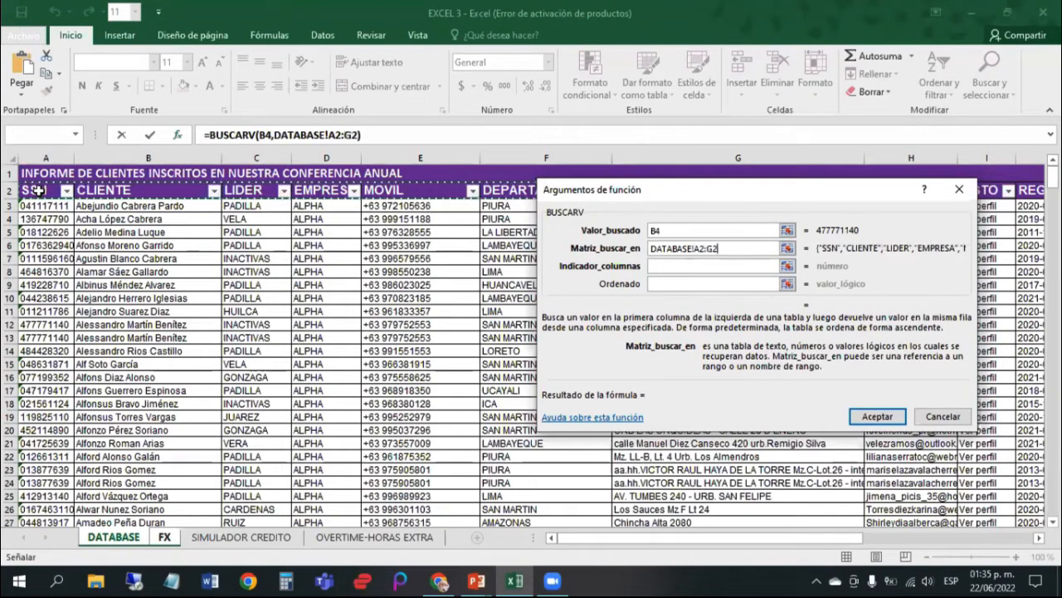
{"action": "key", "text": "shift+Right"}
{"action": "key", "text": "shift+Right"}
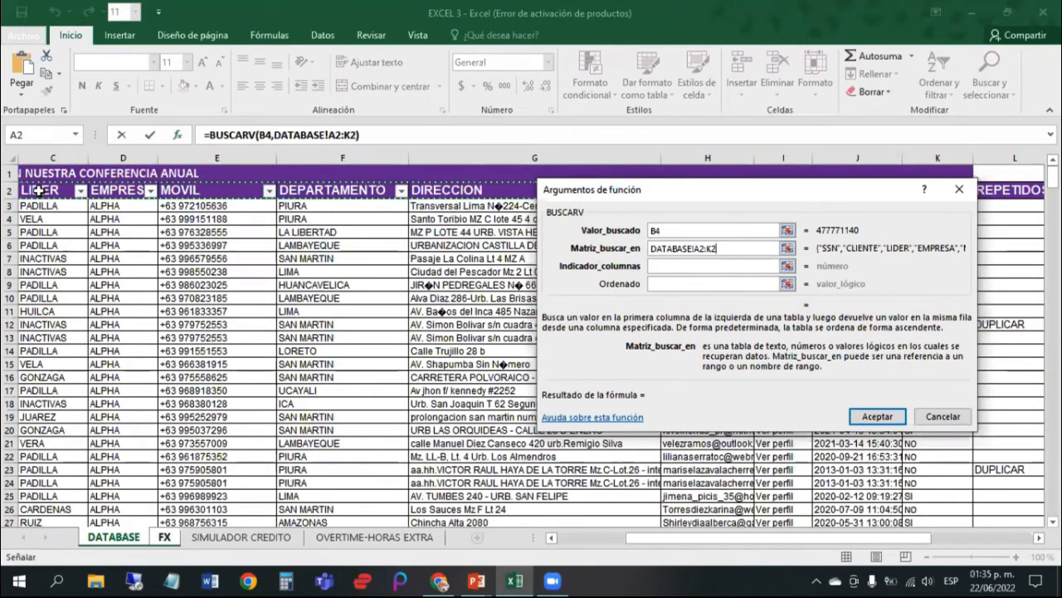
{"action": "key", "text": "shift+Down"}
{"action": "key", "text": "shift+Down"}
{"action": "key", "text": "shift+Down"}
{"action": "key", "text": "shift+Down"}
{"action": "key", "text": "shift+Down"}
{"action": "key", "text": "shift+Down"}
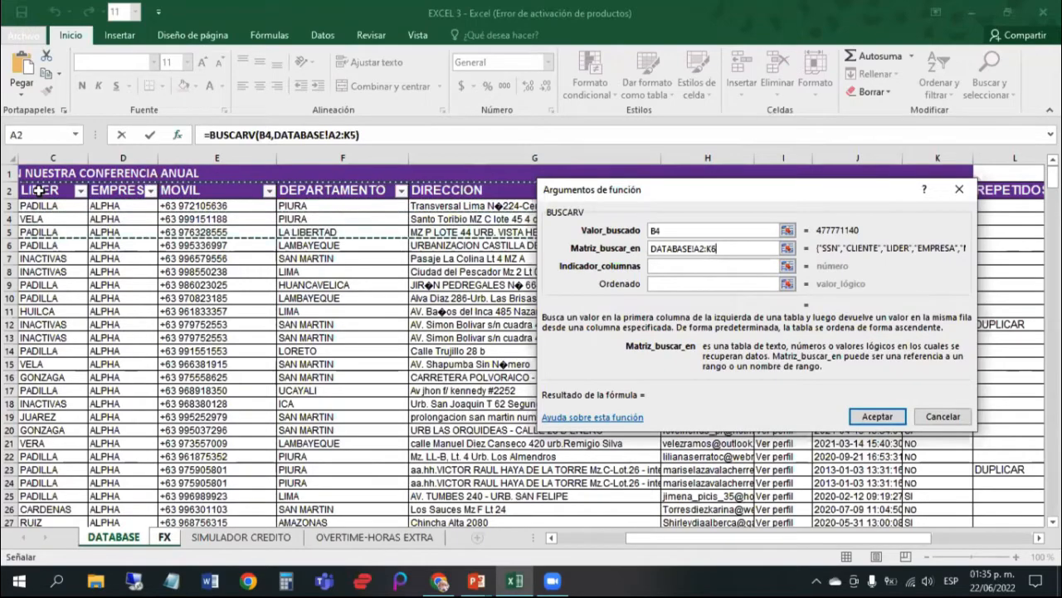
{"action": "key", "text": "shift+Down"}
{"action": "key", "text": "shift+Down"}
{"action": "key", "text": "shift+Down"}
{"action": "key", "text": "shift+Down"}
{"action": "key", "text": "shift+Down"}
{"action": "key", "text": "shift+Down"}
{"action": "key", "text": "shift+Down"}
{"action": "key", "text": "shift+Down"}
{"action": "key", "text": "shift+Down"}
{"action": "key", "text": "shift+Down"}
{"action": "key", "text": "shift+Down"}
{"action": "key", "text": "shift+Down"}
{"action": "key", "text": "shift+Down"}
{"action": "key", "text": "shift+Down"}
{"action": "key", "text": "shift+Down"}
{"action": "key", "text": "shift+Down"}
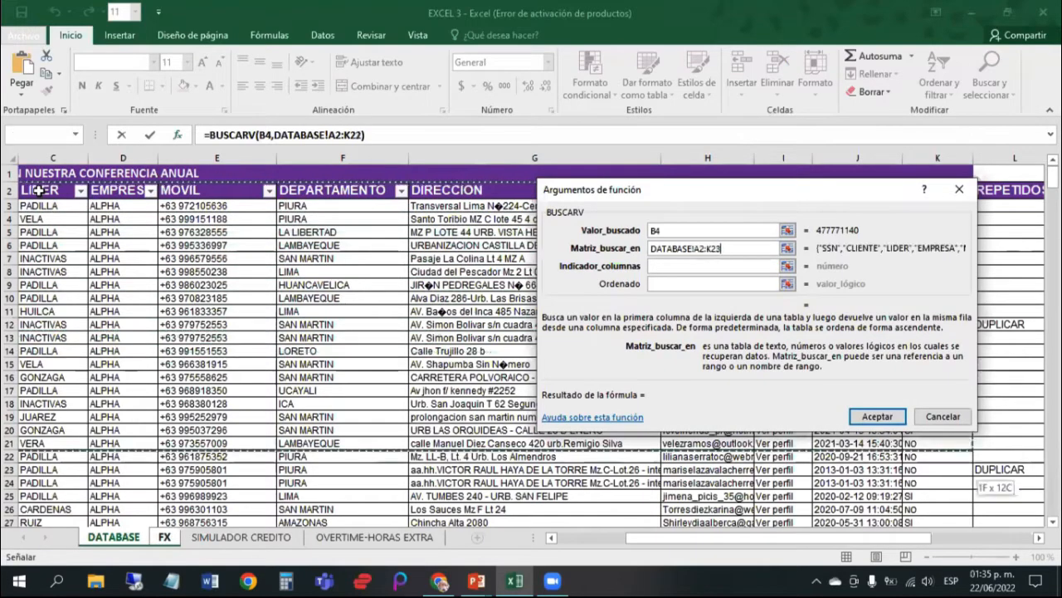
{"action": "key", "text": "shift+Down"}
{"action": "key", "text": "shift+Down"}
{"action": "key", "text": "shift+Down"}
{"action": "key", "text": "shift+Down"}
{"action": "key", "text": "shift+Down"}
{"action": "key", "text": "shift+Down"}
{"action": "key", "text": "shift+Down"}
{"action": "key", "text": "shift+Down"}
{"action": "key", "text": "shift+Down"}
{"action": "key", "text": "shift+Down"}
{"action": "key", "text": "shift+Down"}
{"action": "key", "text": "shift+Down"}
{"action": "key", "text": "shift+Down"}
{"action": "key", "text": "shift+Down"}
{"action": "key", "text": "shift+Down"}
{"action": "key", "text": "shift+Down"}
{"action": "key", "text": "shift+Down"}
{"action": "key", "text": "shift+Down"}
{"action": "key", "text": "shift+Down"}
{"action": "key", "text": "shift+Down"}
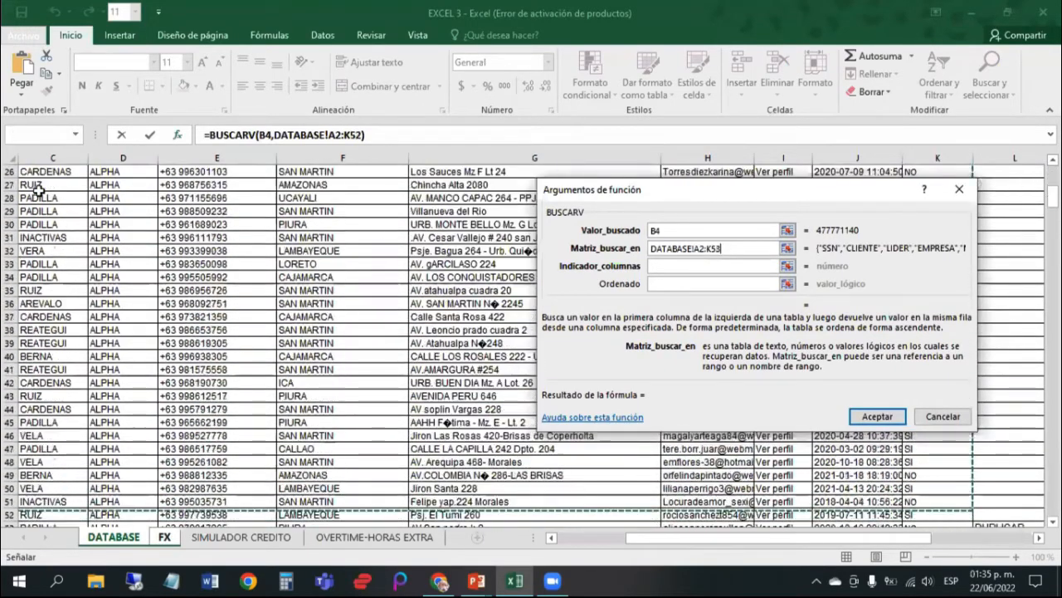
{"action": "key", "text": "shift+Down"}
{"action": "key", "text": "shift+Down"}
{"action": "key", "text": "shift+Down"}
{"action": "key", "text": "shift+Down"}
{"action": "key", "text": "shift+Down"}
{"action": "key", "text": "shift+Down"}
{"action": "key", "text": "shift+Down"}
{"action": "key", "text": "shift+Down"}
{"action": "key", "text": "shift+Down"}
{"action": "key", "text": "shift+Down"}
{"action": "key", "text": "shift+Down"}
{"action": "key", "text": "shift+Down"}
{"action": "key", "text": "shift+Down"}
{"action": "key", "text": "shift+Down"}
{"action": "key", "text": "shift+Down"}
{"action": "key", "text": "shift+Down"}
{"action": "key", "text": "shift+Down"}
{"action": "key", "text": "shift+Down"}
{"action": "key", "text": "shift+Down"}
{"action": "key", "text": "shift+Down"}
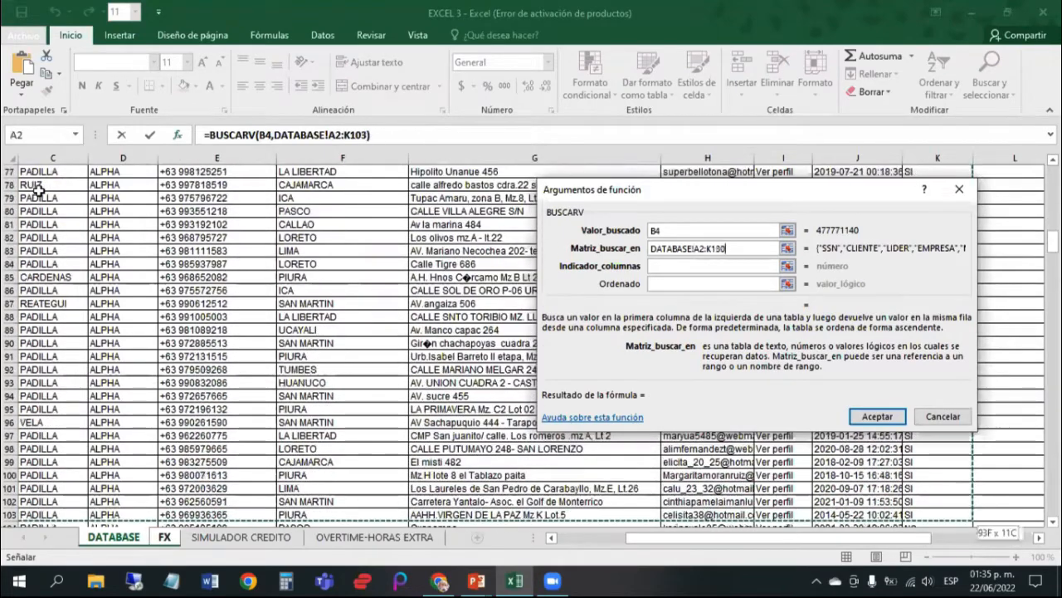
{"action": "key", "text": "shift+Down"}
{"action": "key", "text": "shift+Down"}
{"action": "key", "text": "shift+Down"}
{"action": "key", "text": "shift+Down"}
{"action": "key", "text": "shift+Down"}
{"action": "key", "text": "shift+Down"}
{"action": "key", "text": "shift+Down"}
{"action": "key", "text": "shift+Down"}
{"action": "key", "text": "shift+Down"}
{"action": "key", "text": "shift+Down"}
{"action": "key", "text": "shift+Down"}
{"action": "key", "text": "shift+Down"}
{"action": "key", "text": "shift+Down"}
{"action": "key", "text": "shift+Down"}
{"action": "key", "text": "shift+Down"}
{"action": "key", "text": "shift+Down"}
{"action": "key", "text": "shift+Down"}
{"action": "key", "text": "shift+Down"}
{"action": "key", "text": "shift+Down"}
{"action": "key", "text": "shift+Down"}
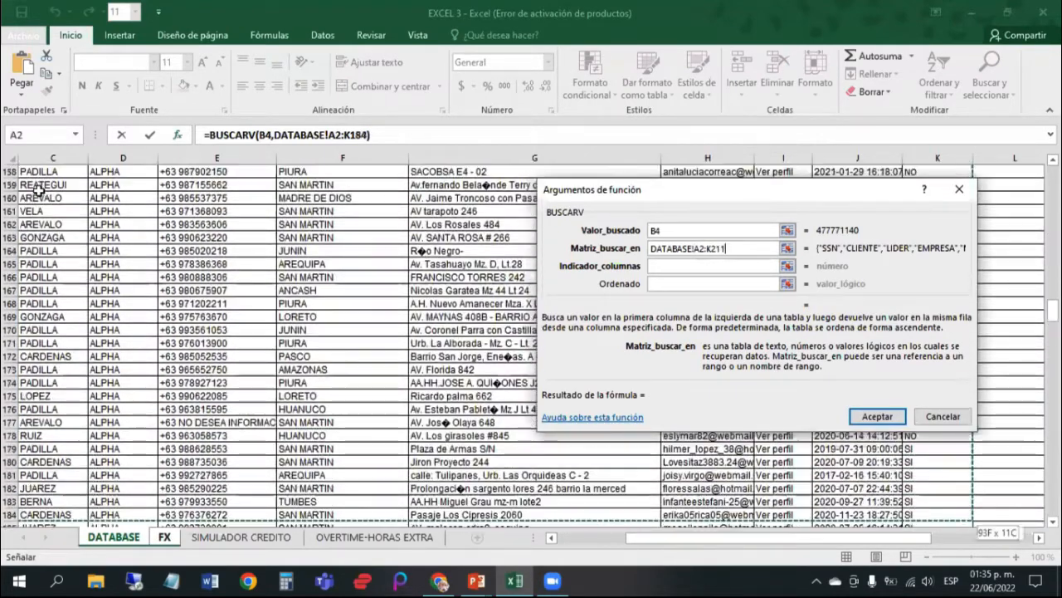
{"action": "key", "text": "ctrl+shift+Down"}
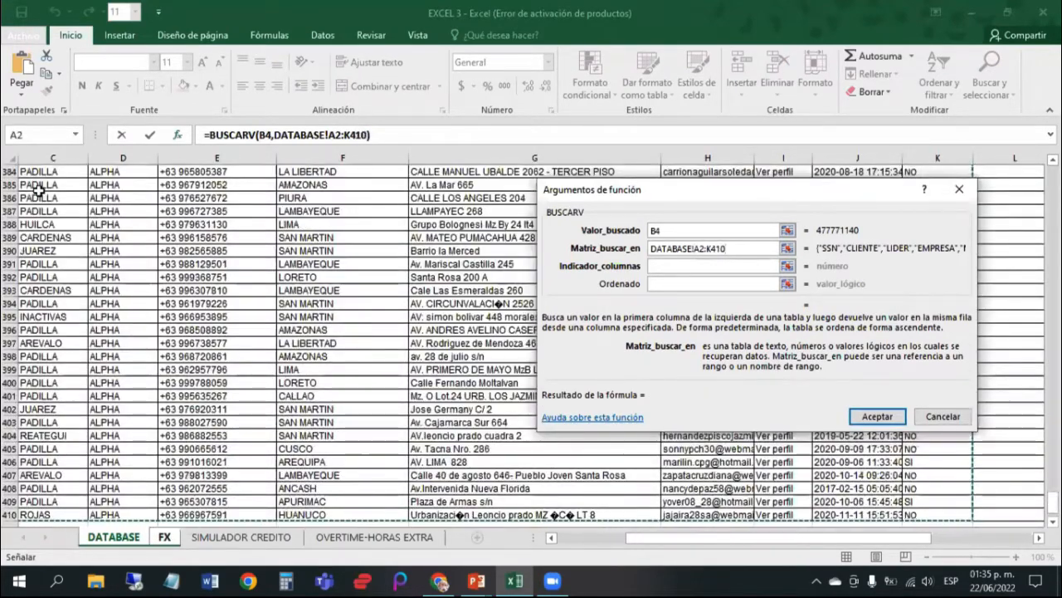
{"action": "key", "text": "shift+Down"}
{"action": "key", "text": "shift+Up"}
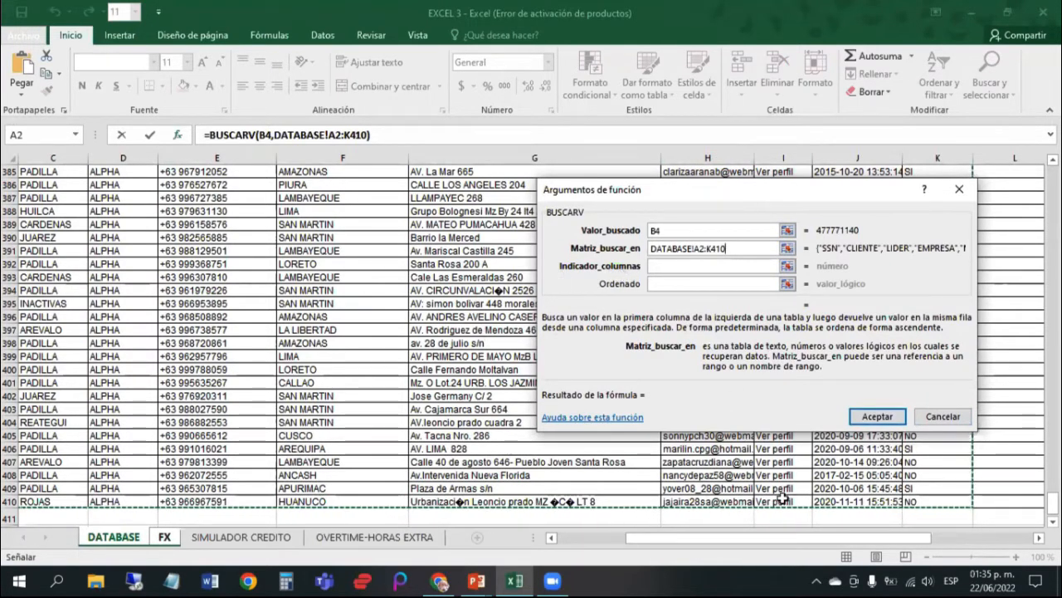
{"action": "left_click_drag", "start_coordinate": [728, 541], "coordinate": [643, 543]}
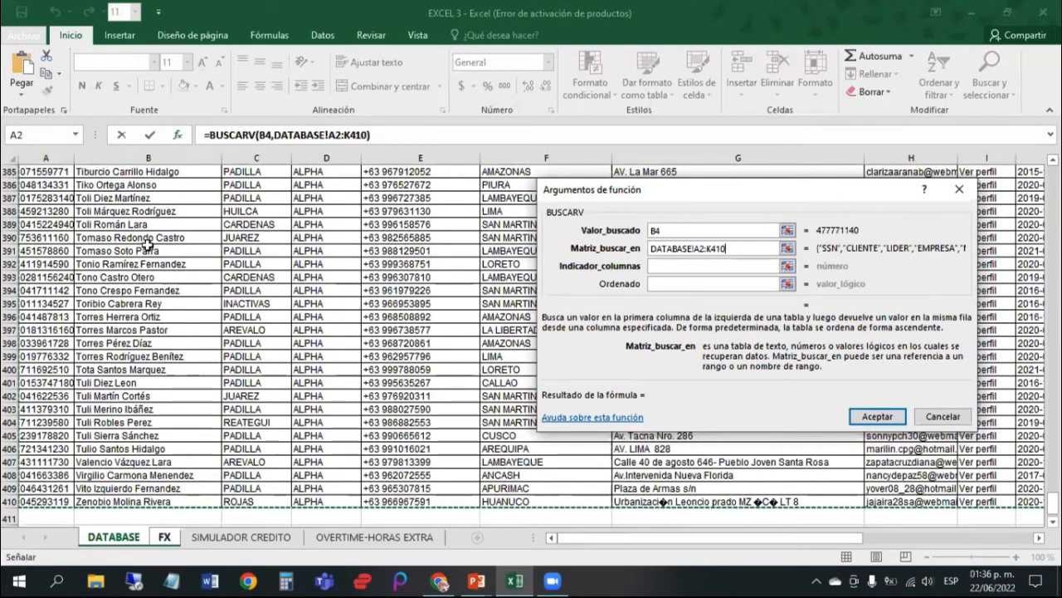
Step: Enter column index 2 and falso for an exact match in the BUSCARV arguments
{"action": "left_click", "coordinate": [668, 265]}
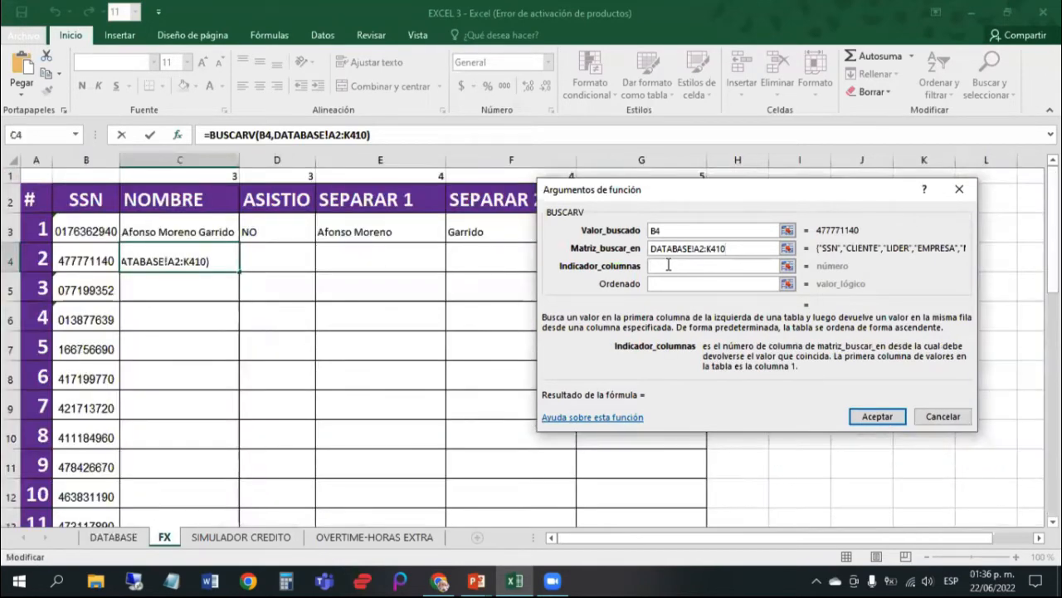
{"action": "type", "text": "2"}
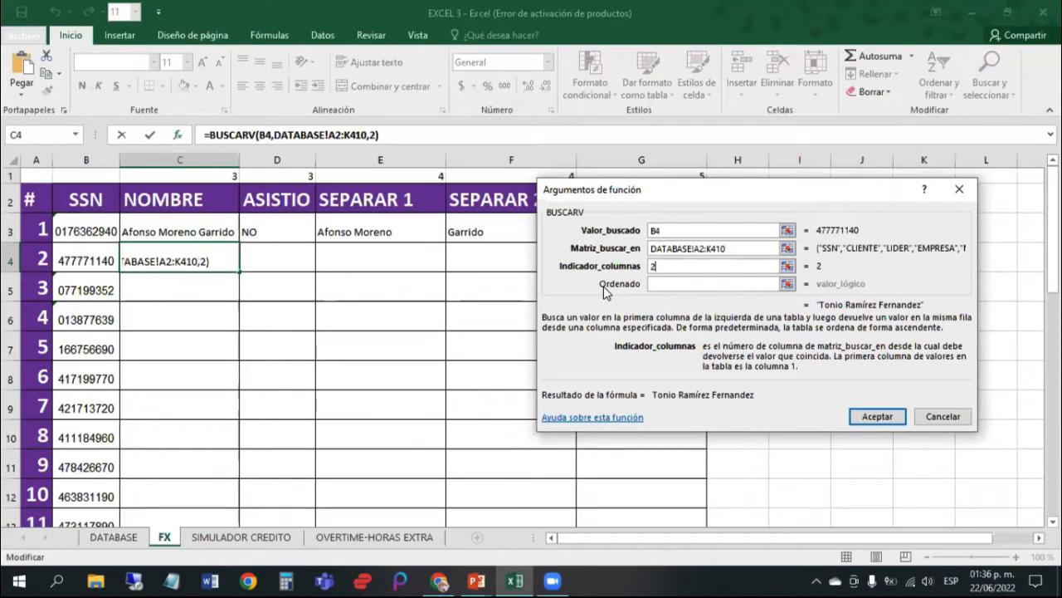
{"action": "left_click", "coordinate": [654, 283]}
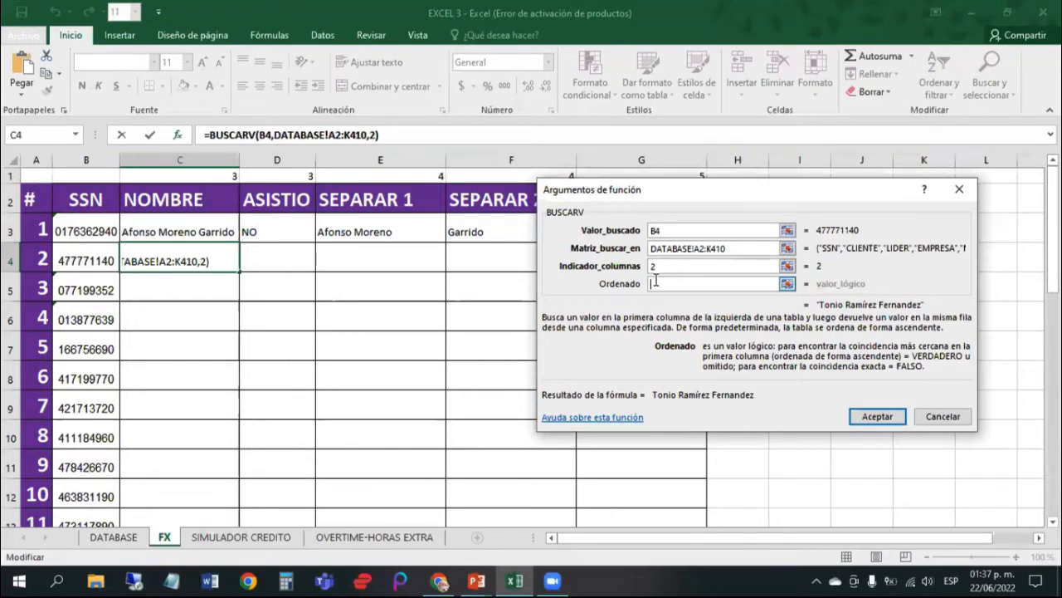
{"action": "type", "text": "falso"}
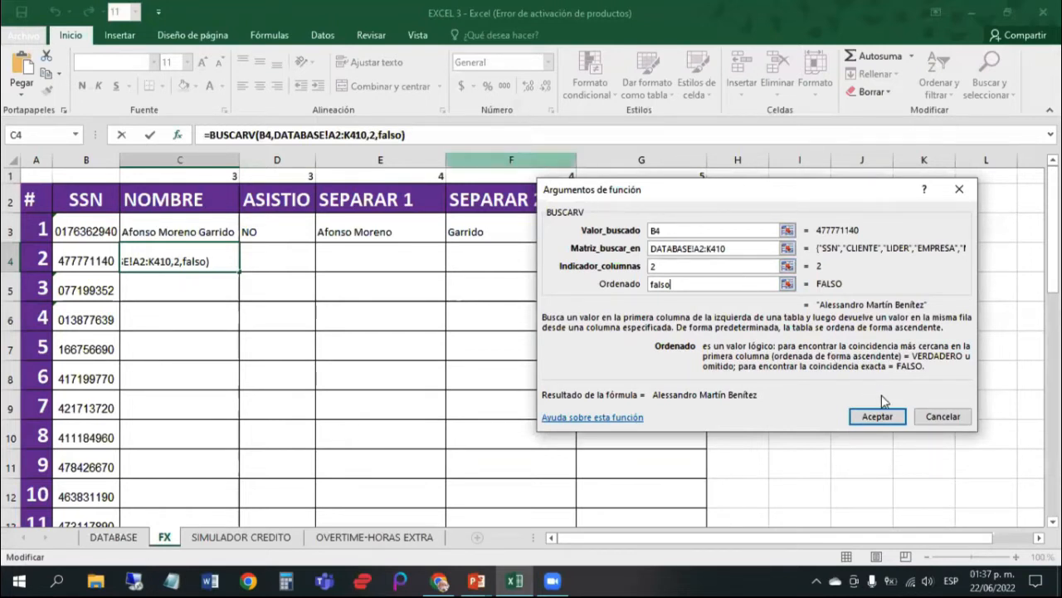
Step: Confirm =BUSCARV(B4,DATABASE!A2:K410,2,falso) in C4
{"action": "left_click", "coordinate": [878, 417]}
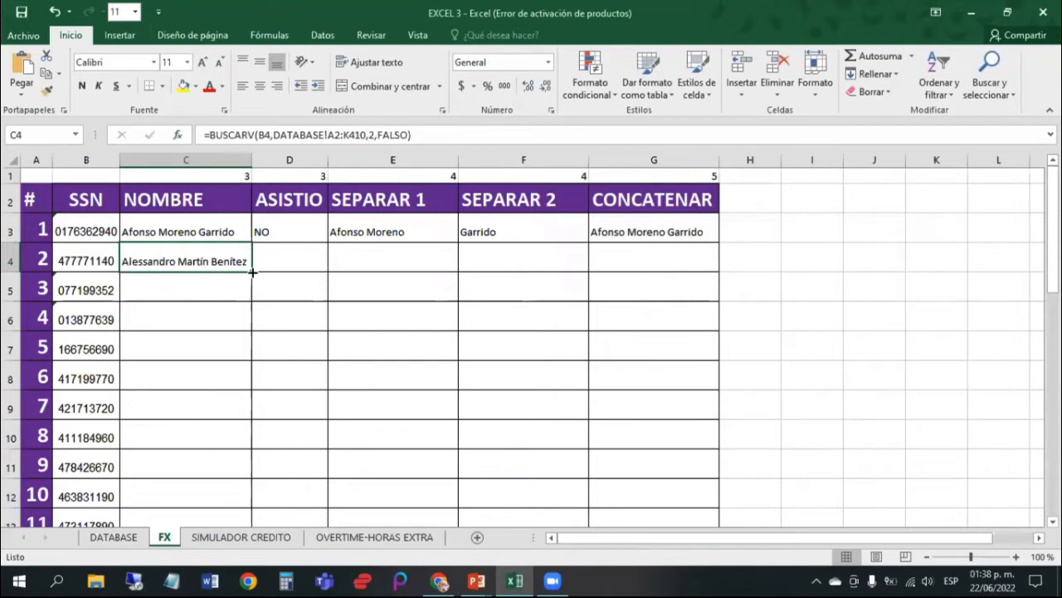
{"action": "scroll", "coordinate": [240, 280], "scroll_direction": "down", "scroll_amount": 6}
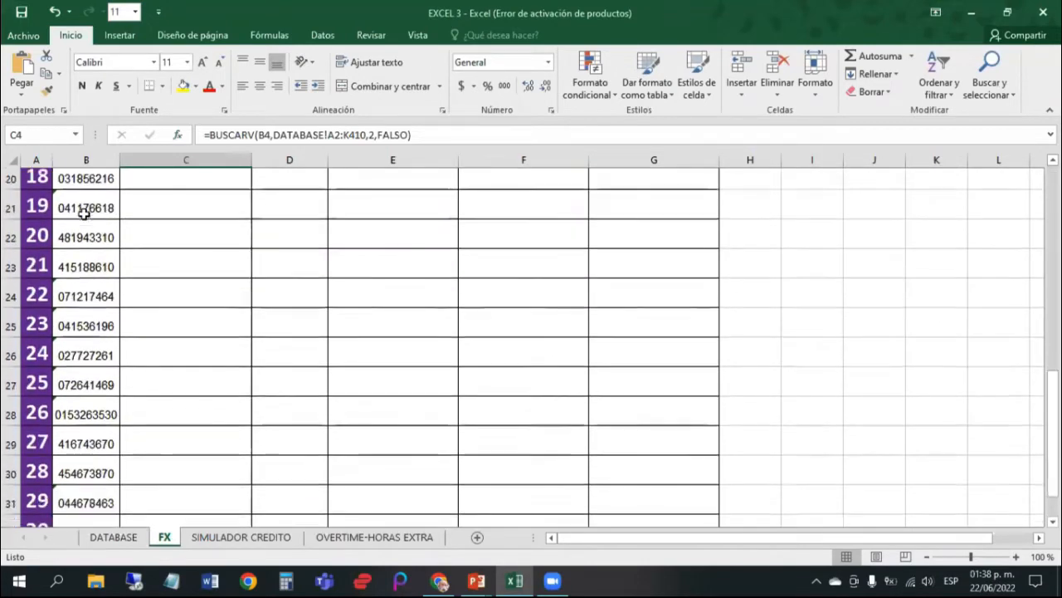
{"action": "scroll", "coordinate": [84, 214], "scroll_direction": "down", "scroll_amount": 4}
{"action": "scroll", "coordinate": [84, 213], "scroll_direction": "up", "scroll_amount": 9}
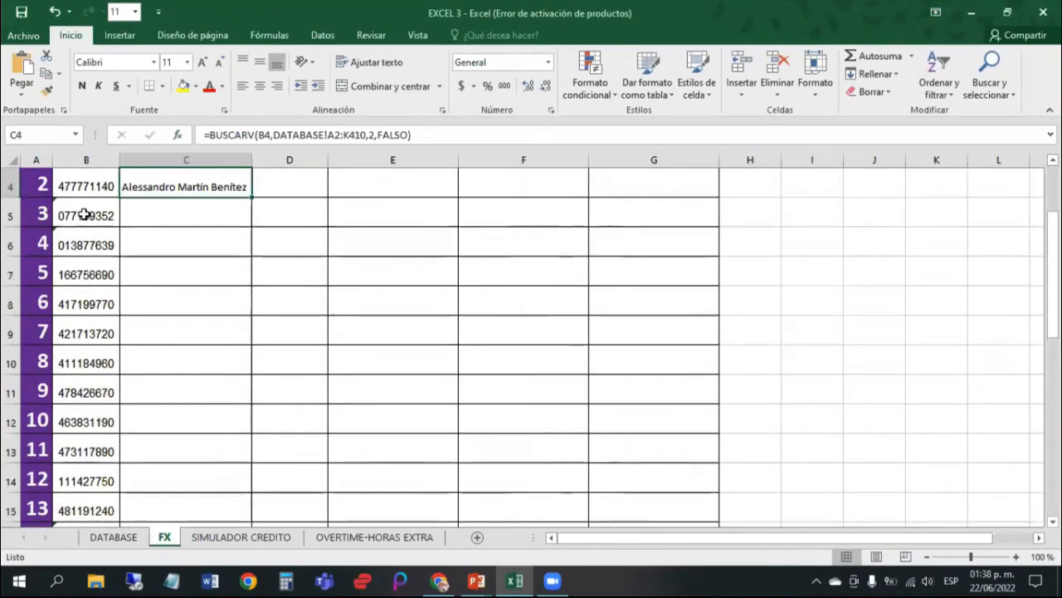
{"action": "scroll", "coordinate": [83, 213], "scroll_direction": "up", "scroll_amount": 1}
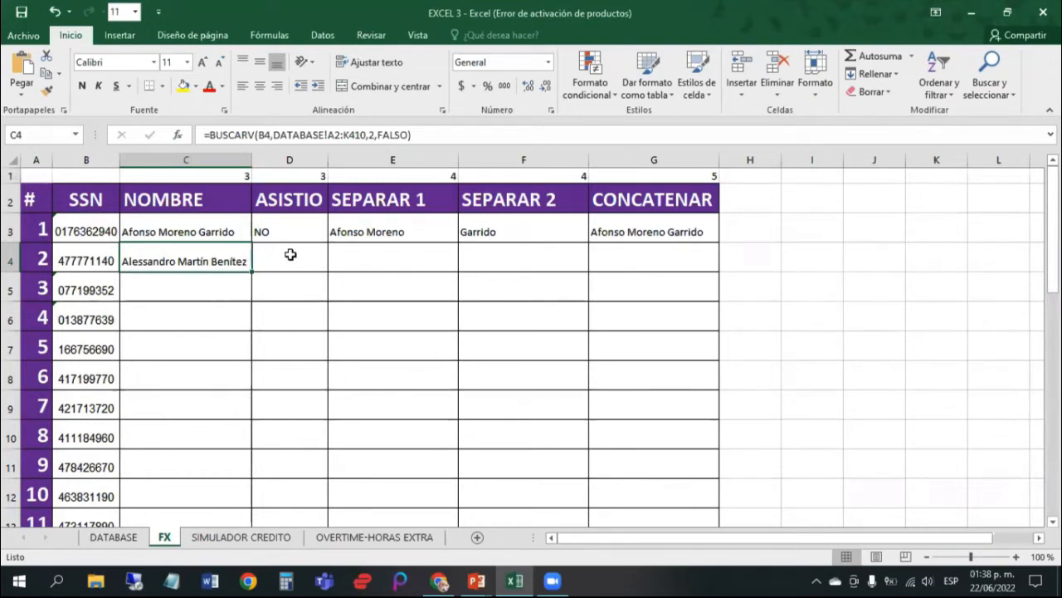
Step: Fill the name lookup down to C33 and autofit column C
{"action": "double_click", "coordinate": [251, 270]}
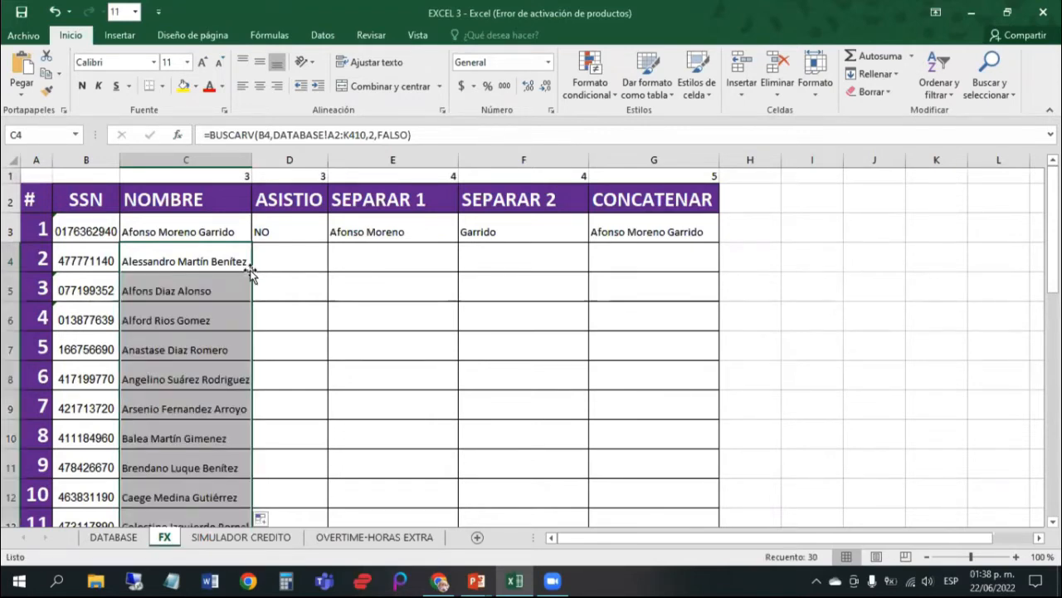
{"action": "scroll", "coordinate": [249, 274], "scroll_direction": "down", "scroll_amount": 5}
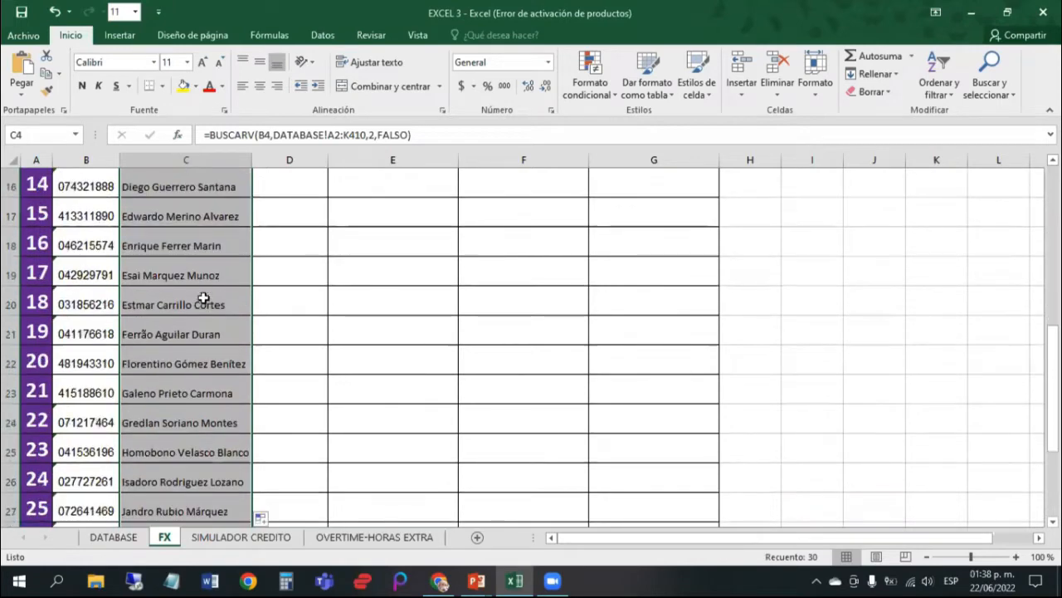
{"action": "scroll", "coordinate": [203, 298], "scroll_direction": "down", "scroll_amount": 2}
{"action": "scroll", "coordinate": [204, 300], "scroll_direction": "down", "scroll_amount": 2}
{"action": "left_click", "coordinate": [201, 302]}
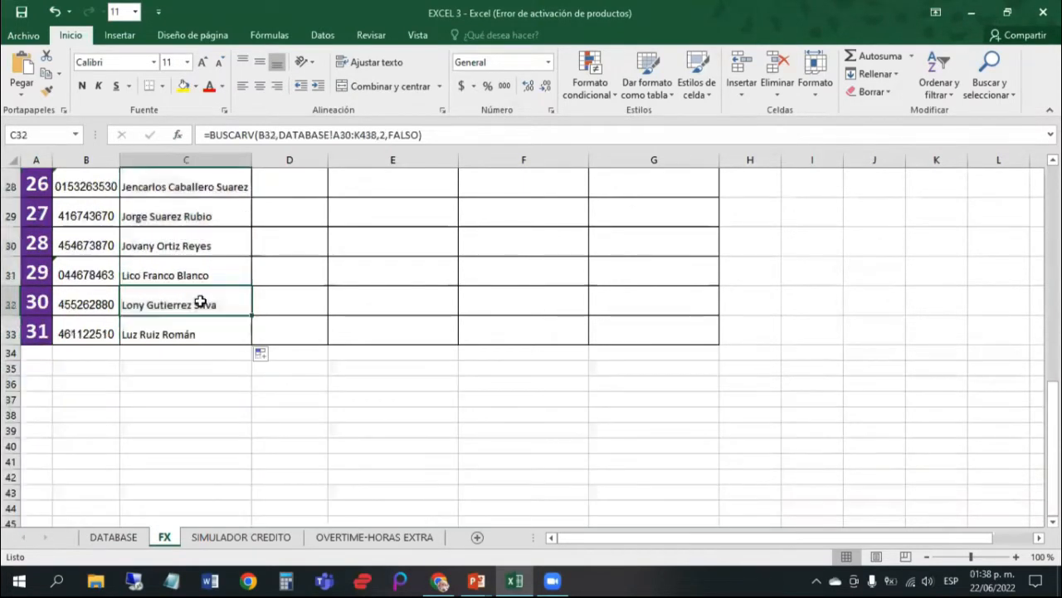
{"action": "scroll", "coordinate": [201, 302], "scroll_direction": "up", "scroll_amount": 8}
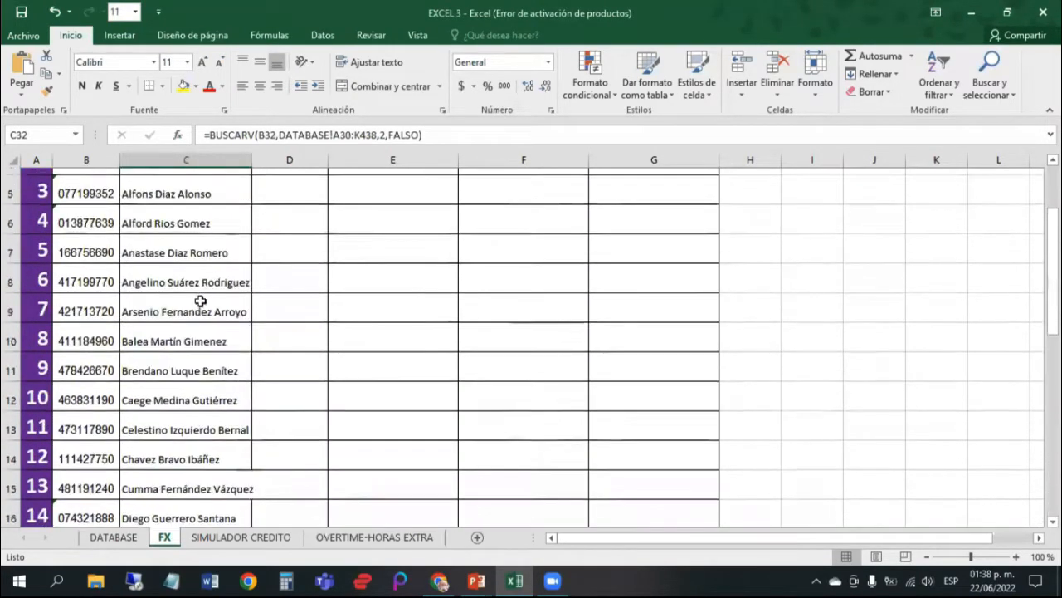
{"action": "scroll", "coordinate": [201, 302], "scroll_direction": "up", "scroll_amount": 2}
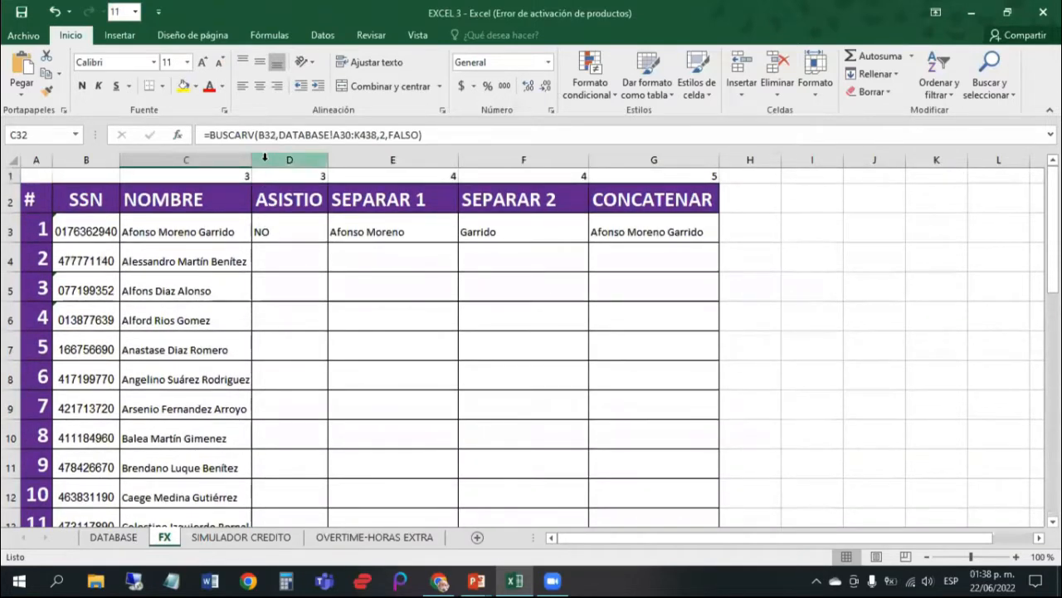
{"action": "double_click", "coordinate": [251, 160]}
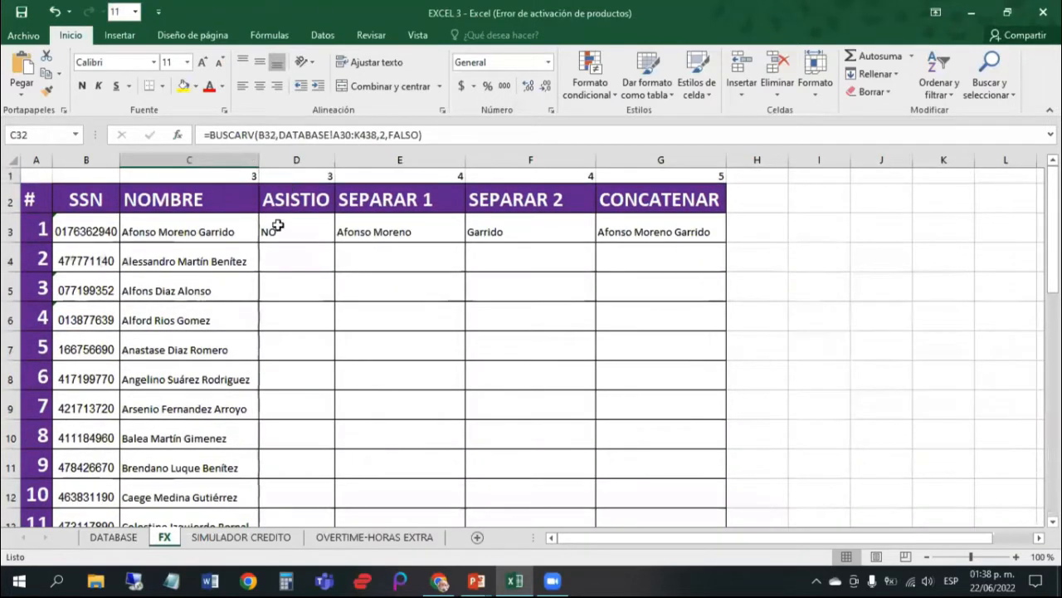
Step: Compare the ASISTIO formula in D3 and the name lookup in C4 before moving to D4
{"action": "left_click", "coordinate": [276, 226]}
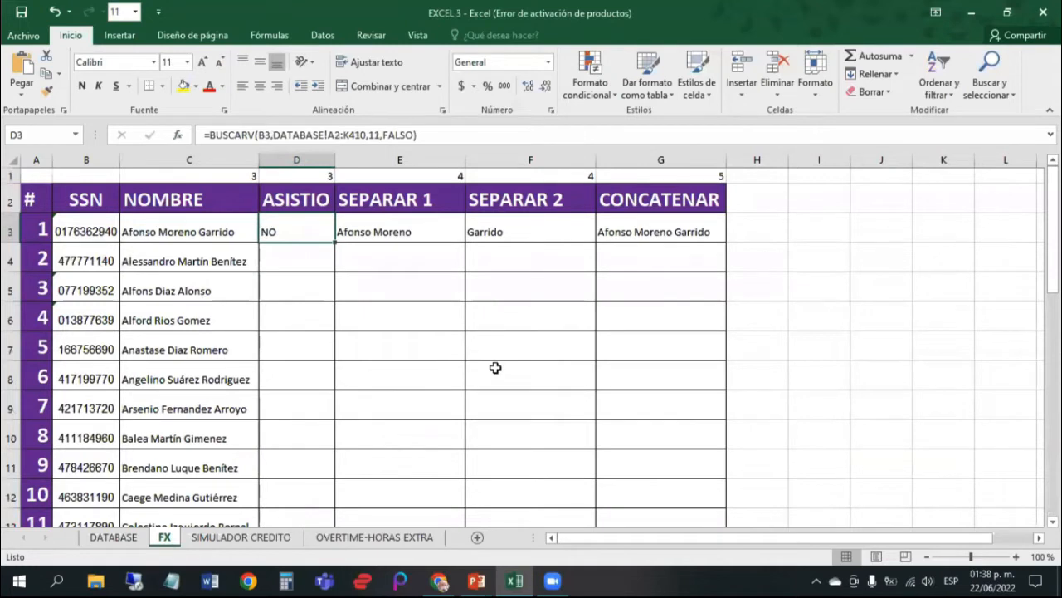
{"action": "key", "text": "Down"}
{"action": "key", "text": "Up"}
{"action": "key", "text": "Down"}
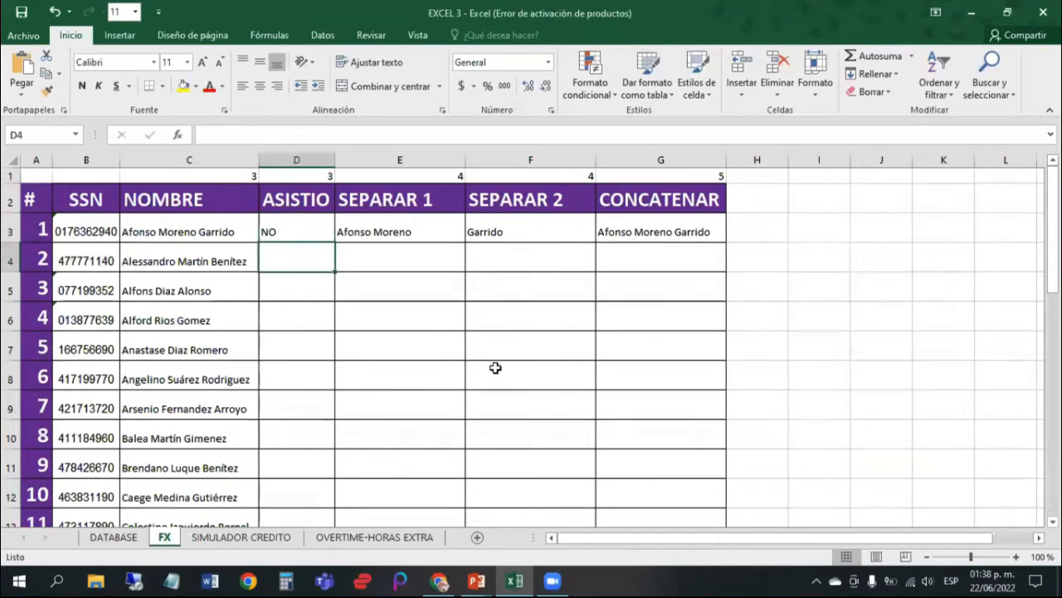
{"action": "key", "text": "Left"}
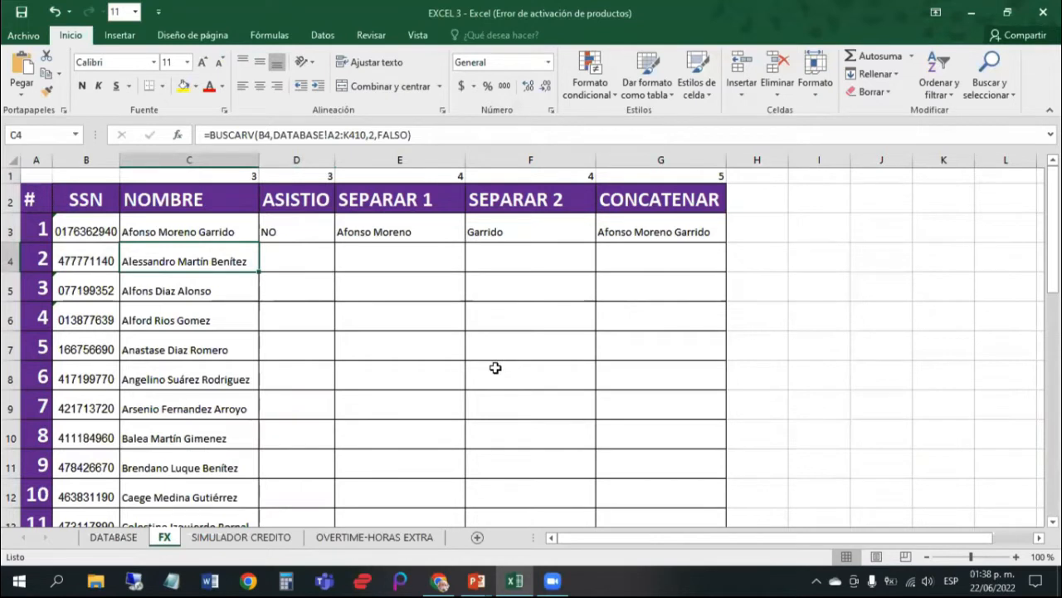
{"action": "key", "text": "Right"}
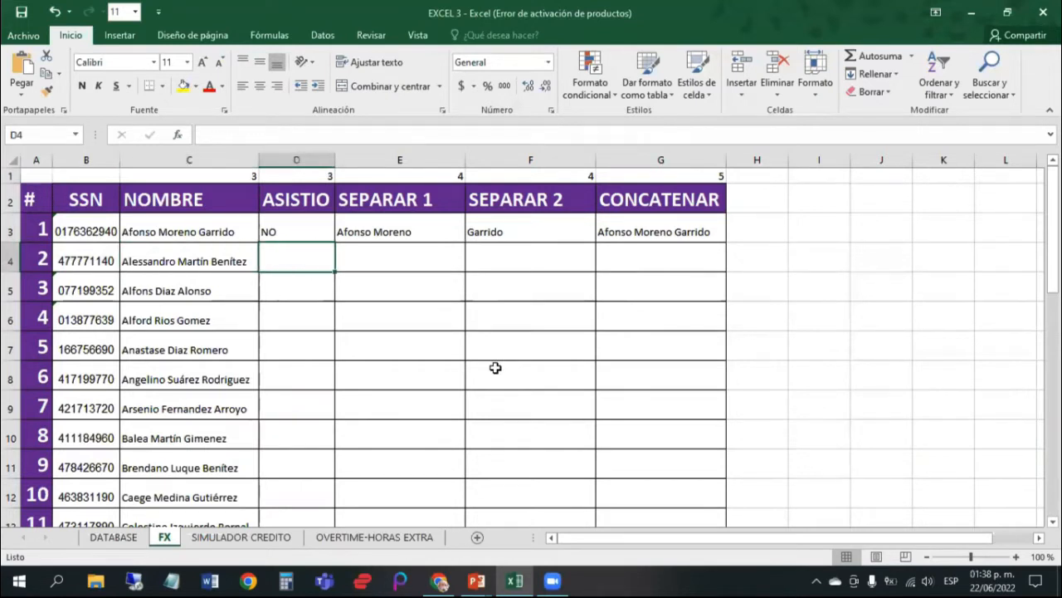
Step: Type =buscarv( in D4 with B4 as the lookup value, correcting typos
{"action": "type", "text": "=busacar"}
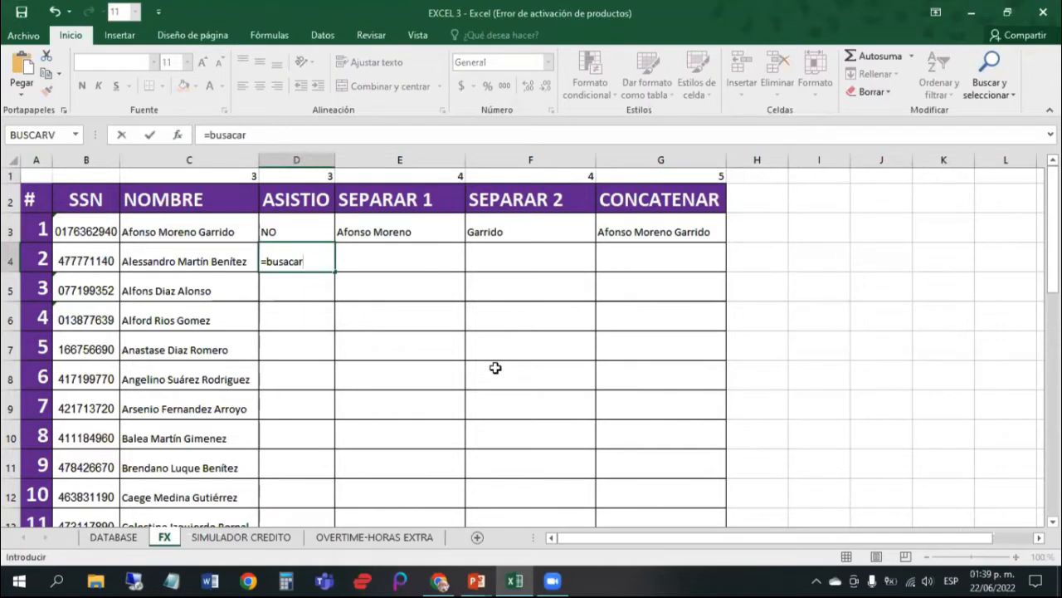
{"action": "key", "text": "Escape"}
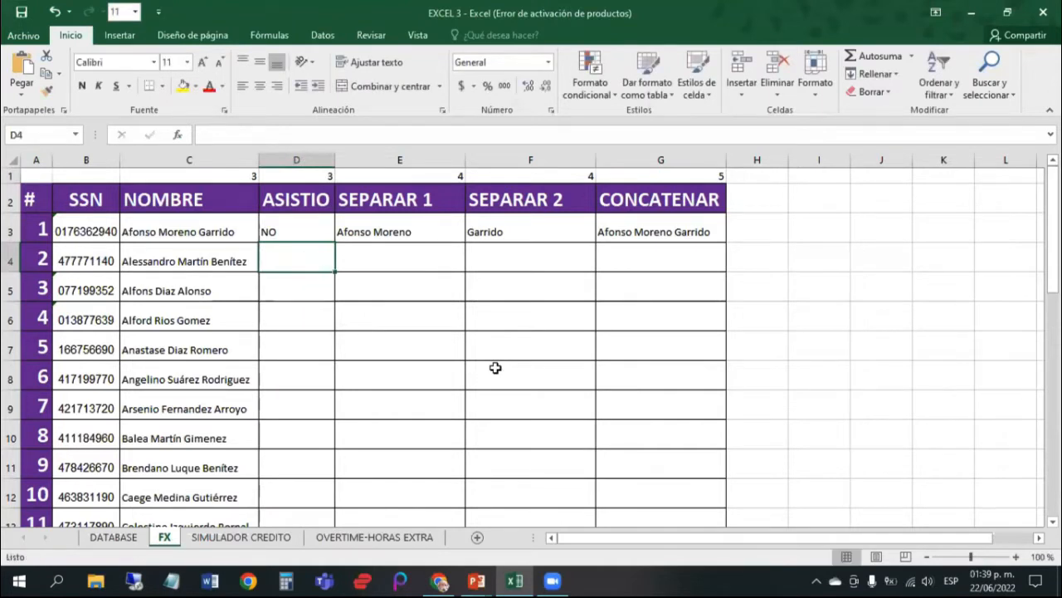
{"action": "type", "text": "=bius"}
{"action": "key", "text": "BackSpace"}
{"action": "key", "text": "BackSpace"}
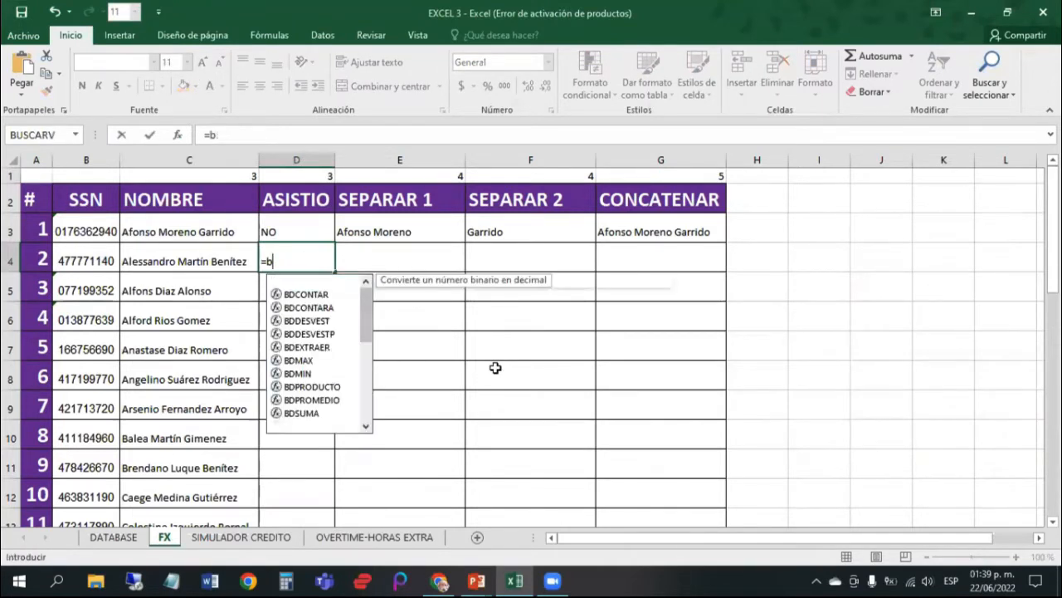
{"action": "type", "text": "uscarv"}
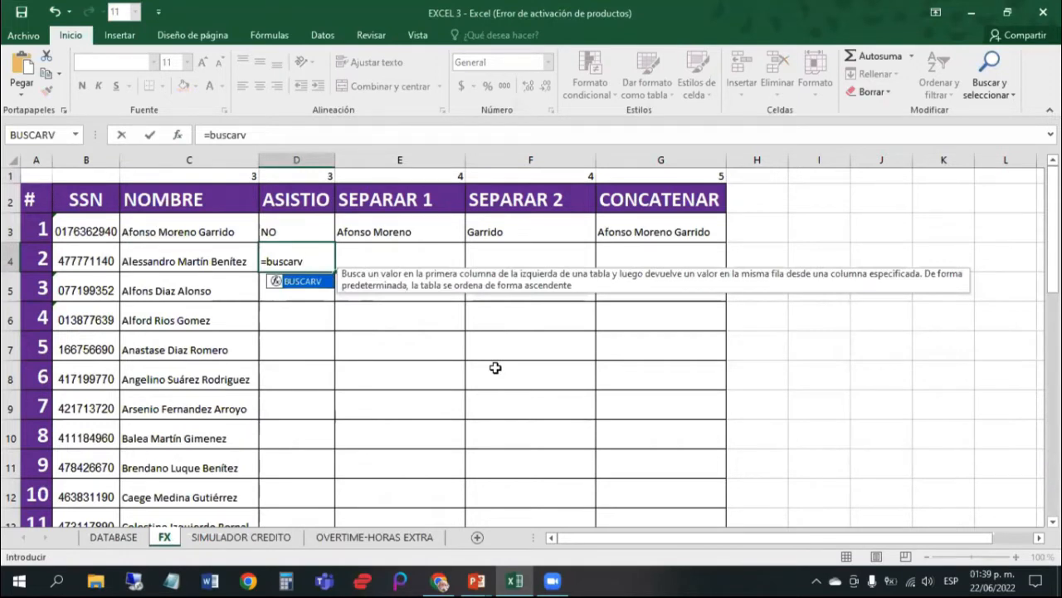
{"action": "type", "text": "("}
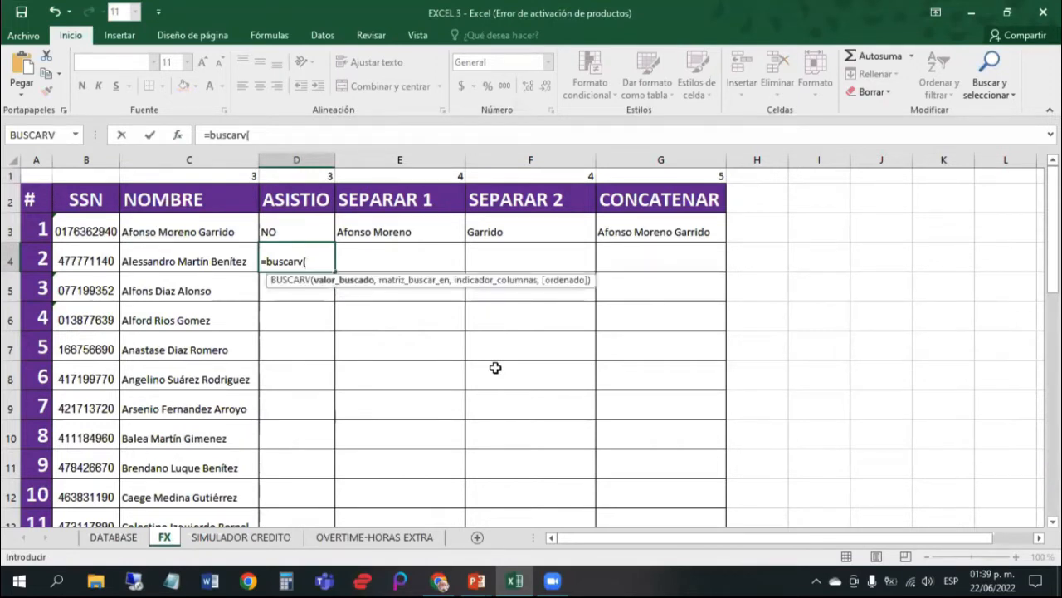
{"action": "left_click", "coordinate": [79, 258]}
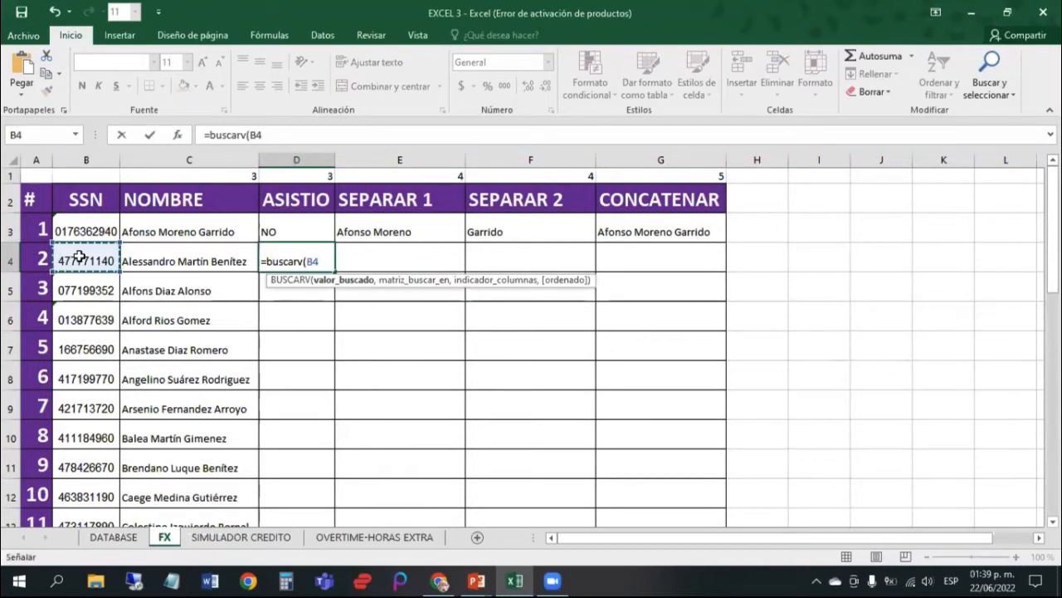
{"action": "type", "text": ","}
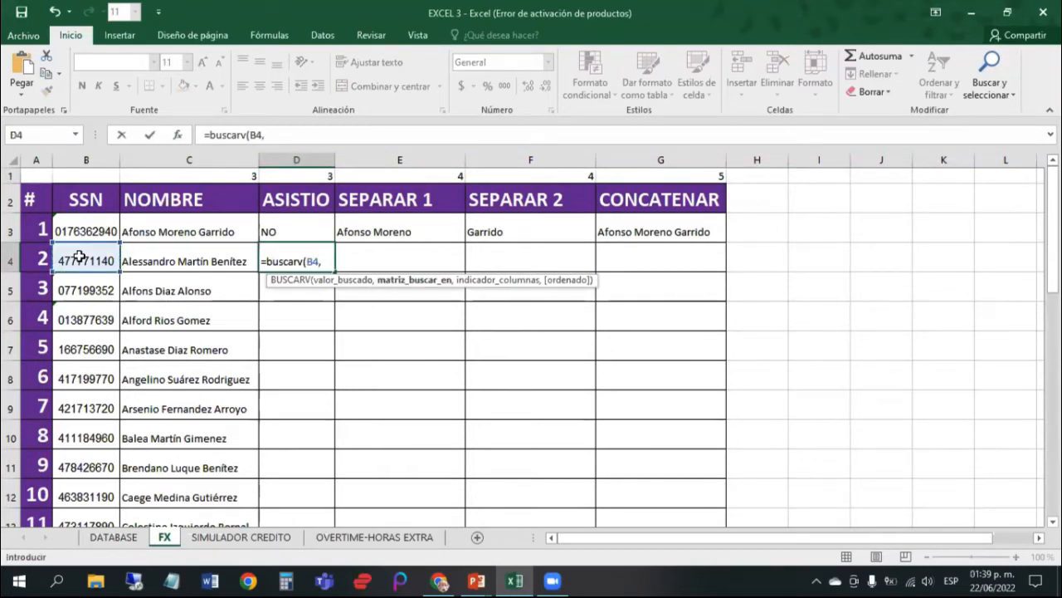
Step: Select A2:K410 on the DATABASE sheet as D4's lookup table, then return to FX
{"action": "left_click", "coordinate": [117, 538]}
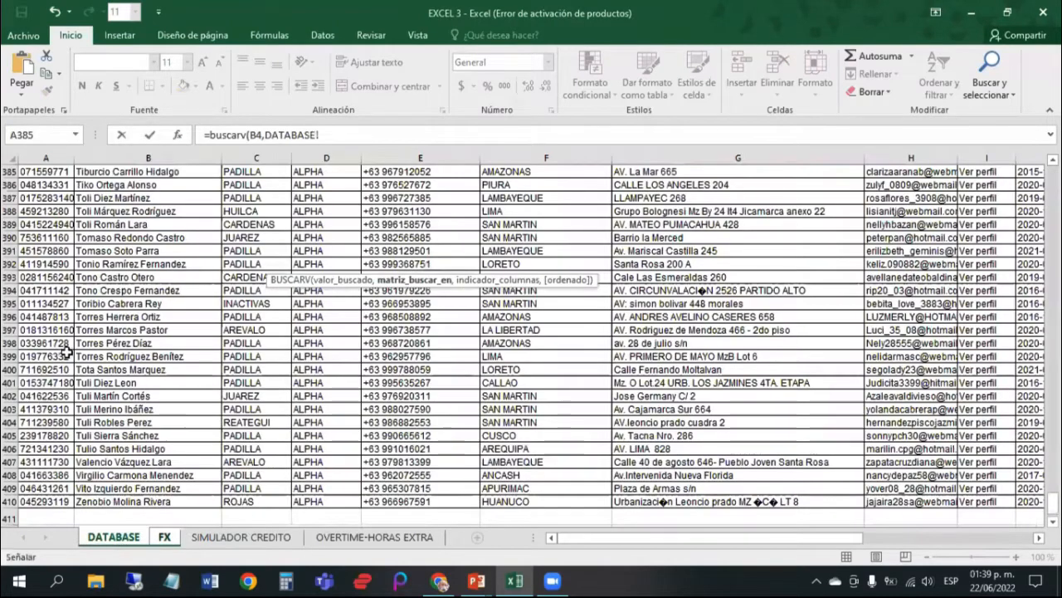
{"action": "scroll", "coordinate": [67, 350], "scroll_direction": "up", "scroll_amount": 20}
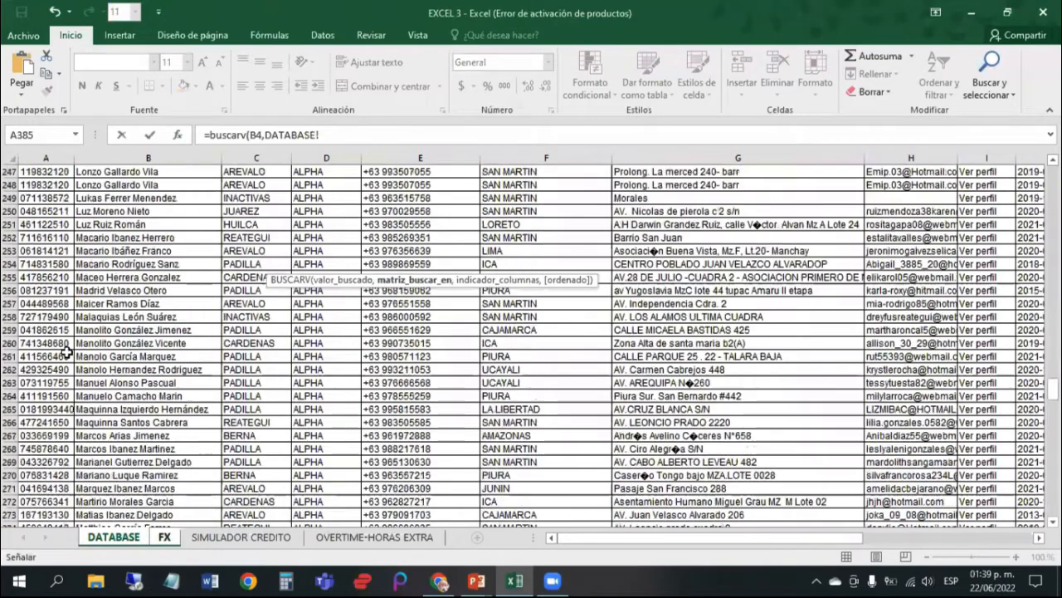
{"action": "scroll", "coordinate": [67, 350], "scroll_direction": "up", "scroll_amount": 20}
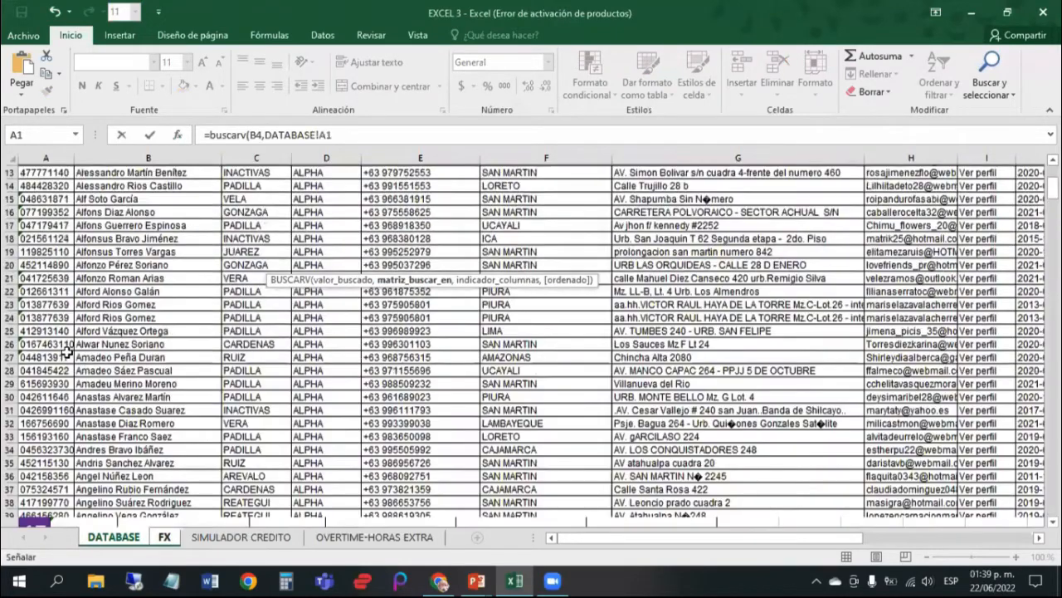
{"action": "left_click", "coordinate": [38, 173]}
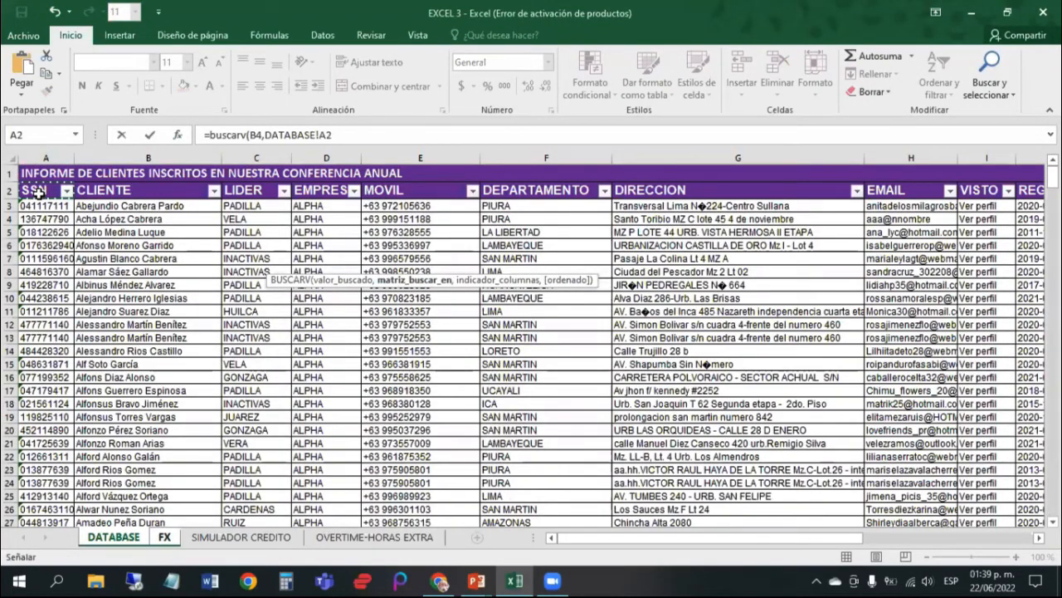
{"action": "key", "text": "ctrl+shift+Right"}
{"action": "key", "text": "shift+Left"}
{"action": "key", "text": "shift+Left"}
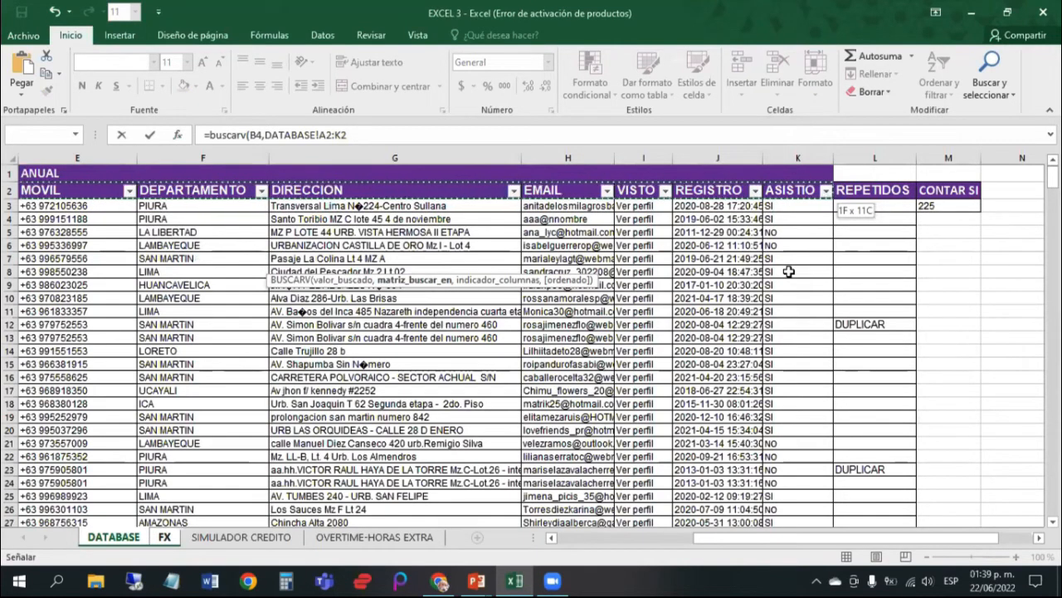
{"action": "key", "text": "ctrl+shift+Down"}
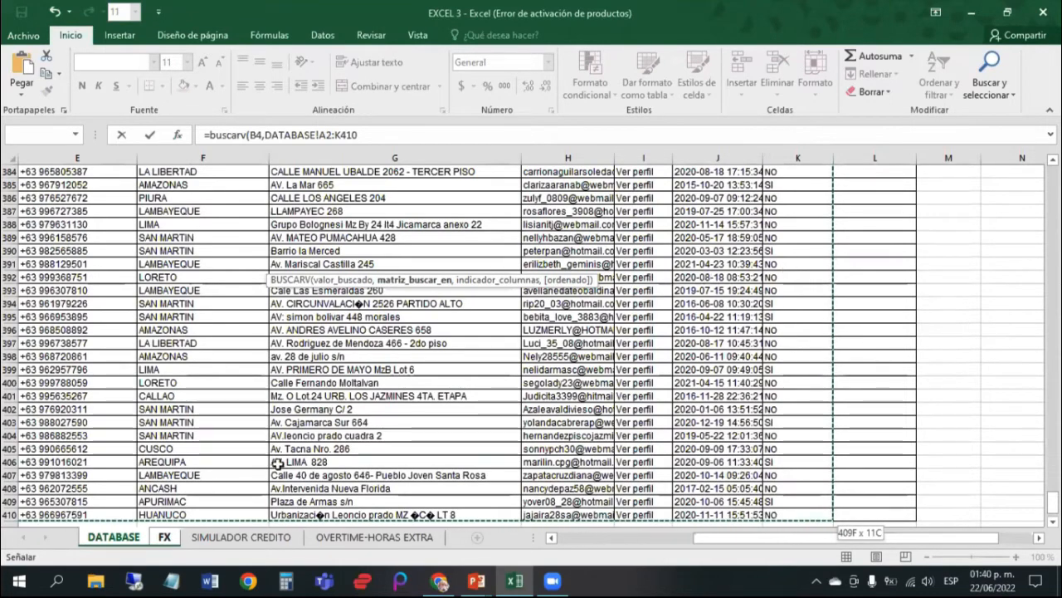
{"action": "left_click", "coordinate": [165, 538]}
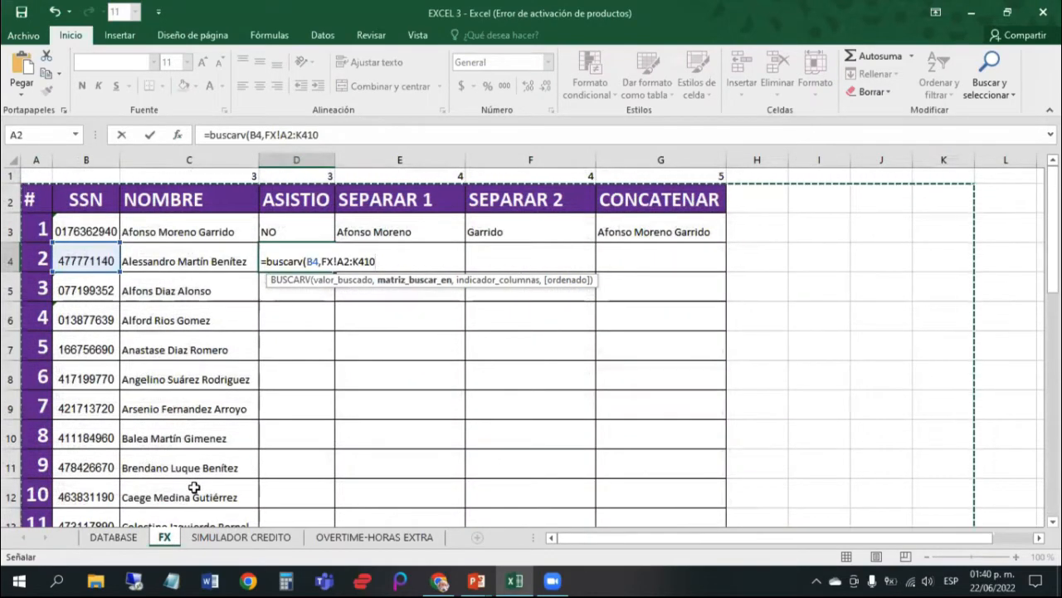
Step: Finish D4 as =BUSCARV(B4,FX!A2:K410,11,FALSO), which returns #N/A
{"action": "type", "text": ","}
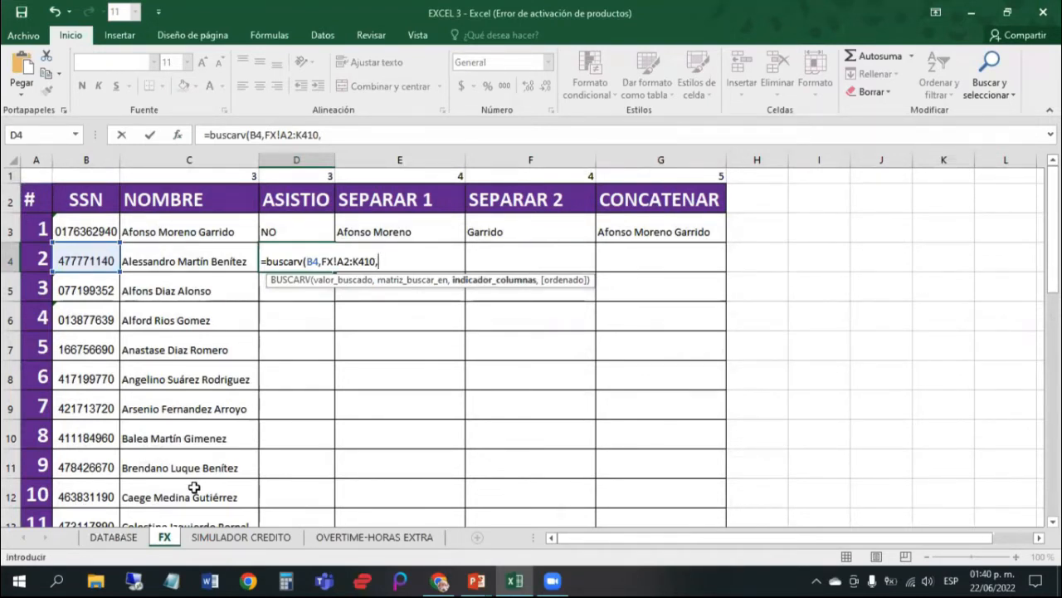
{"action": "type", "text": "11"}
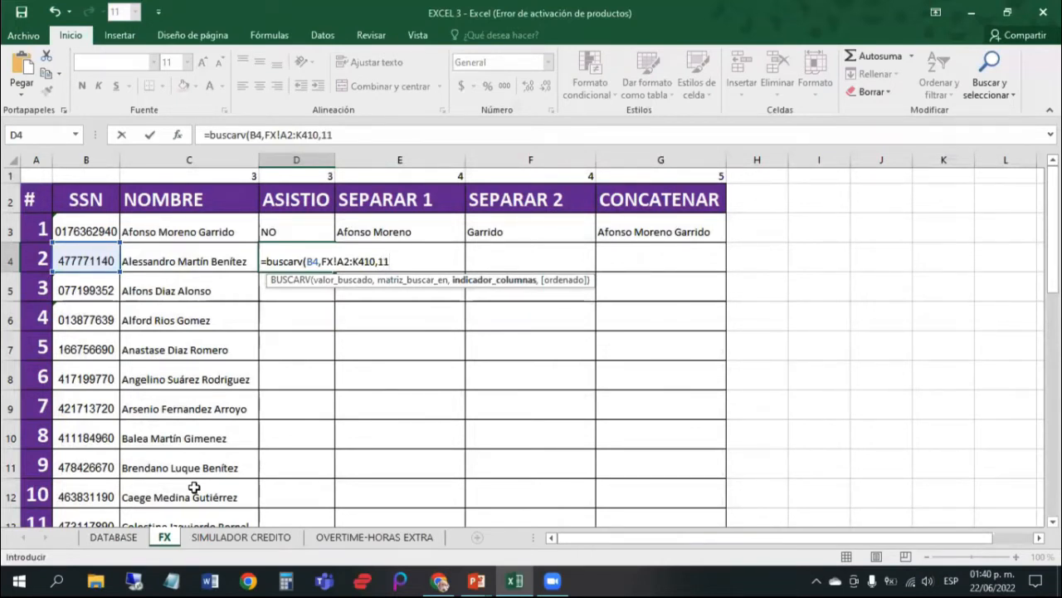
{"action": "type", "text": "1,"}
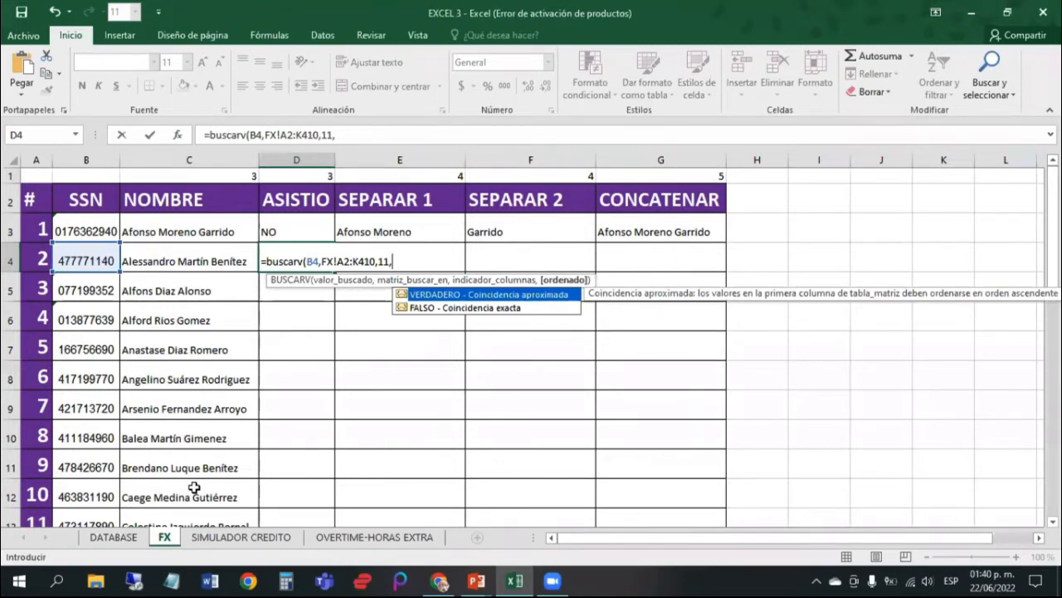
{"action": "type", "text": "falso)"}
{"action": "key", "text": "Return"}
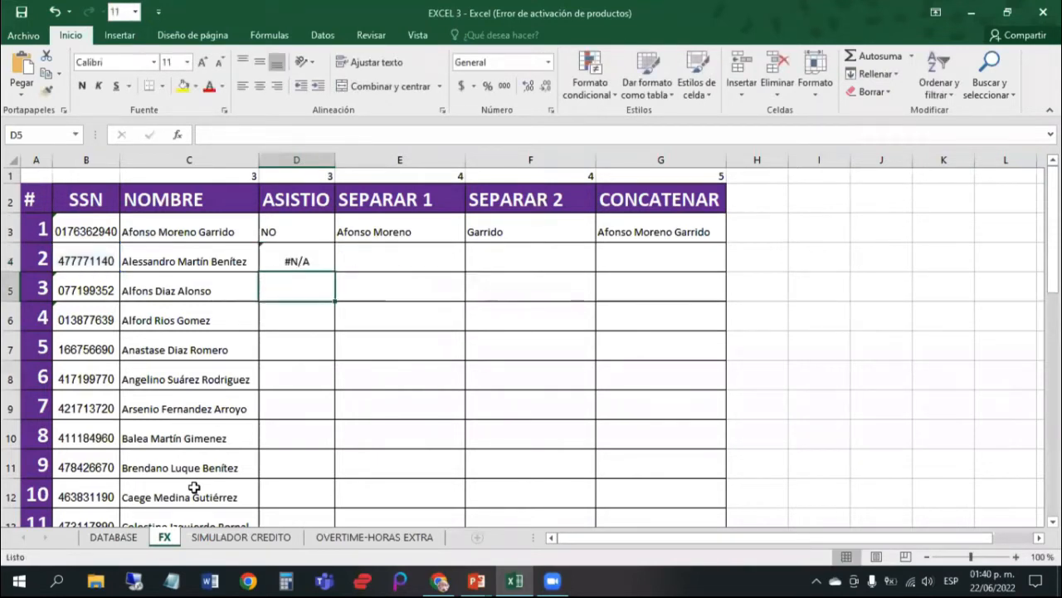
{"action": "key", "text": "Up"}
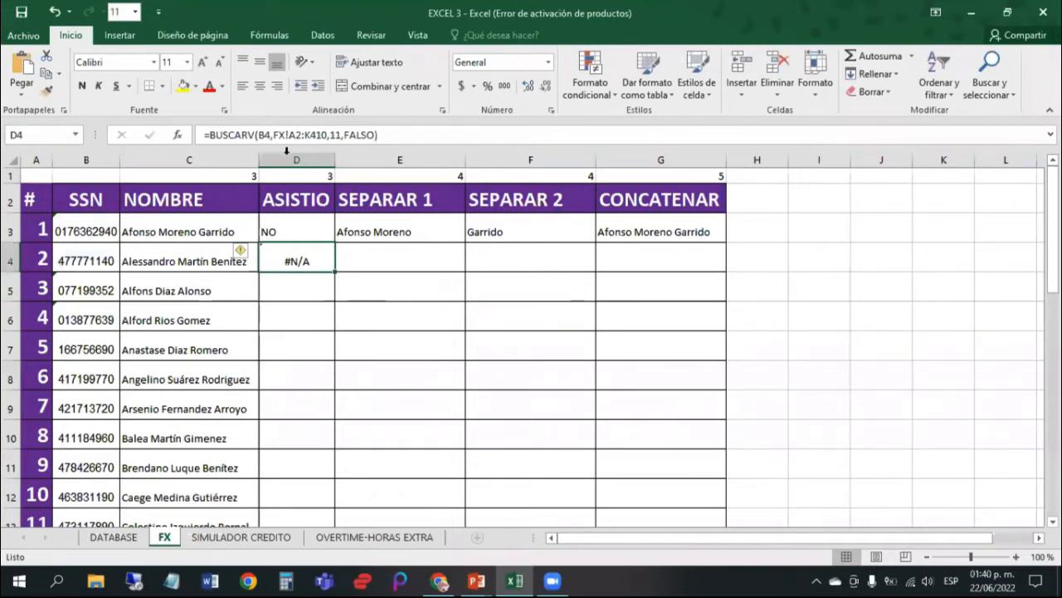
Step: Copy D3's working ASISTIO lookup into D4 and fill it down to D33
{"action": "left_click", "coordinate": [310, 235]}
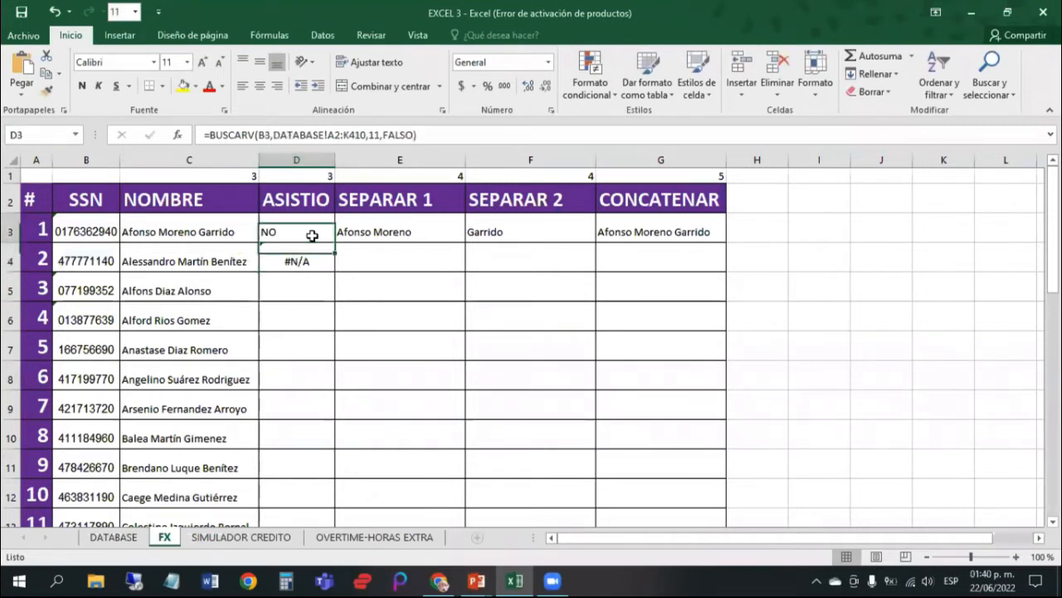
{"action": "left_click_drag", "start_coordinate": [329, 241], "coordinate": [338, 277]}
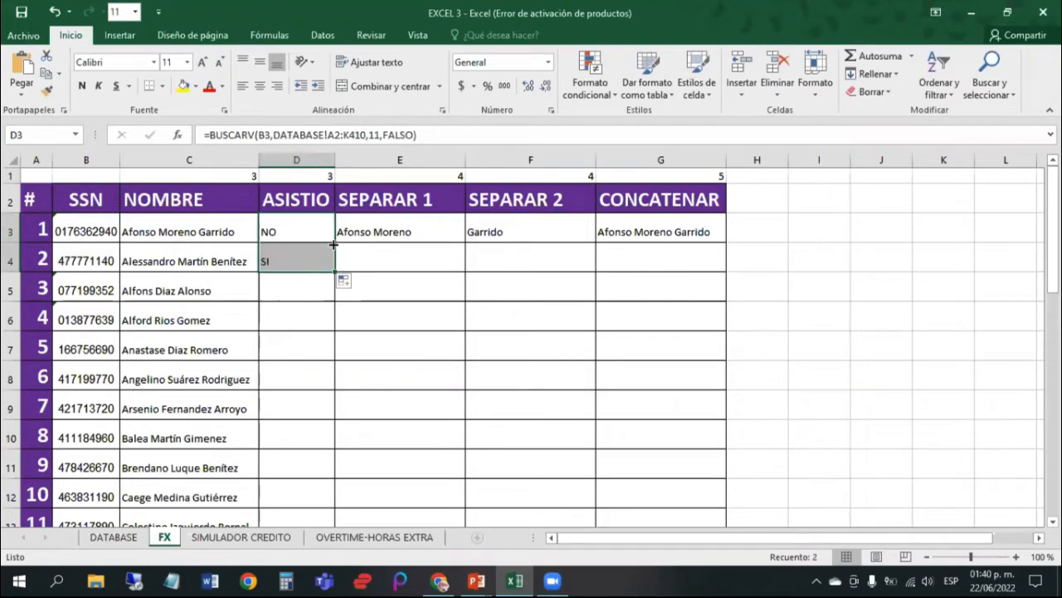
{"action": "double_click", "coordinate": [332, 268]}
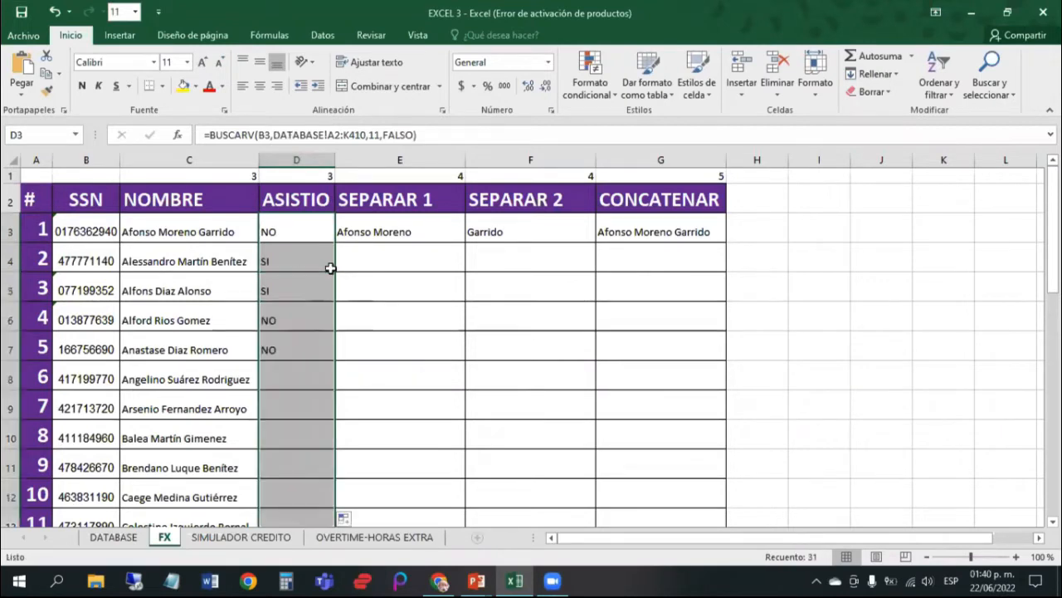
{"action": "scroll", "coordinate": [330, 268], "scroll_direction": "down", "scroll_amount": 9}
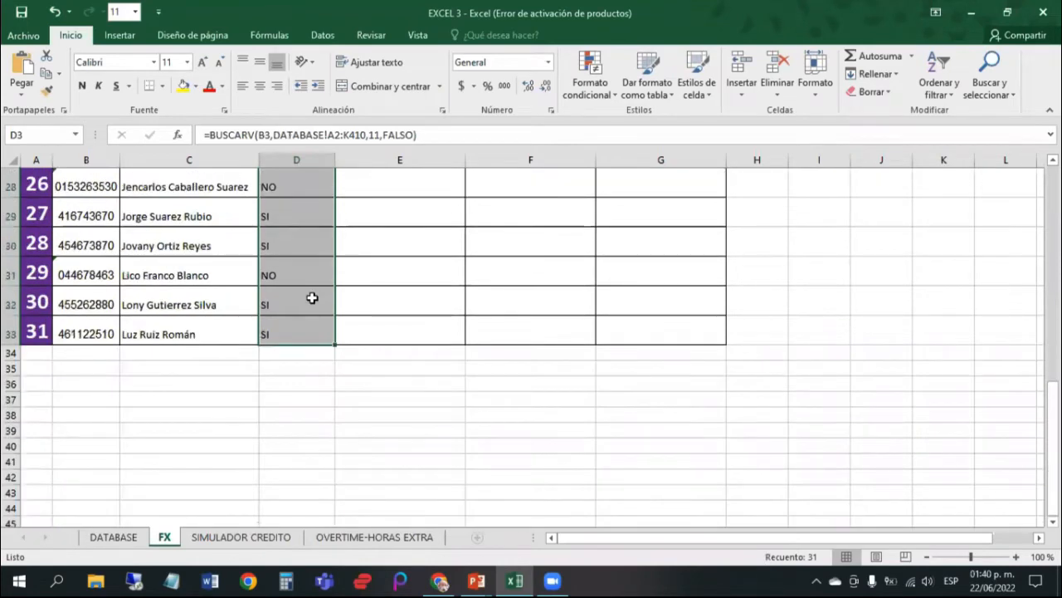
{"action": "scroll", "coordinate": [311, 297], "scroll_direction": "up", "scroll_amount": 9}
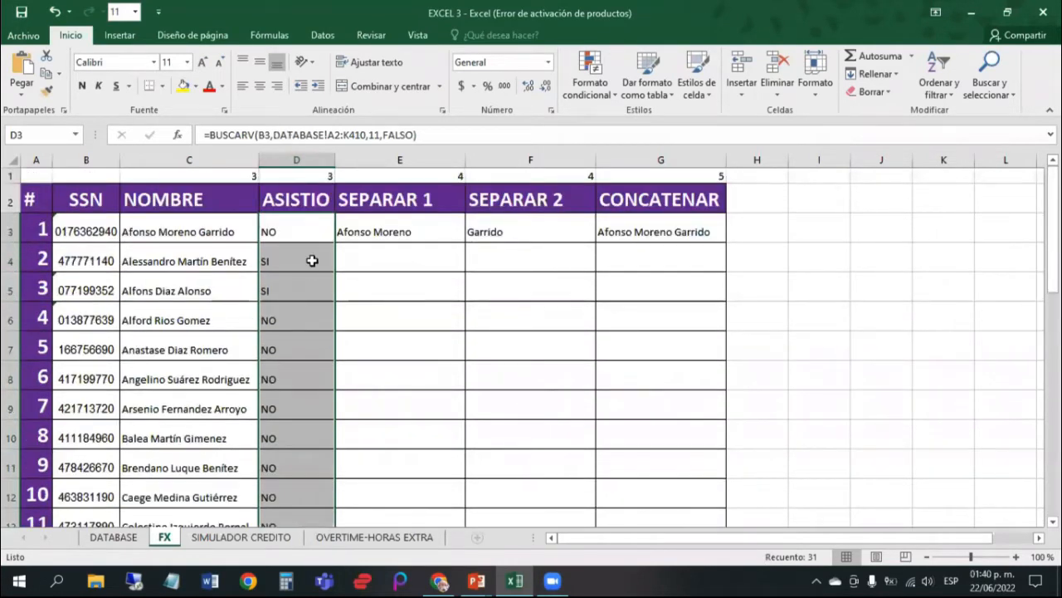
{"action": "left_click", "coordinate": [312, 261]}
{"action": "left_click", "coordinate": [324, 222]}
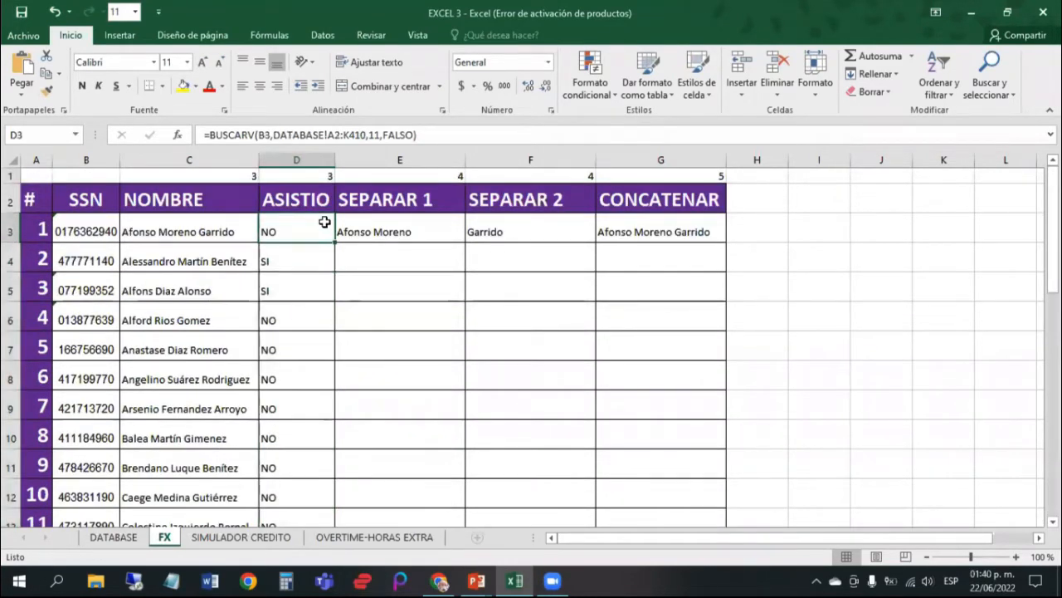
{"action": "scroll", "coordinate": [315, 274], "scroll_direction": "down", "scroll_amount": 8}
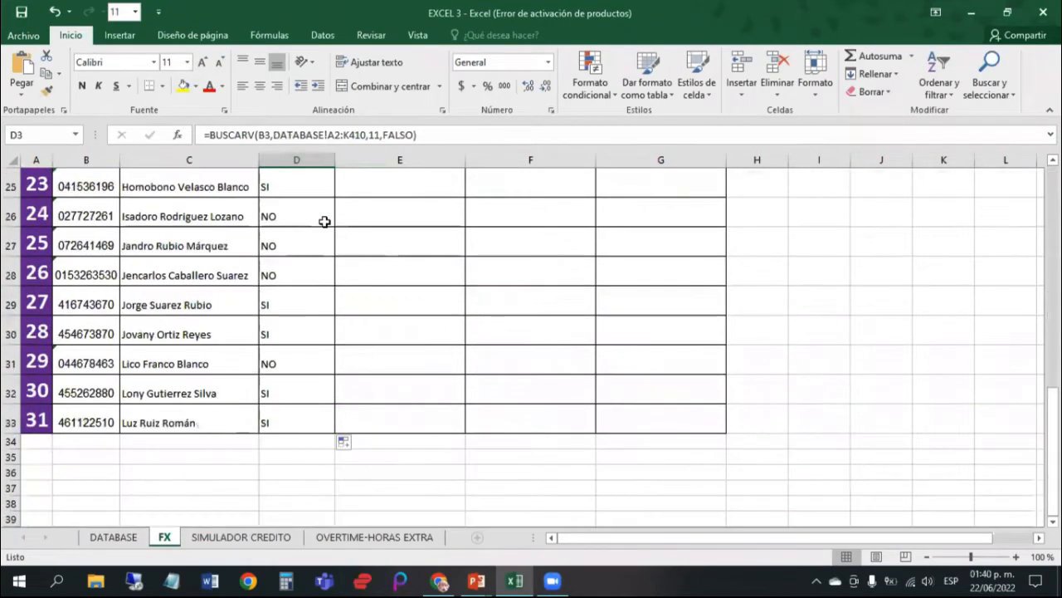
{"action": "scroll", "coordinate": [288, 420], "scroll_direction": "up", "scroll_amount": 5}
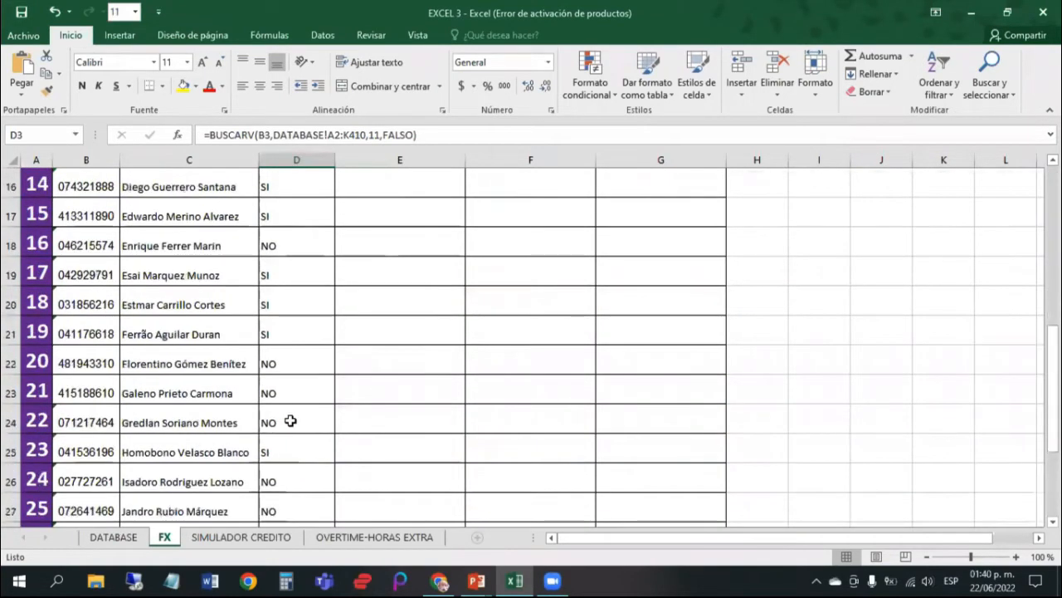
{"action": "scroll", "coordinate": [291, 420], "scroll_direction": "up", "scroll_amount": 3}
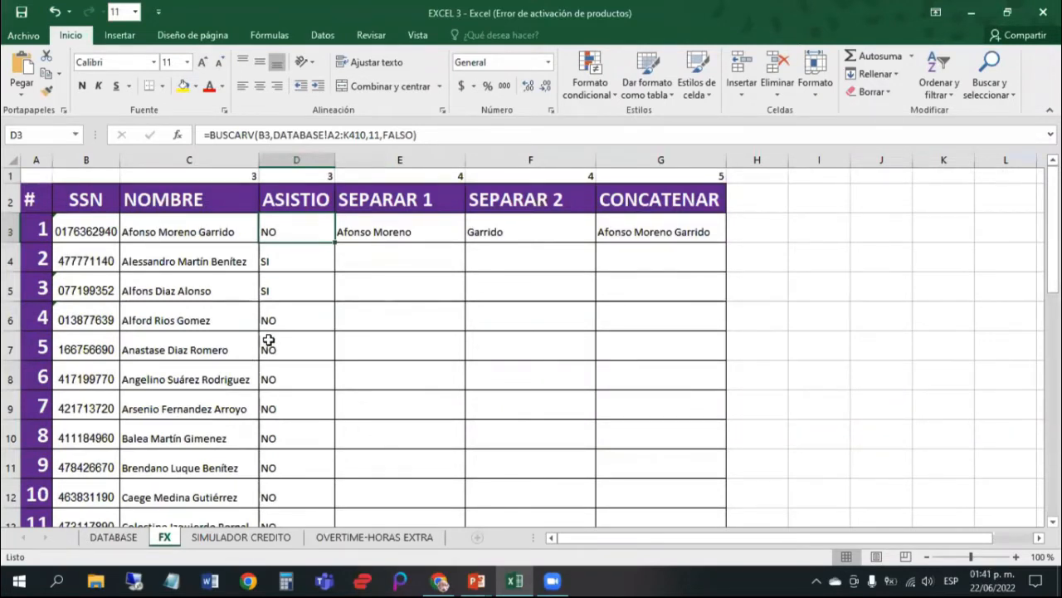
Step: Check the copied lookups in D4 and D16 against the SSN in B16
{"action": "left_click", "coordinate": [291, 263]}
{"action": "scroll", "coordinate": [274, 324], "scroll_direction": "down", "scroll_amount": 3}
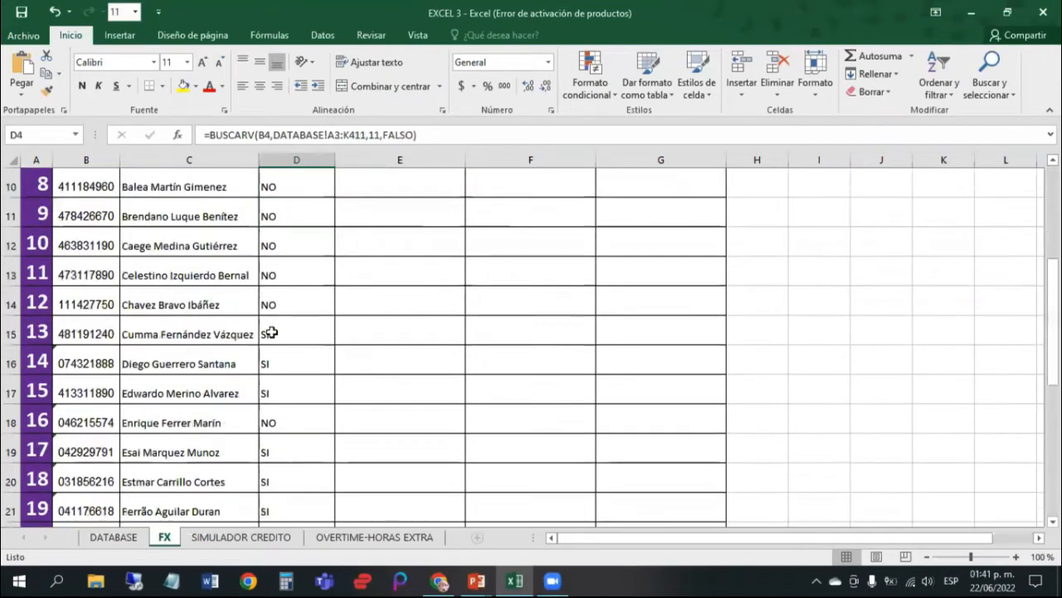
{"action": "scroll", "coordinate": [274, 327], "scroll_direction": "down", "scroll_amount": 1}
{"action": "left_click", "coordinate": [295, 253]}
{"action": "left_click", "coordinate": [281, 276]}
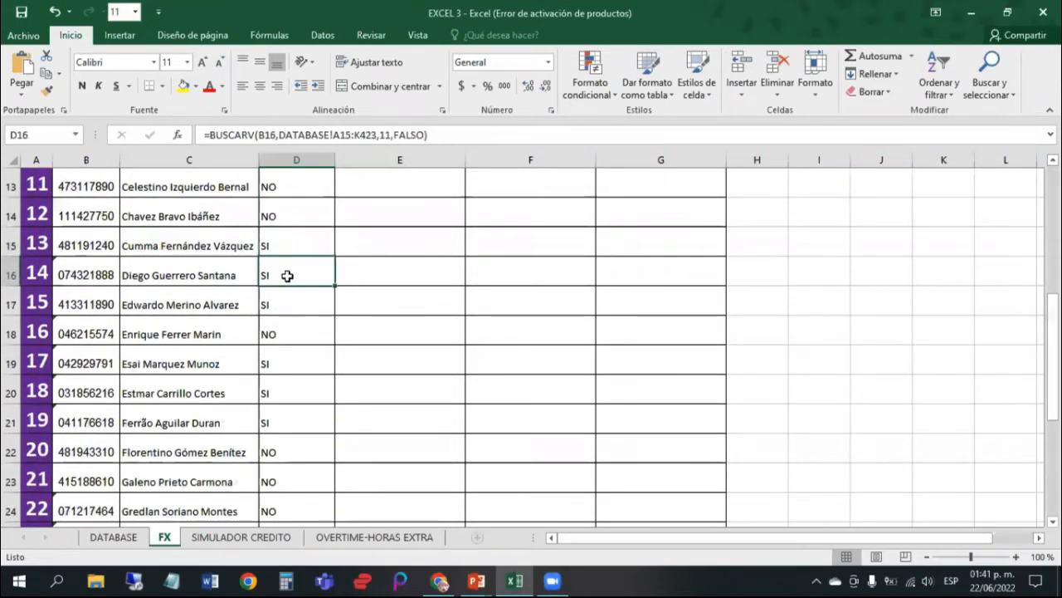
{"action": "left_click", "coordinate": [91, 274]}
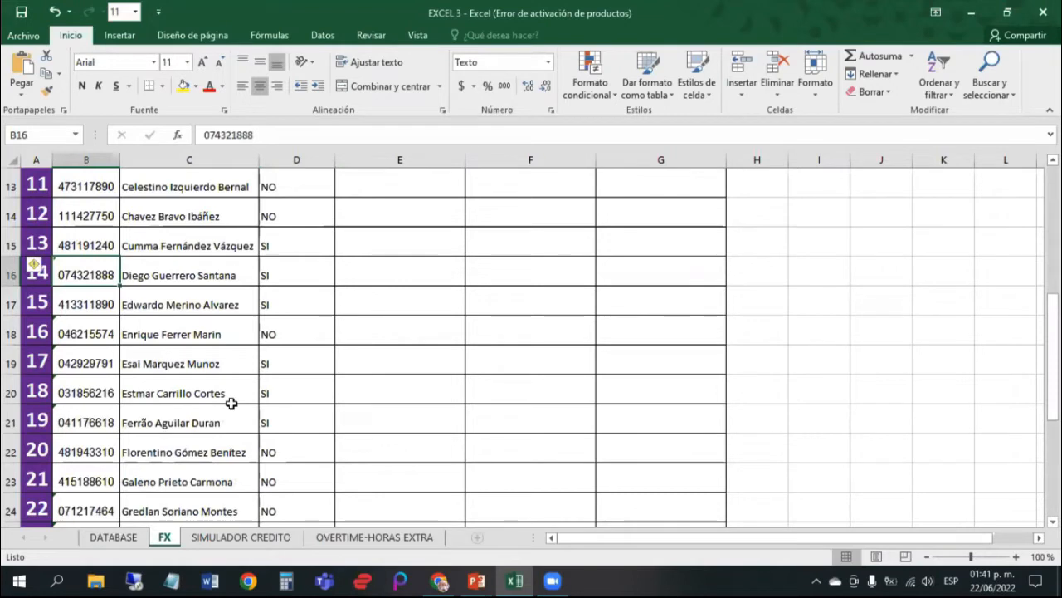
{"action": "key", "text": "F2"}
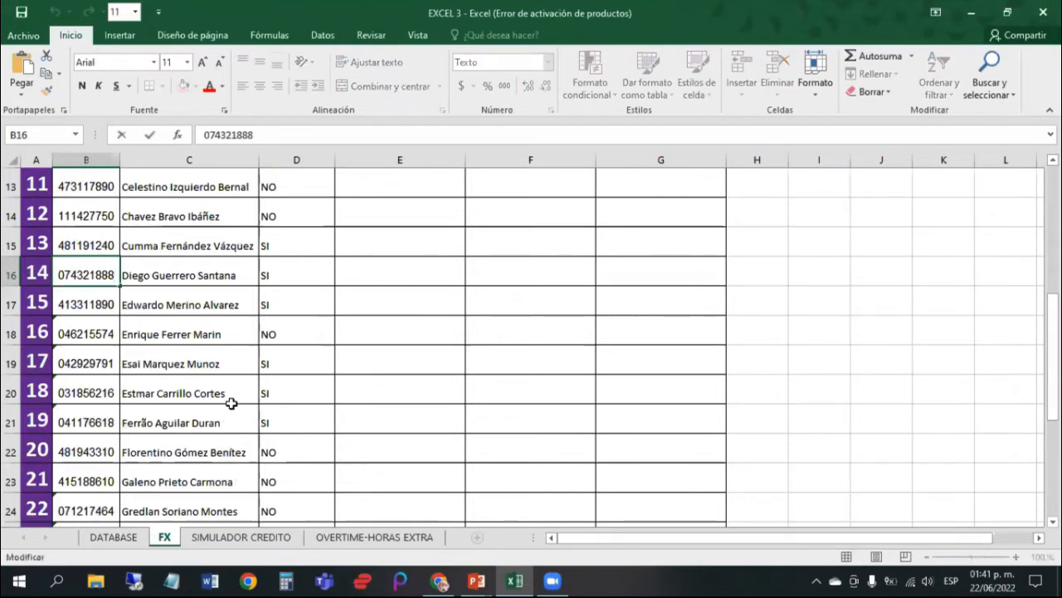
{"action": "key", "text": "shift+Home"}
{"action": "key", "text": "ctrl+c"}
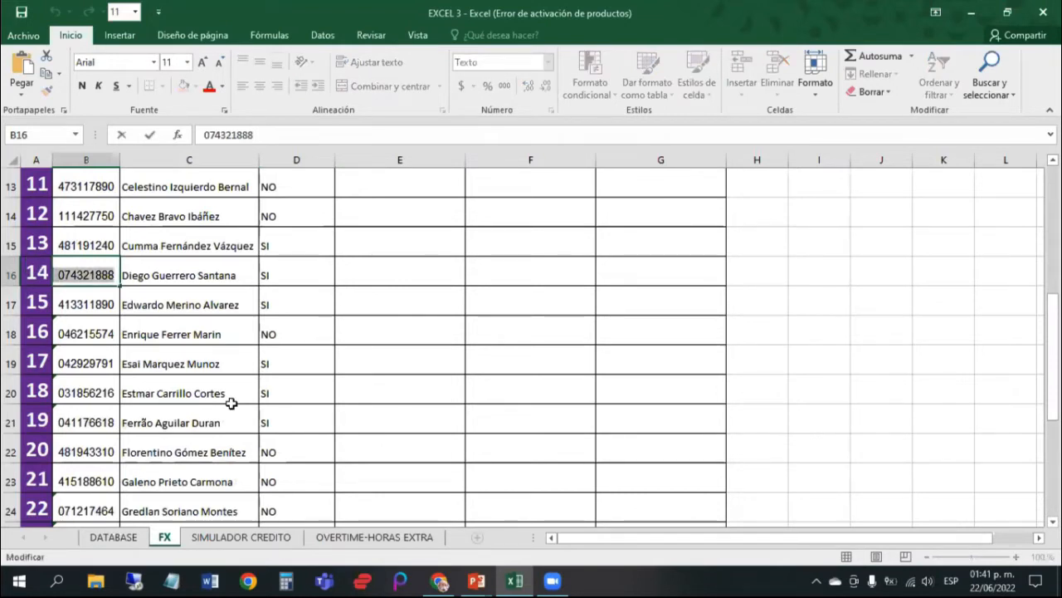
{"action": "left_click", "coordinate": [120, 539]}
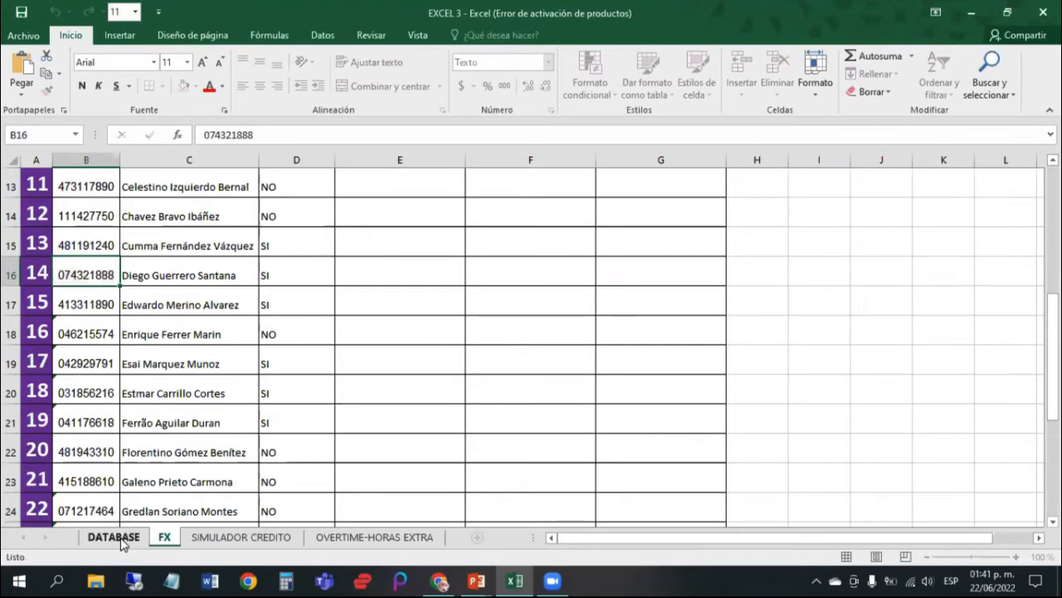
{"action": "key", "text": "ctrl+b"}
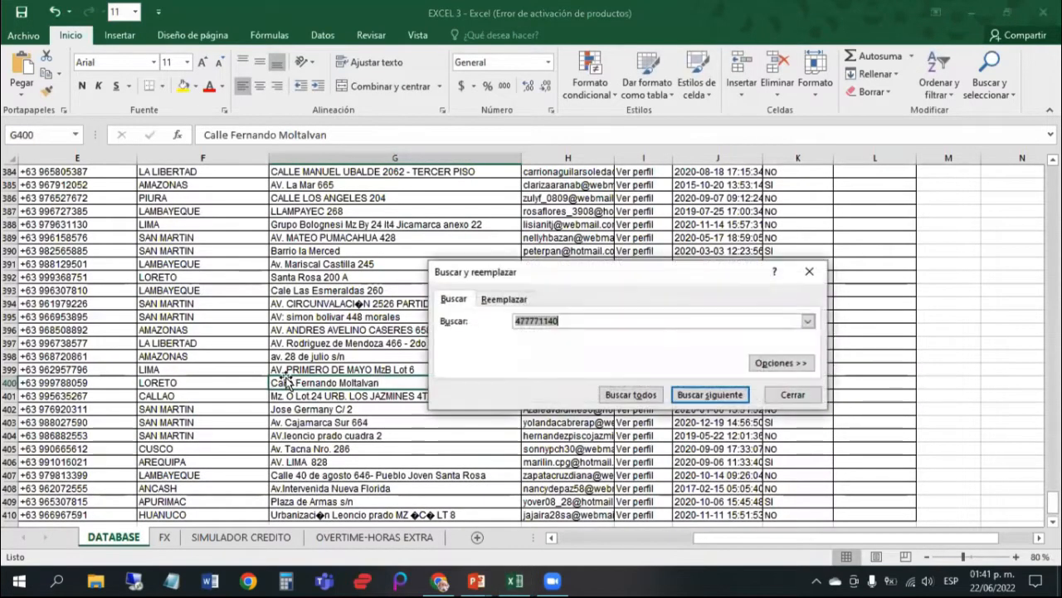
{"action": "key", "text": "ctrl+v"}
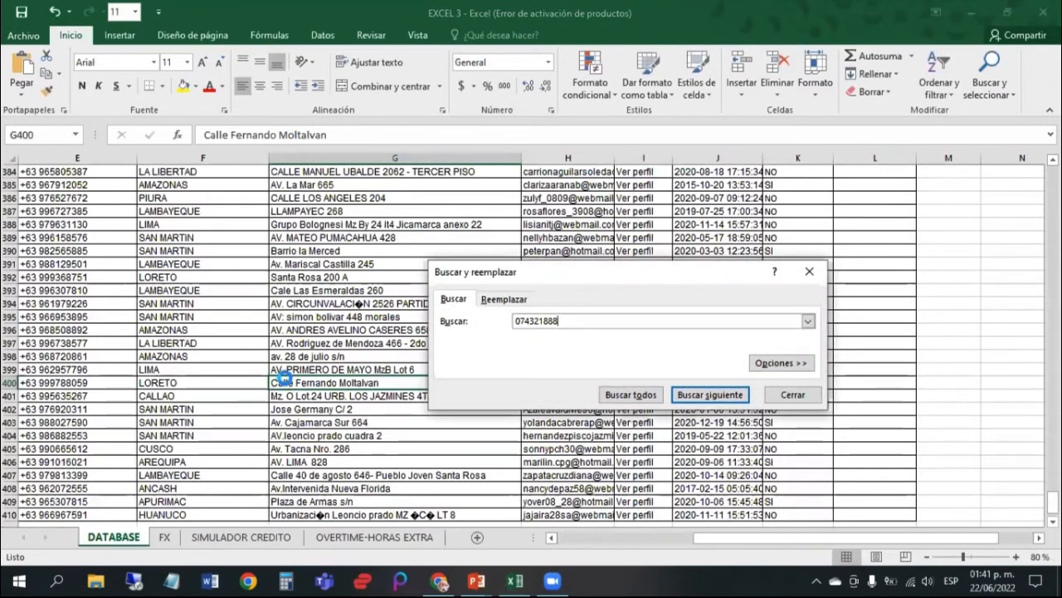
{"action": "key", "text": "Return"}
{"action": "key", "text": "Escape"}
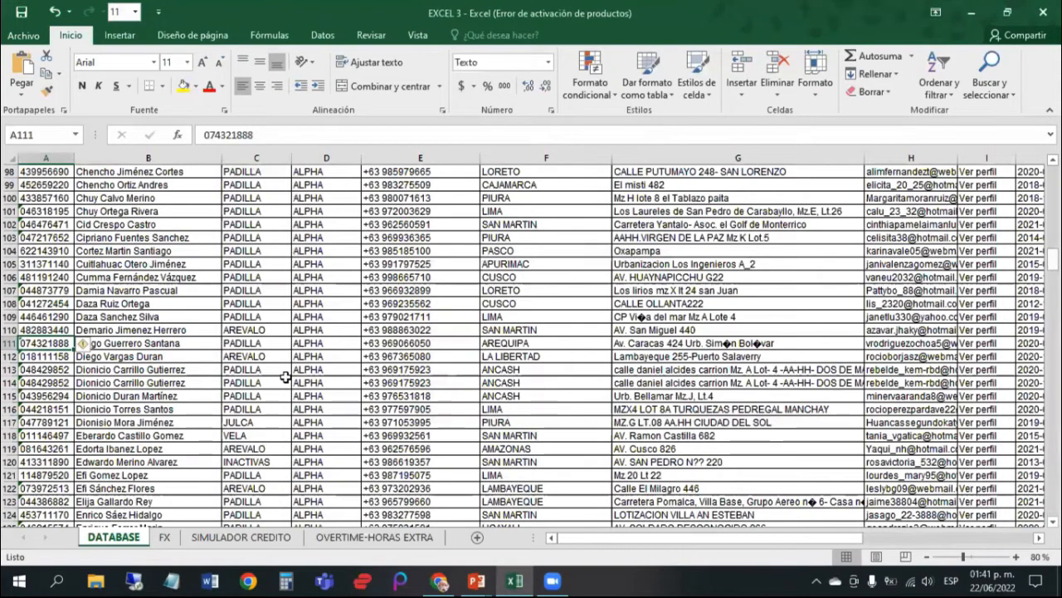
{"action": "key", "text": "Right"}
{"action": "key", "text": "Left"}
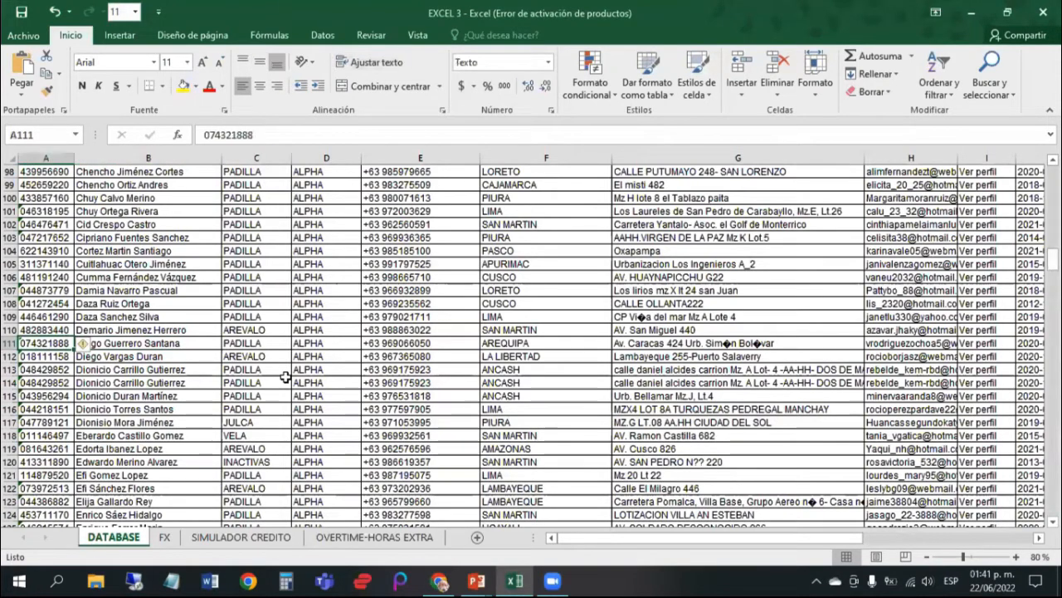
{"action": "key", "text": "Right"}
{"action": "key", "text": "Left"}
{"action": "key", "text": "Right"}
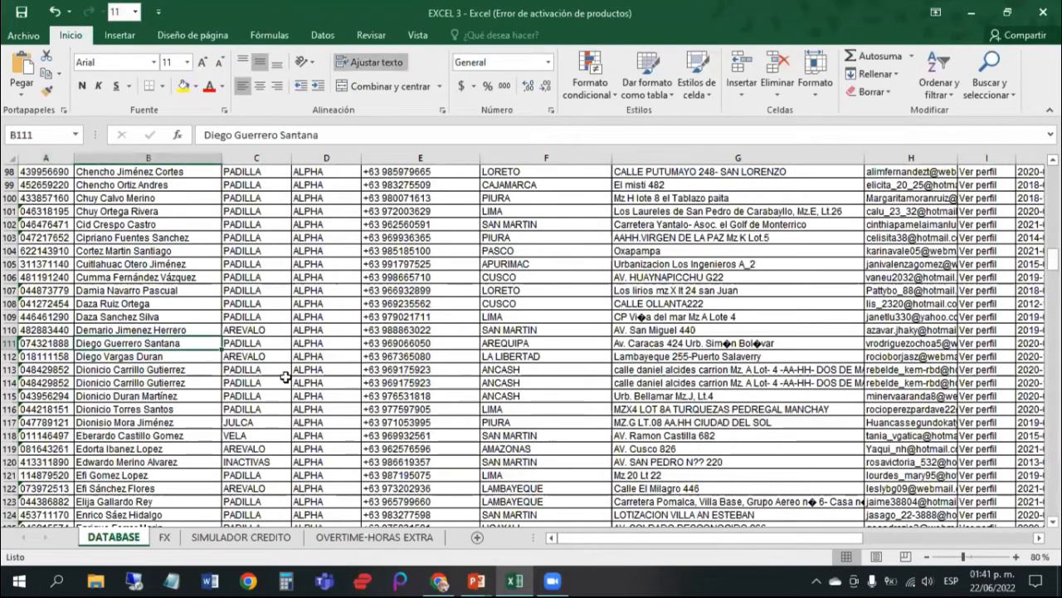
{"action": "key", "text": "Right"}
{"action": "key", "text": "Right"}
{"action": "key", "text": "Right"}
{"action": "key", "text": "Right"}
{"action": "key", "text": "Right"}
{"action": "key", "text": "Right"}
{"action": "key", "text": "Right"}
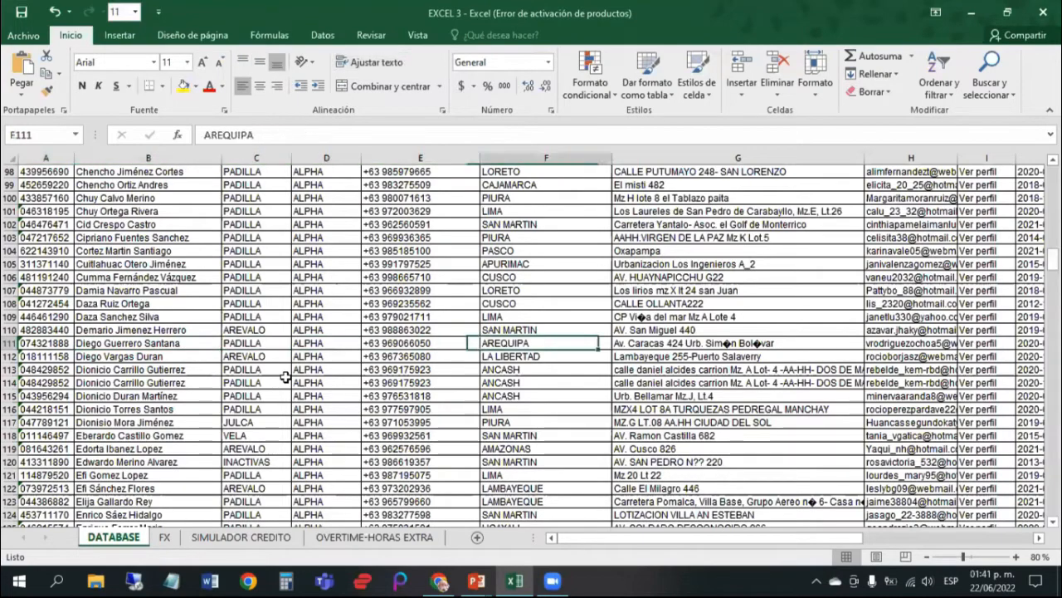
{"action": "key", "text": "Right"}
{"action": "key", "text": "Right"}
{"action": "key", "text": "Right"}
{"action": "key", "text": "Left"}
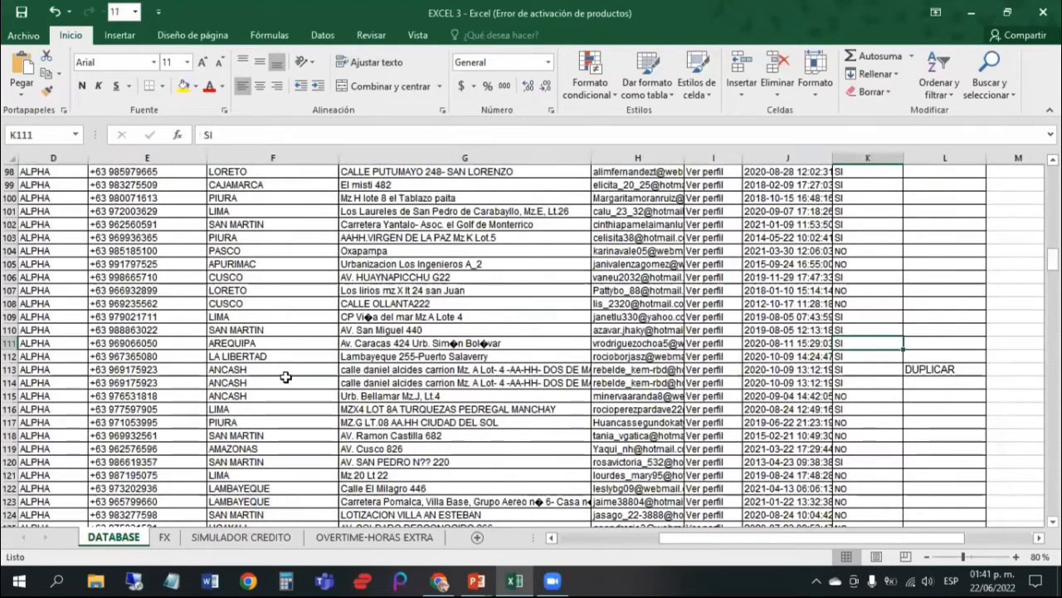
{"action": "left_click", "coordinate": [164, 537]}
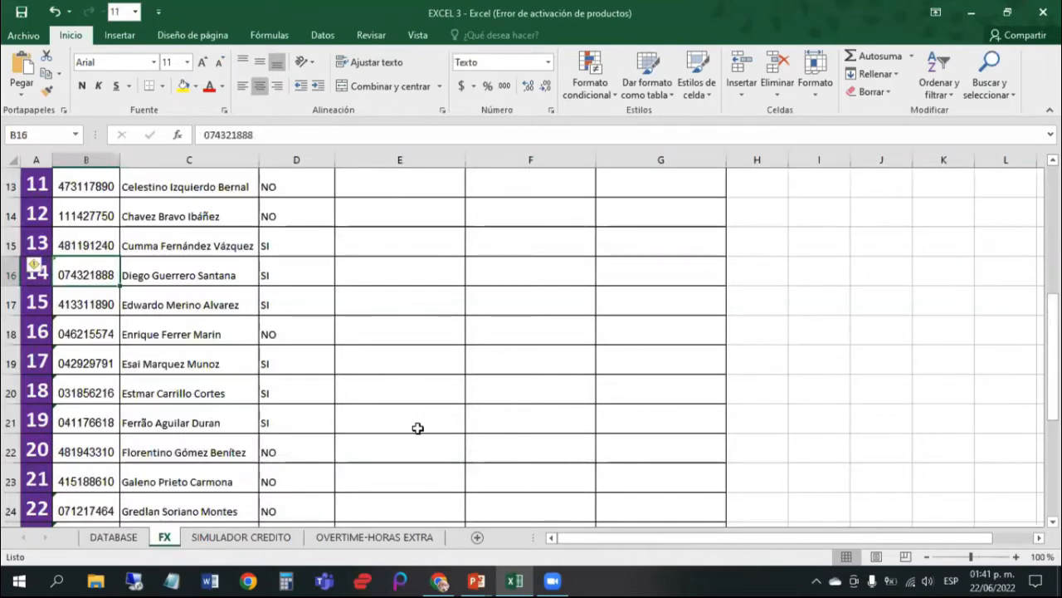
{"action": "key", "text": "Right"}
{"action": "key", "text": "Right"}
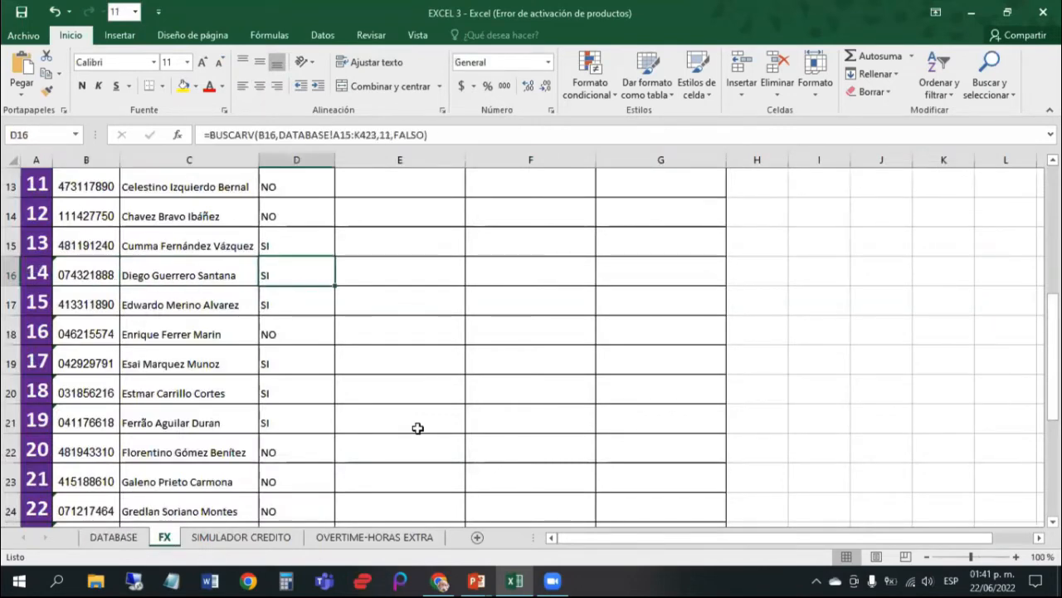
{"action": "scroll", "coordinate": [417, 427], "scroll_direction": "up", "scroll_amount": 4}
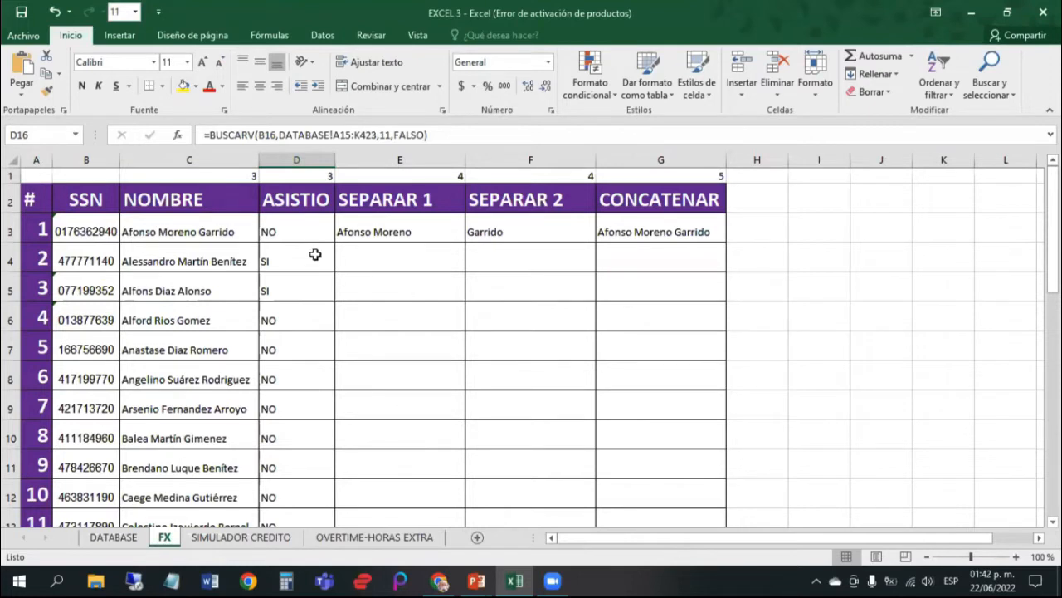
{"action": "left_click", "coordinate": [214, 232]}
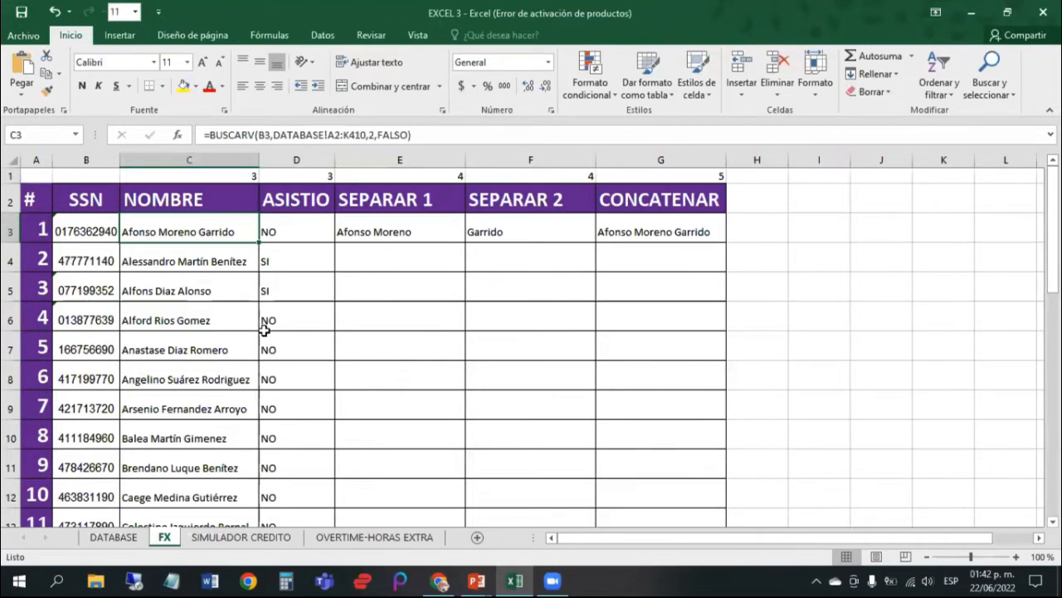
{"action": "key", "text": "Right"}
{"action": "key", "text": "Right"}
{"action": "key", "text": "Up"}
{"action": "key", "text": "Right"}
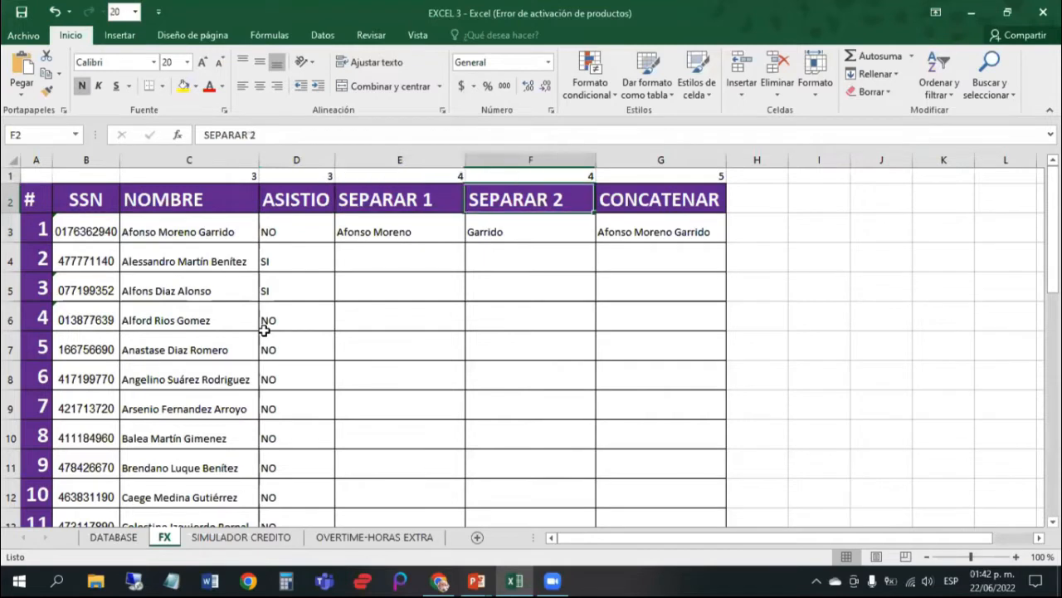
{"action": "key", "text": "Left"}
{"action": "key", "text": "Down"}
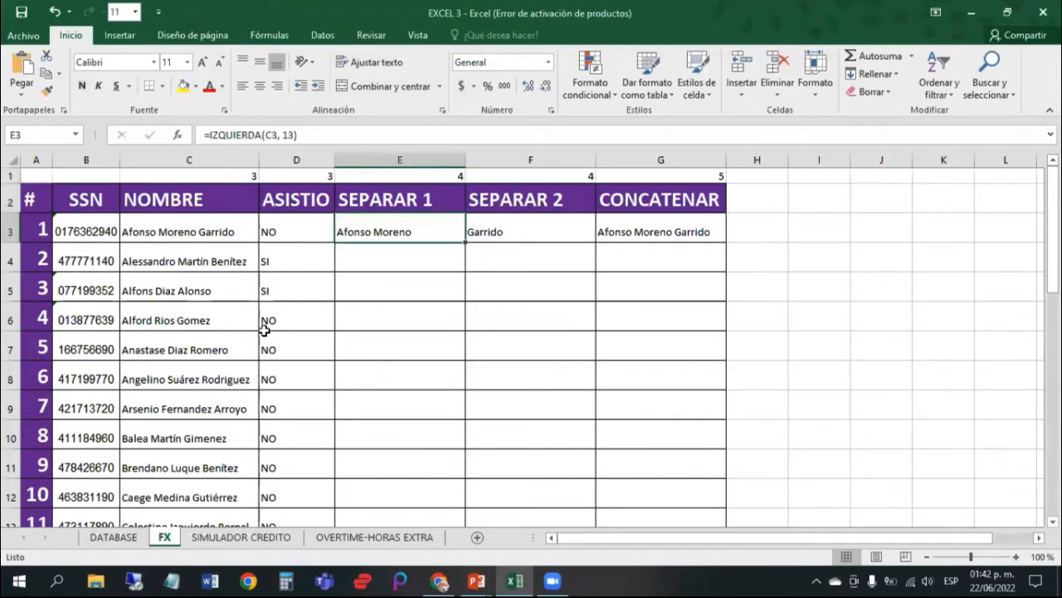
{"action": "key", "text": "Right"}
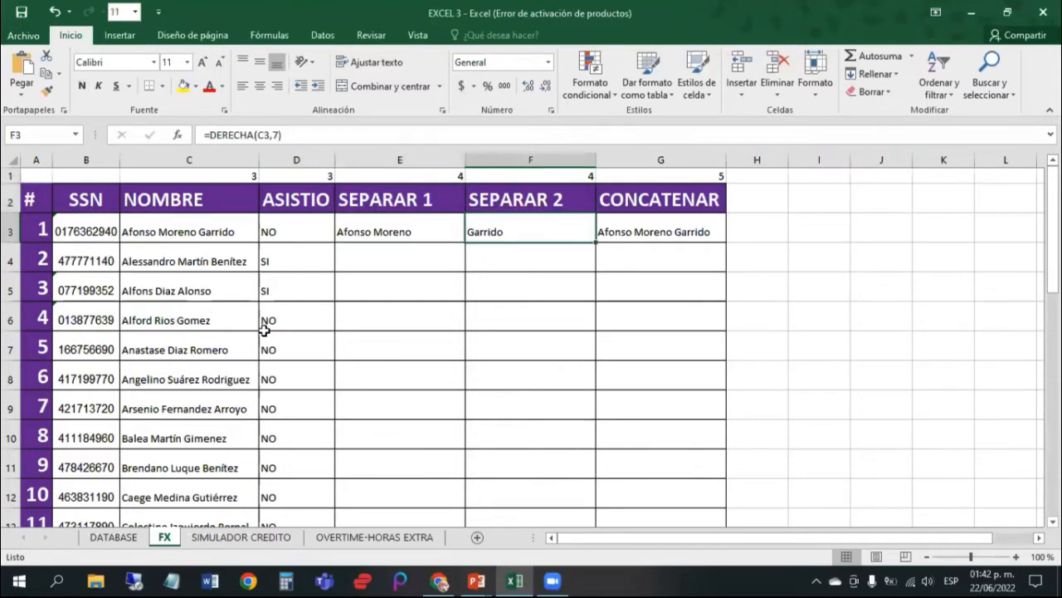
{"action": "key", "text": "Left"}
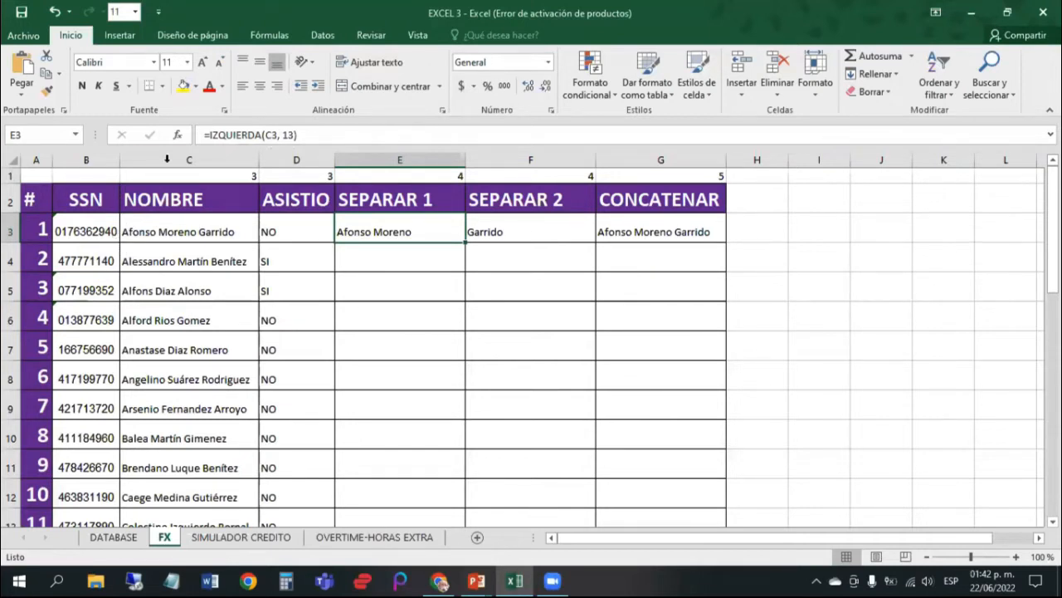
Step: Confirm E3's =IZQUIERDA(C3, 13) formula, taking the first 13 characters of the client name
{"action": "left_click", "coordinate": [265, 134]}
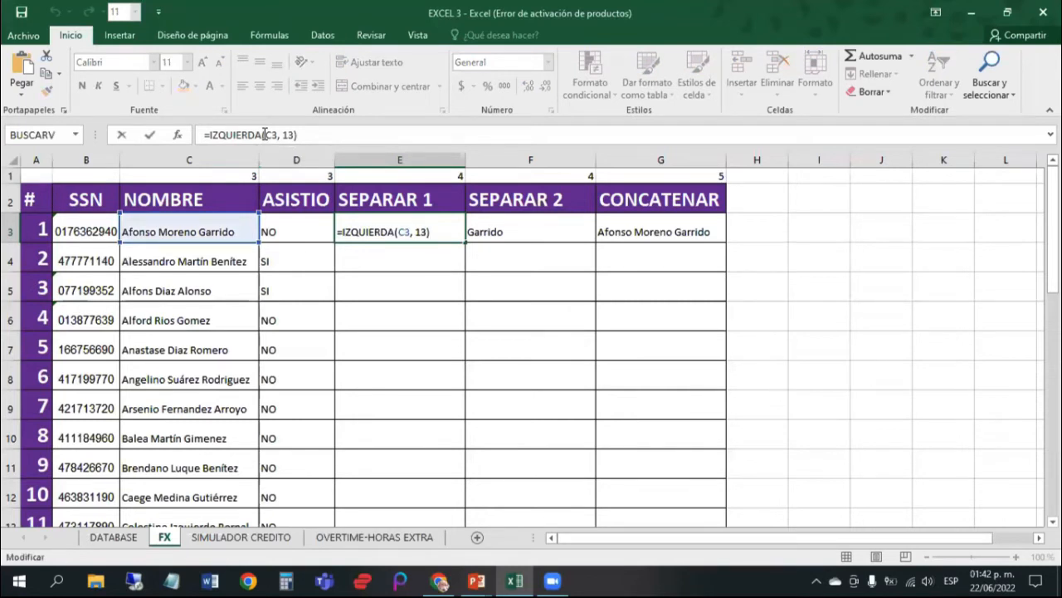
{"action": "left_click", "coordinate": [398, 235]}
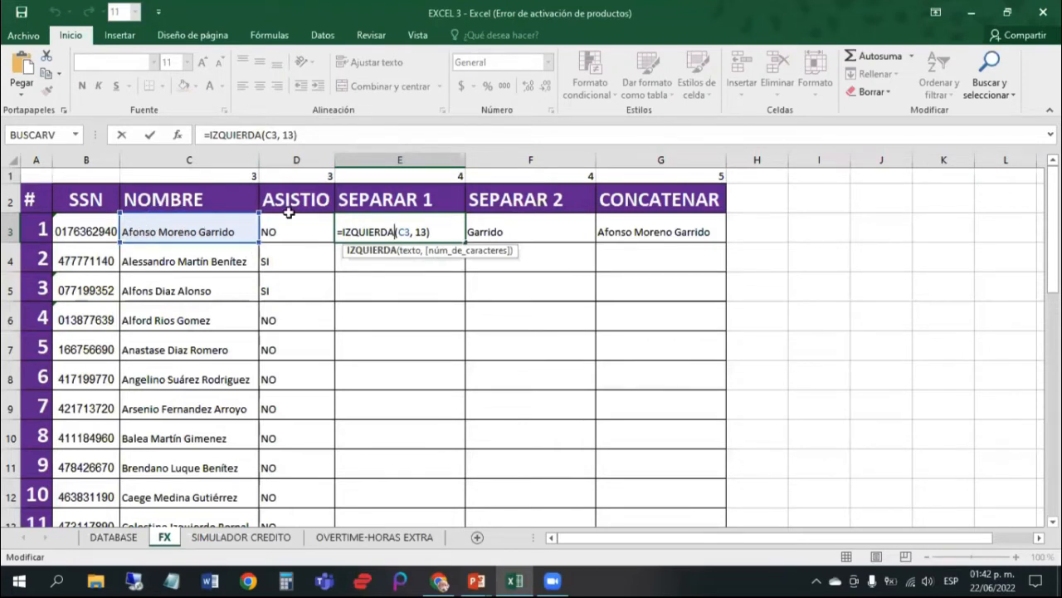
{"action": "left_click", "coordinate": [414, 233]}
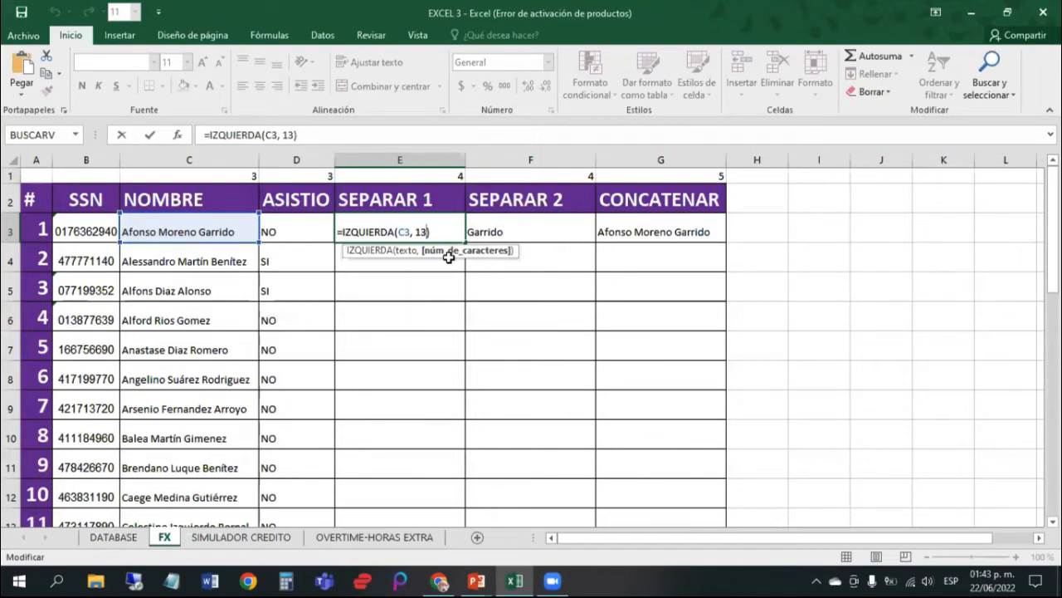
{"action": "key", "text": "ctrl+Return"}
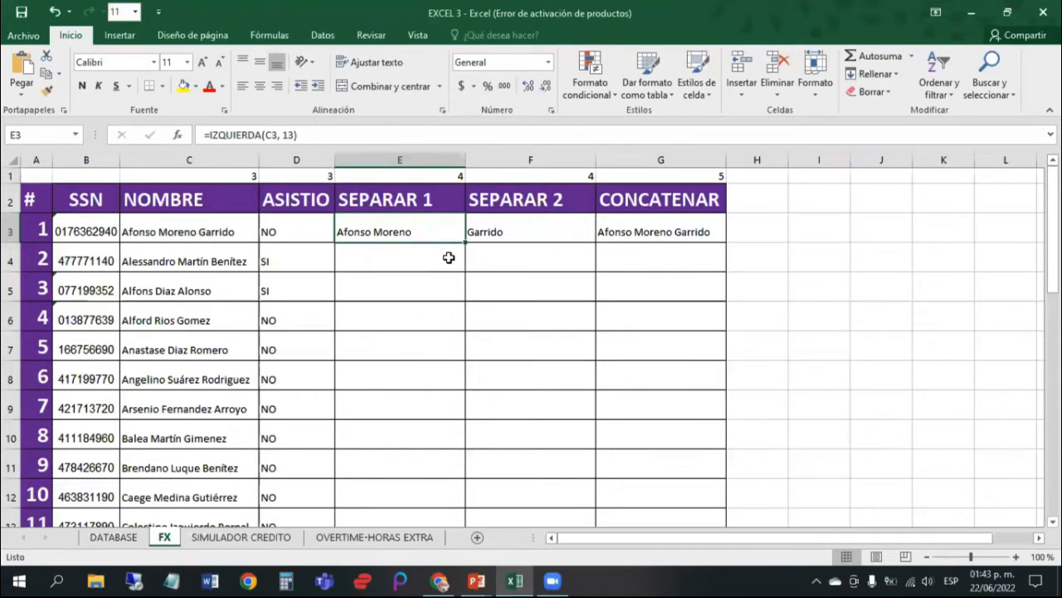
Step: Confirm F3's =DERECHA(C3,7) formula returning the last 7 characters, comparing it with E3
{"action": "key", "text": "Right"}
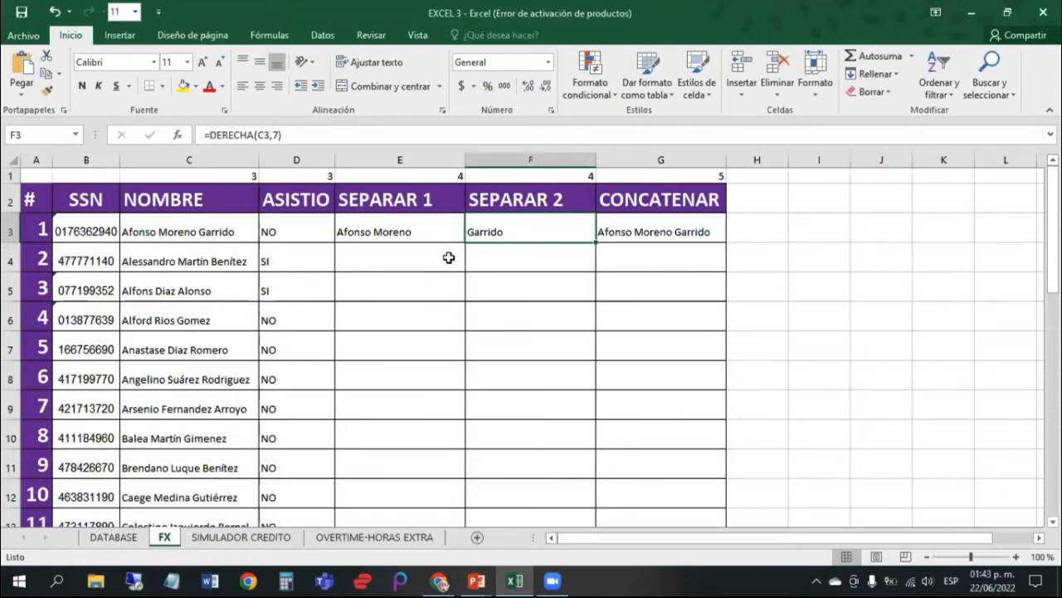
{"action": "double_click", "coordinate": [558, 223]}
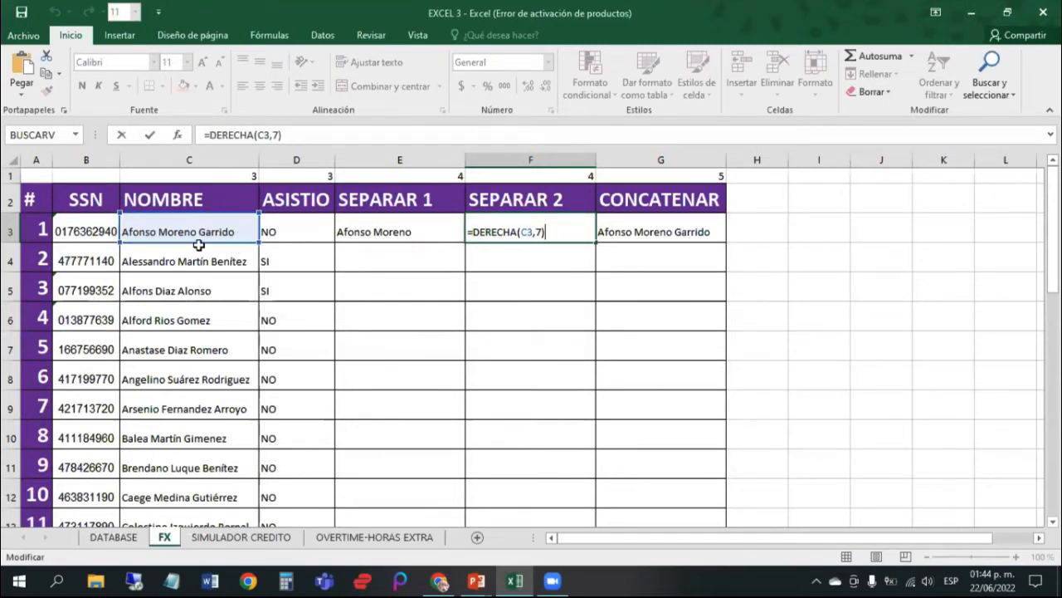
{"action": "left_click", "coordinate": [537, 232]}
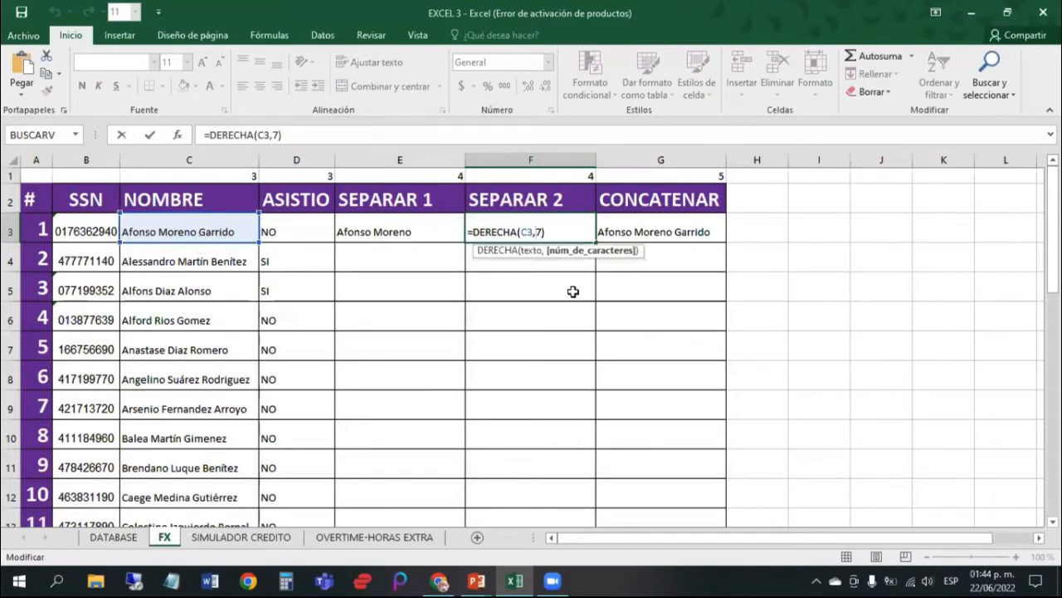
{"action": "key", "text": "Right"}
{"action": "key", "text": "Right"}
{"action": "key", "text": "ctrl+Return"}
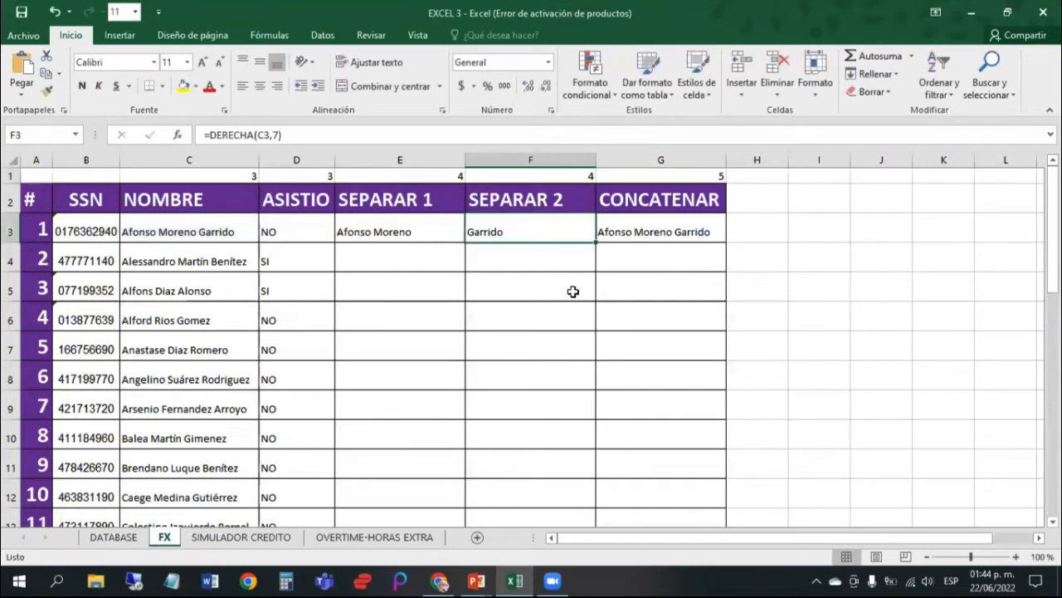
{"action": "key", "text": "Left"}
{"action": "key", "text": "Right"}
{"action": "key", "text": "Left"}
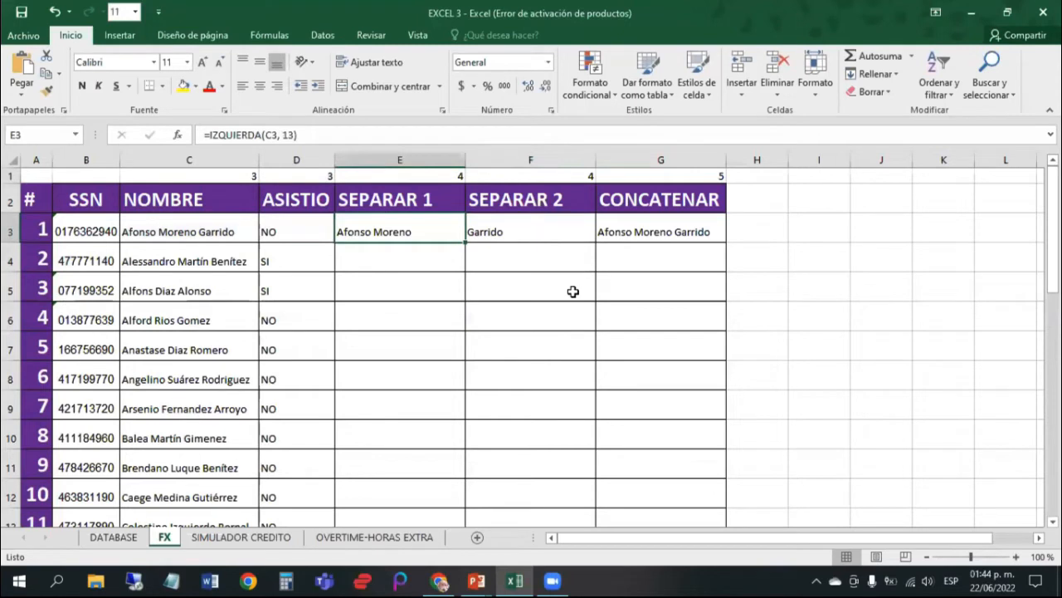
Step: Fill the IZQUIERDA and DERECHA formulas from E3 and F3 down to row 33
{"action": "left_click_drag", "start_coordinate": [466, 241], "coordinate": [466, 241]}
{"action": "double_click", "coordinate": [465, 242]}
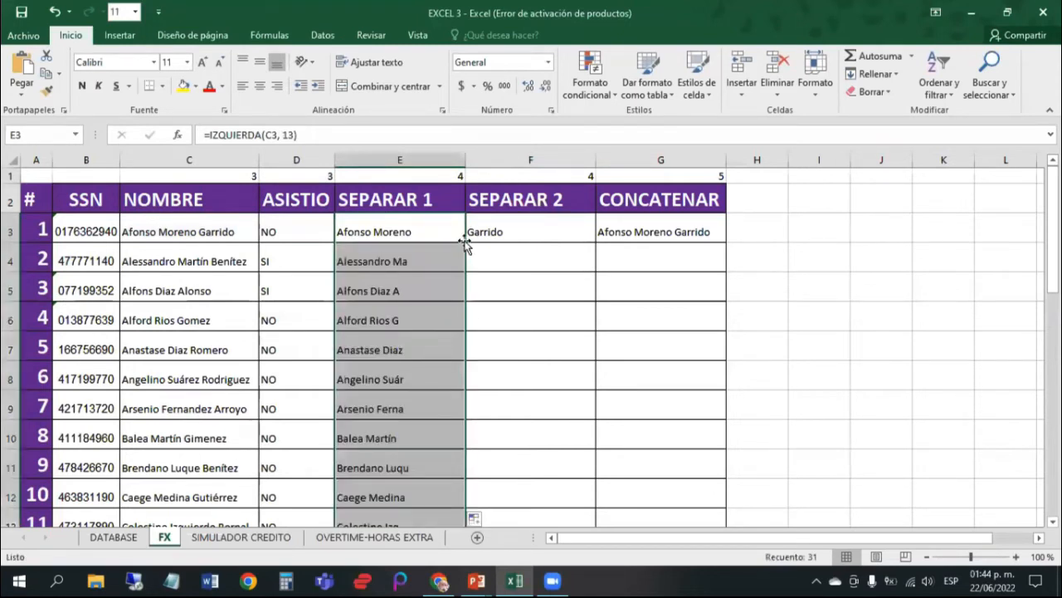
{"action": "left_click", "coordinate": [501, 232]}
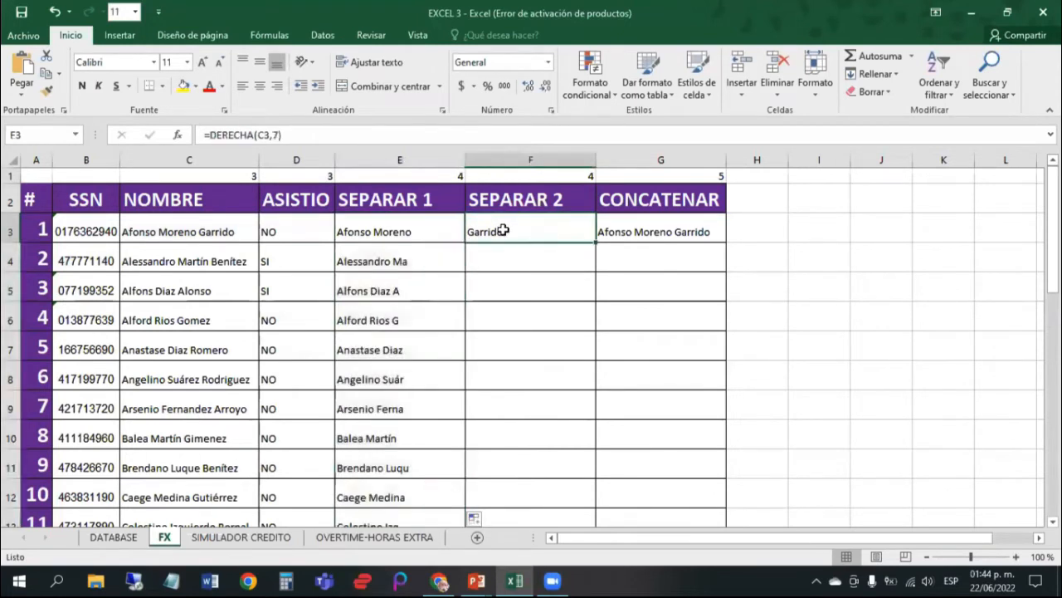
{"action": "double_click", "coordinate": [596, 243]}
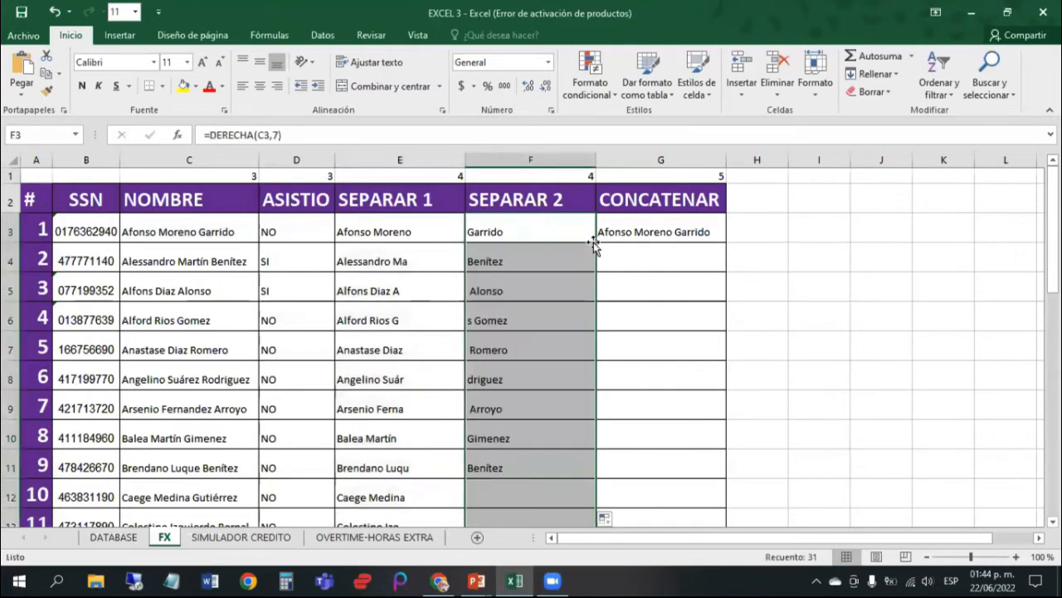
{"action": "scroll", "coordinate": [517, 261], "scroll_direction": "down", "scroll_amount": 8}
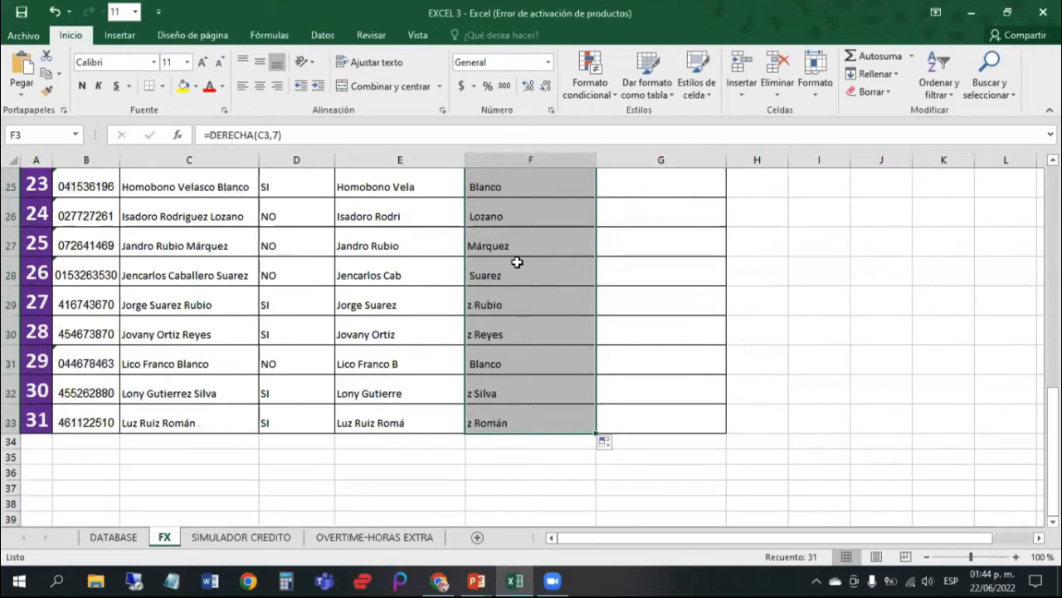
{"action": "scroll", "coordinate": [517, 261], "scroll_direction": "up", "scroll_amount": 3}
{"action": "scroll", "coordinate": [517, 261], "scroll_direction": "up", "scroll_amount": 4}
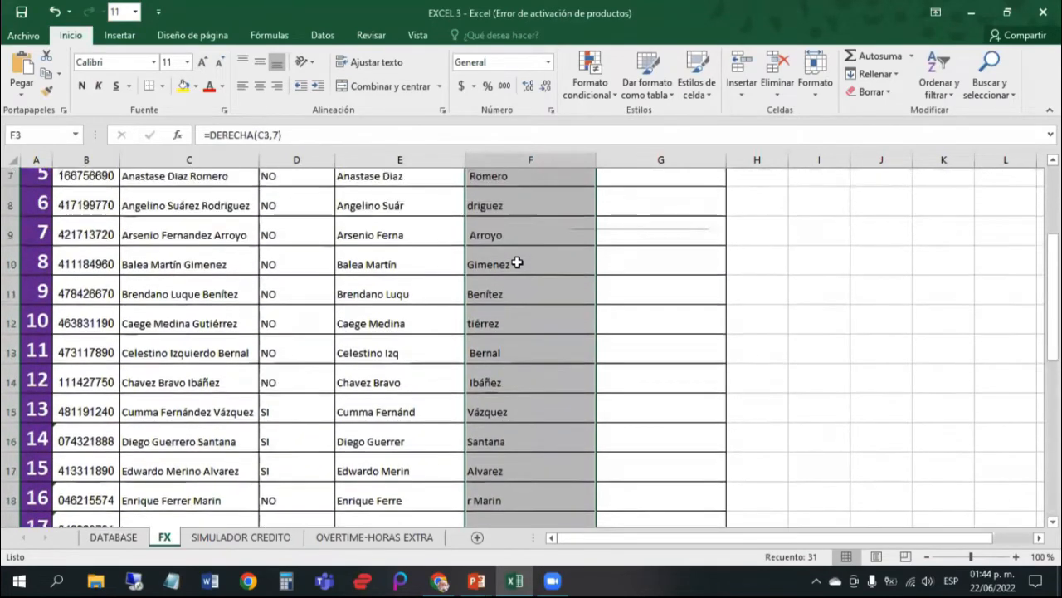
{"action": "scroll", "coordinate": [517, 261], "scroll_direction": "down", "scroll_amount": 2}
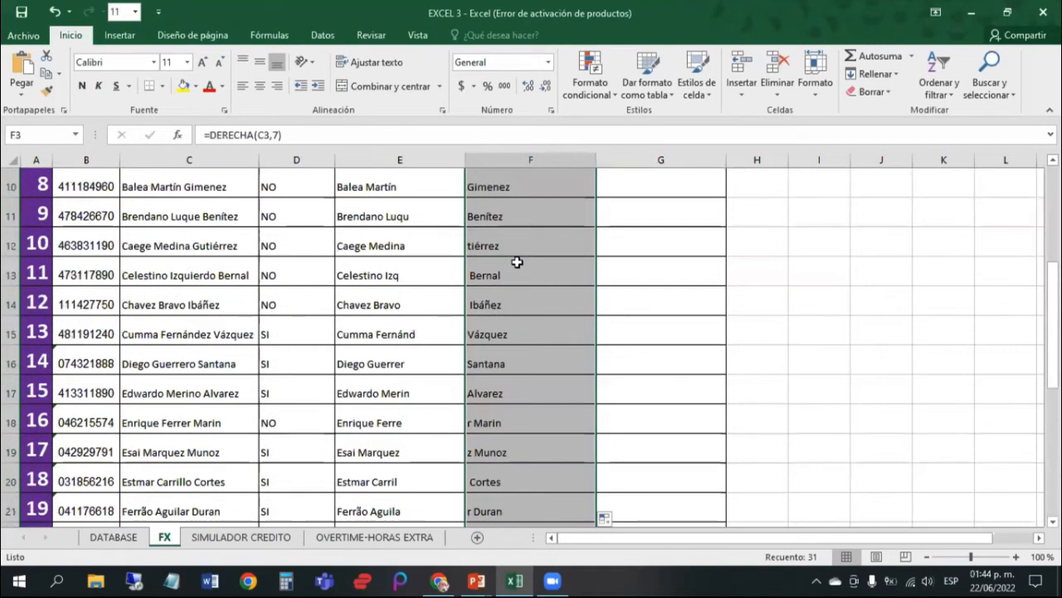
{"action": "scroll", "coordinate": [517, 262], "scroll_direction": "down", "scroll_amount": 2}
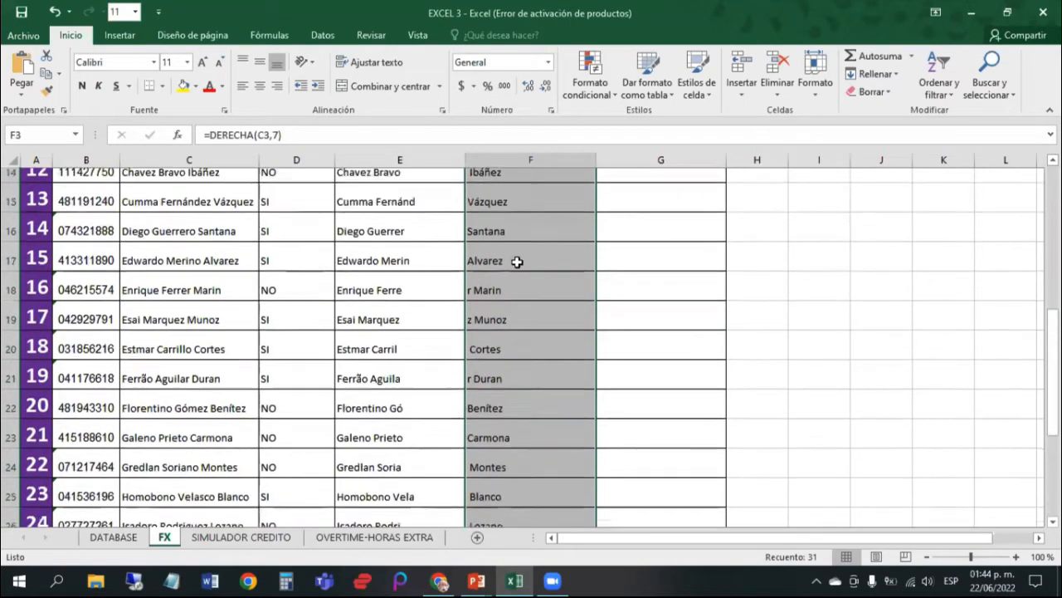
{"action": "scroll", "coordinate": [517, 261], "scroll_direction": "up", "scroll_amount": 5}
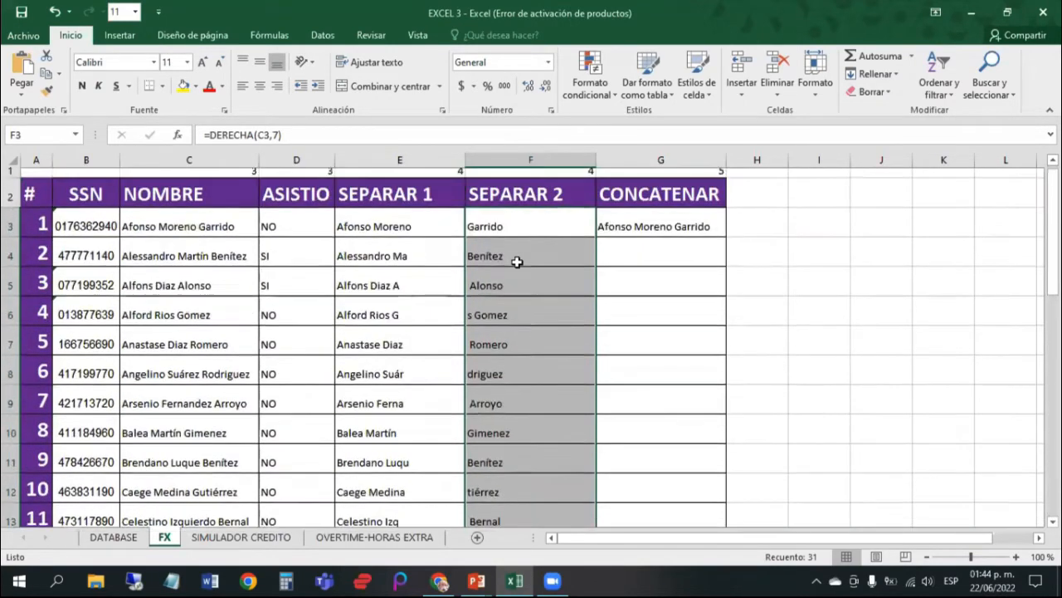
Step: Check the copied formula in E4 and the SEPARAR 1 results down to row 33
{"action": "left_click", "coordinate": [402, 253]}
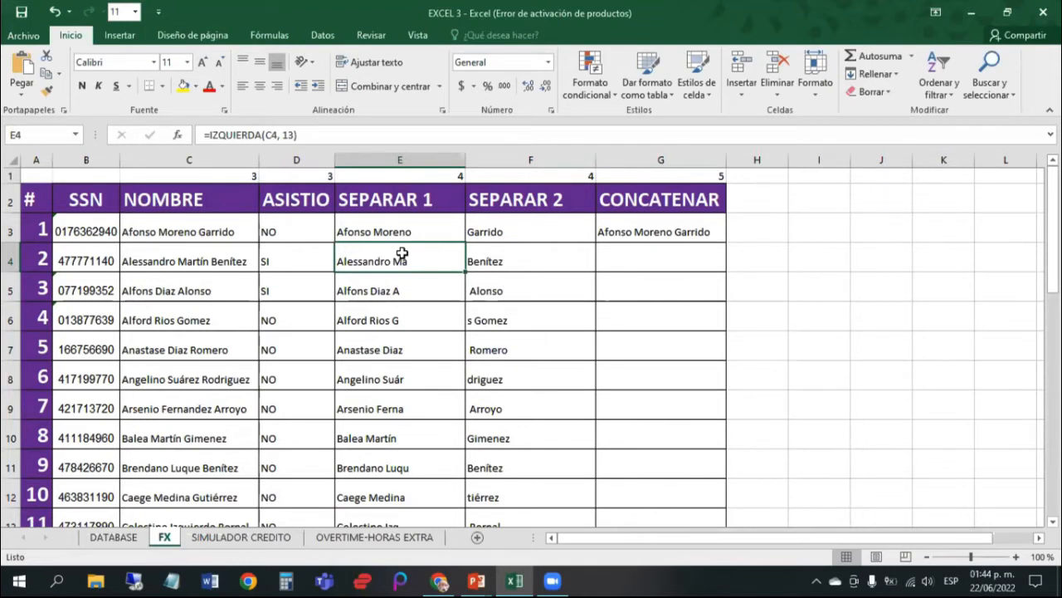
{"action": "key", "text": "Up"}
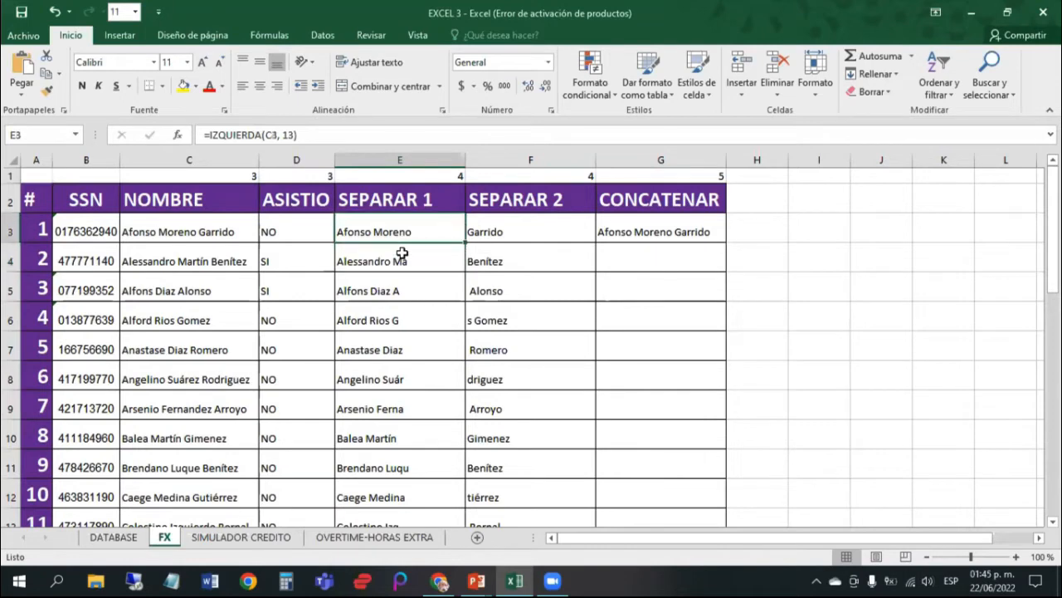
{"action": "left_click", "coordinate": [402, 252]}
{"action": "key", "text": "ctrl+shift+Down"}
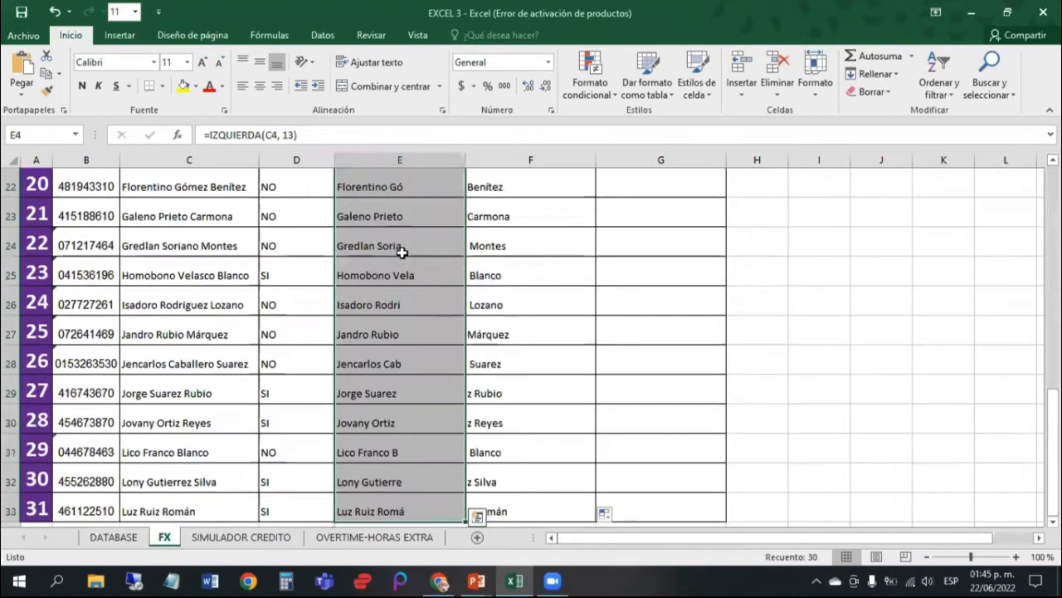
{"action": "key", "text": "ctrl+Up"}
{"action": "key", "text": "Down"}
{"action": "key", "text": "Down"}
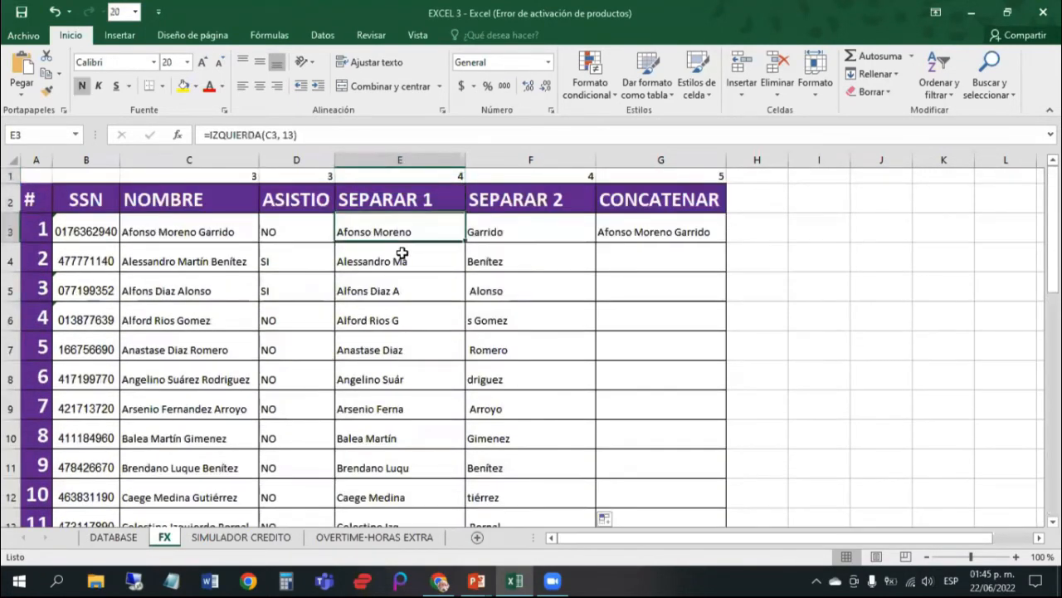
{"action": "key", "text": "Right"}
{"action": "key", "text": "Left"}
{"action": "key", "text": "Right"}
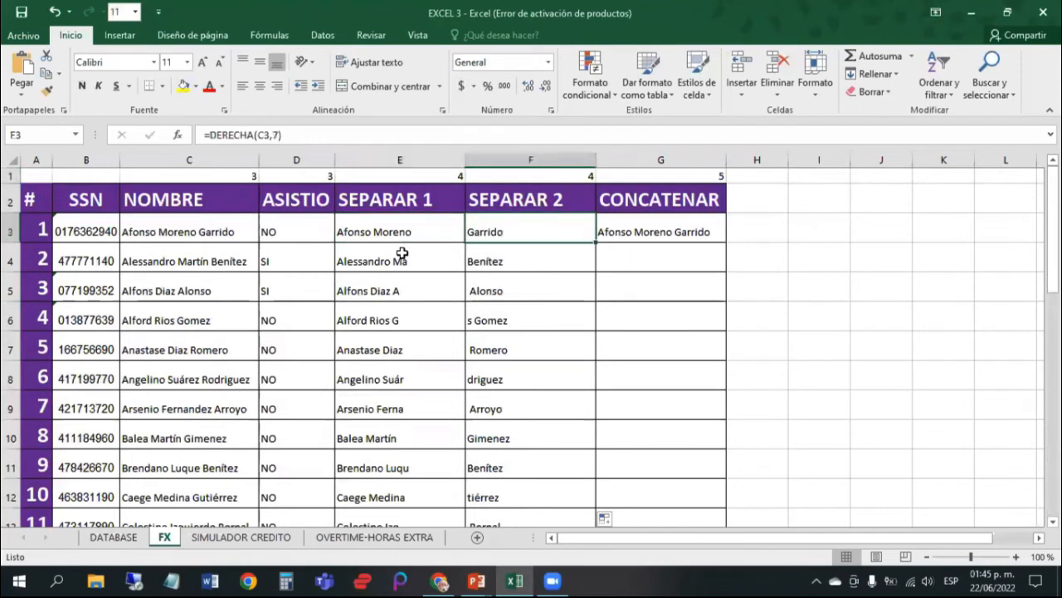
{"action": "key", "text": "Left"}
{"action": "key", "text": "Left"}
{"action": "key", "text": "Right"}
{"action": "key", "text": "Right"}
{"action": "key", "text": "Right"}
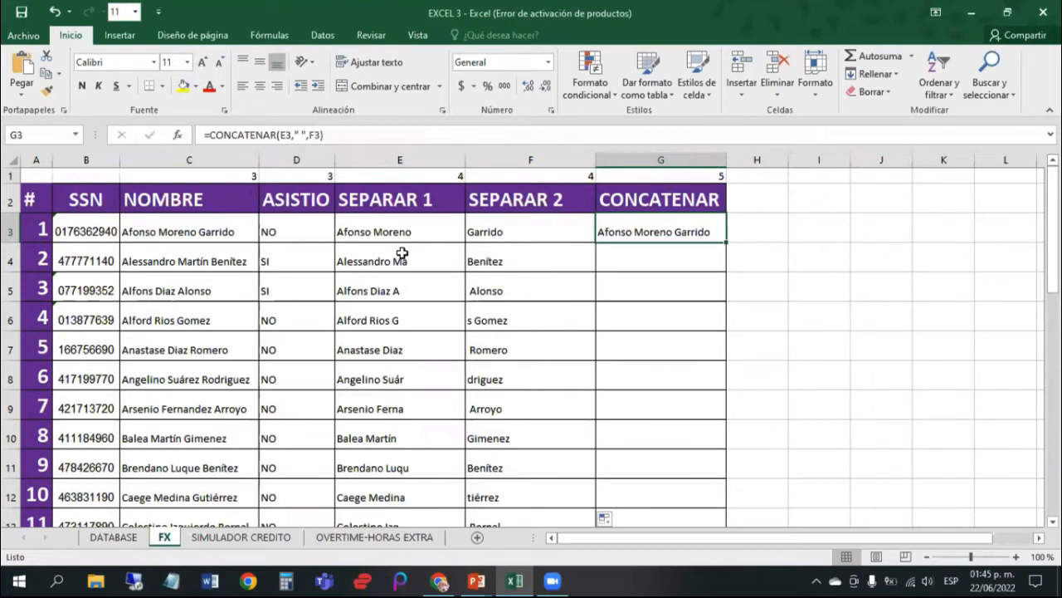
Step: Put G3's =CONCATENAR(E3," ",F3) formula into edit mode
{"action": "key", "text": "Left"}
{"action": "key", "text": "Left"}
{"action": "key", "text": "Right"}
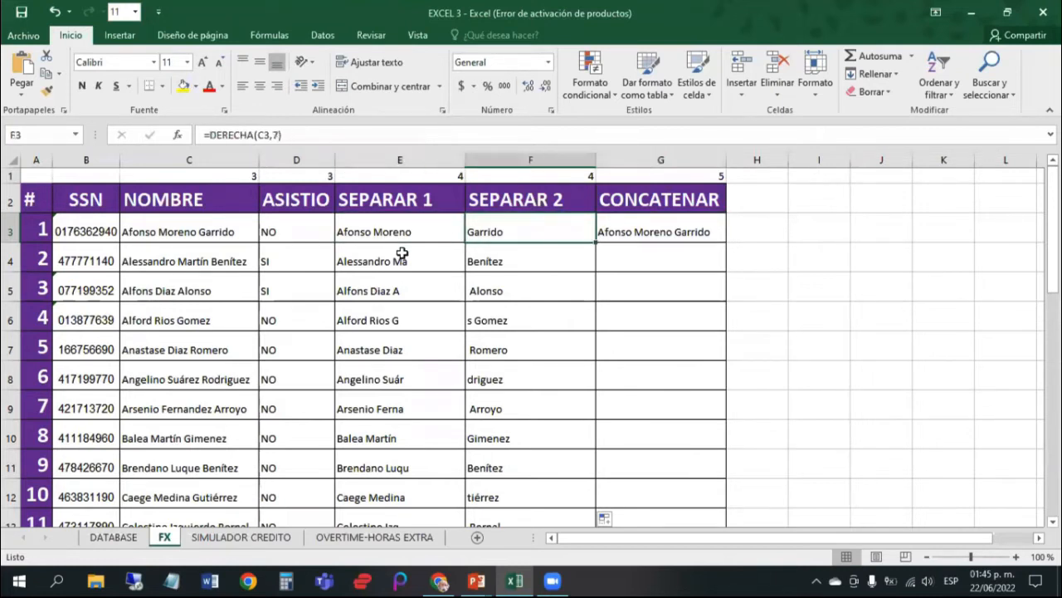
{"action": "key", "text": "Right"}
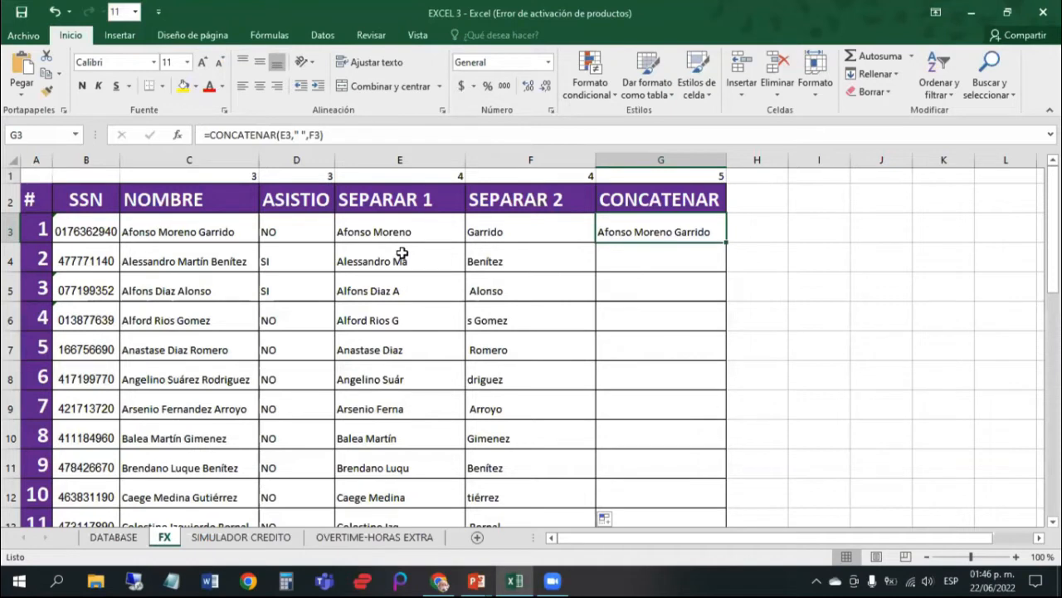
{"action": "key", "text": "F2"}
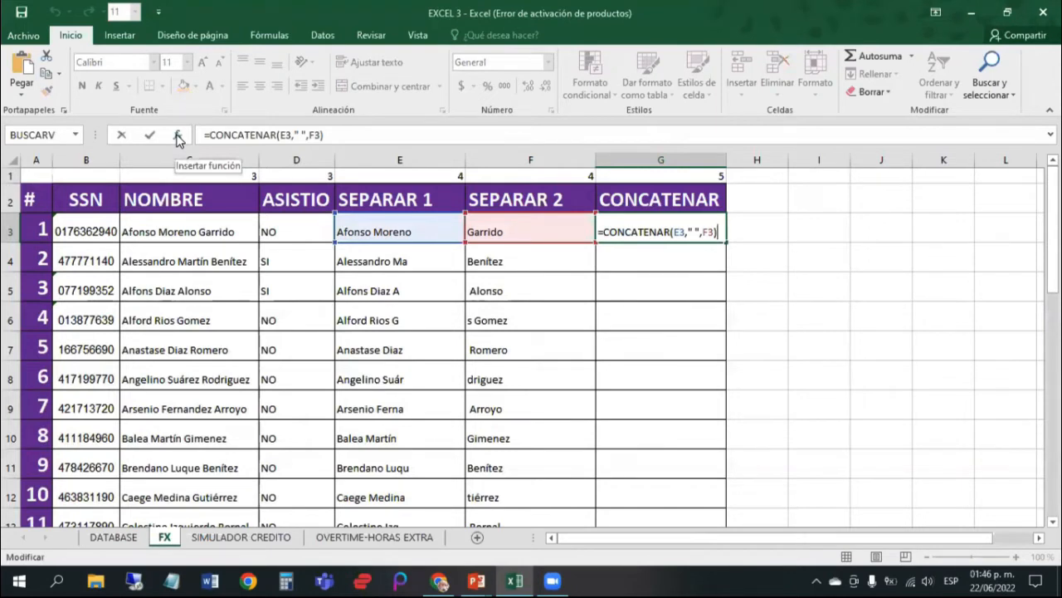
Step: Go through G3's CONCATENAR arguments: E3, the quoted space, and F3
{"action": "left_click", "coordinate": [75, 136]}
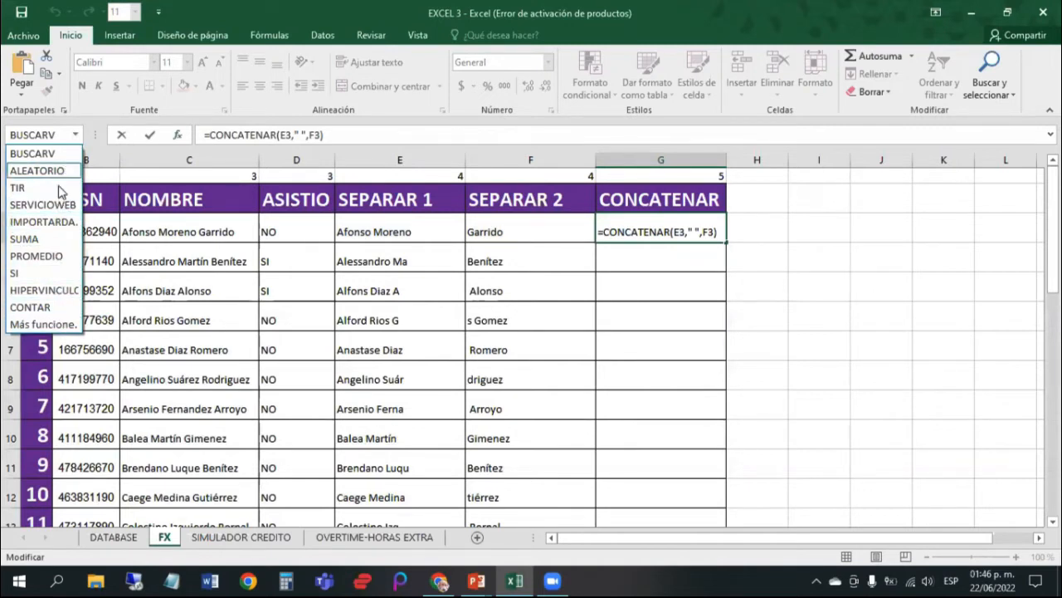
{"action": "left_click", "coordinate": [82, 135]}
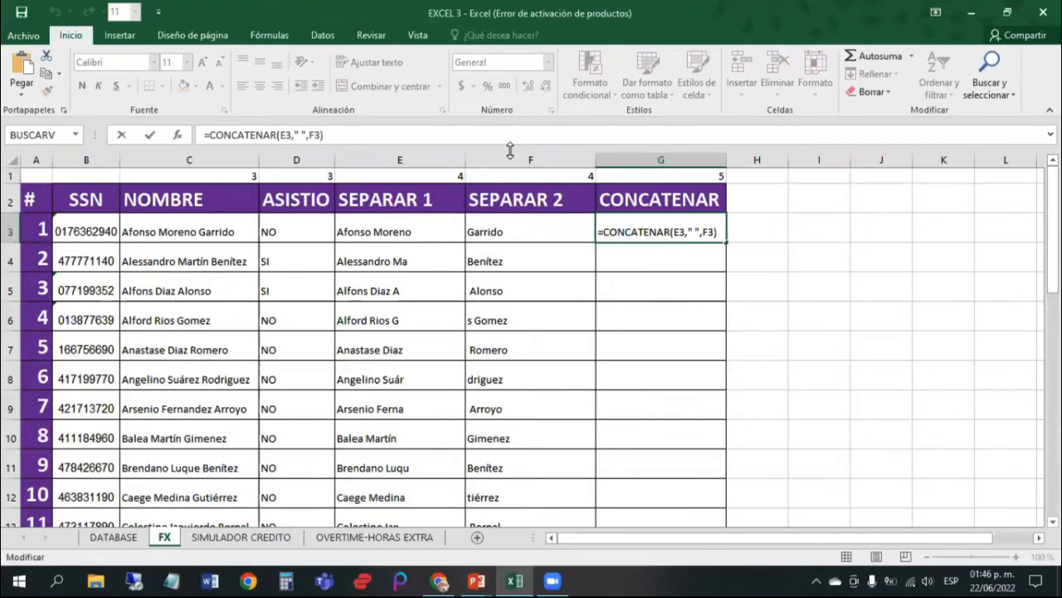
{"action": "left_click", "coordinate": [669, 232]}
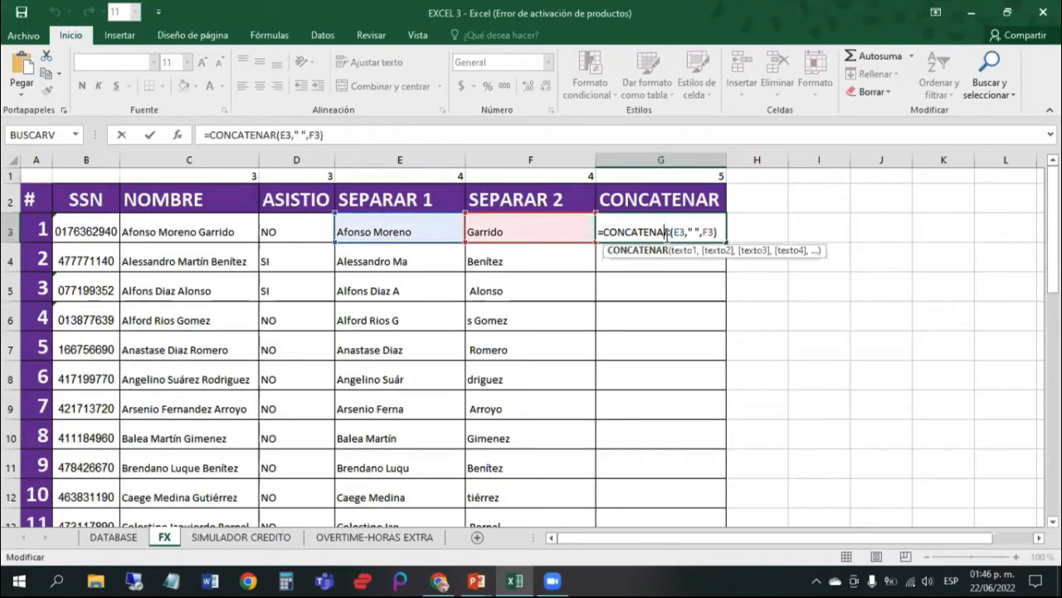
{"action": "left_click", "coordinate": [684, 233]}
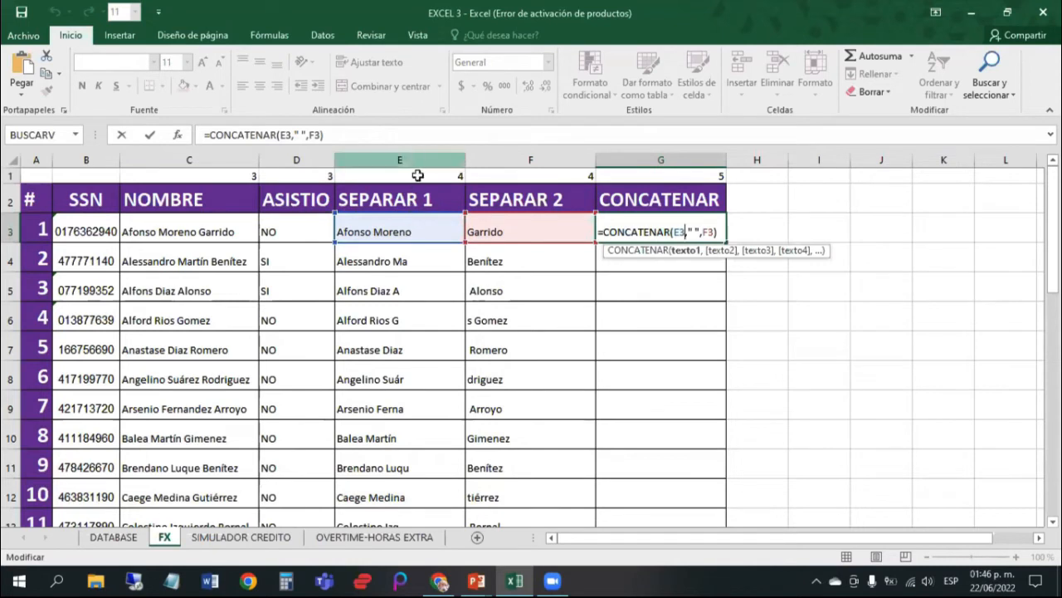
{"action": "left_click", "coordinate": [692, 231]}
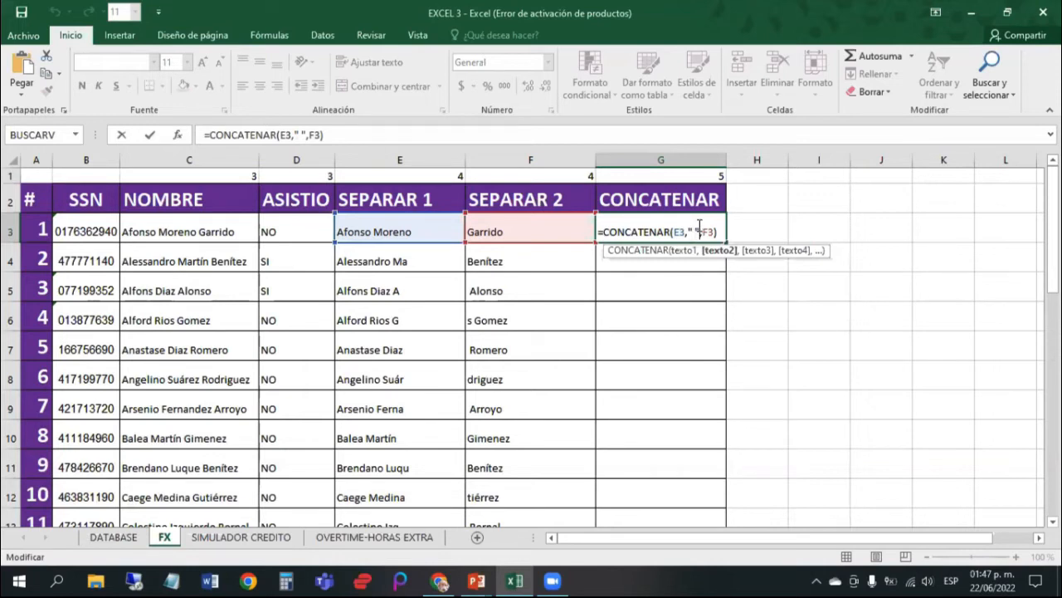
{"action": "left_click", "coordinate": [712, 235]}
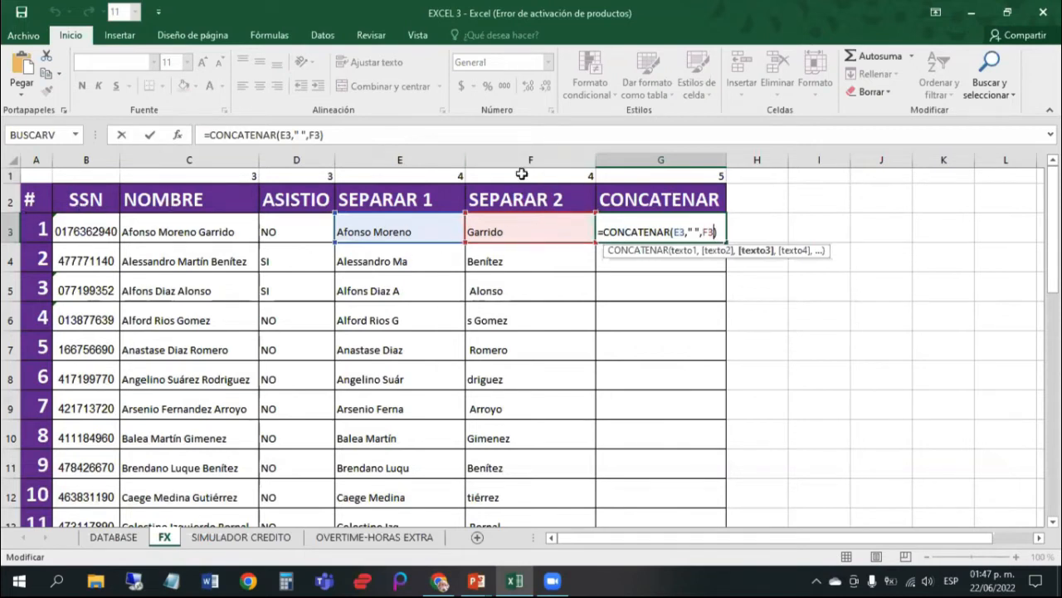
{"action": "left_click", "coordinate": [719, 233]}
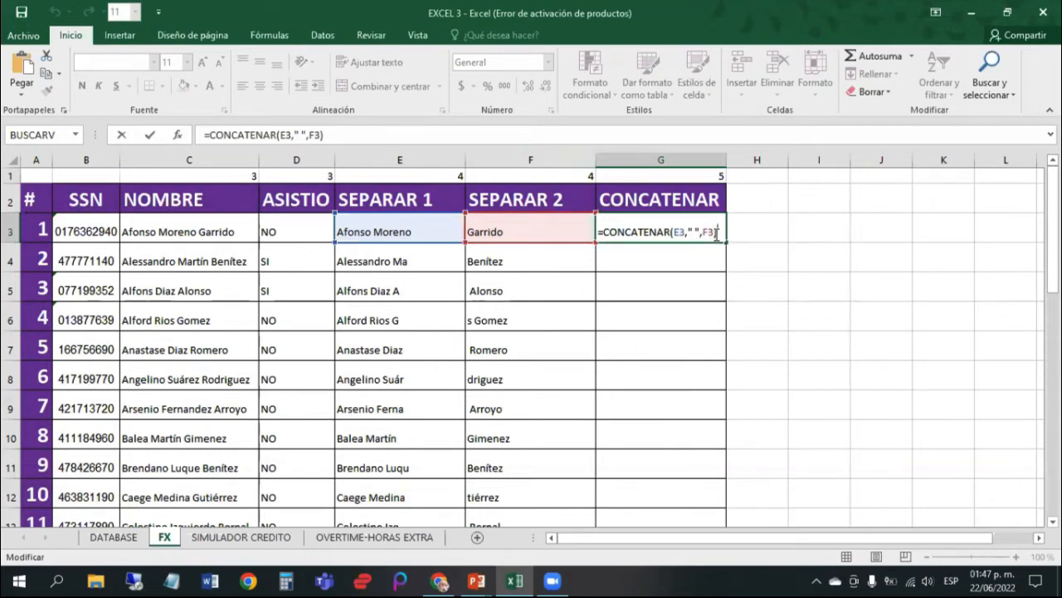
Step: Confirm G3's CONCATENAR formula and fill it down to G33, checking the joined names
{"action": "key", "text": "Return"}
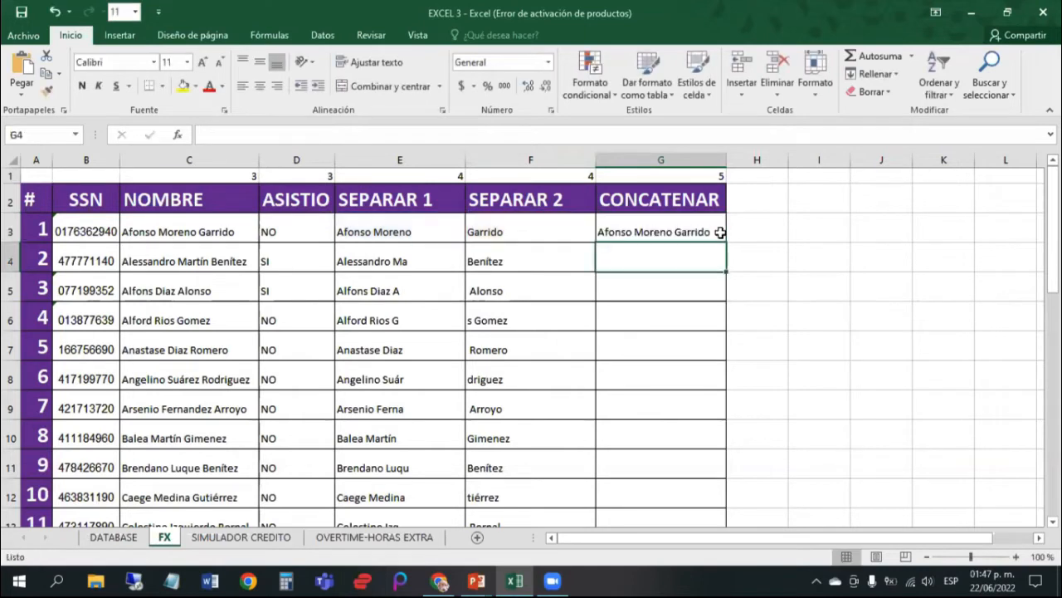
{"action": "left_click", "coordinate": [720, 233]}
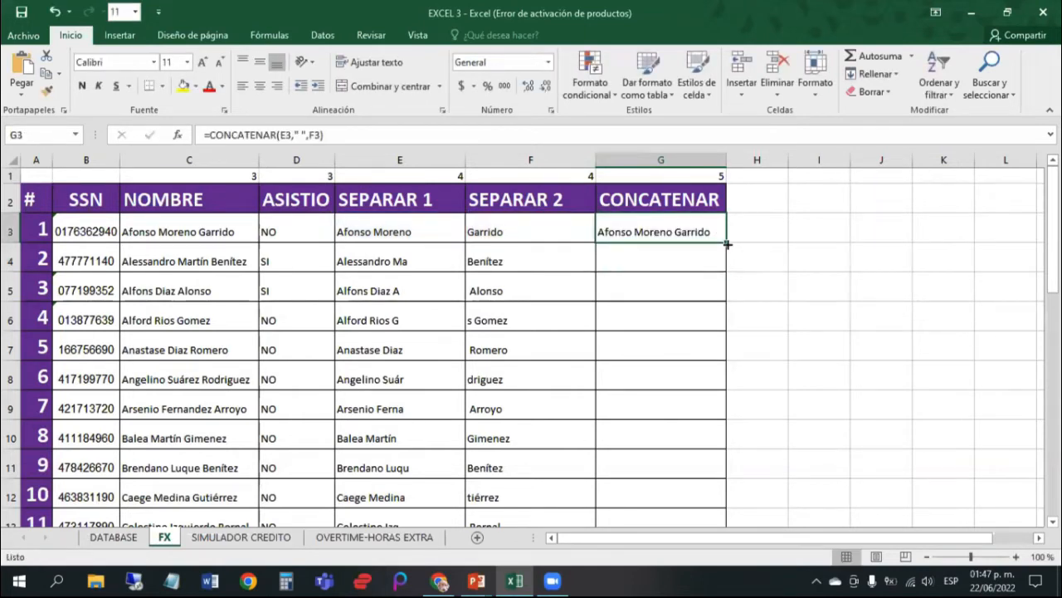
{"action": "double_click", "coordinate": [726, 243]}
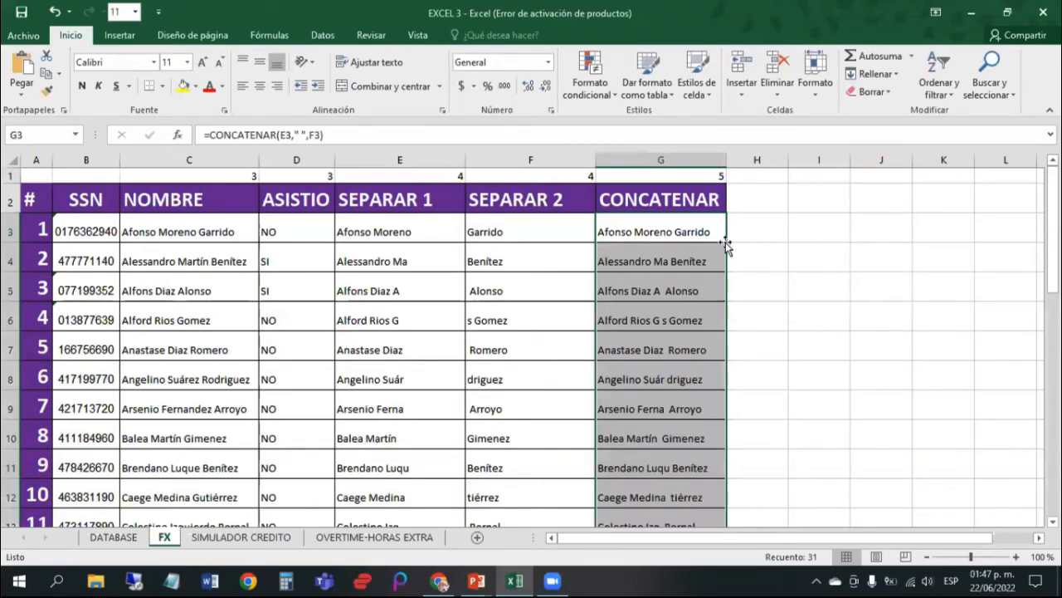
{"action": "scroll", "coordinate": [726, 245], "scroll_direction": "down", "scroll_amount": 1}
{"action": "scroll", "coordinate": [726, 244], "scroll_direction": "down", "scroll_amount": 7}
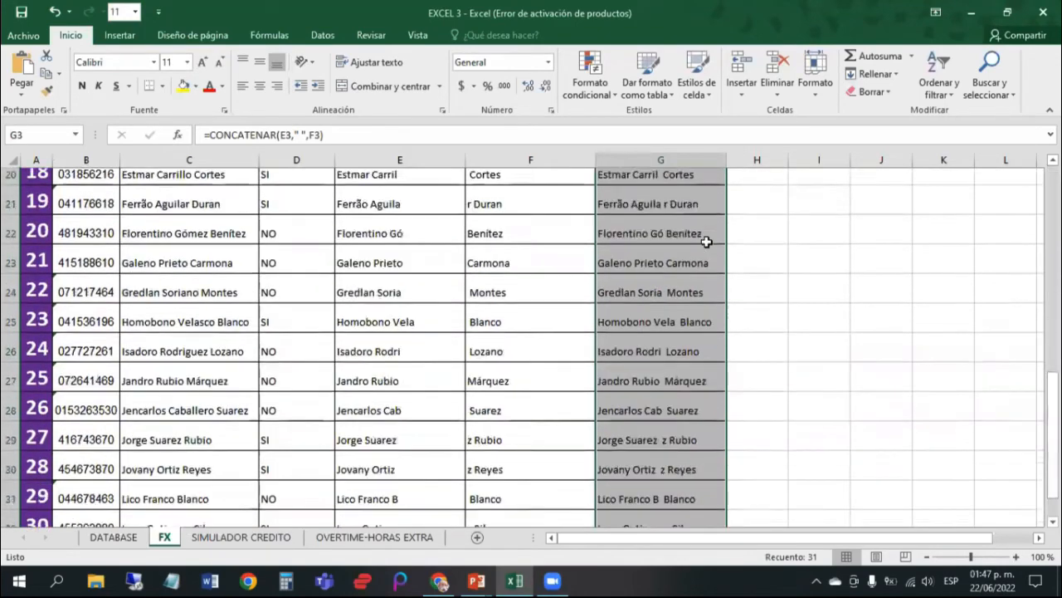
{"action": "scroll", "coordinate": [707, 242], "scroll_direction": "up", "scroll_amount": 7}
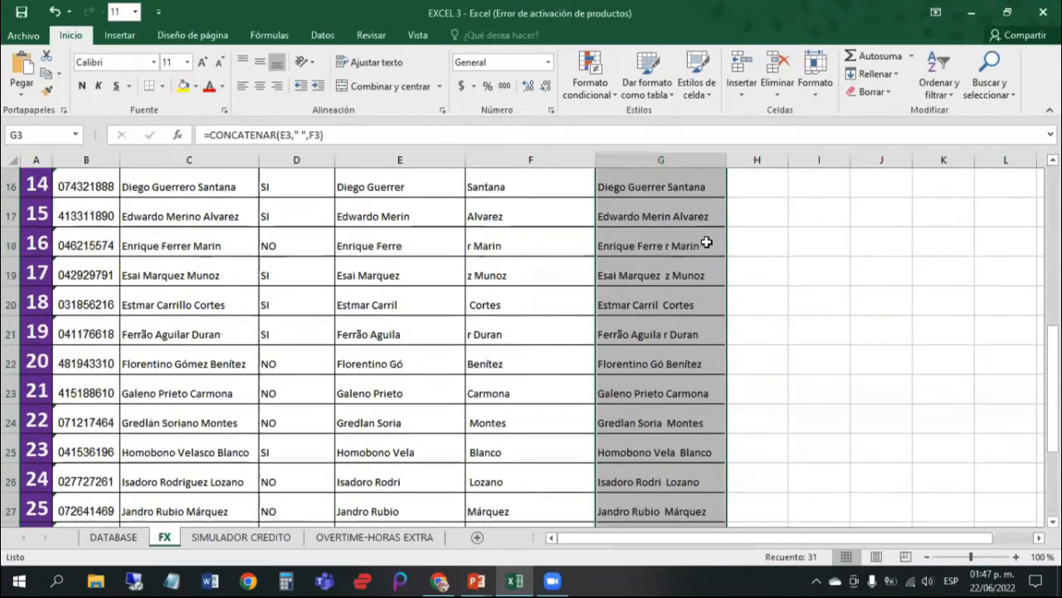
{"action": "scroll", "coordinate": [706, 243], "scroll_direction": "up", "scroll_amount": 1}
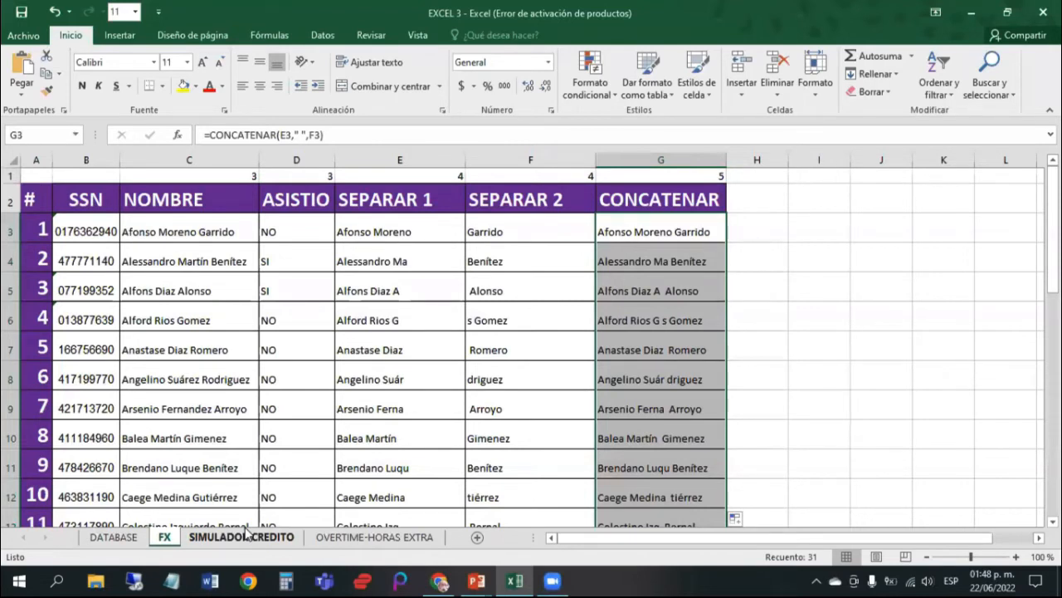
Step: Go to the SIMULADOR CREDITO sheet and drag columns D, E and F wider
{"action": "left_click", "coordinate": [249, 537]}
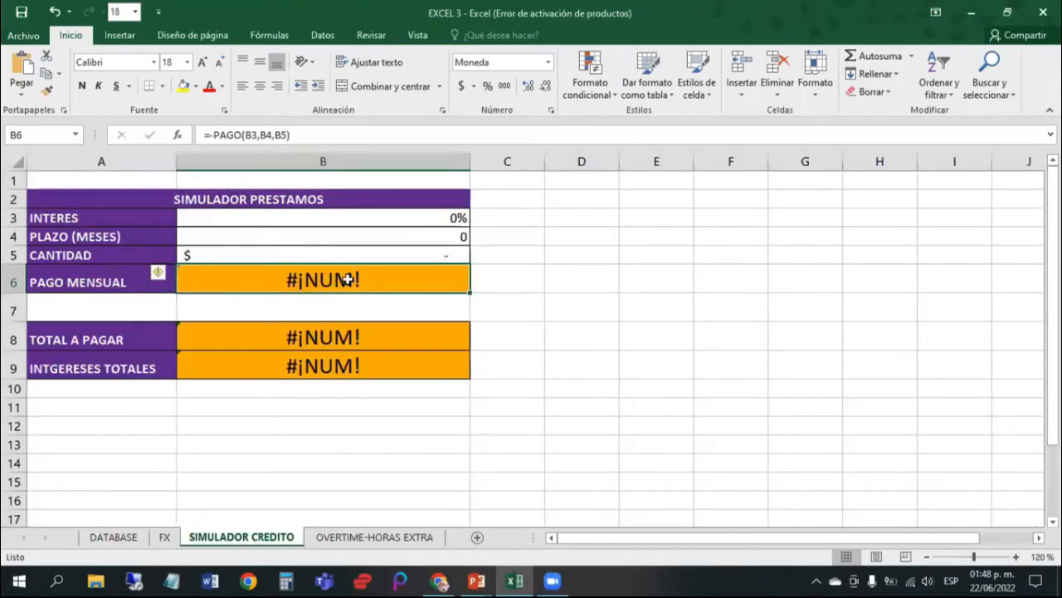
{"action": "left_click", "coordinate": [570, 216]}
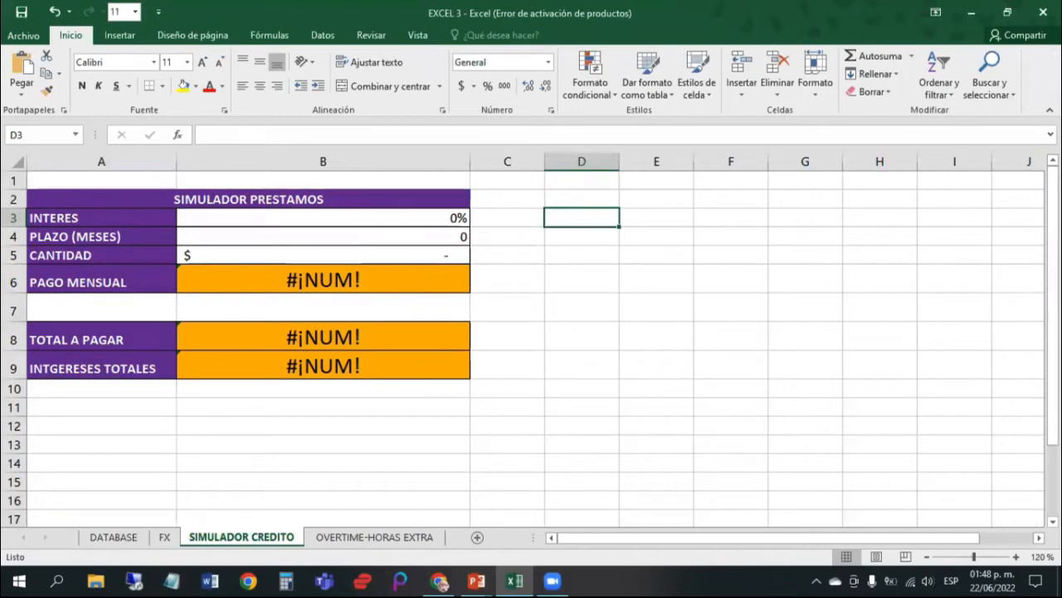
{"action": "left_click", "coordinate": [581, 199]}
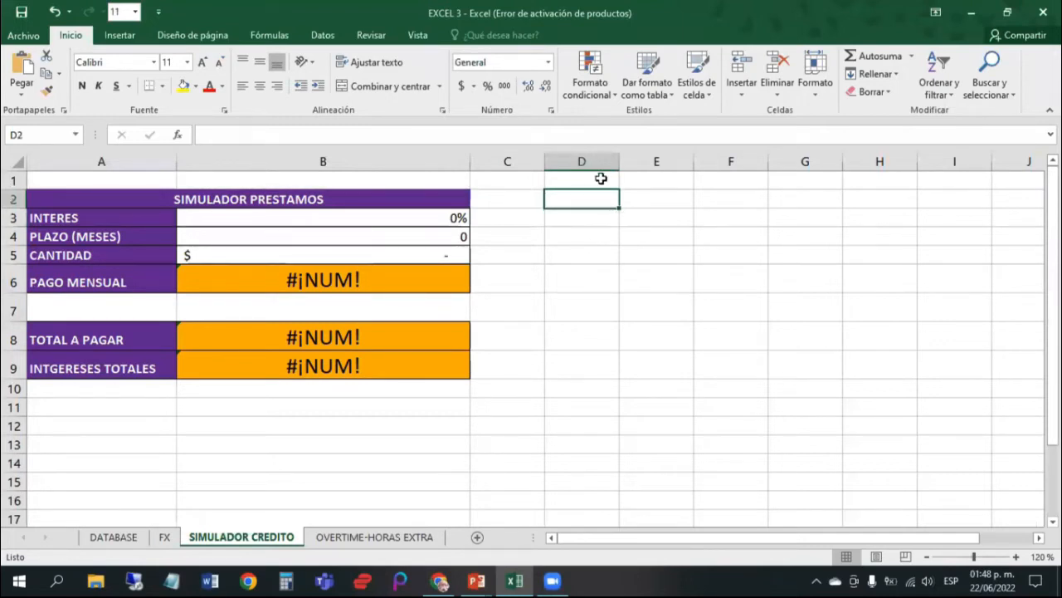
{"action": "left_click_drag", "start_coordinate": [620, 152], "coordinate": [699, 135]}
{"action": "left_click_drag", "start_coordinate": [772, 161], "coordinate": [824, 155]}
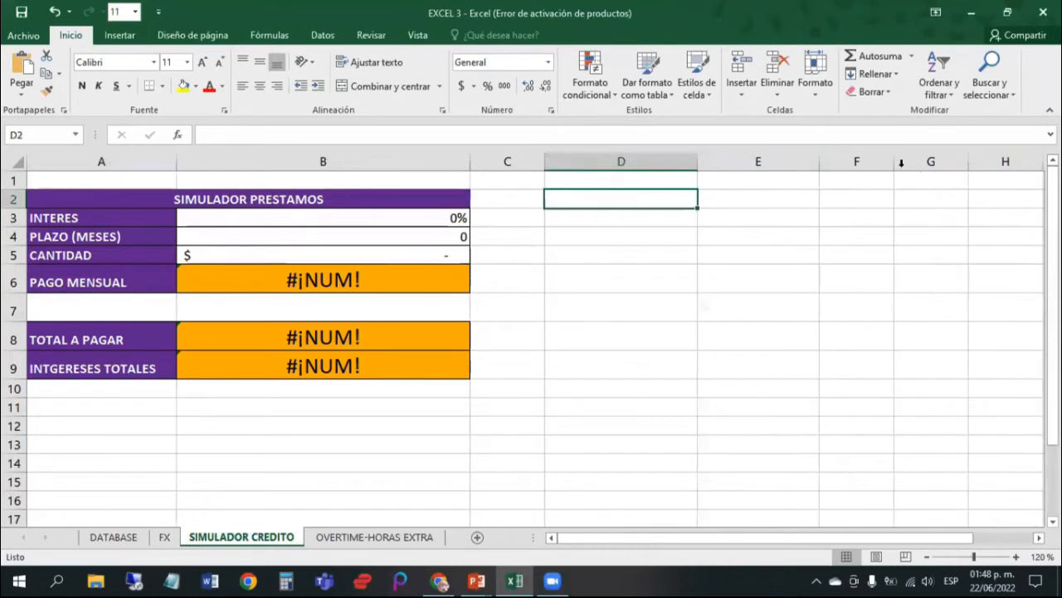
{"action": "left_click_drag", "start_coordinate": [893, 161], "coordinate": [922, 164]}
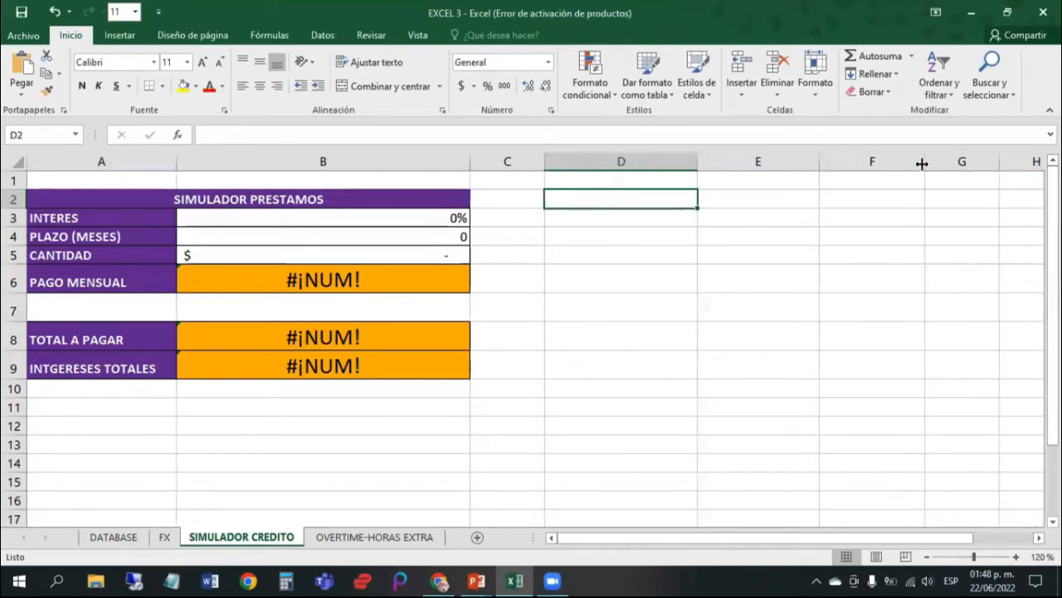
{"action": "key", "text": "Down"}
{"action": "key", "text": "Left"}
{"action": "key", "text": "Left"}
{"action": "key", "text": "Left"}
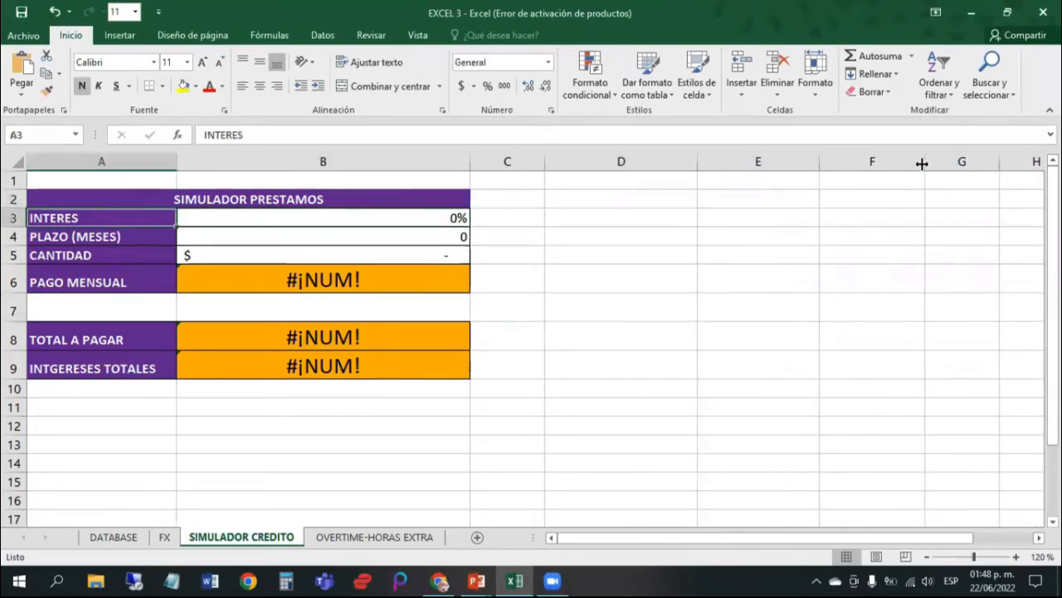
{"action": "key", "text": "Right"}
{"action": "key", "text": "Right"}
{"action": "key", "text": "Right"}
{"action": "key", "text": "Up"}
{"action": "key", "text": "Down"}
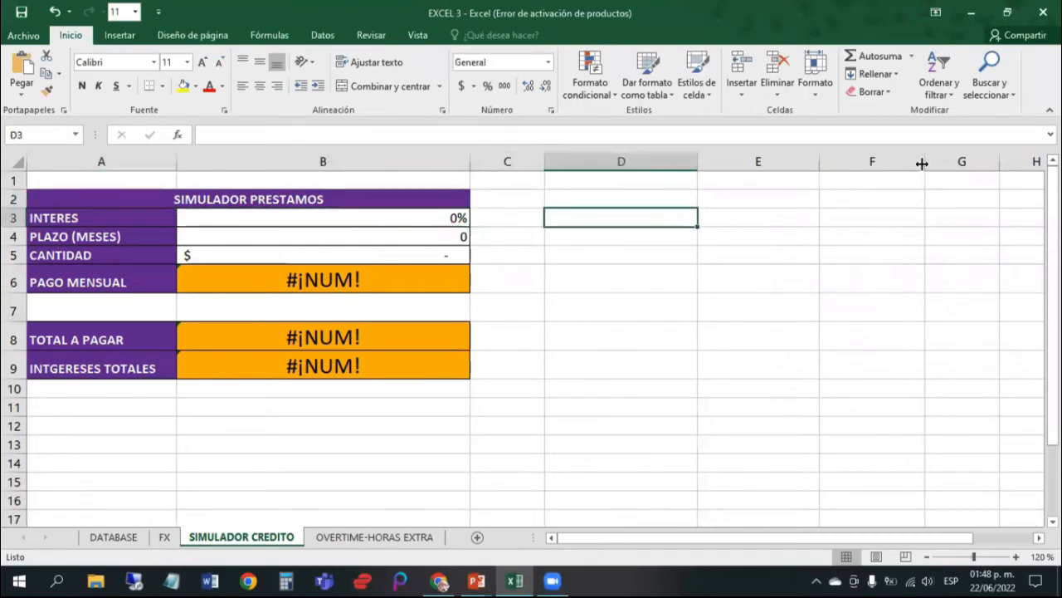
{"action": "type", "text": "interes"}
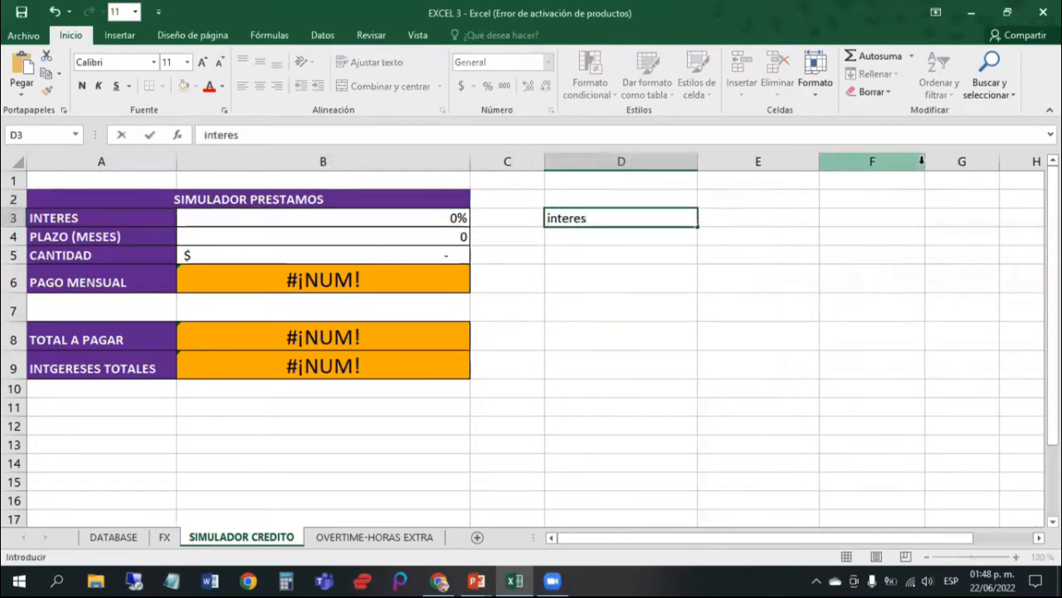
{"action": "key", "text": "Return"}
{"action": "key", "text": "Up"}
{"action": "type", "text": "INTERES"}
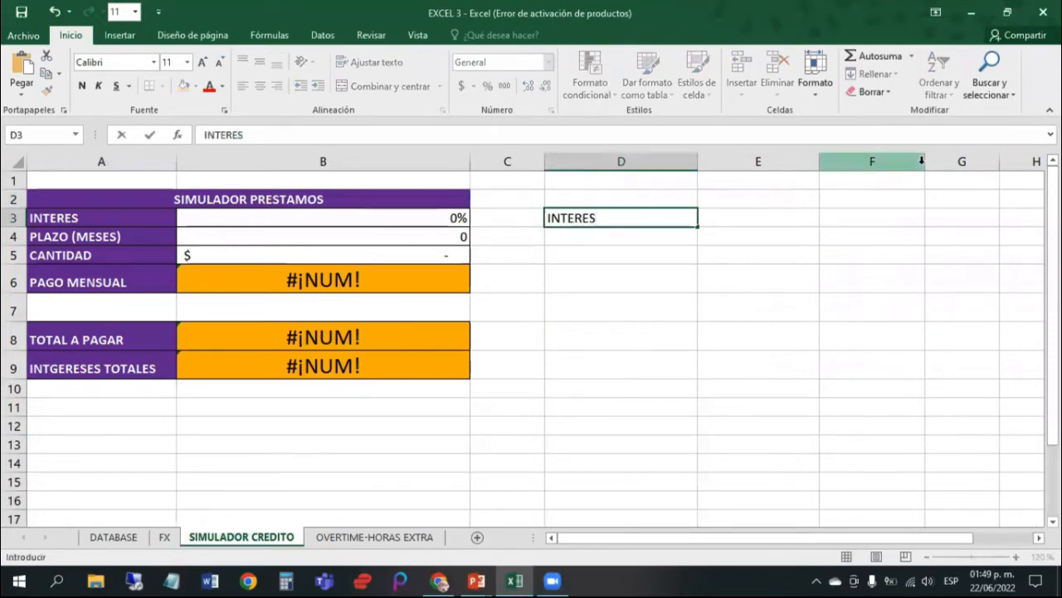
{"action": "key", "text": "Right"}
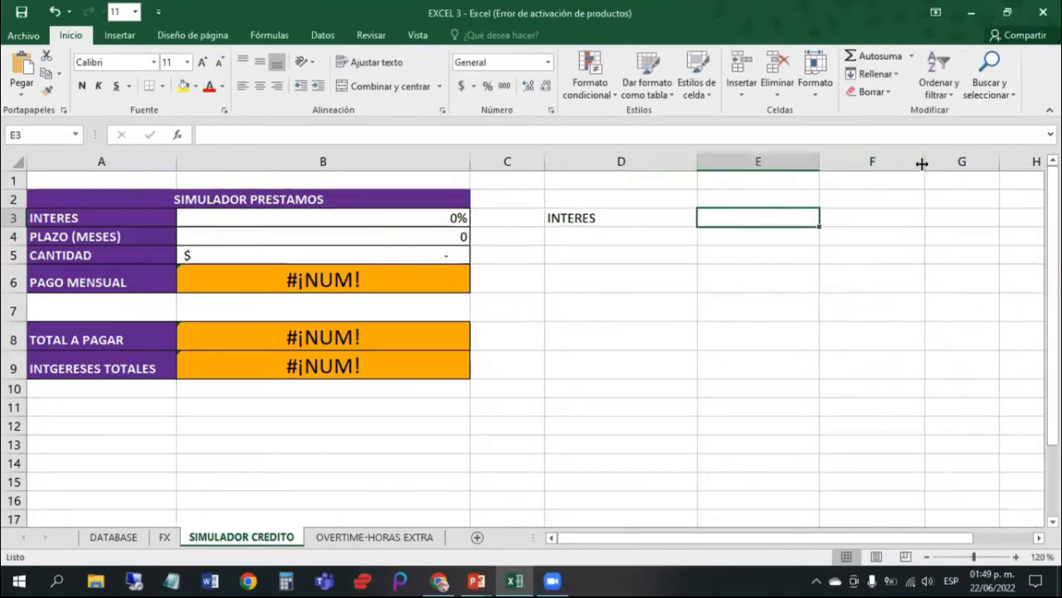
{"action": "left_click", "coordinate": [488, 86]}
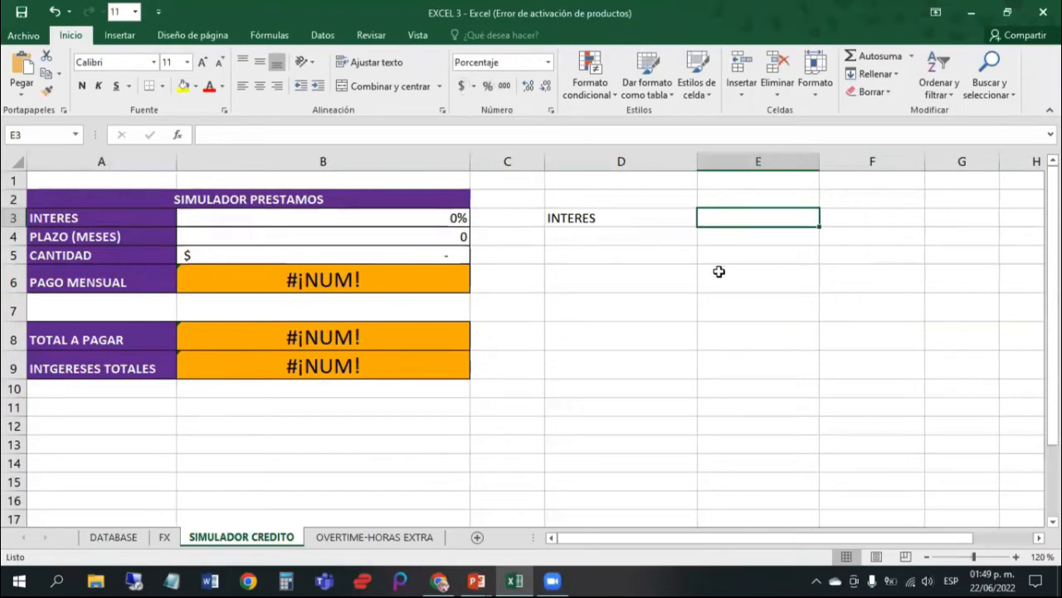
{"action": "key", "text": "Left"}
{"action": "key", "text": "Down"}
{"action": "type", "text": "PLAZO"}
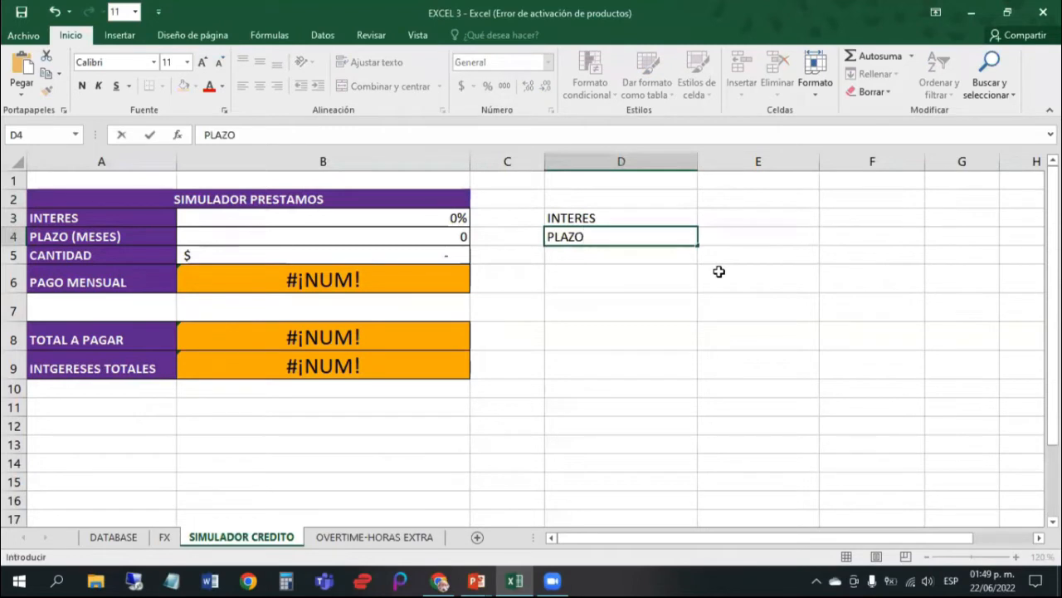
{"action": "key", "text": "Return"}
{"action": "key", "text": "Up"}
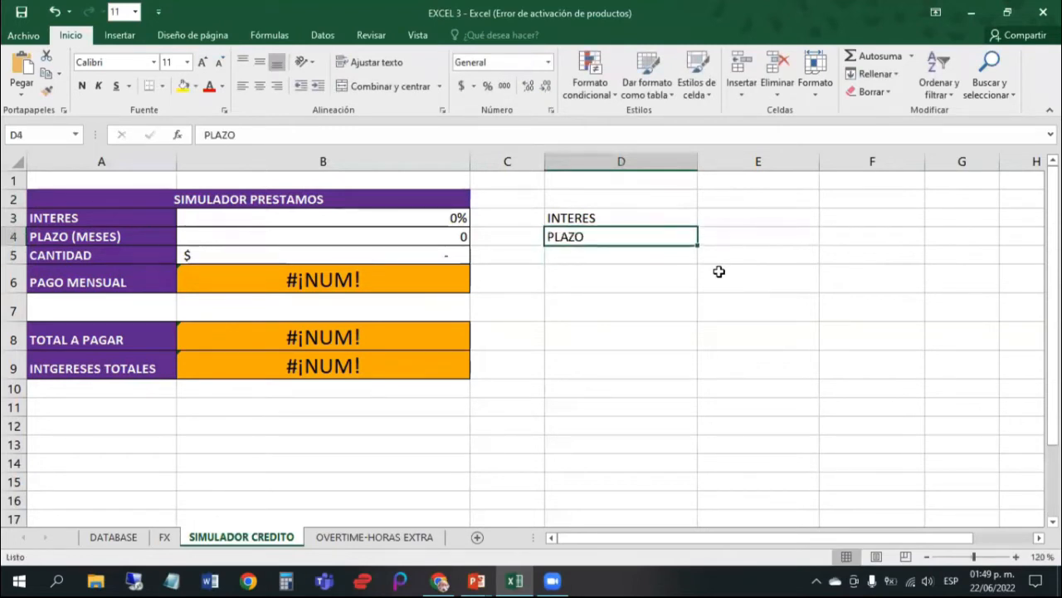
{"action": "key", "text": "Right"}
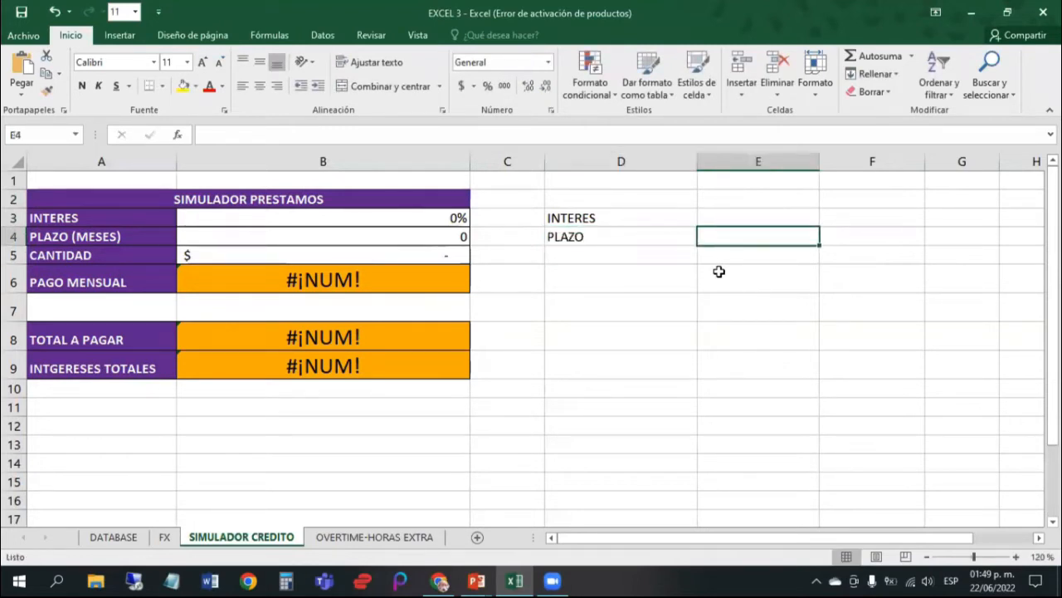
{"action": "key", "text": "Down"}
{"action": "key", "text": "Left"}
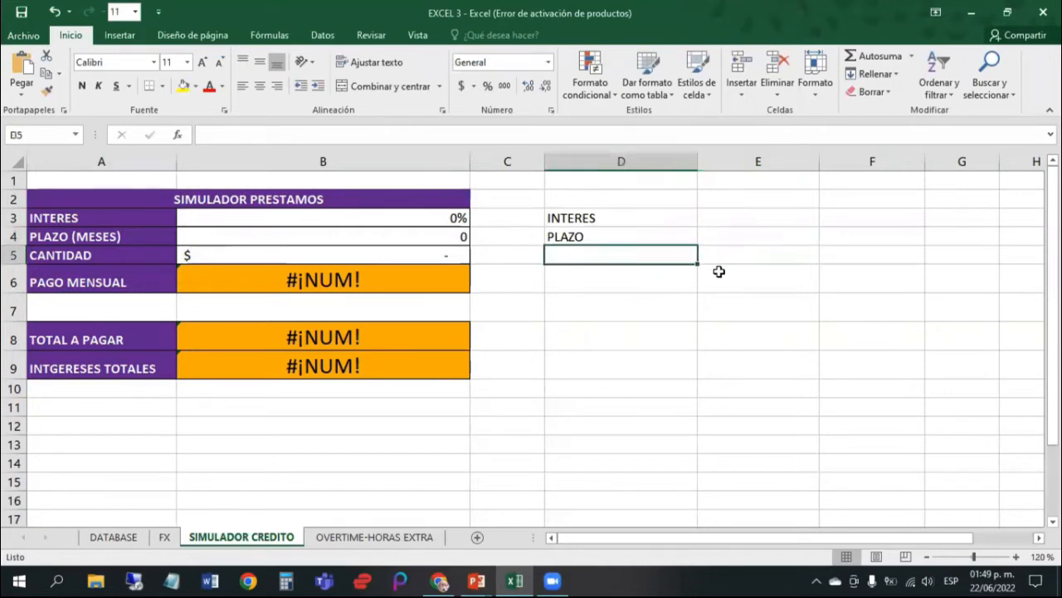
{"action": "type", "text": "CANTIDAD"}
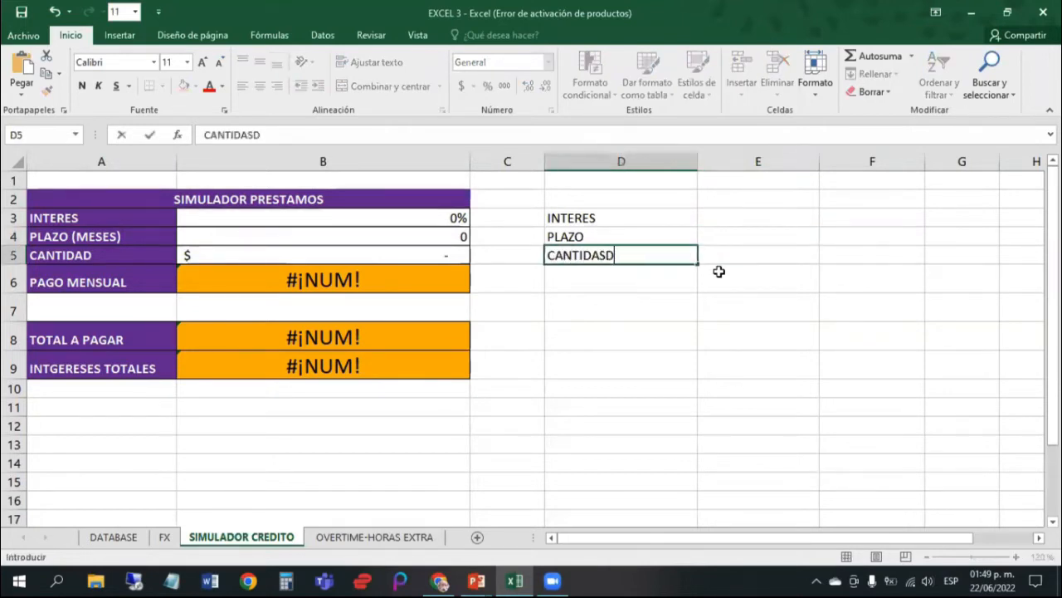
{"action": "key", "text": "Tab"}
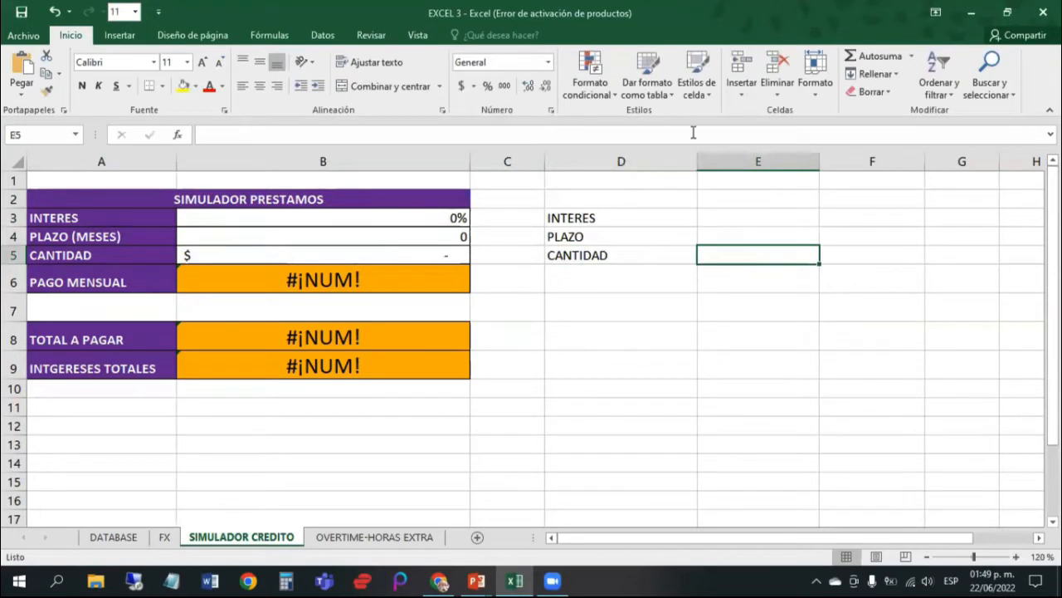
{"action": "left_click", "coordinate": [462, 87]}
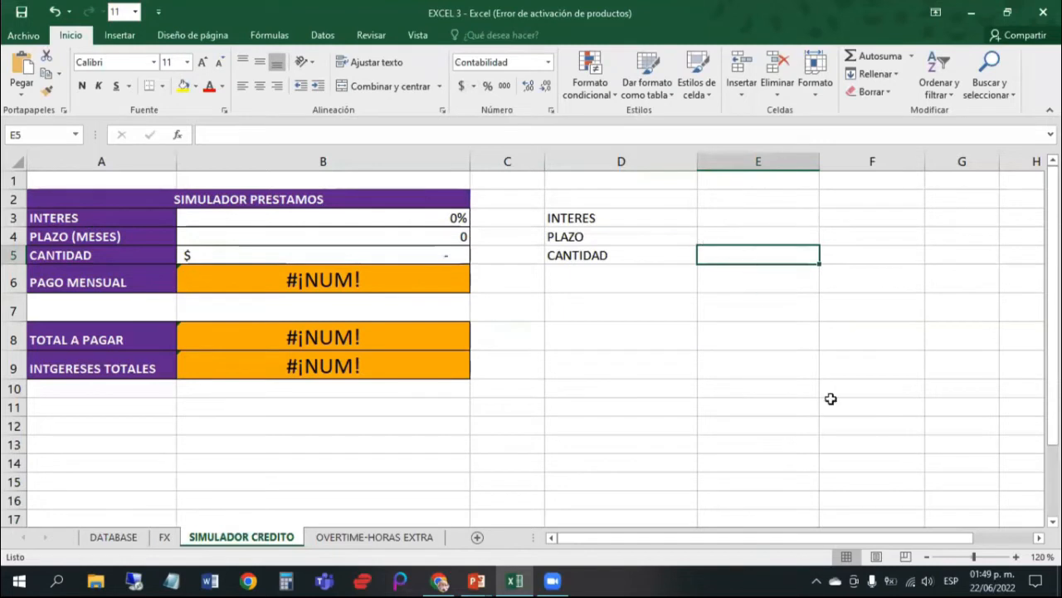
{"action": "left_click", "coordinate": [474, 86]}
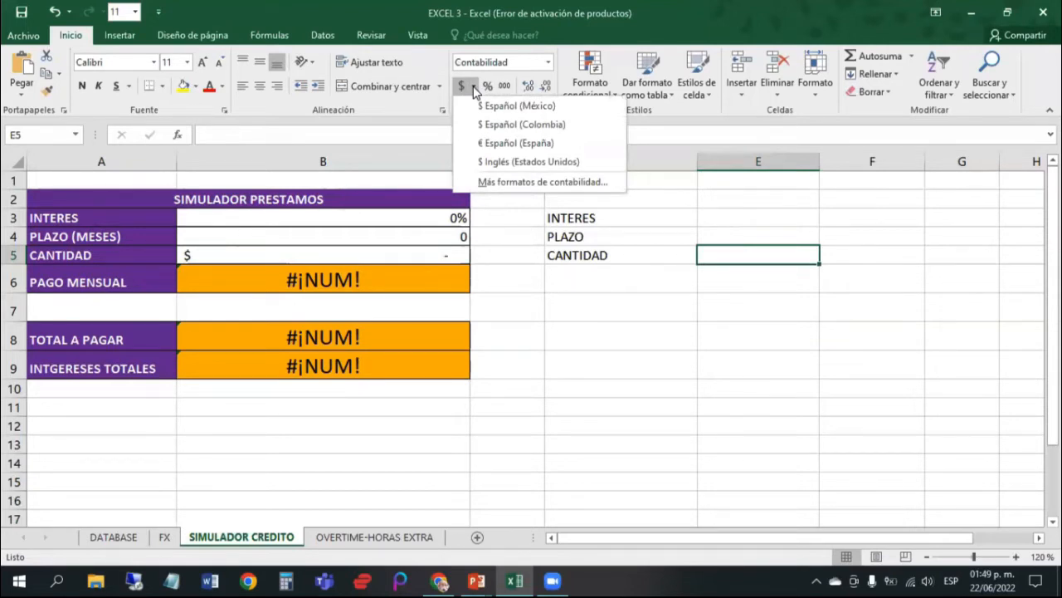
{"action": "left_click", "coordinate": [474, 87]}
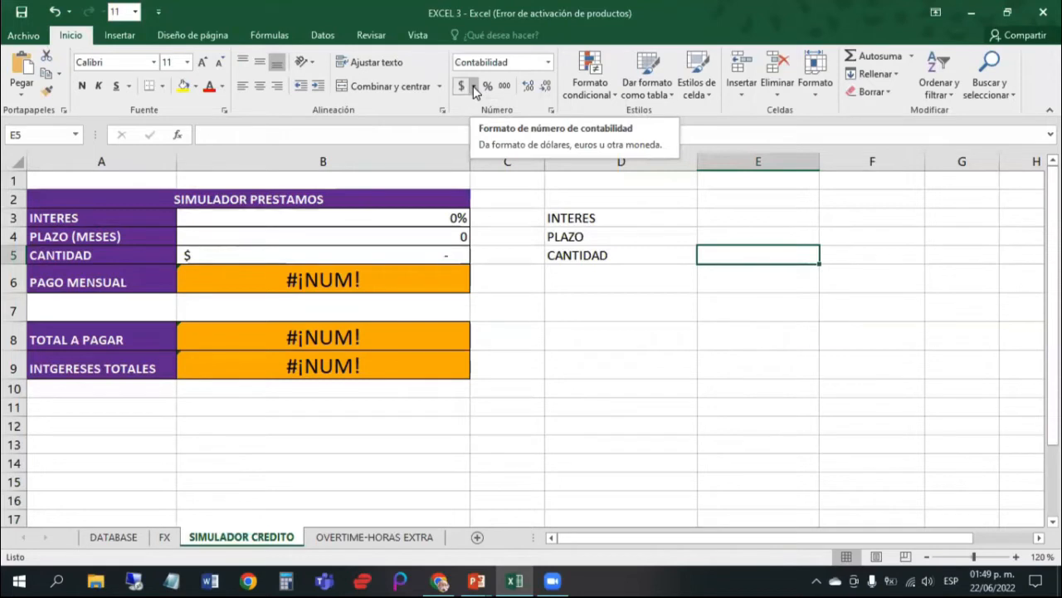
{"action": "key", "text": "Left"}
{"action": "key", "text": "Down"}
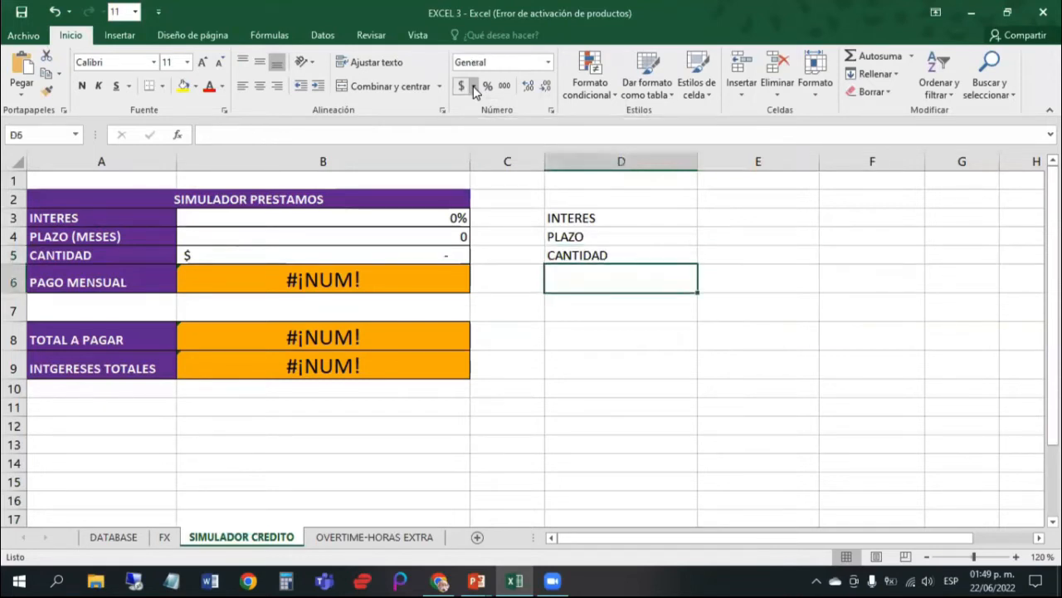
{"action": "type", "text": "PAGO MENUA"}
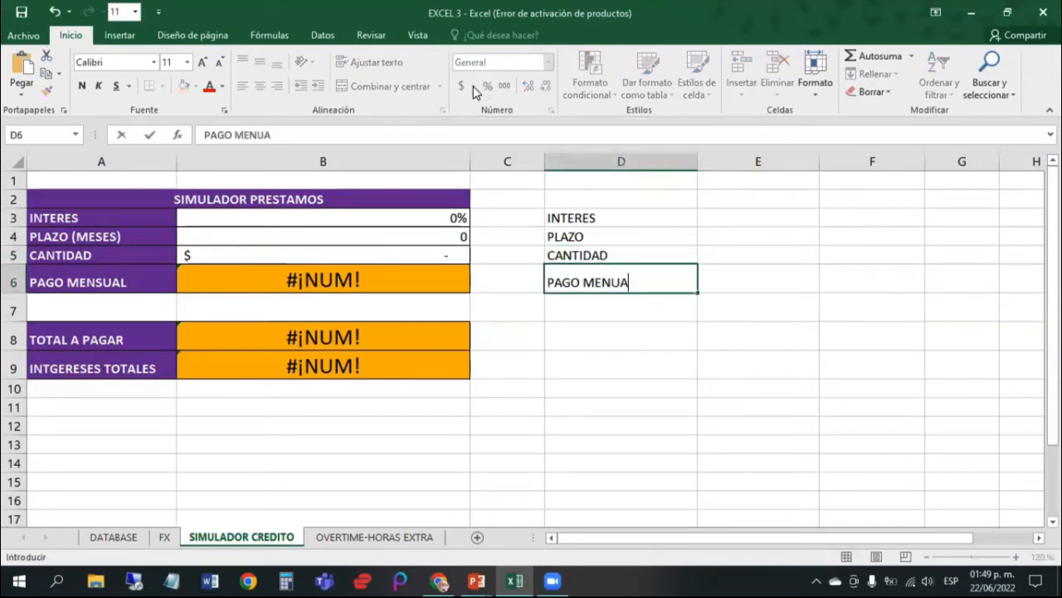
{"action": "key", "text": "BackSpace"}
{"action": "key", "text": "BackSpace"}
{"action": "type", "text": "SUAL"}
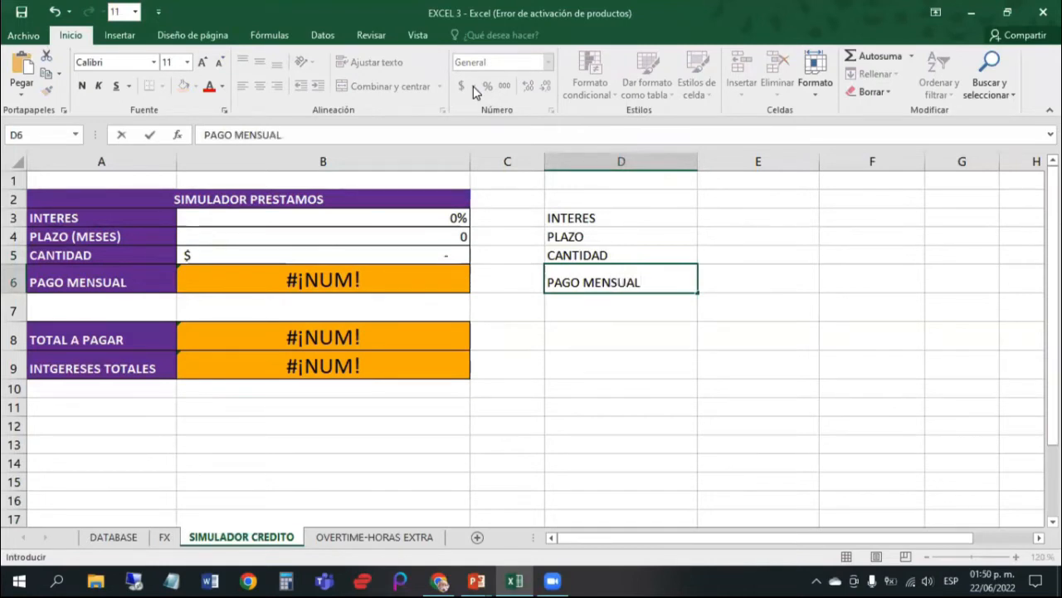
{"action": "key", "text": "Right"}
{"action": "key", "text": "Left"}
{"action": "key", "text": "Left"}
{"action": "key", "text": "Left"}
{"action": "key", "text": "Right"}
{"action": "key", "text": "Right"}
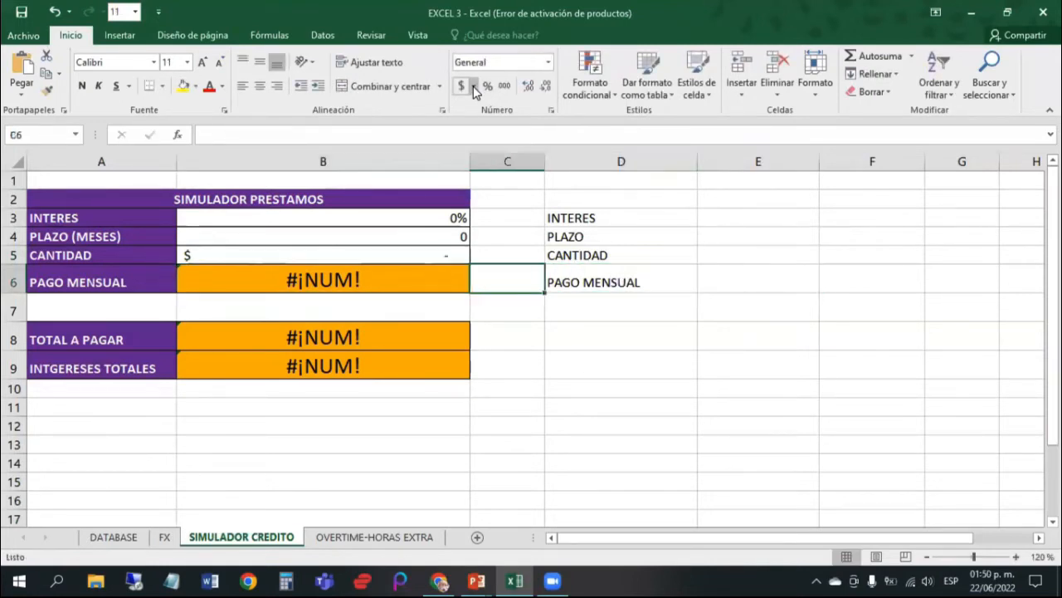
{"action": "key", "text": "Left"}
{"action": "key", "text": "Left"}
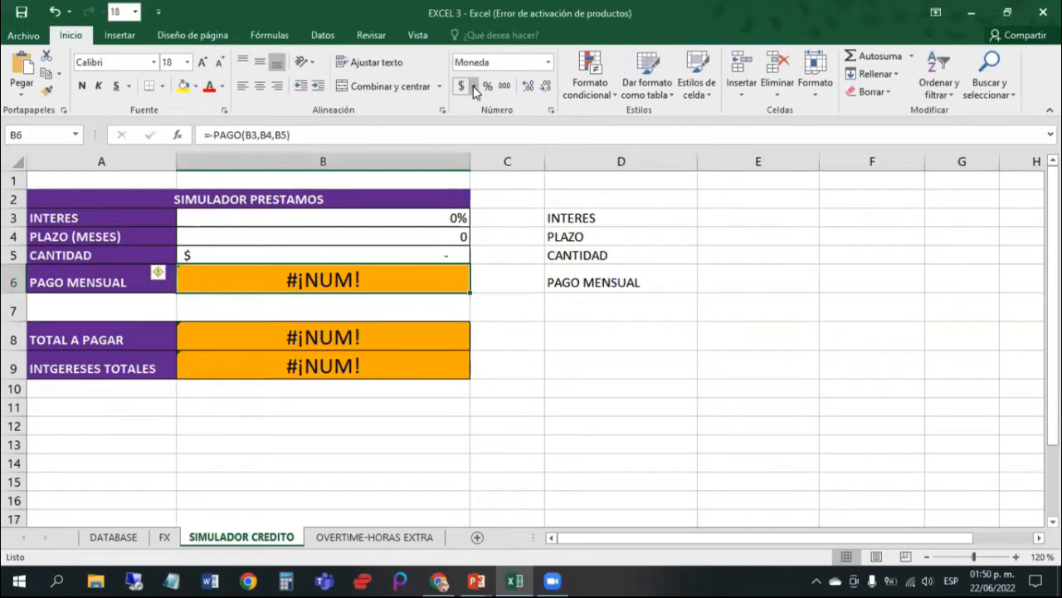
{"action": "key", "text": "Right"}
{"action": "key", "text": "Right"}
{"action": "key", "text": "Up"}
Step: Enter 3% interest, 60 months and a 1,000,000 loan amount in B3, B4 and B5
{"action": "key", "text": "Left"}
{"action": "key", "text": "Left"}
{"action": "key", "text": "Up"}
{"action": "key", "text": "Up"}
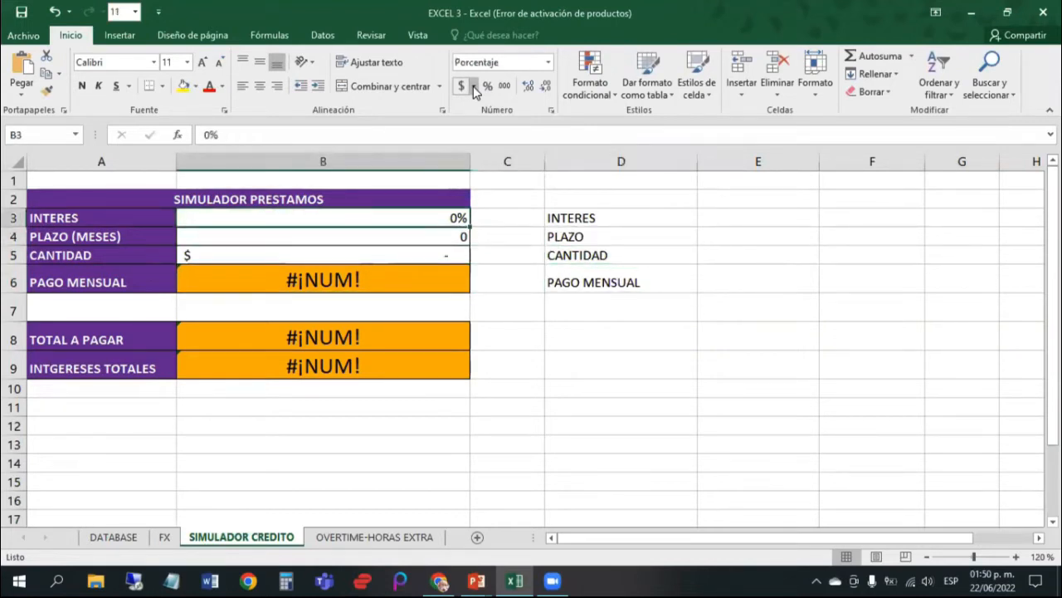
{"action": "type", "text": "3"}
{"action": "key", "text": "Return"}
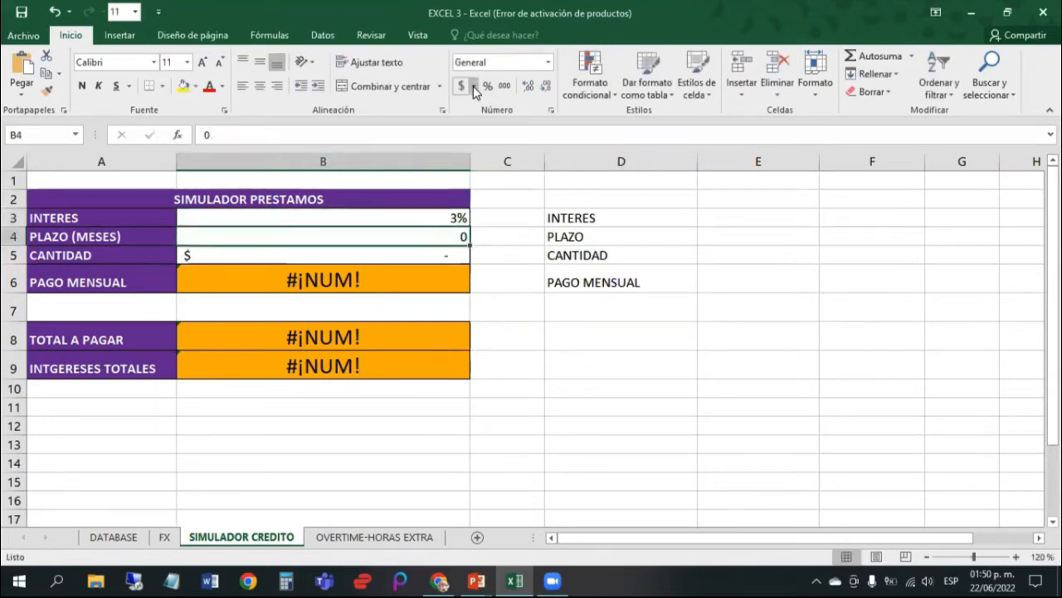
{"action": "type", "text": "60"}
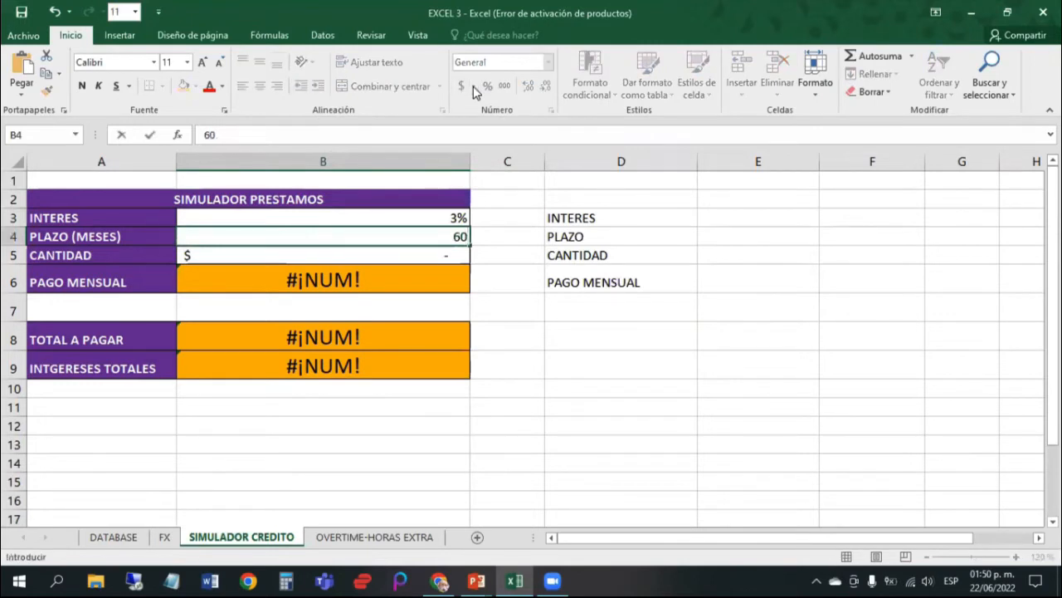
{"action": "key", "text": "Return"}
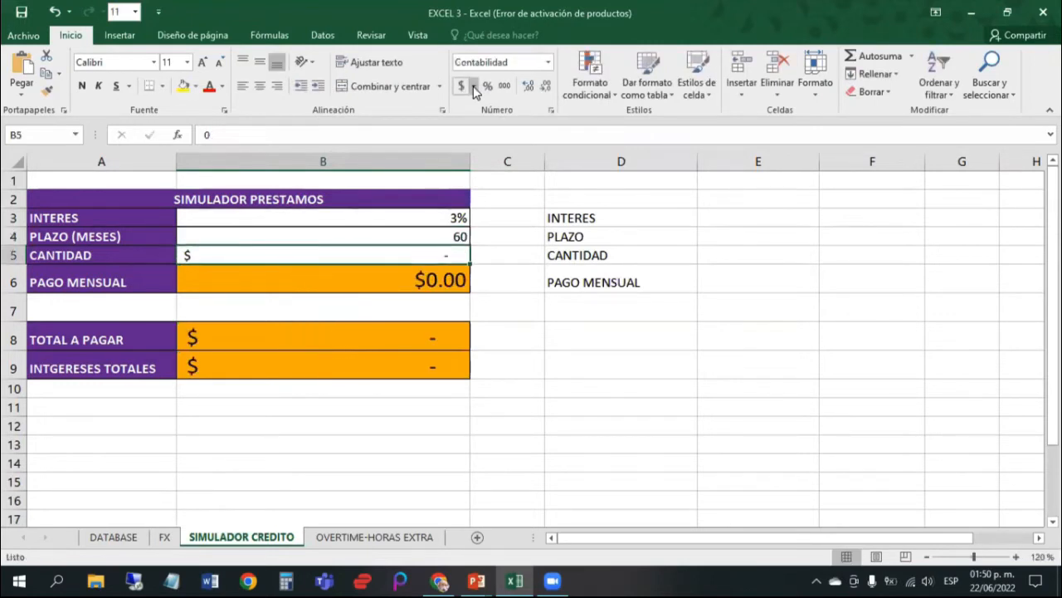
{"action": "type", "text": "1"}
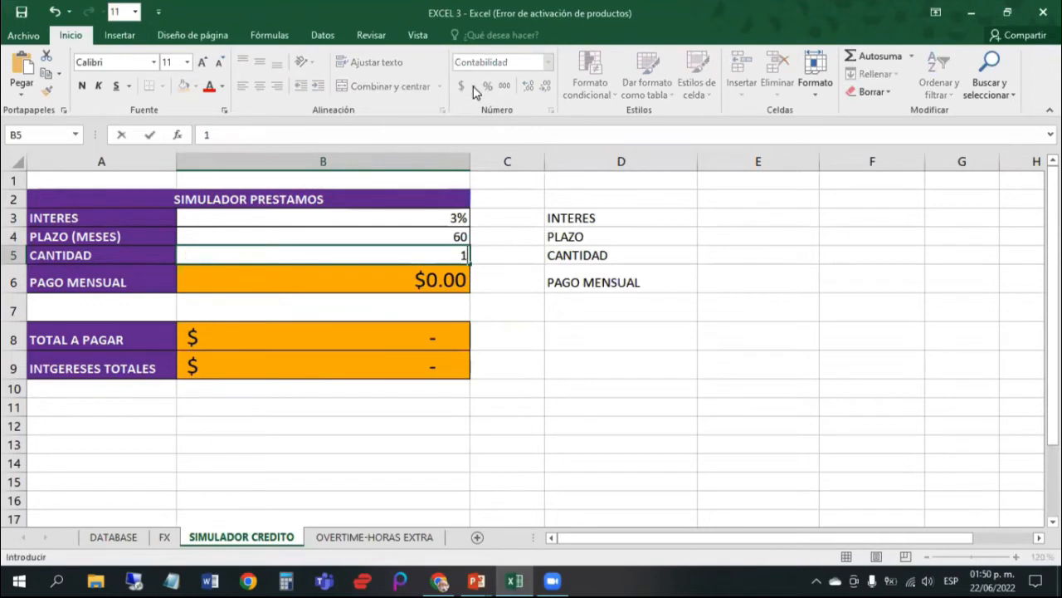
{"action": "type", "text": ",000,00000000"}
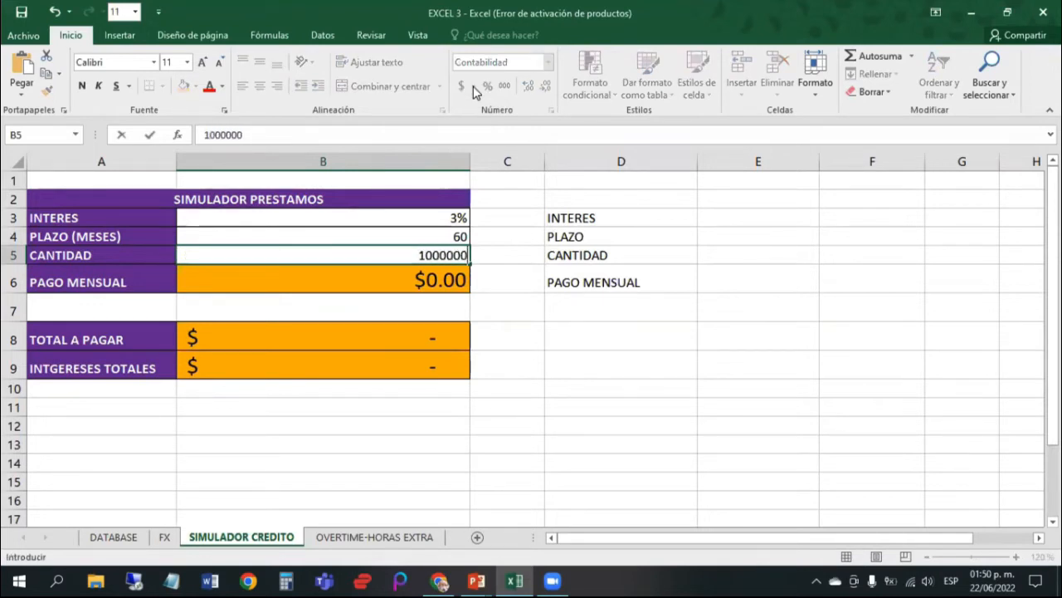
{"action": "key", "text": "Return"}
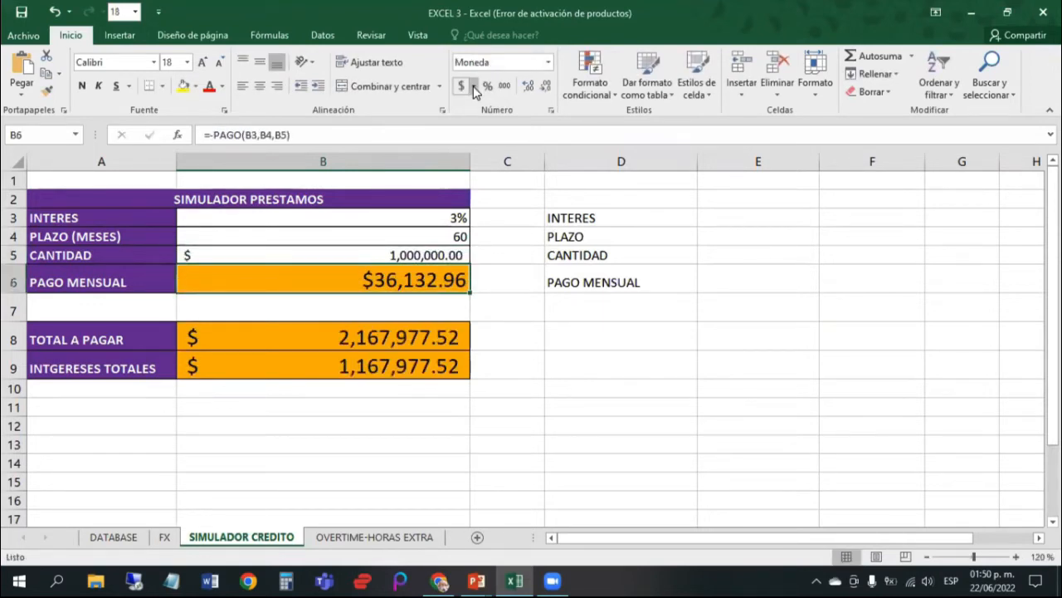
{"action": "key", "text": "Up"}
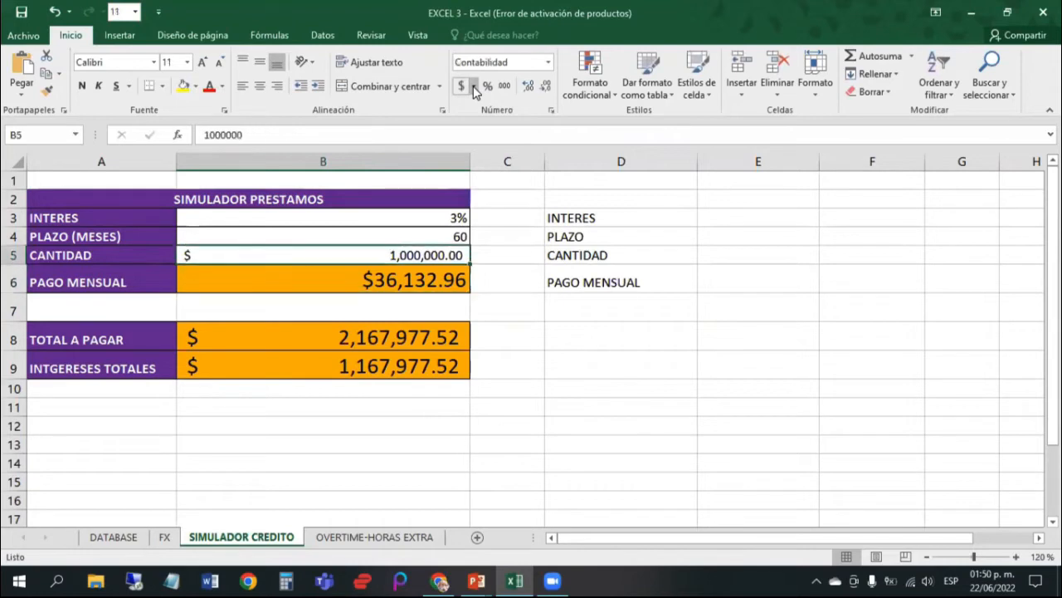
{"action": "key", "text": "Down"}
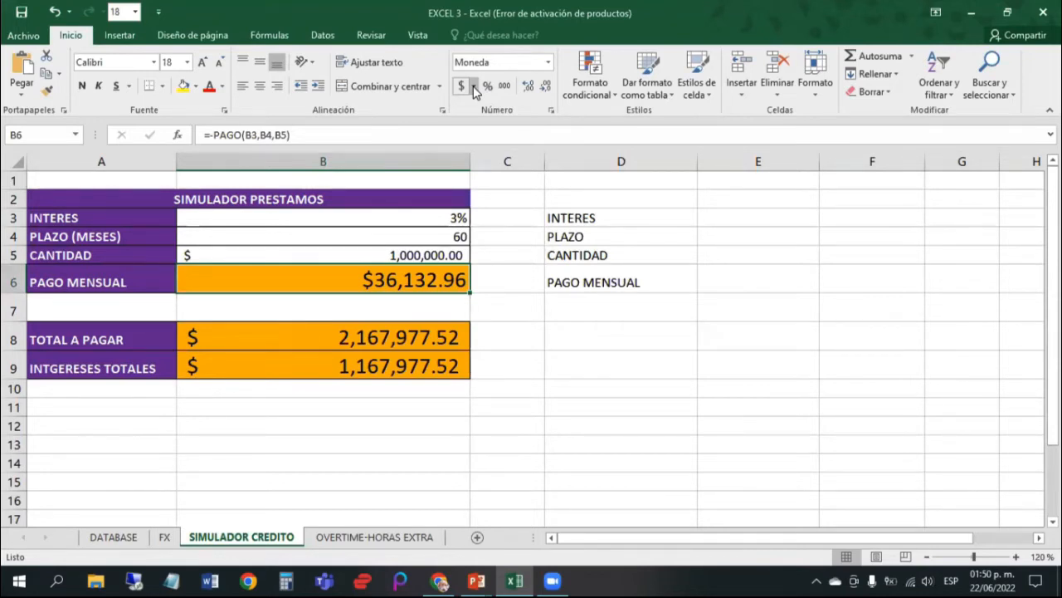
Step: Review the TOTAL A PAGAR and interest formulas, then change the interest rate in B3 to 1.2
{"action": "key", "text": "Down"}
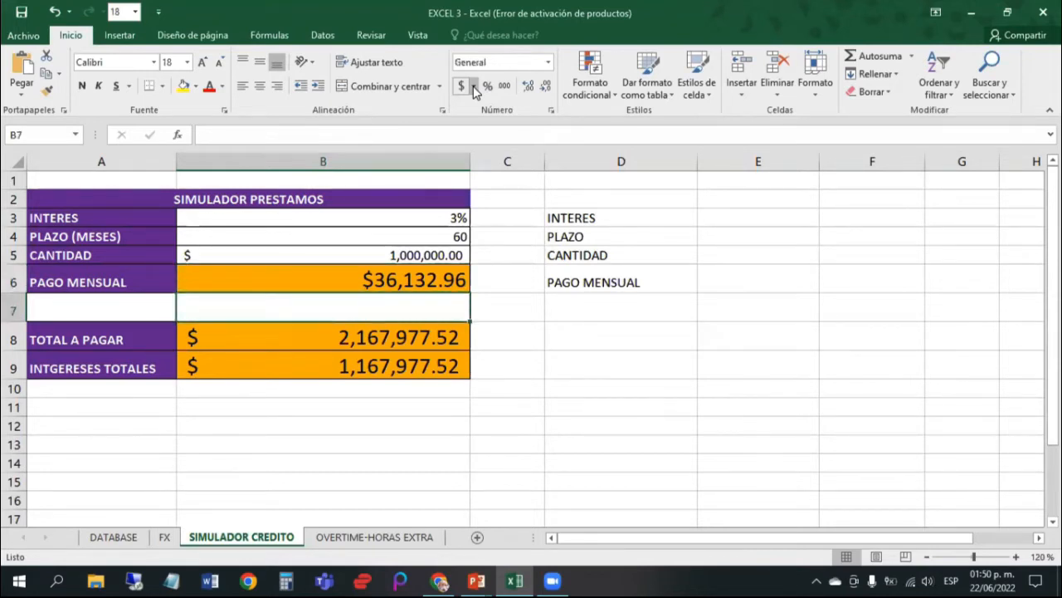
{"action": "key", "text": "Down"}
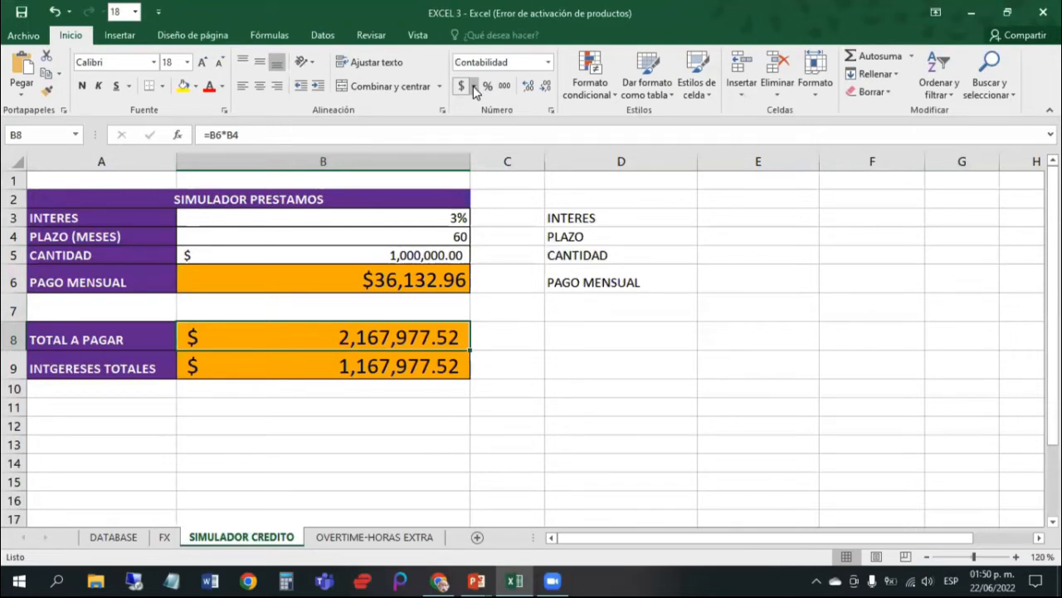
{"action": "key", "text": "Down"}
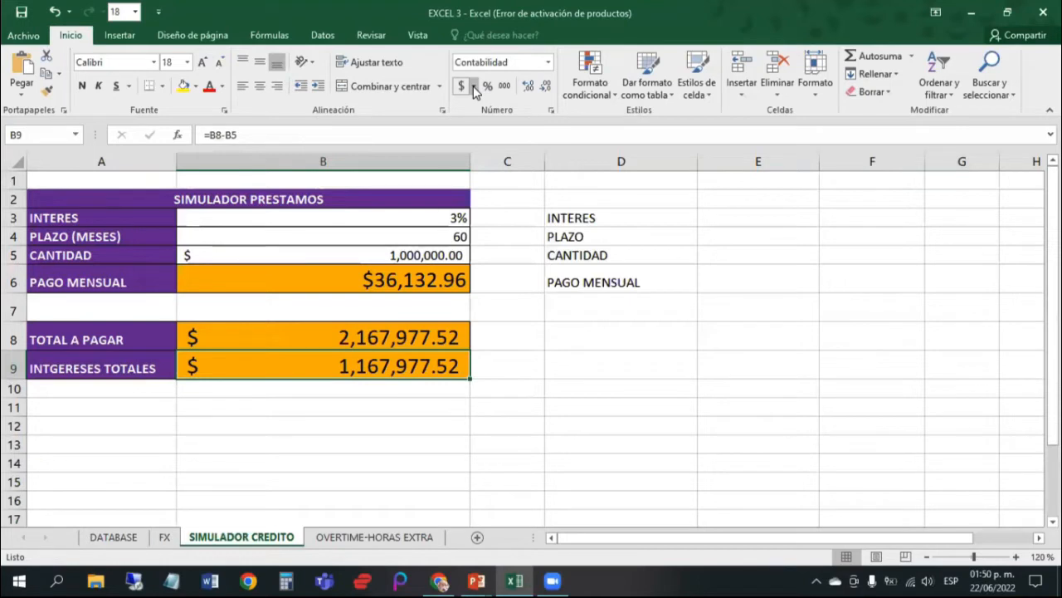
{"action": "key", "text": "Up"}
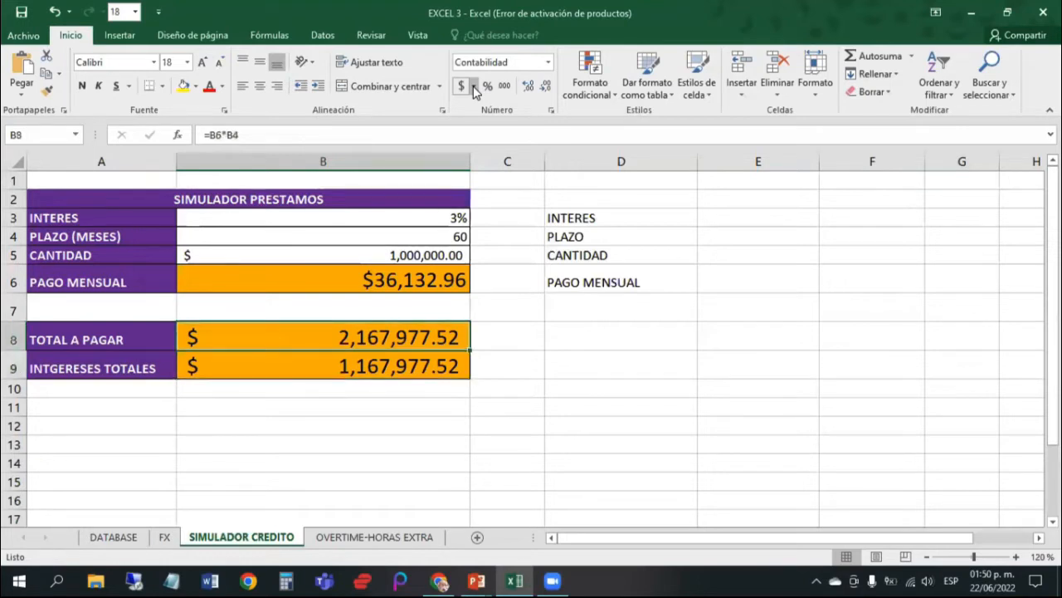
{"action": "key", "text": "Up"}
{"action": "key", "text": "Up"}
{"action": "key", "text": "Up"}
{"action": "key", "text": "Up"}
{"action": "key", "text": "Up"}
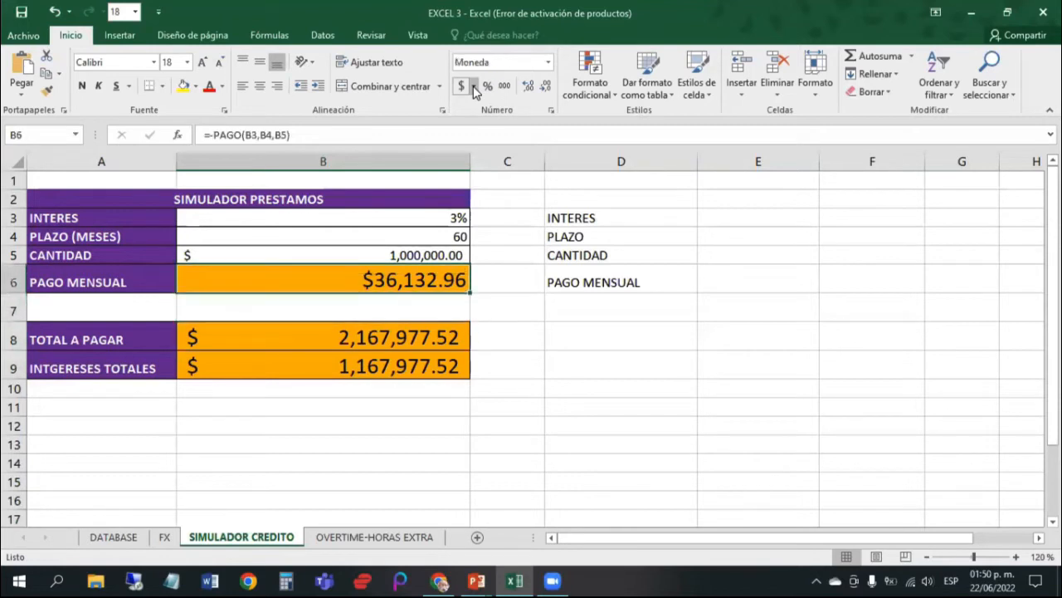
{"action": "type", "text": "1.2"}
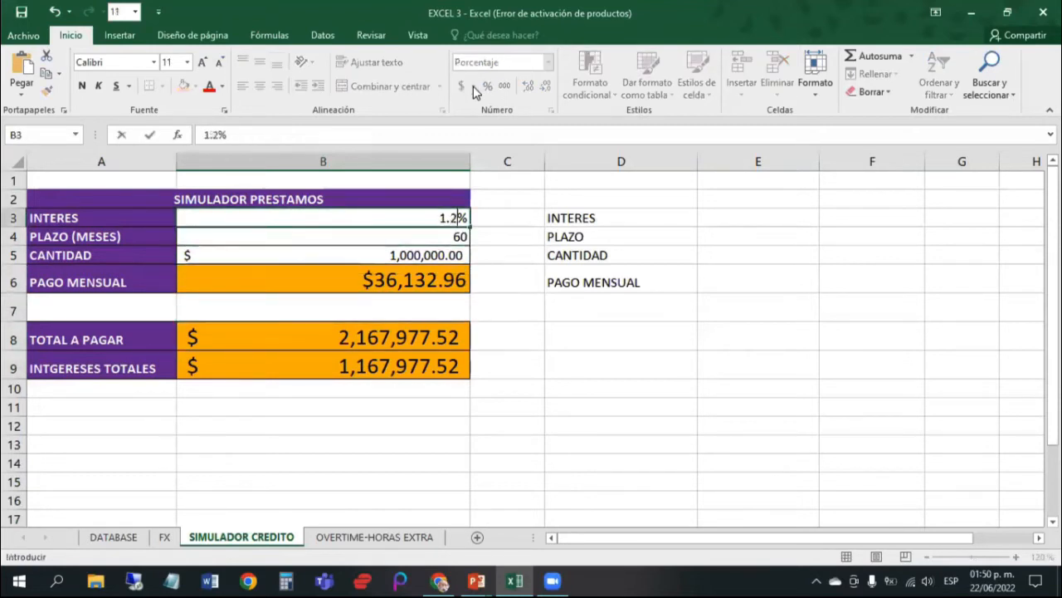
{"action": "key", "text": "Return"}
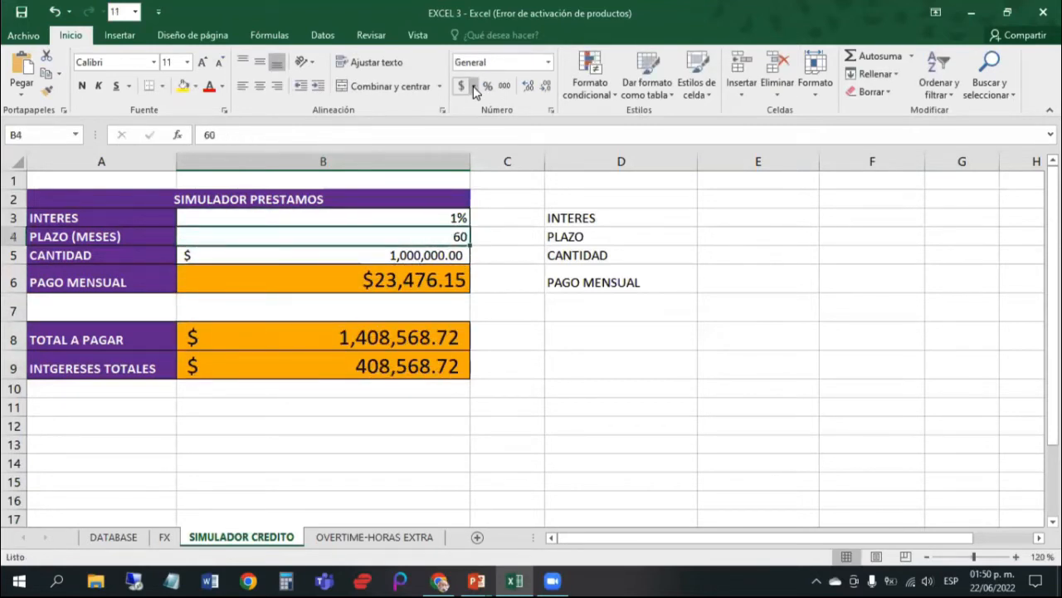
{"action": "key", "text": "Up"}
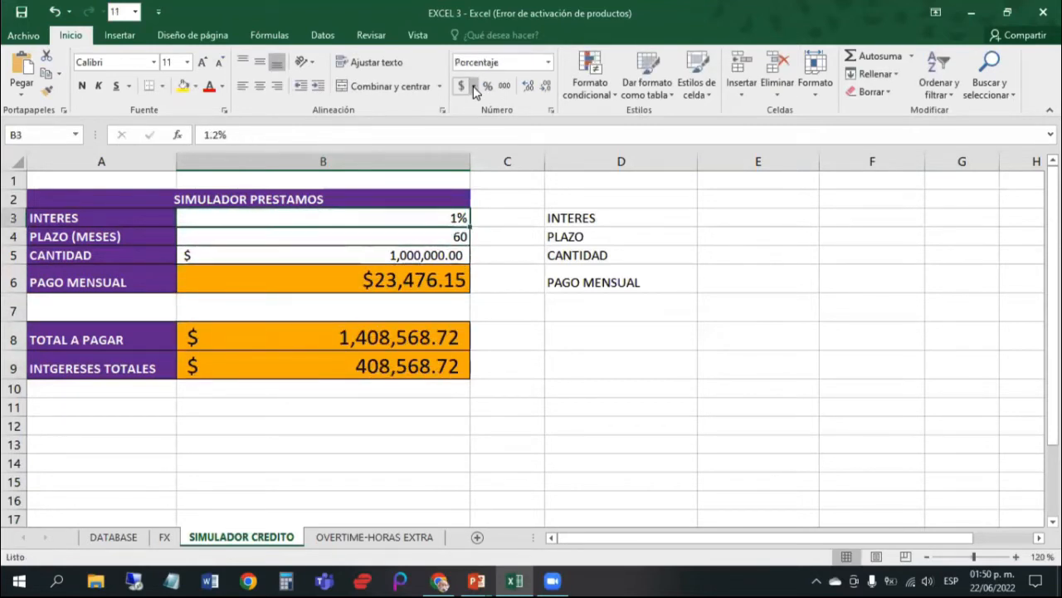
Step: Add two decimal places to the INTERES cell so it displays 1.20%
{"action": "left_click", "coordinate": [531, 86]}
{"action": "left_click", "coordinate": [532, 86]}
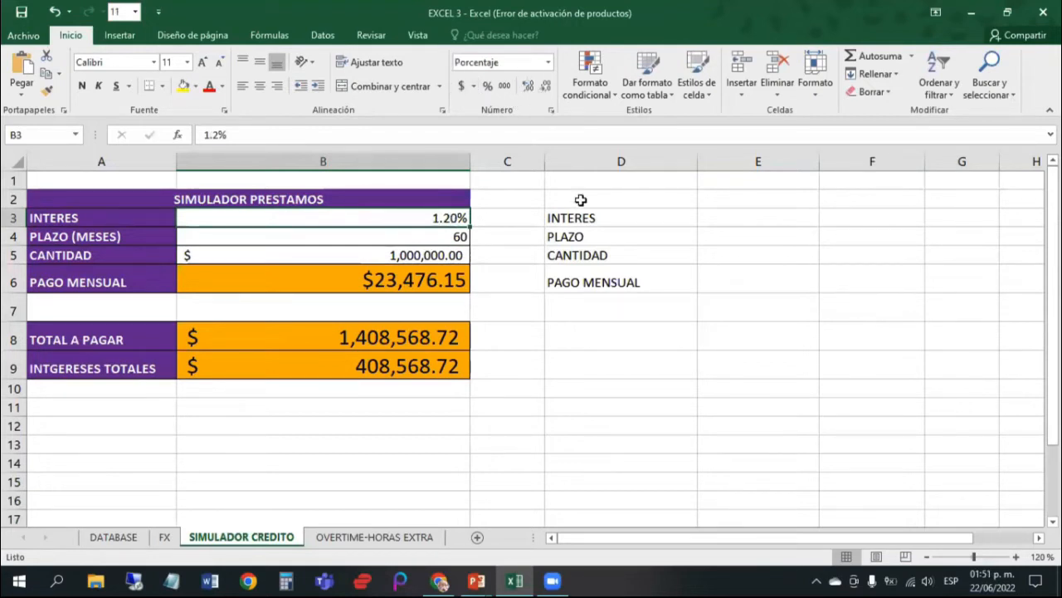
{"action": "left_click", "coordinate": [710, 223]}
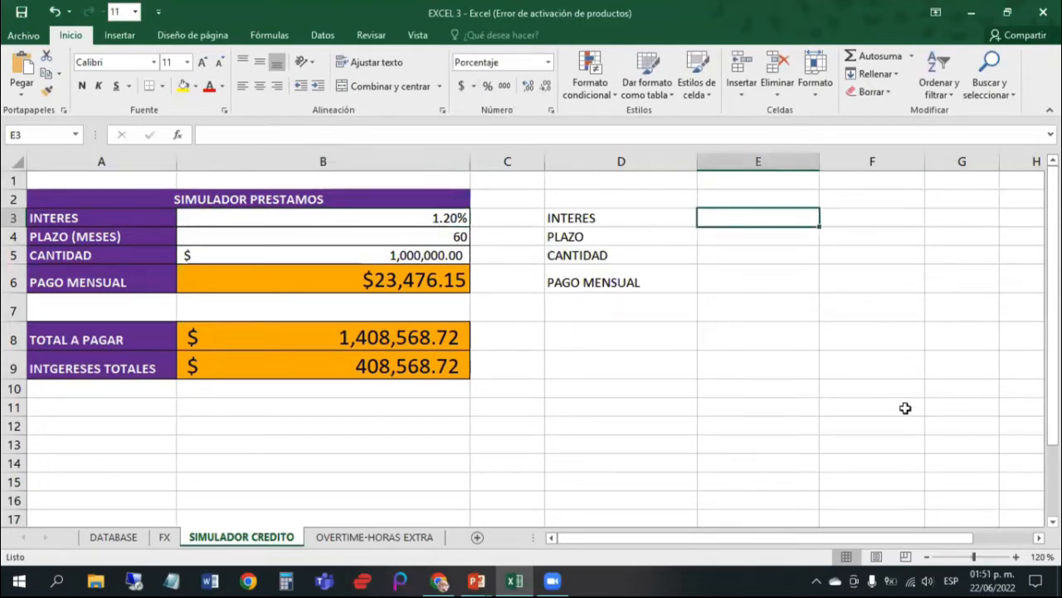
{"action": "key", "text": "Down"}
{"action": "key", "text": "Down"}
{"action": "key", "text": "Down"}
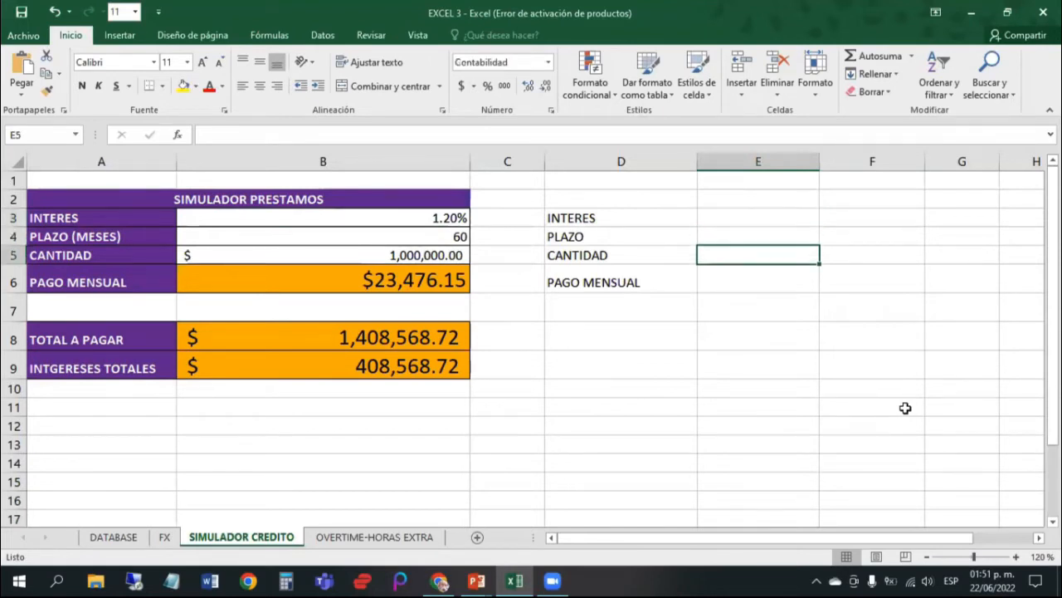
{"action": "key", "text": "Left"}
{"action": "key", "text": "Left"}
{"action": "key", "text": "Left"}
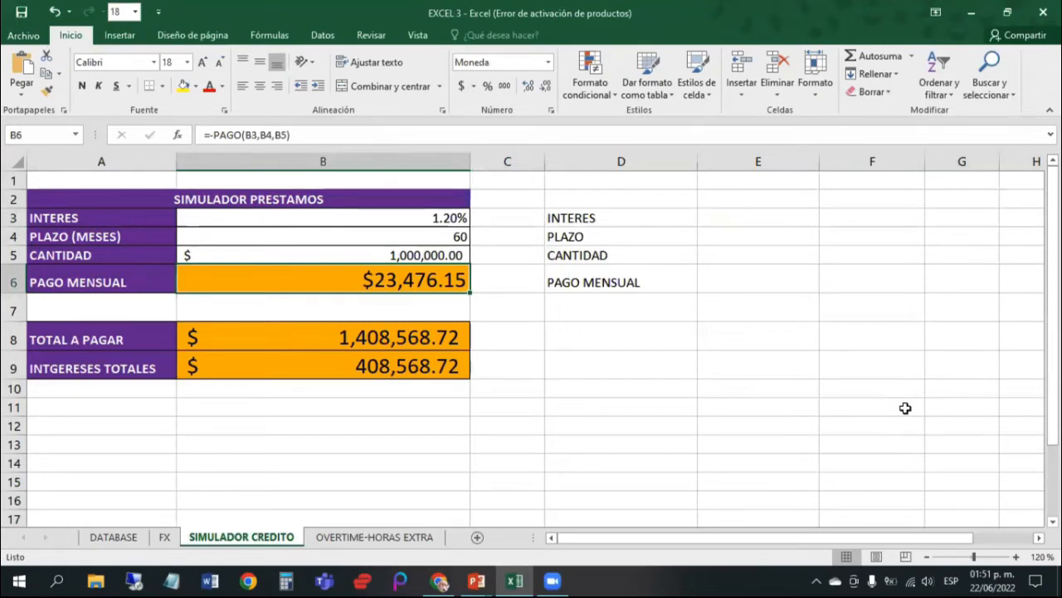
Step: Enter =PAGO(E3,E4,E5) in E6 for the monthly payment, currently showing #¡NUM!
{"action": "key", "text": "Right"}
{"action": "key", "text": "Right"}
{"action": "key", "text": "Right"}
{"action": "type", "text": "="}
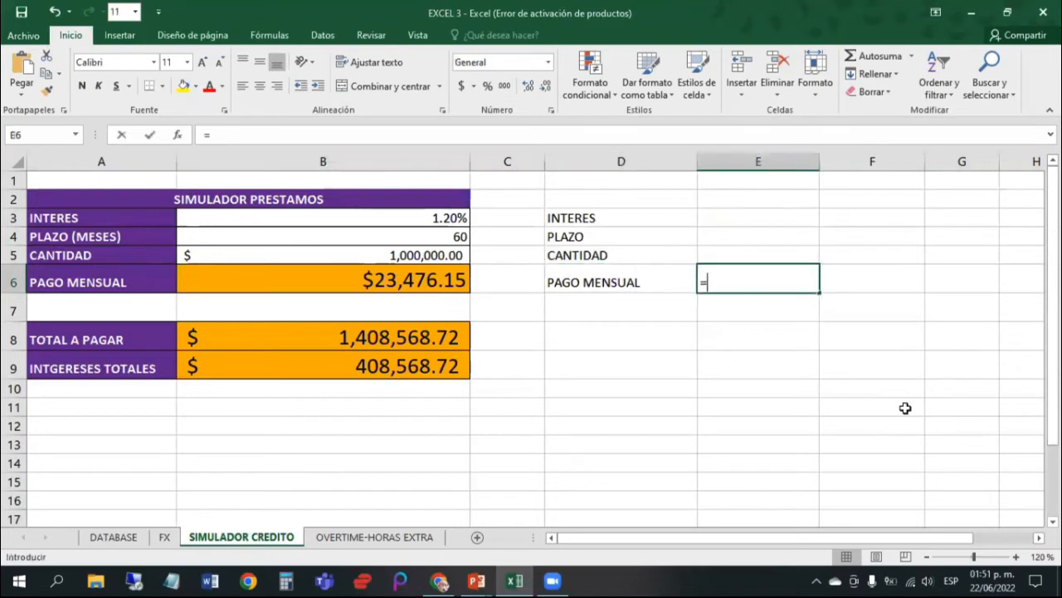
{"action": "type", "text": "PAGO"}
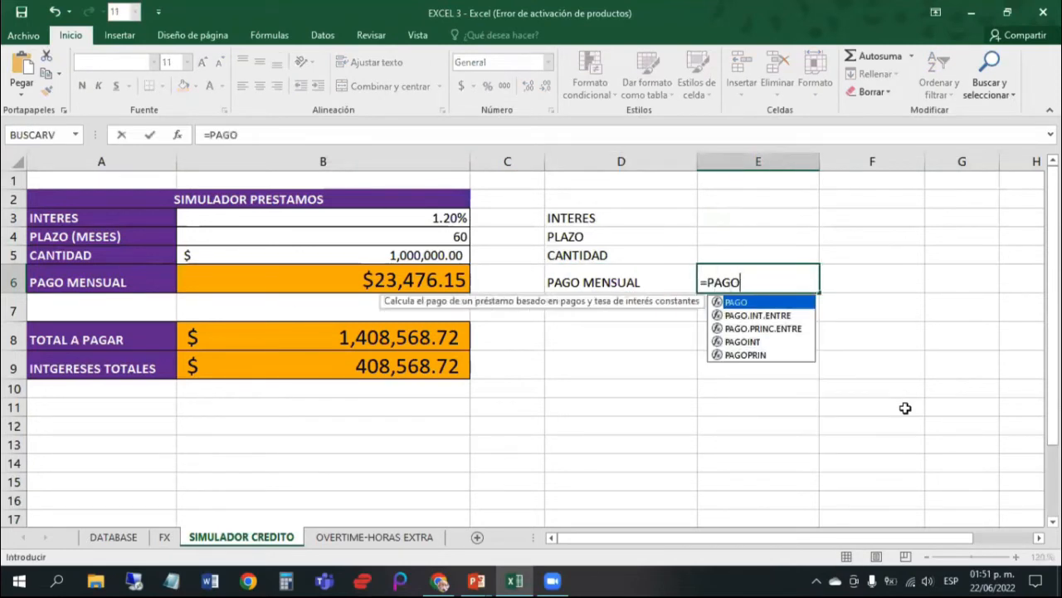
{"action": "type", "text": "("}
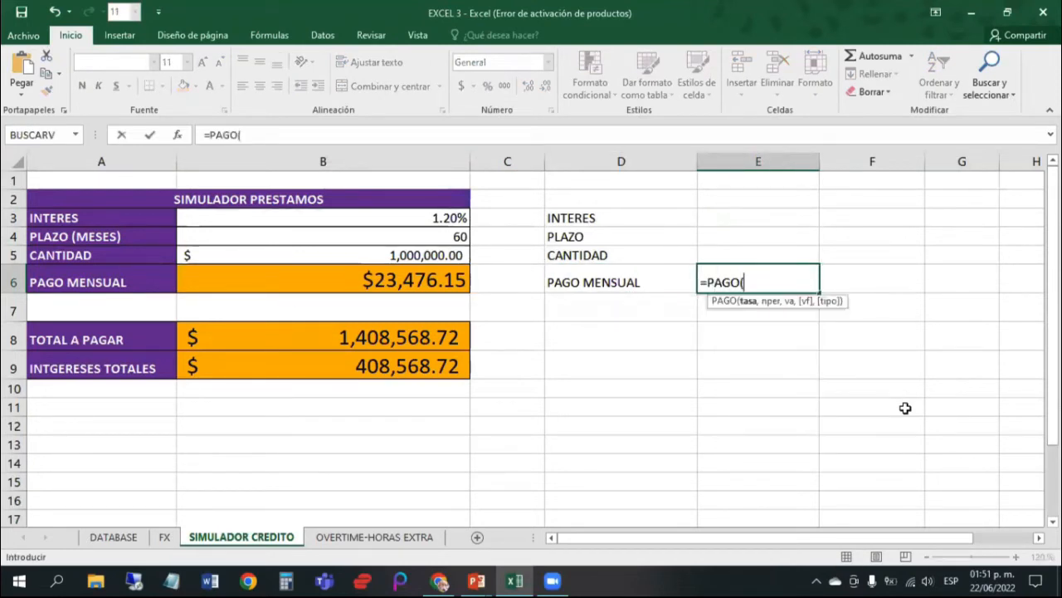
{"action": "left_click", "coordinate": [786, 220]}
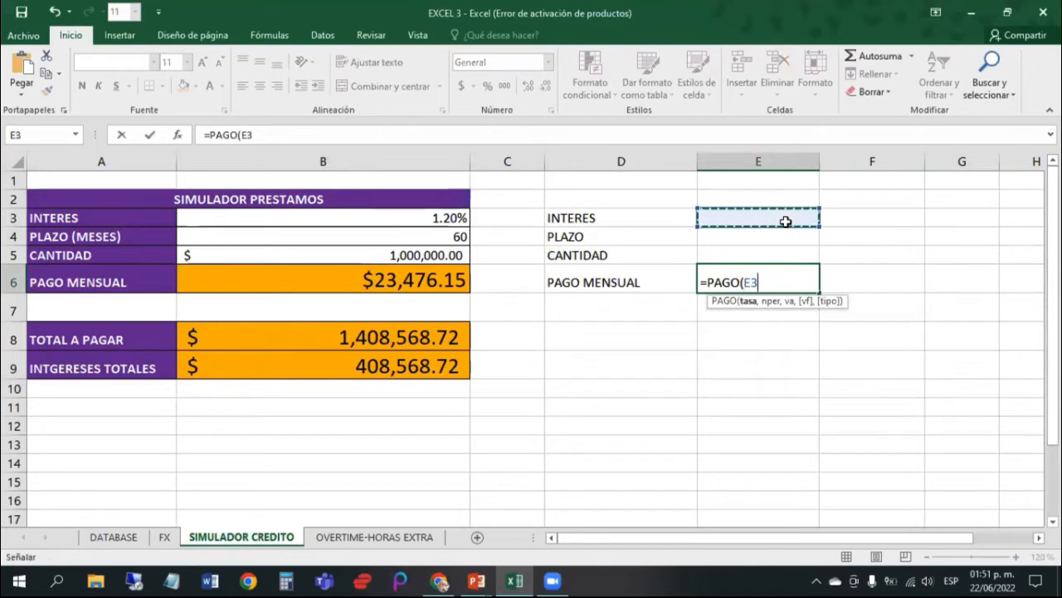
{"action": "type", "text": ","}
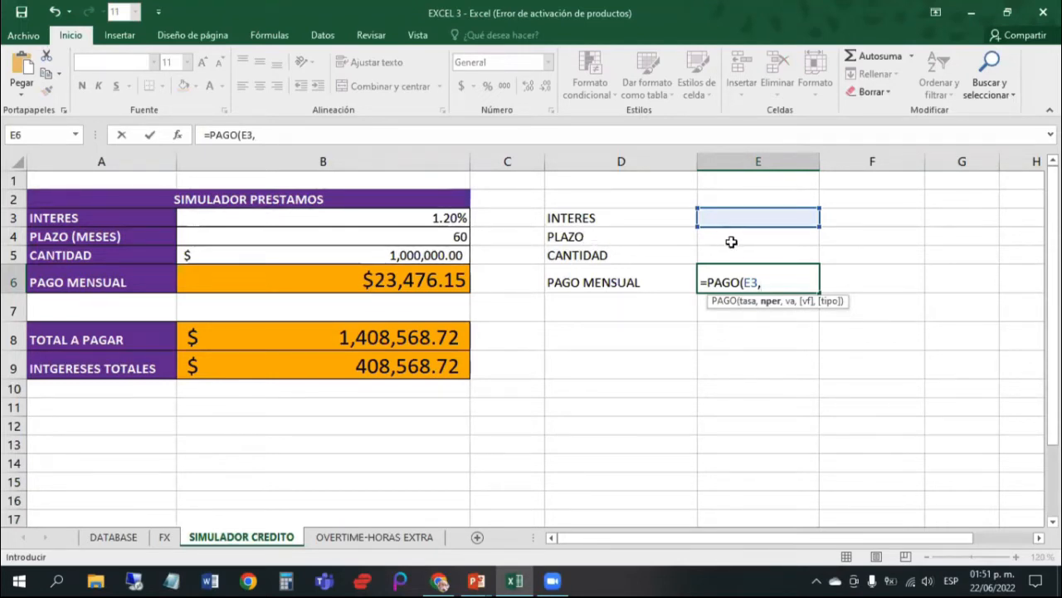
{"action": "left_click", "coordinate": [731, 242]}
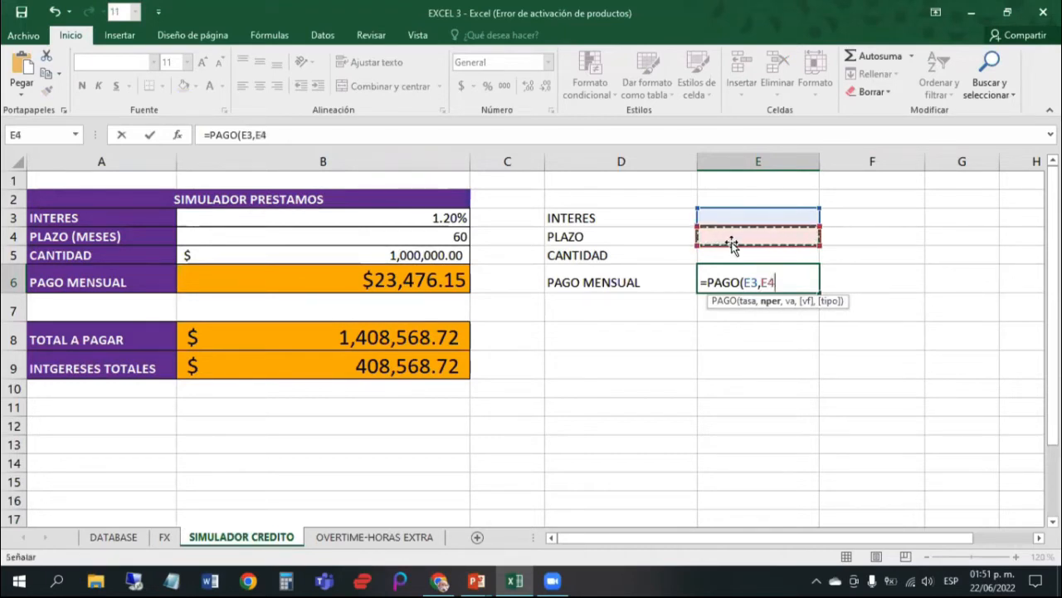
{"action": "type", "text": ","}
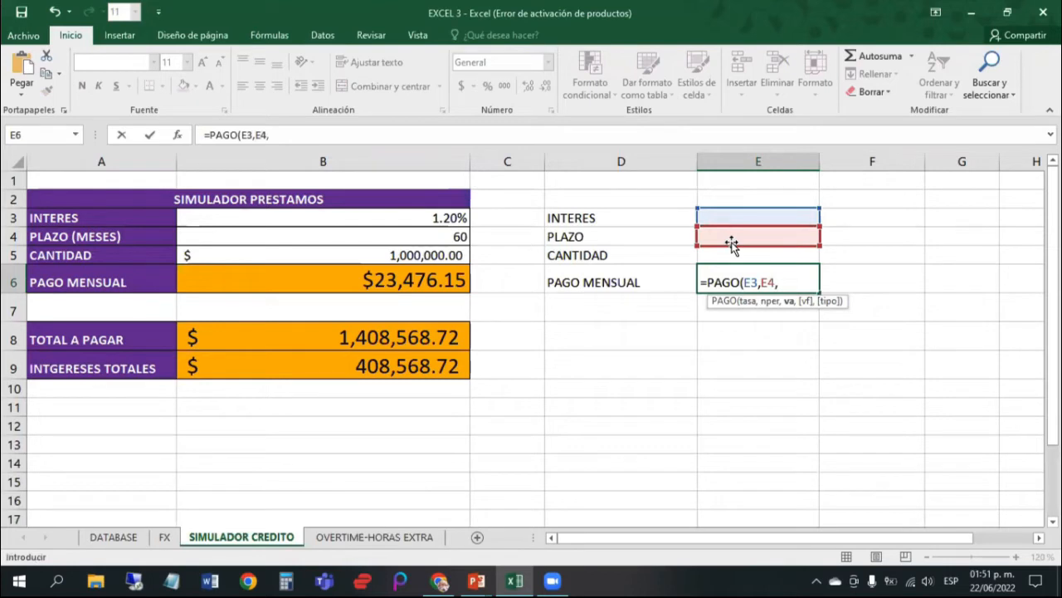
{"action": "left_click", "coordinate": [749, 255]}
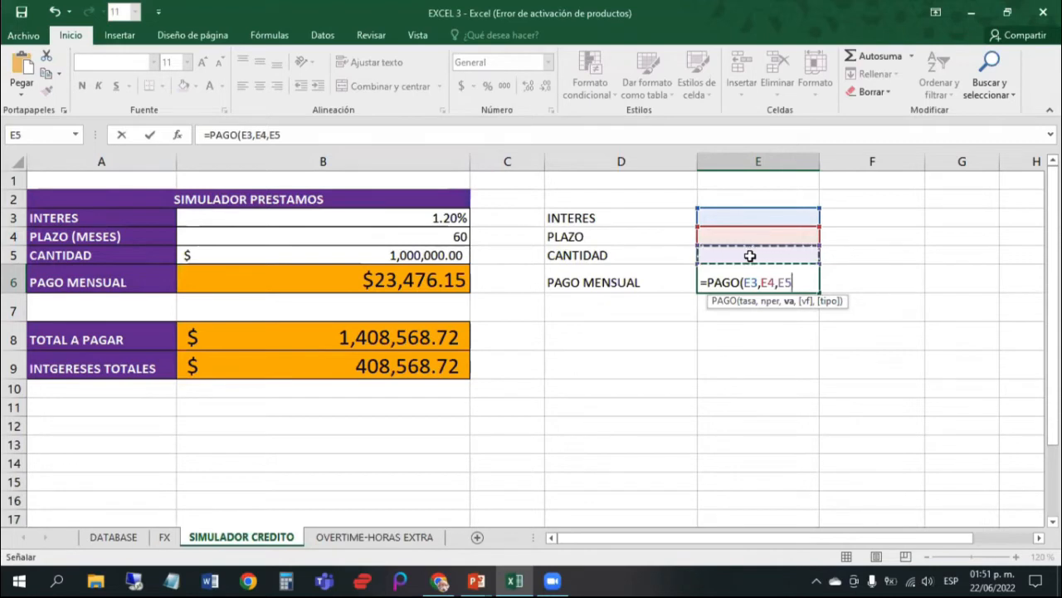
{"action": "type", "text": ")"}
{"action": "key", "text": "Return"}
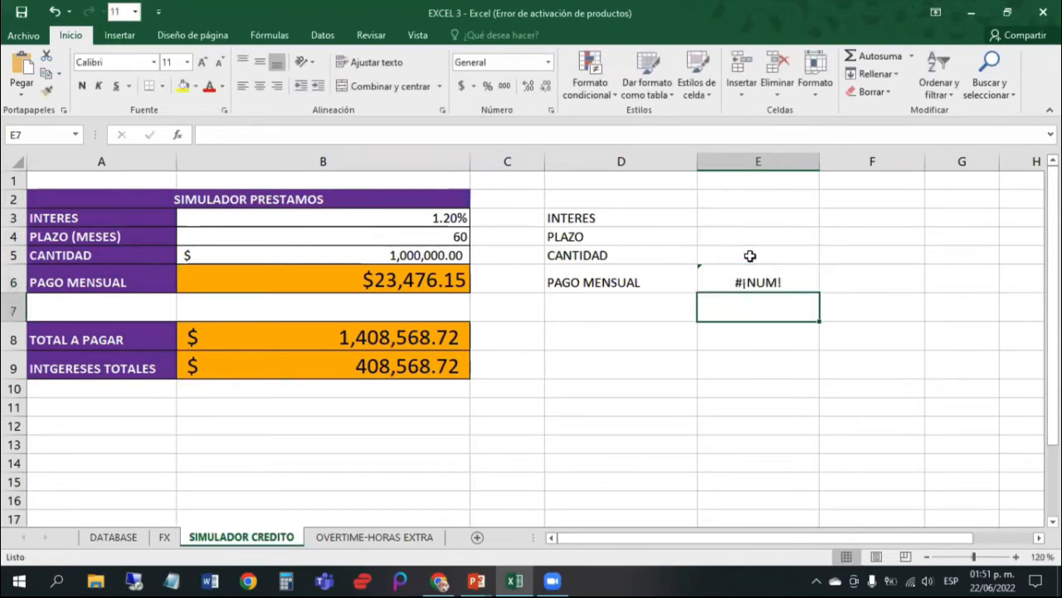
{"action": "key", "text": "Up"}
{"action": "key", "text": "Left"}
{"action": "key", "text": "Right"}
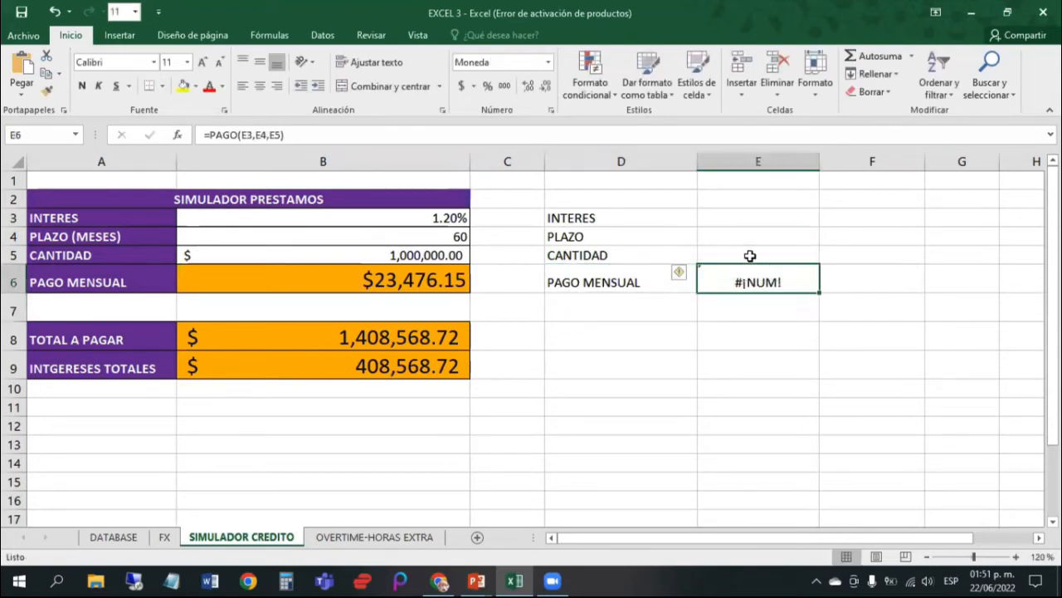
{"action": "key", "text": "Up"}
{"action": "key", "text": "Up"}
{"action": "key", "text": "Up"}
{"action": "key", "text": "Left"}
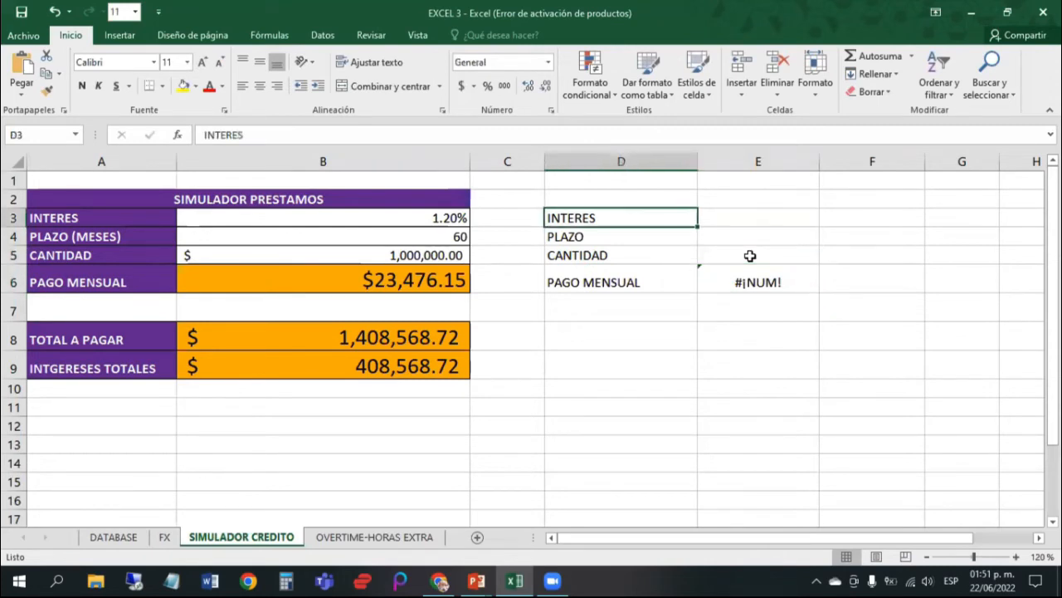
Step: Apply All Borders to the D3:E6 block
{"action": "key", "text": "shift+Right"}
{"action": "key", "text": "shift+Right"}
{"action": "key", "text": "shift+Left"}
{"action": "key", "text": "shift+Down"}
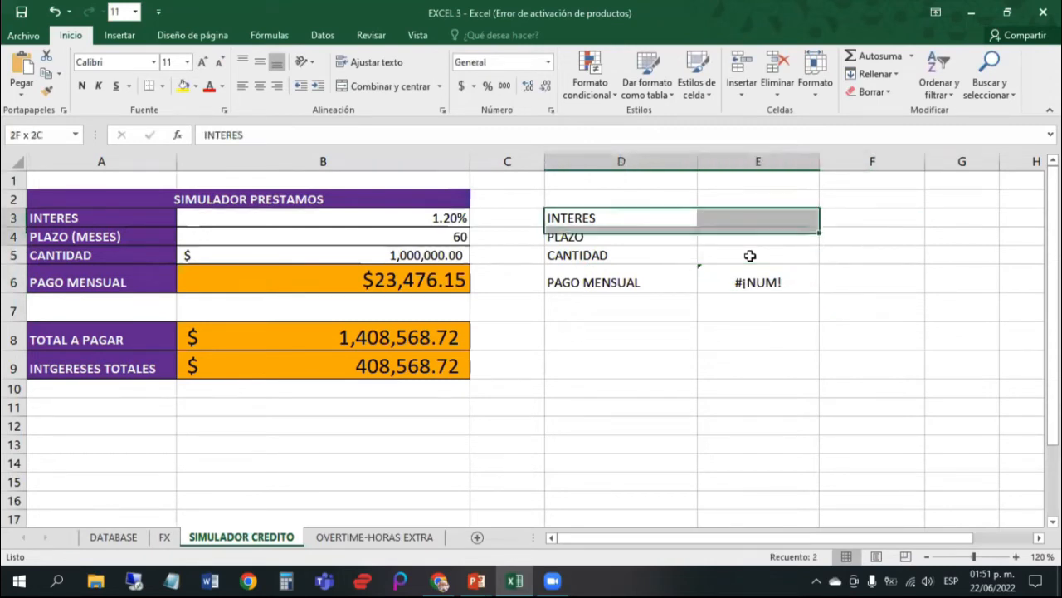
{"action": "key", "text": "shift+Down"}
{"action": "key", "text": "shift+Down"}
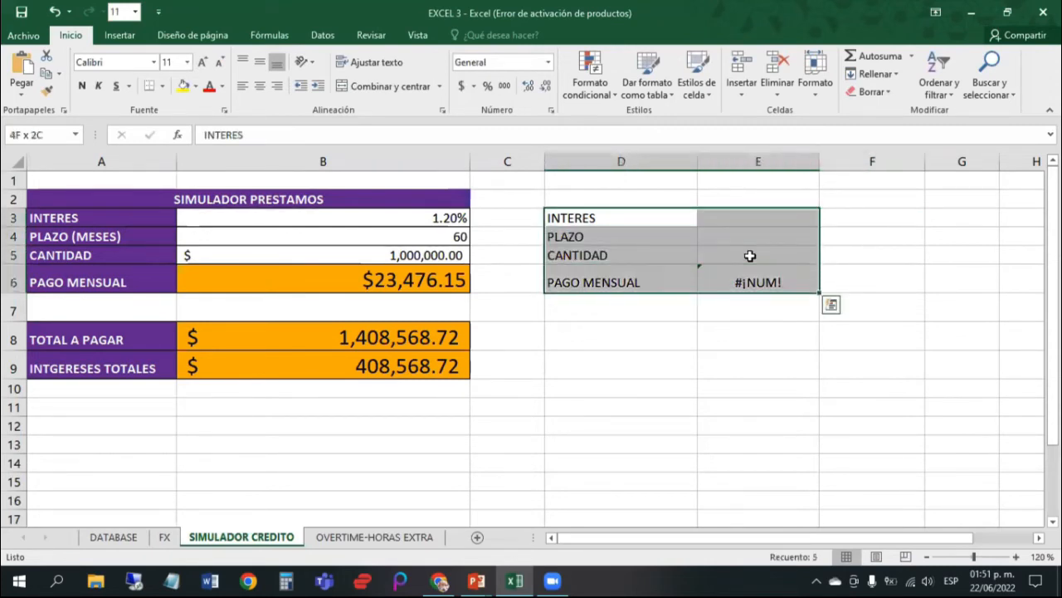
{"action": "left_click", "coordinate": [166, 86]}
{"action": "left_click", "coordinate": [174, 216]}
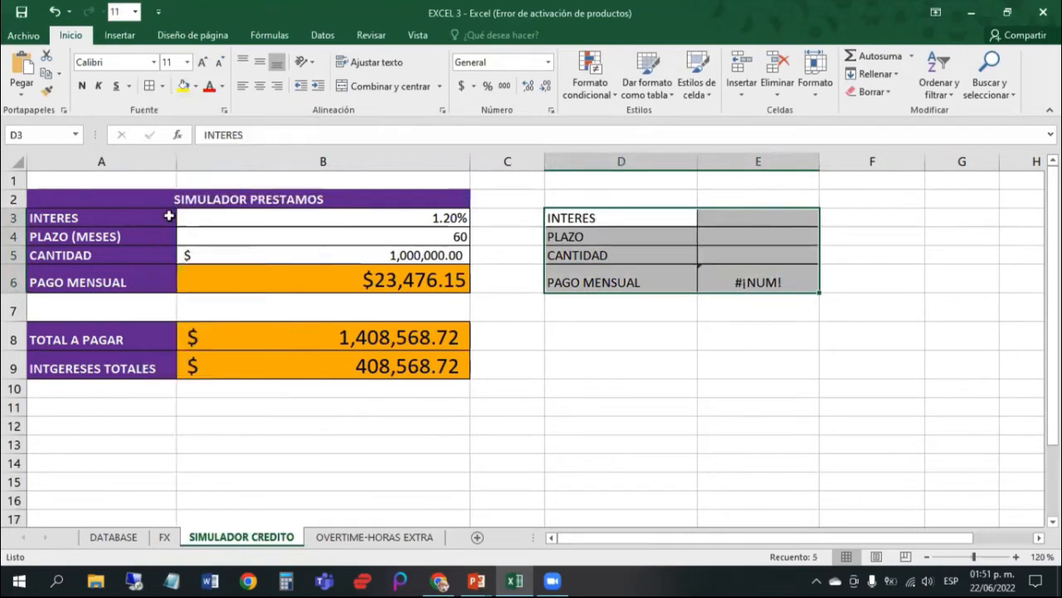
Step: Make the D3:D6 labels bold white text on a light-blue fill
{"action": "left_click_drag", "start_coordinate": [630, 219], "coordinate": [640, 276]}
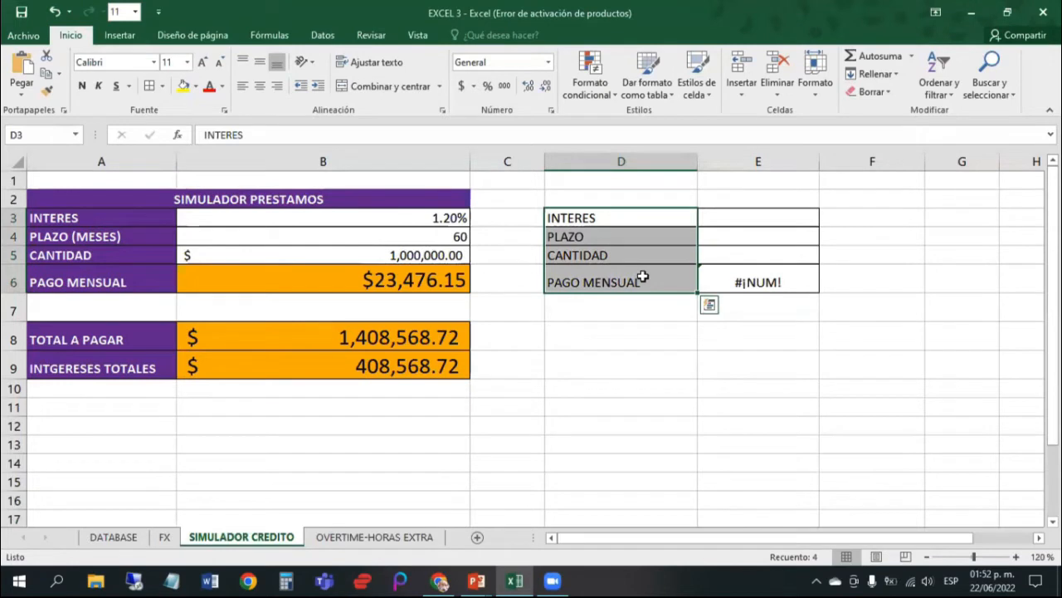
{"action": "left_click", "coordinate": [196, 86]}
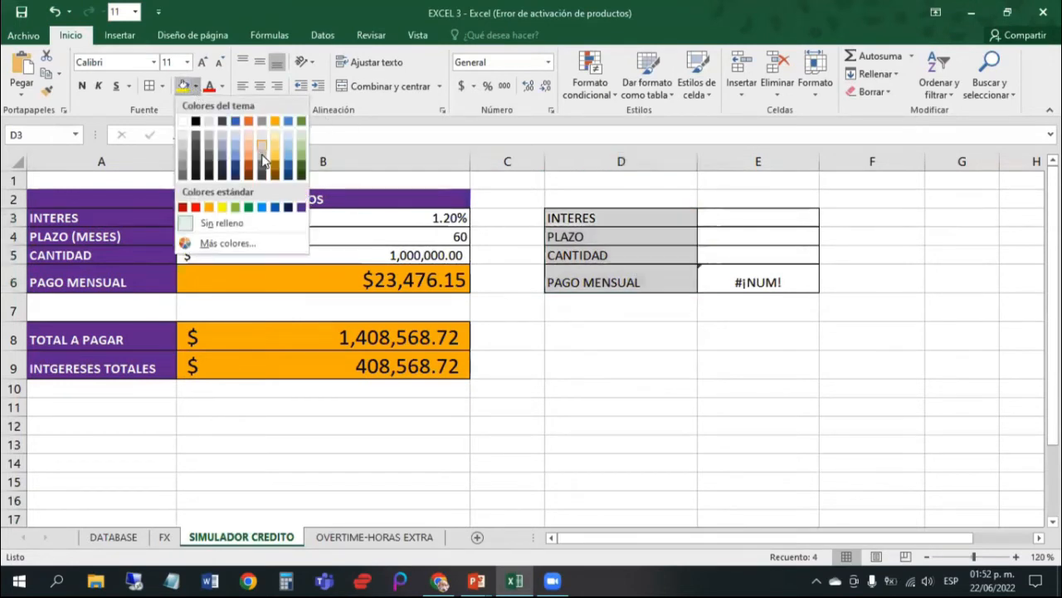
{"action": "left_click", "coordinate": [235, 147]}
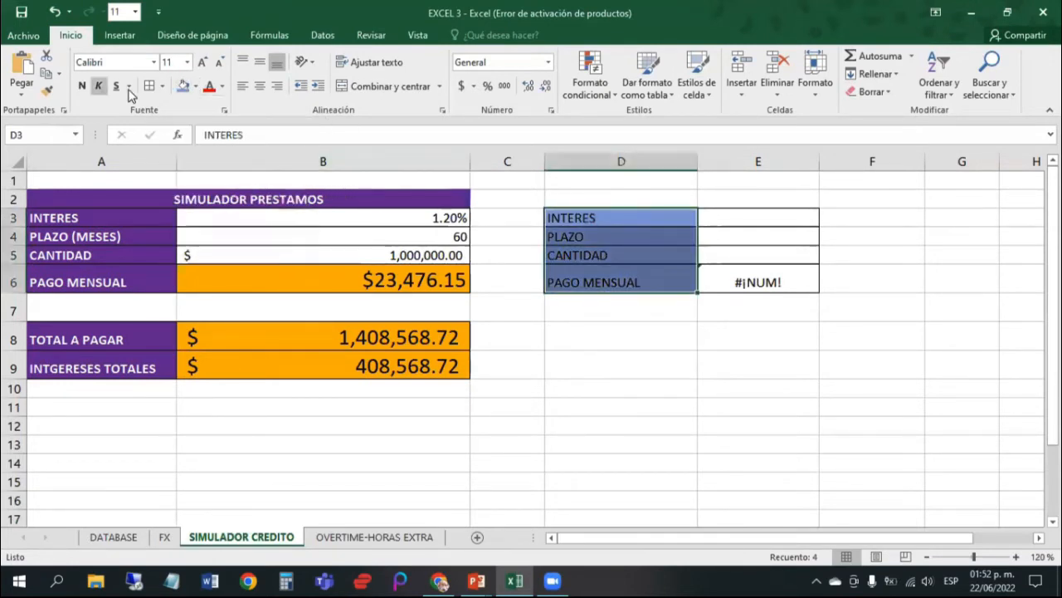
{"action": "left_click", "coordinate": [222, 86]}
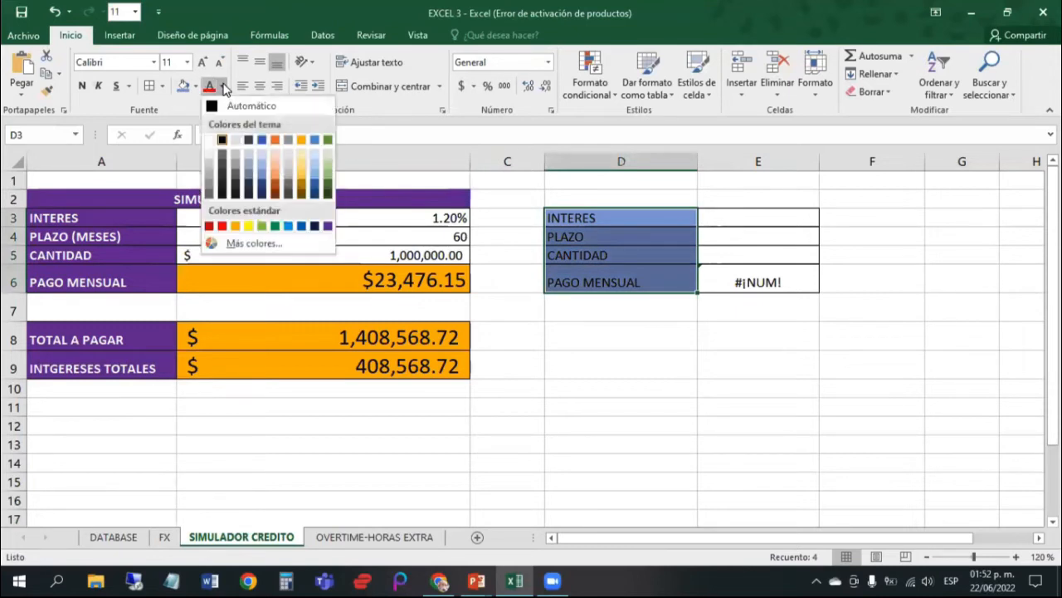
{"action": "left_click", "coordinate": [210, 140]}
{"action": "left_click", "coordinate": [82, 86]}
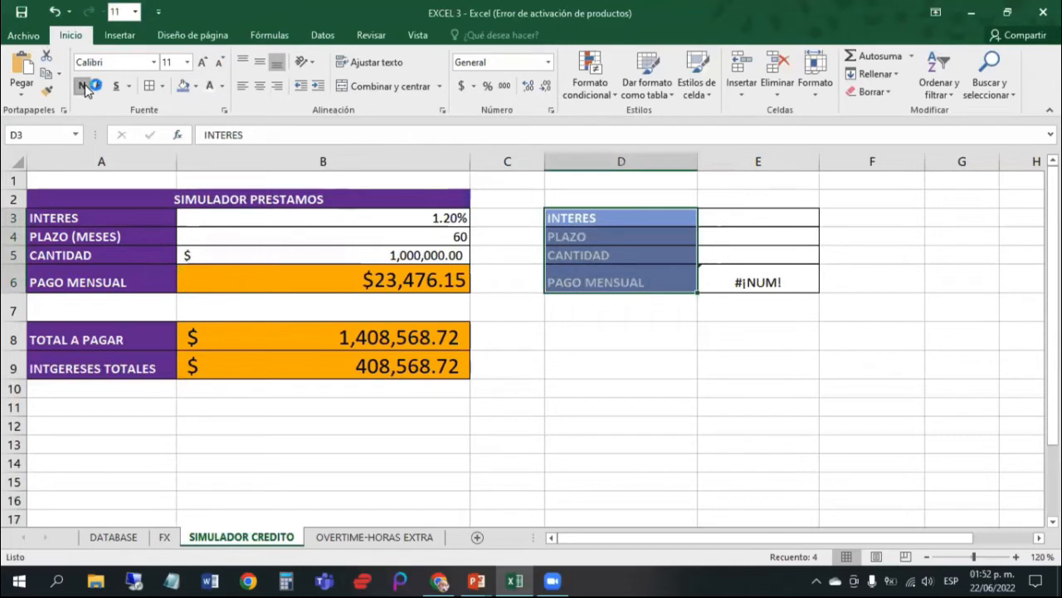
{"action": "left_click", "coordinate": [591, 334]}
{"action": "left_click_drag", "start_coordinate": [573, 197], "coordinate": [726, 196]}
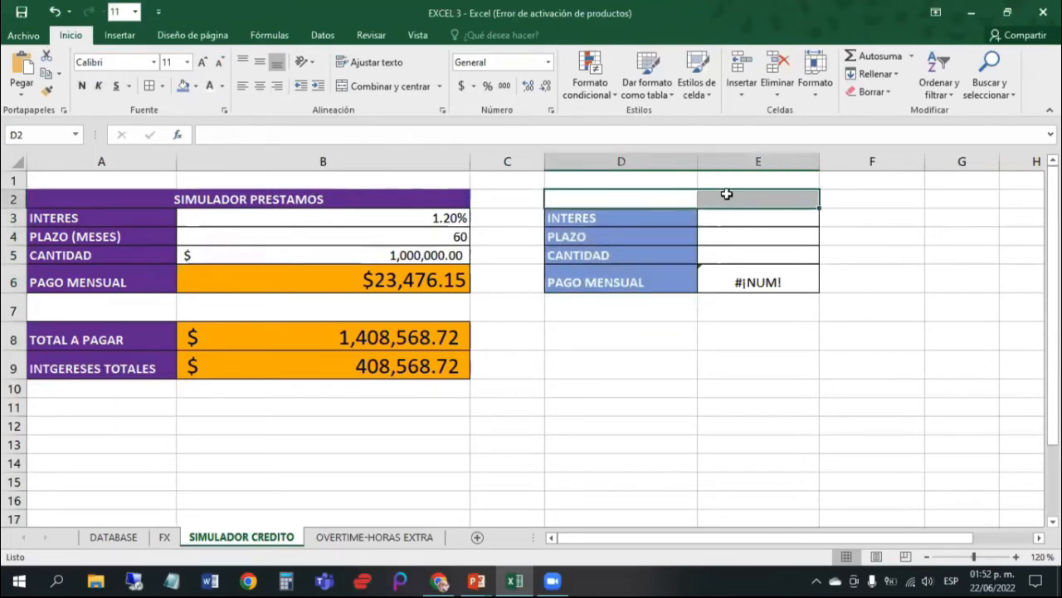
Step: Put a merged, centred 'MI CREDITO' title in D2:E2, copying the INTERES label style with Format Painter
{"action": "left_click", "coordinate": [388, 87]}
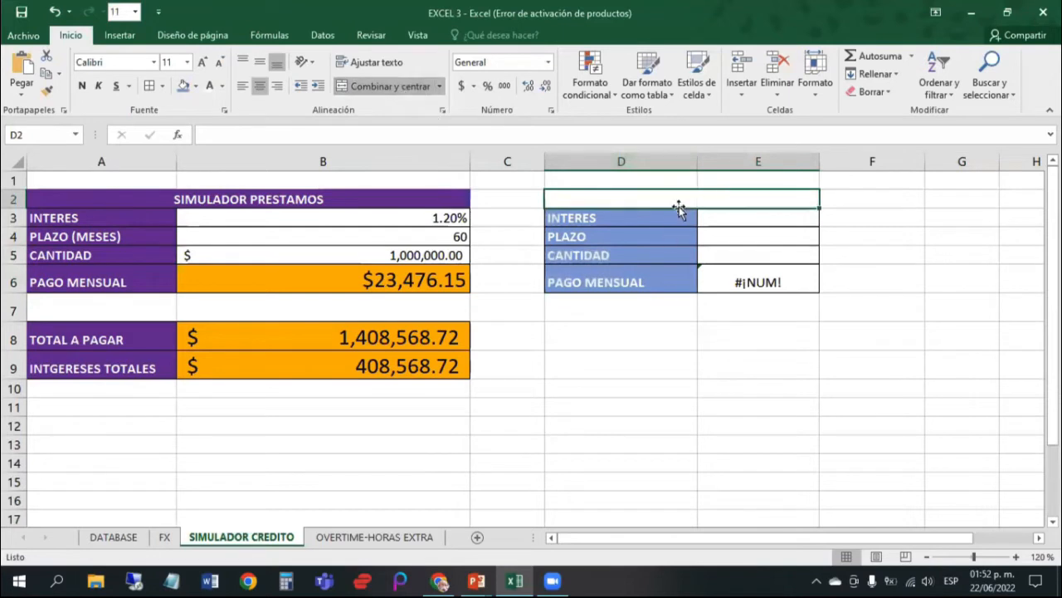
{"action": "type", "text": "MI CRE"}
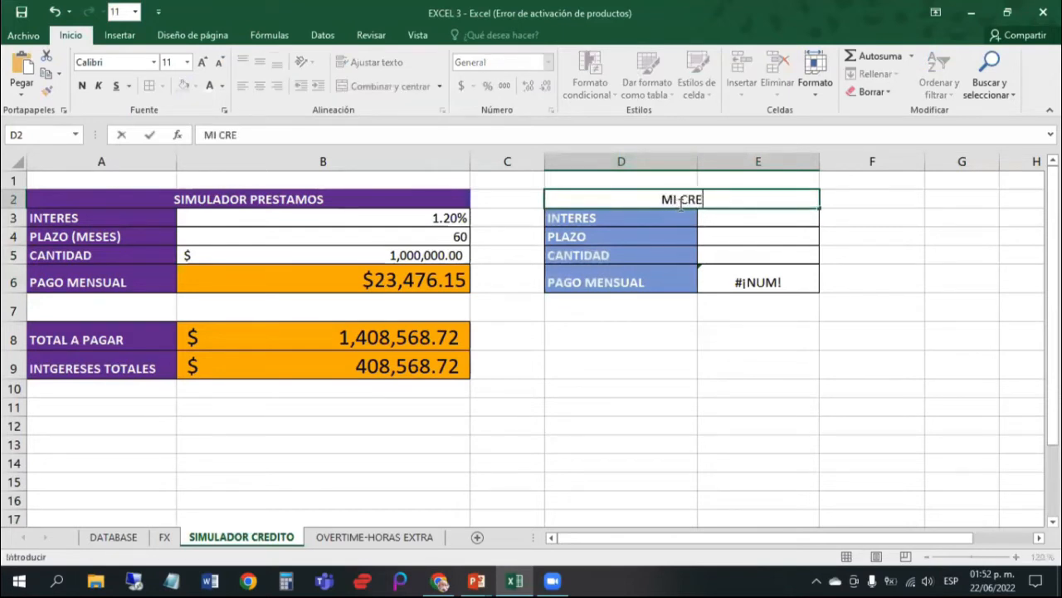
{"action": "type", "text": "DITO"}
{"action": "key", "text": "Return"}
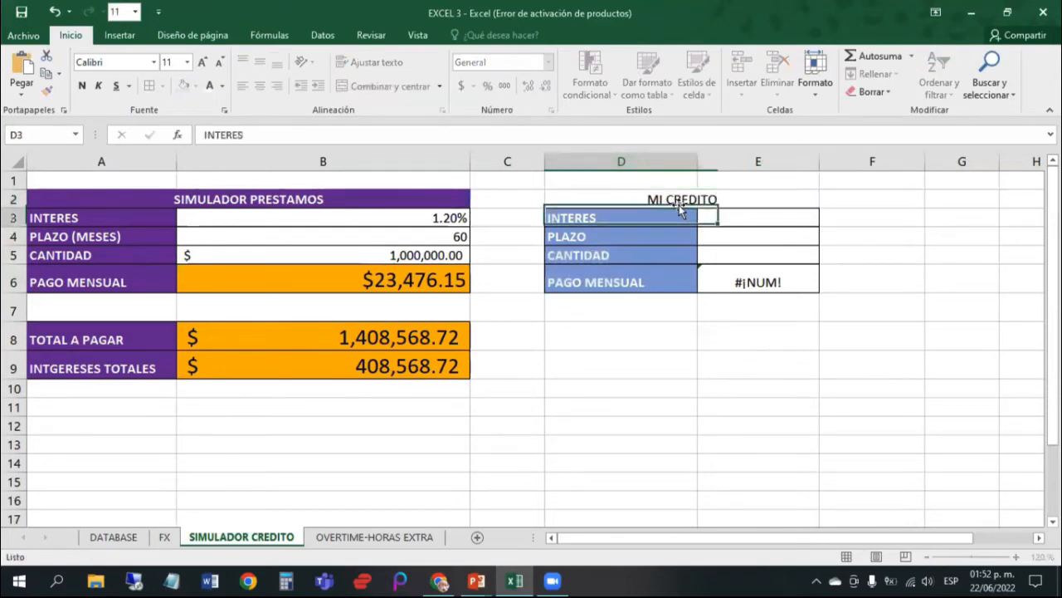
{"action": "left_click", "coordinate": [679, 205]}
{"action": "left_click", "coordinate": [656, 215]}
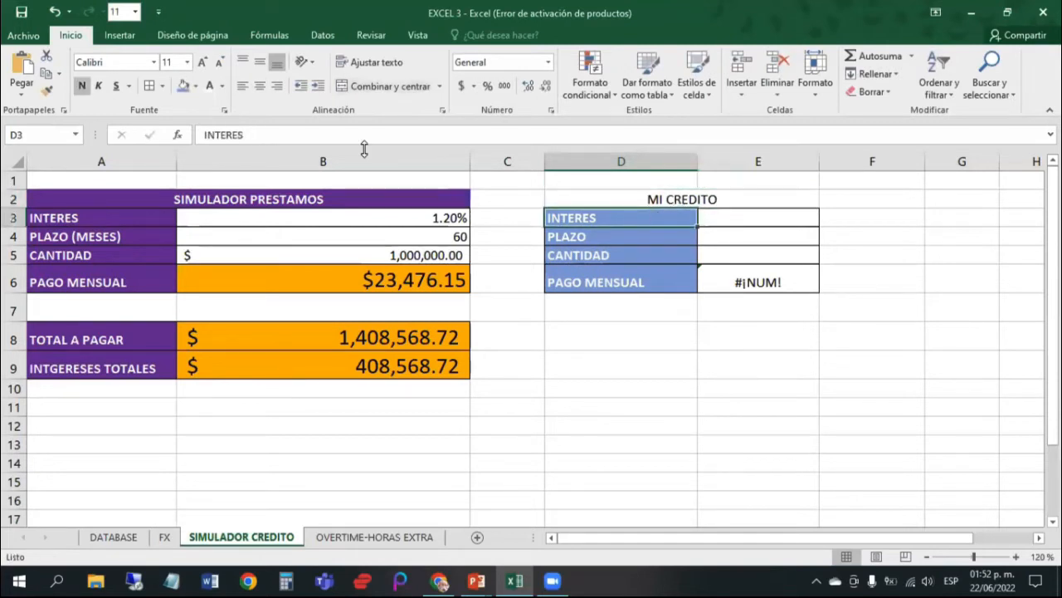
{"action": "left_click", "coordinate": [47, 93]}
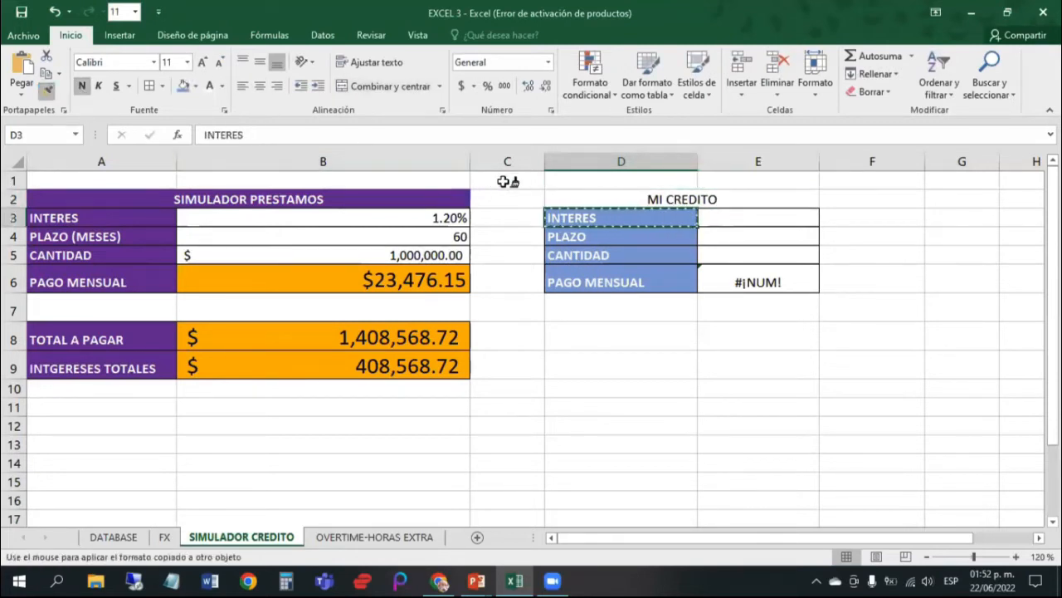
{"action": "left_click", "coordinate": [632, 198]}
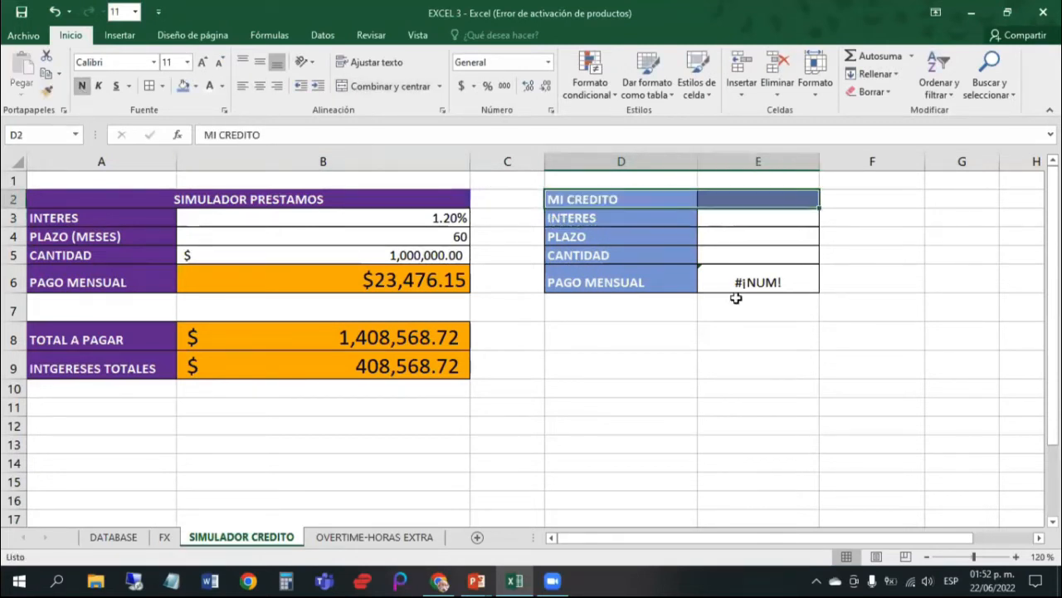
{"action": "left_click", "coordinate": [388, 86]}
{"action": "left_click", "coordinate": [686, 325]}
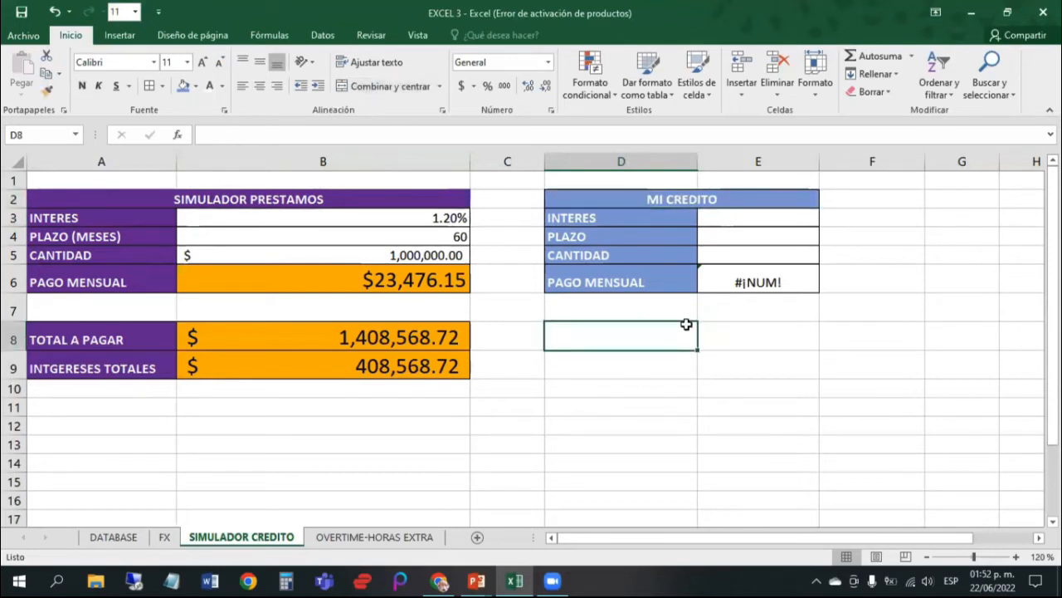
Step: Check B8's total-to-pay formula, then label D8 'TOTAL PAGO'
{"action": "key", "text": "Left"}
{"action": "key", "text": "Left"}
{"action": "key", "text": "Left"}
{"action": "key", "text": "Right"}
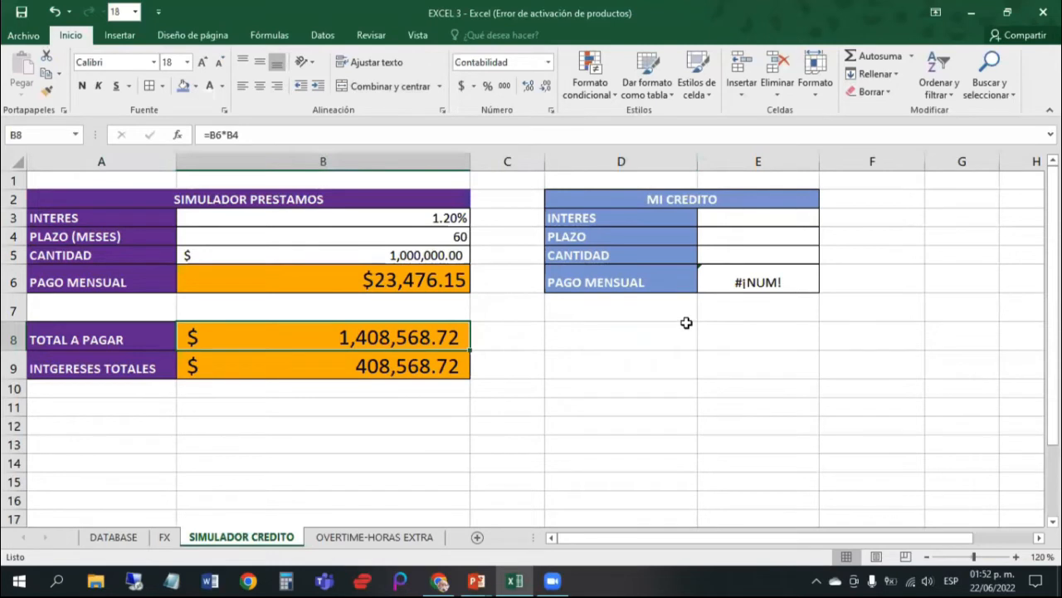
{"action": "key", "text": "F2"}
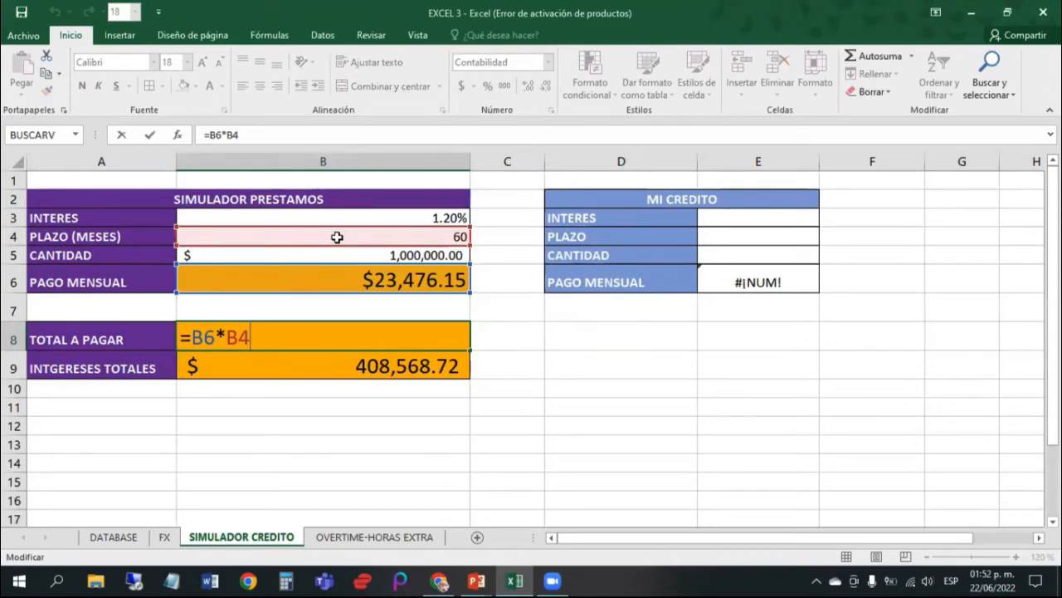
{"action": "key", "text": "ctrl+Return"}
{"action": "key", "text": "Right"}
{"action": "key", "text": "Right"}
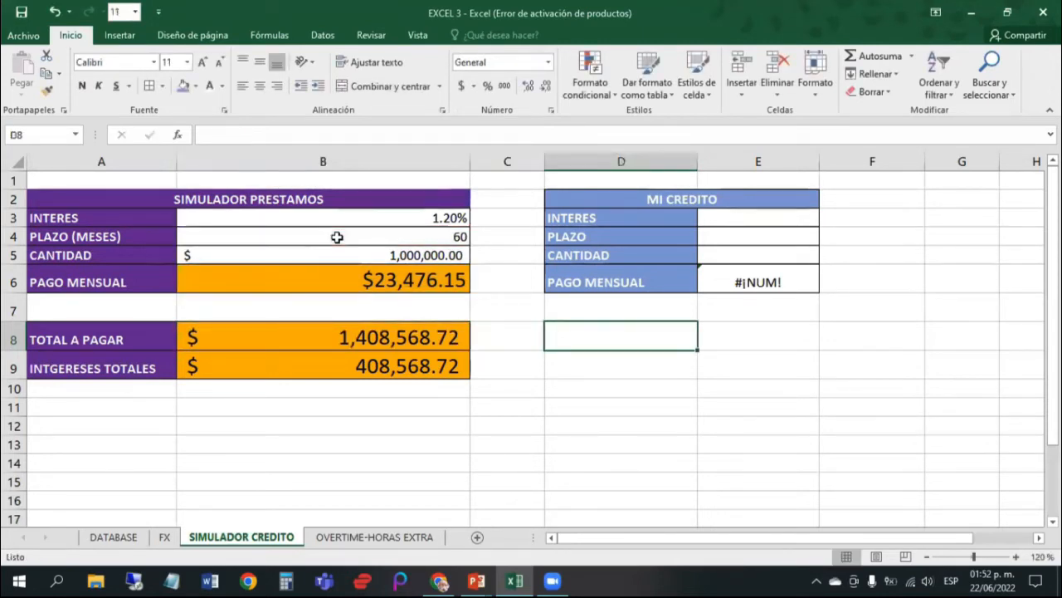
{"action": "type", "text": "TOTAL PAGO"}
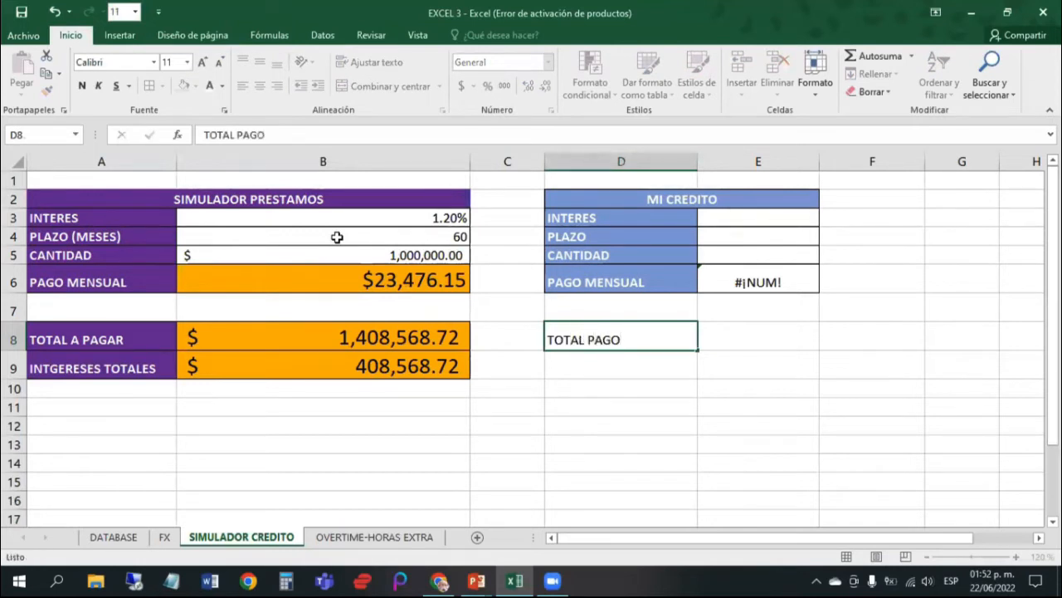
{"action": "key", "text": "Return"}
Step: Enter =E6*E4 in E8 to compute the total paid
{"action": "key", "text": "Right"}
{"action": "key", "text": "Up"}
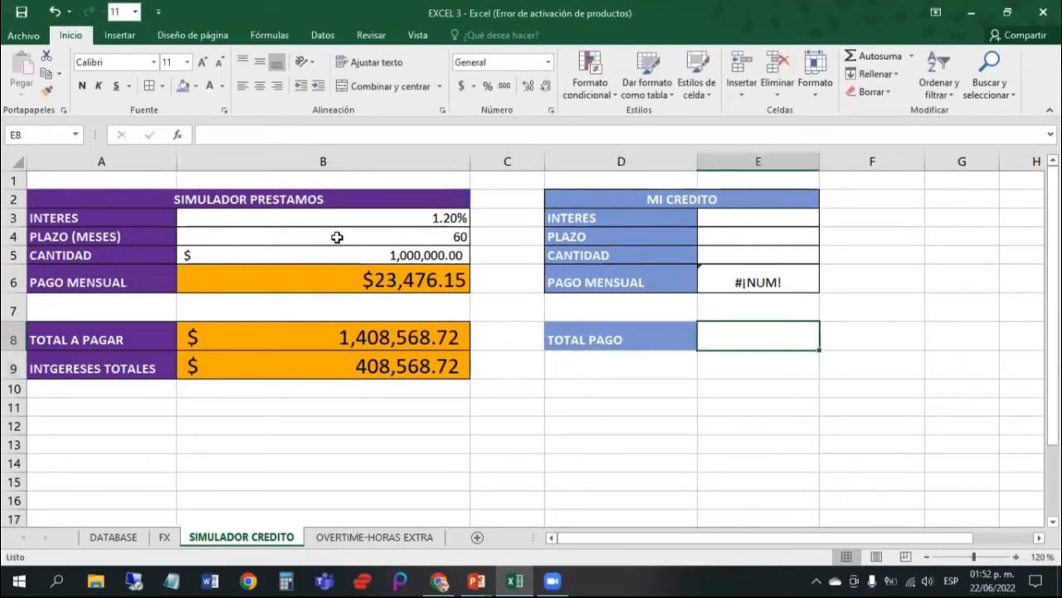
{"action": "type", "text": "="}
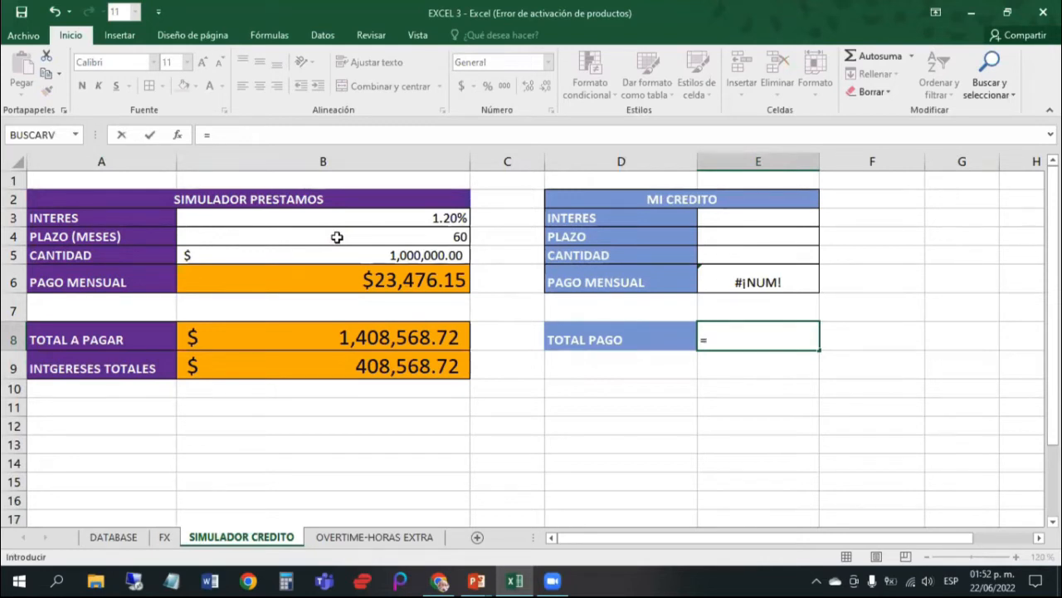
{"action": "key", "text": "Up"}
{"action": "key", "text": "Up"}
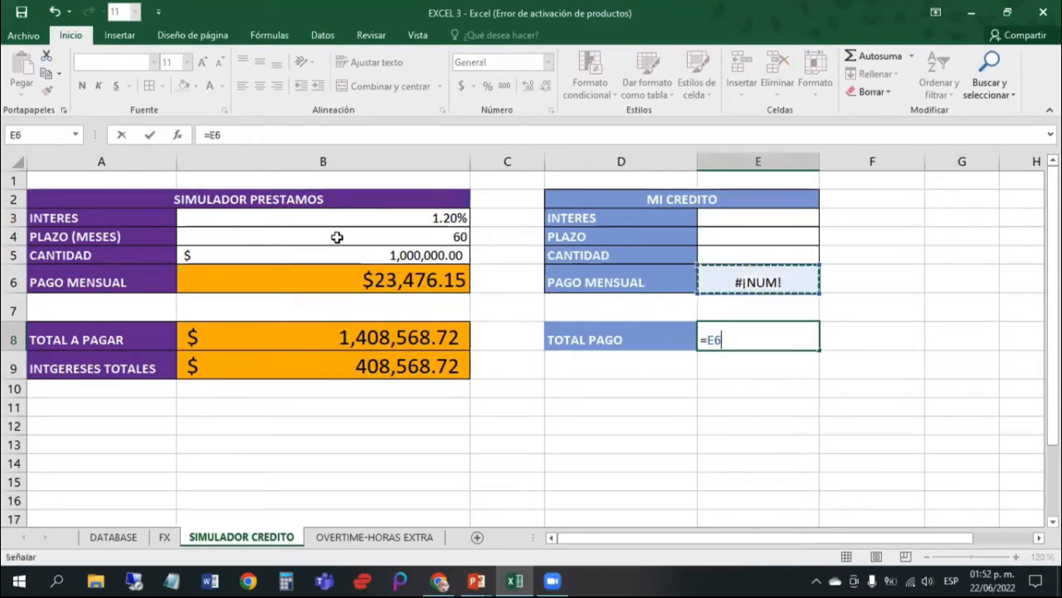
{"action": "type", "text": "*"}
{"action": "key", "text": "Up"}
{"action": "key", "text": "Up"}
{"action": "key", "text": "Up"}
{"action": "key", "text": "Up"}
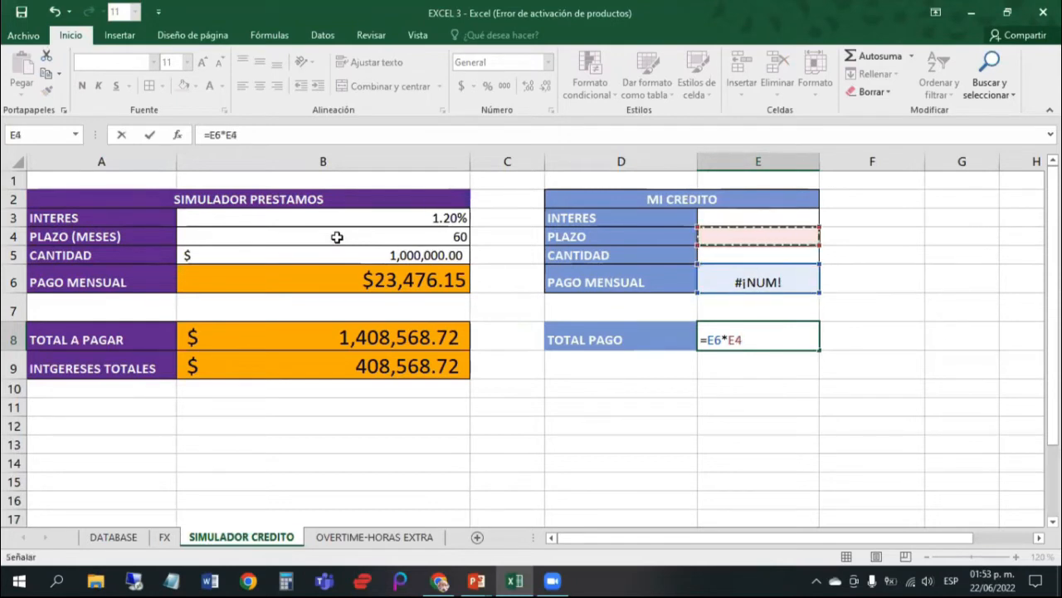
{"action": "key", "text": "Return"}
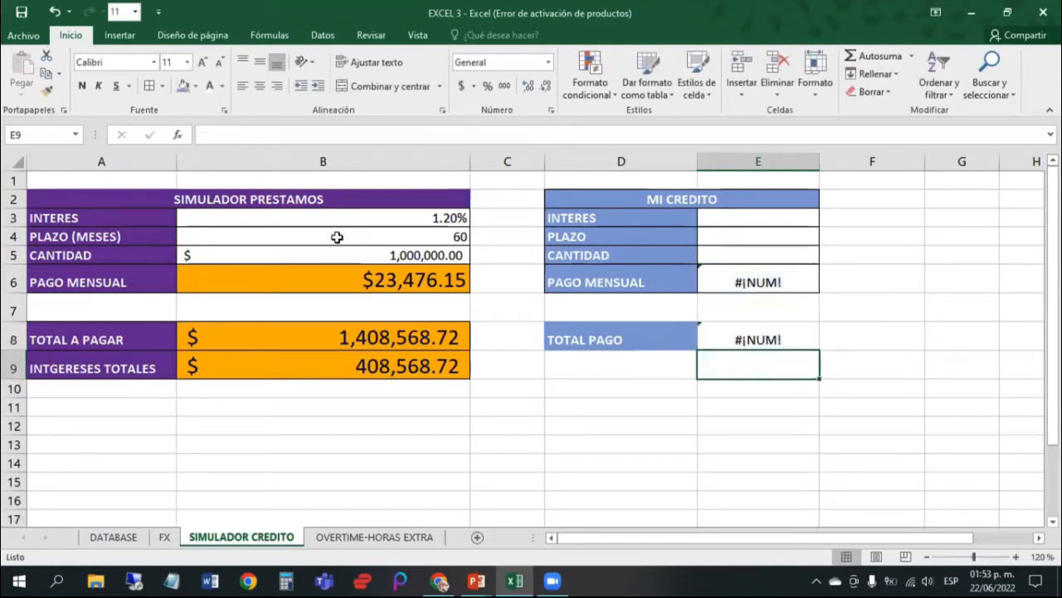
{"action": "key", "text": "Left"}
{"action": "key", "text": "Left"}
{"action": "key", "text": "Left"}
{"action": "key", "text": "Left"}
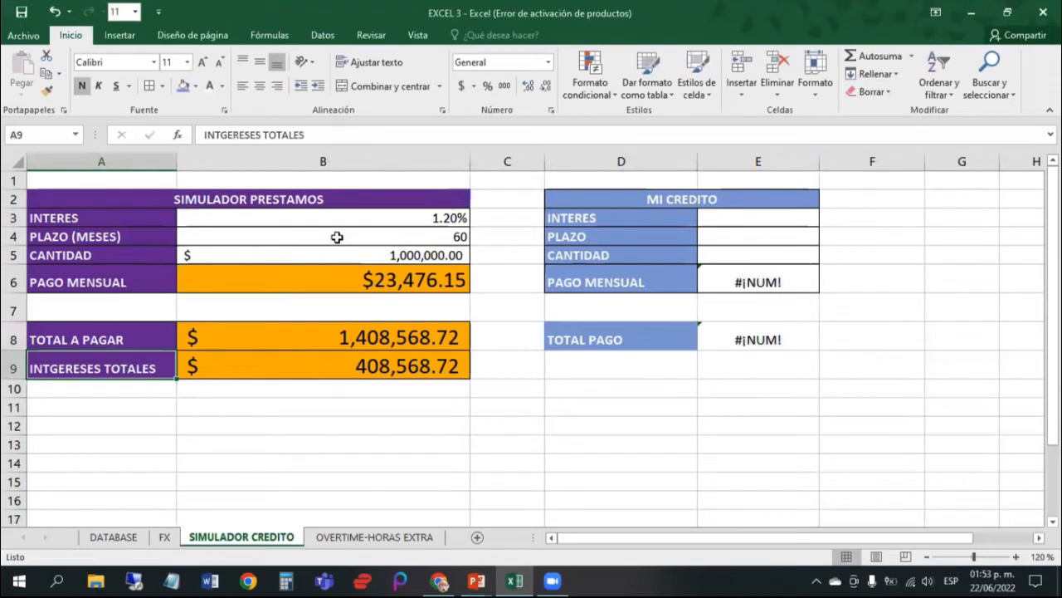
Step: Fix the typo in the A9 INTERESES TOTALES label and confirm B9's total interest formula
{"action": "key", "text": "F2"}
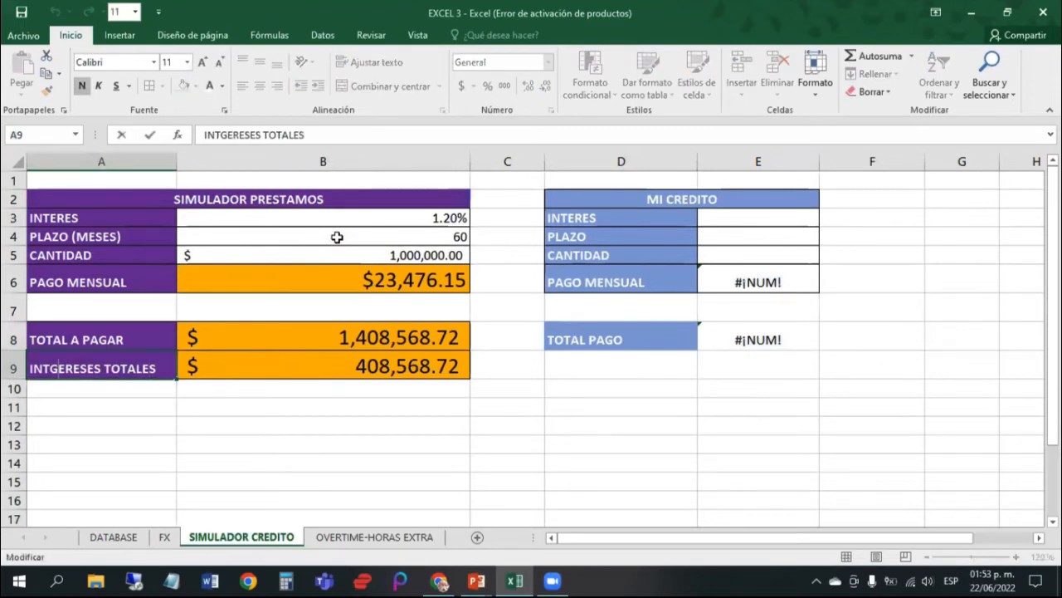
{"action": "key", "text": "BackSpace"}
{"action": "key", "text": "Return"}
{"action": "key", "text": "Up"}
{"action": "key", "text": "Right"}
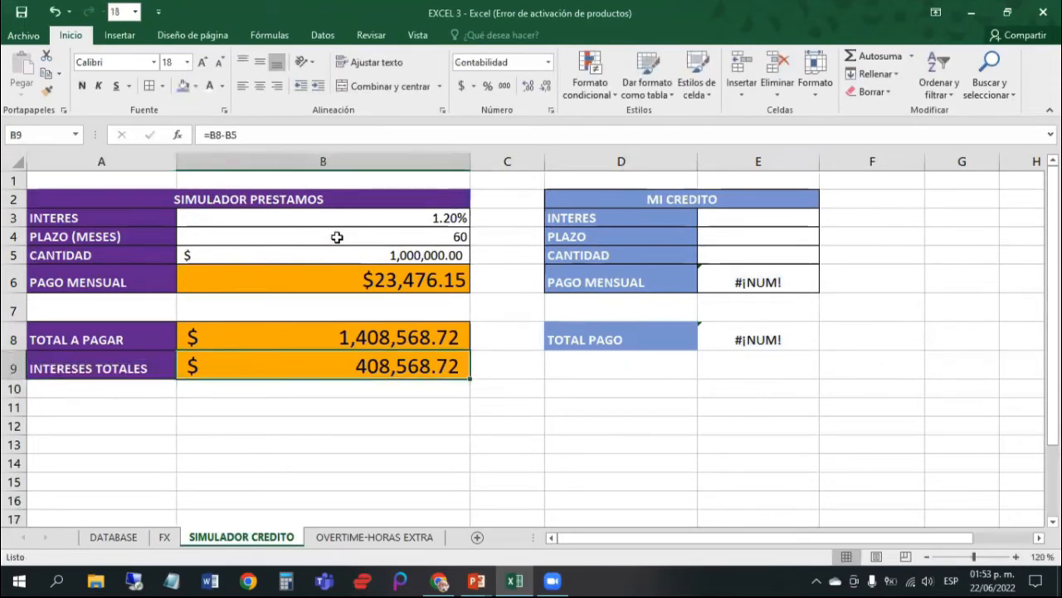
{"action": "key", "text": "F2"}
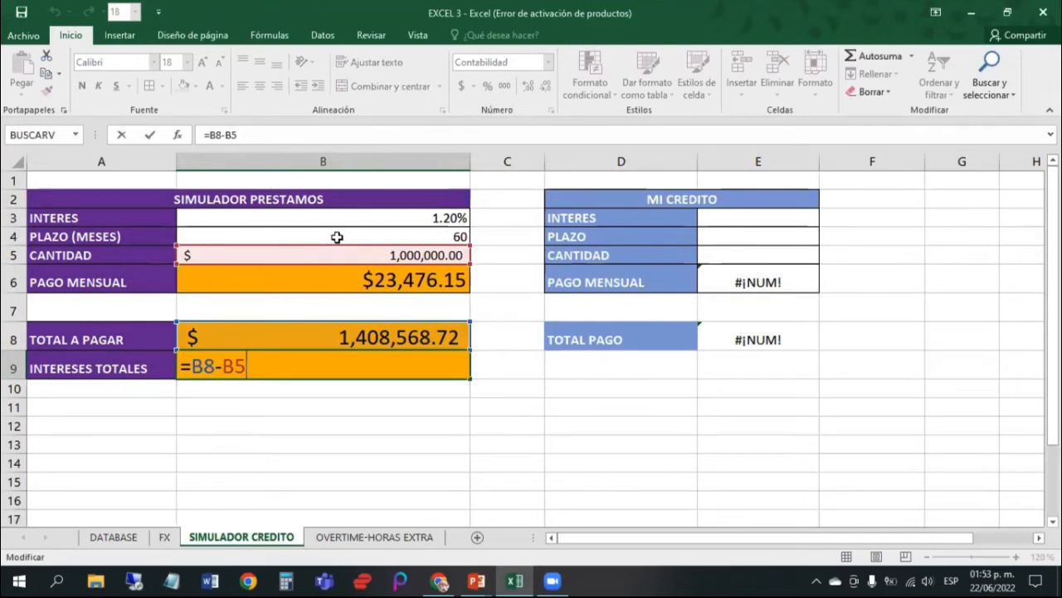
{"action": "key", "text": "ctrl+Return"}
Step: Label D9 'INTERESES' and enter =E8-E5 in E9
{"action": "key", "text": "Right"}
{"action": "key", "text": "Right"}
{"action": "type", "text": "I"}
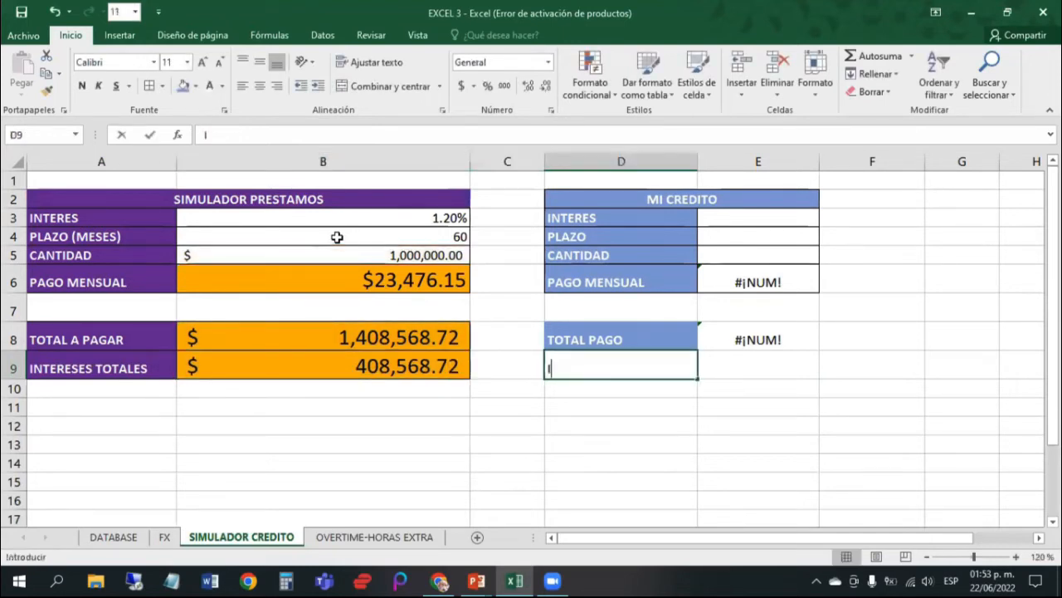
{"action": "type", "text": "NTERESES"}
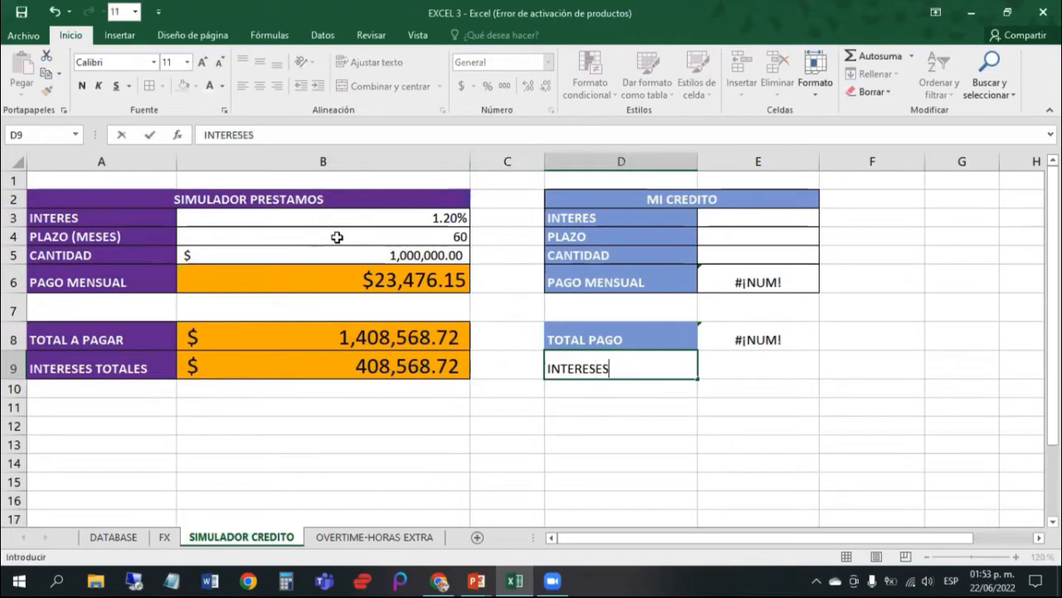
{"action": "key", "text": "Return"}
{"action": "key", "text": "Up"}
{"action": "key", "text": "Right"}
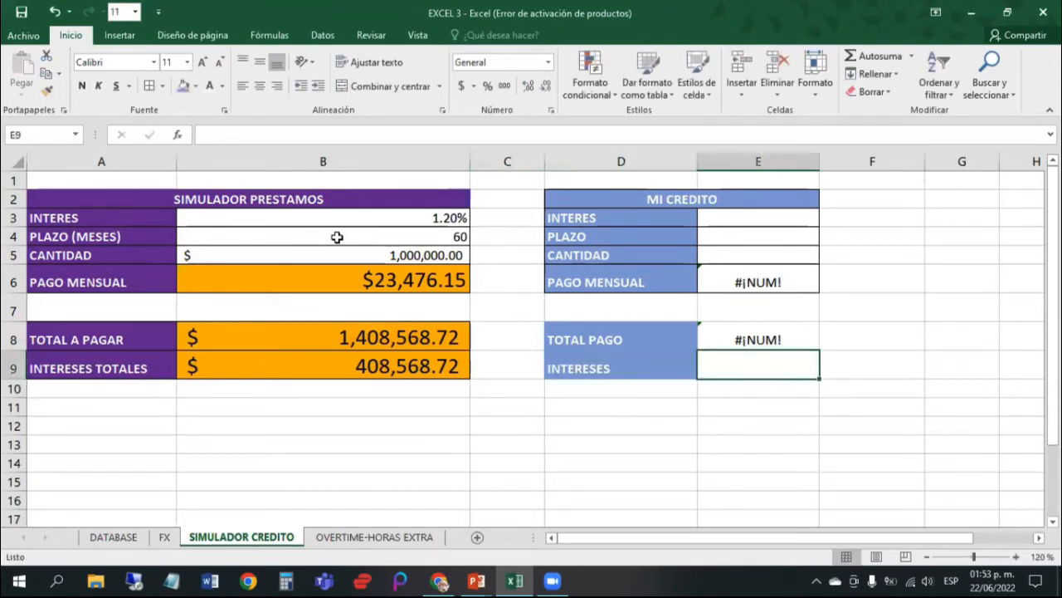
{"action": "type", "text": "="}
{"action": "key", "text": "Up"}
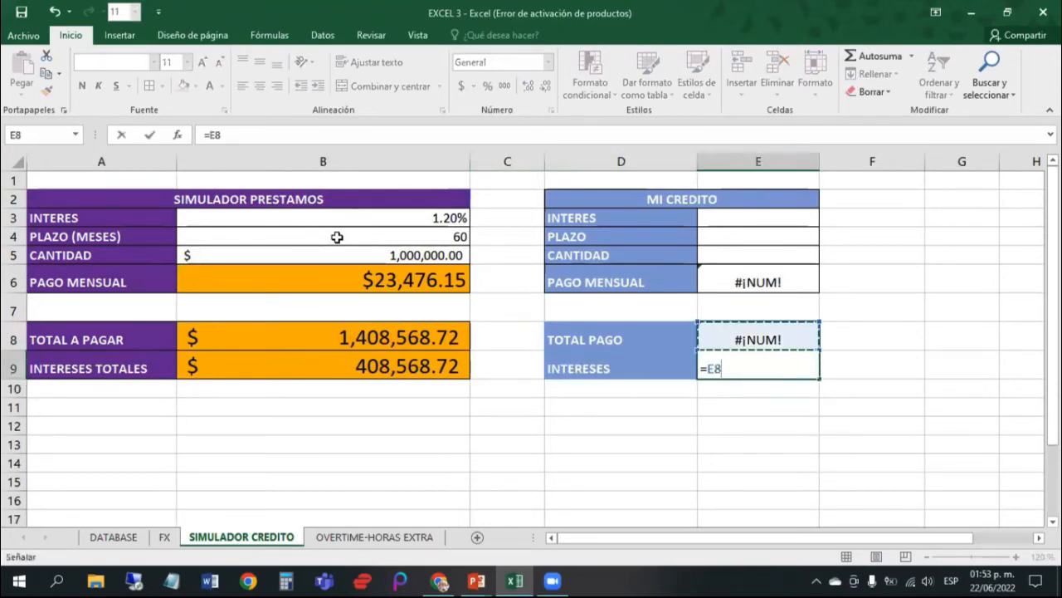
{"action": "type", "text": "-"}
{"action": "key", "text": "Up"}
{"action": "key", "text": "Up"}
{"action": "key", "text": "Up"}
{"action": "key", "text": "Up"}
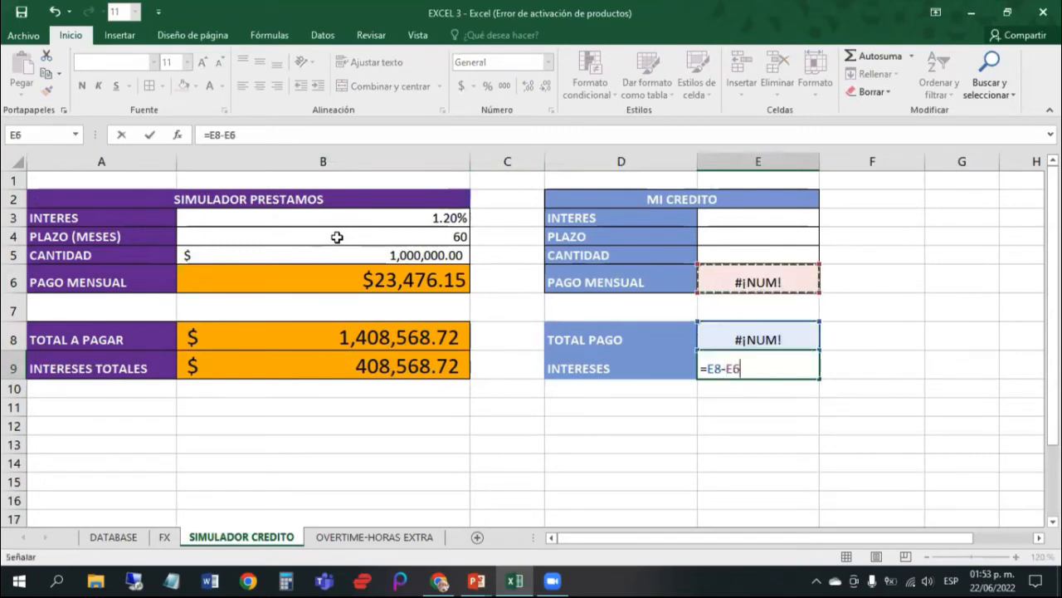
{"action": "key", "text": "Return"}
Step: Select D8:E9 covering the TOTAL PAGO and INTERESES rows
{"action": "key", "text": "Up"}
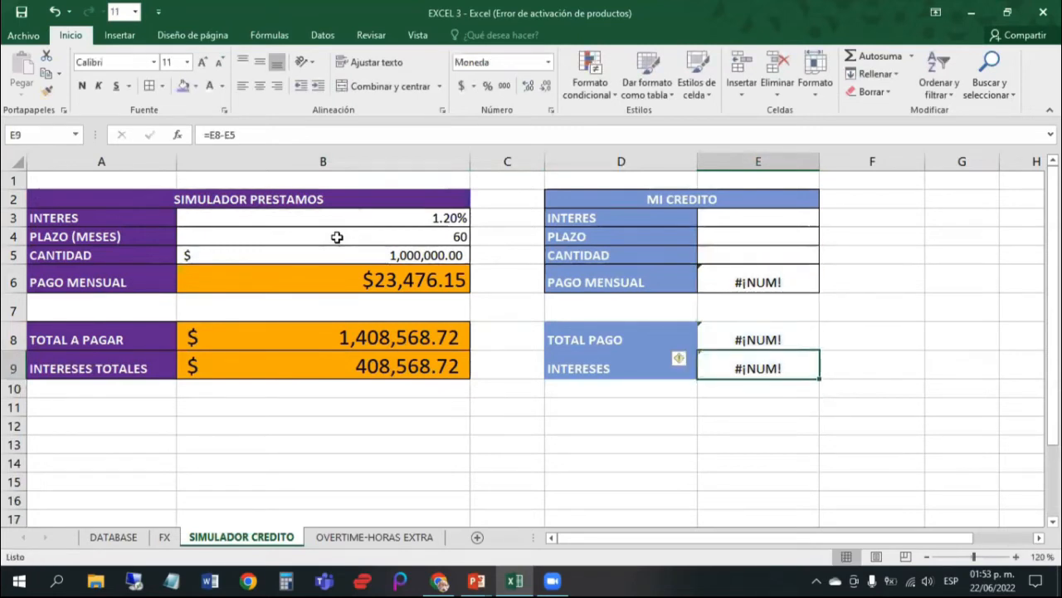
{"action": "key", "text": "Up"}
{"action": "key", "text": "Left"}
{"action": "key", "text": "shift+Right"}
{"action": "key", "text": "shift+Down"}
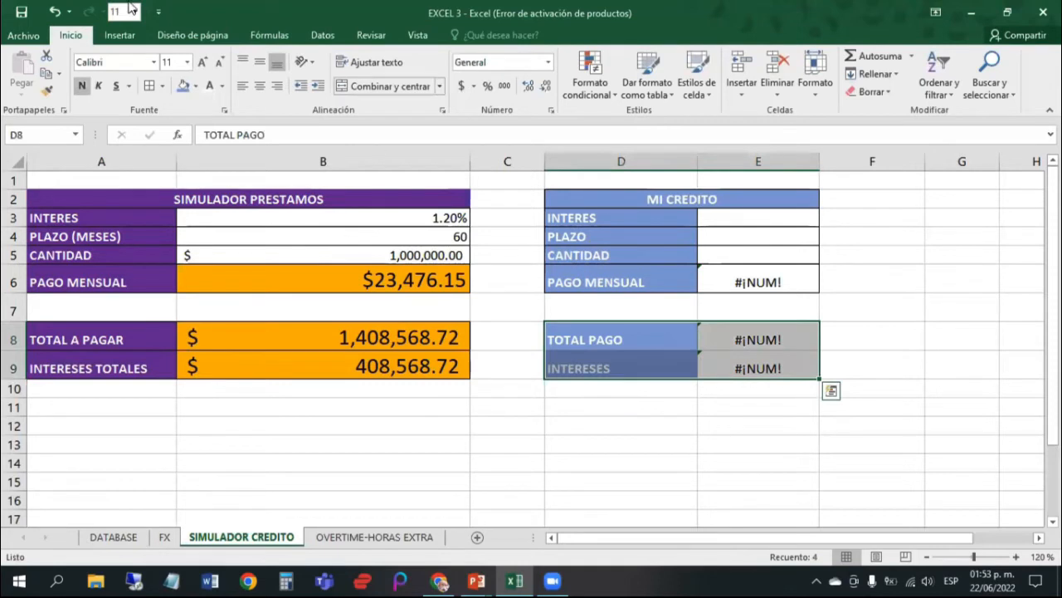
Step: Apply All Borders to D8:E9 and widen column E
{"action": "left_click", "coordinate": [148, 87]}
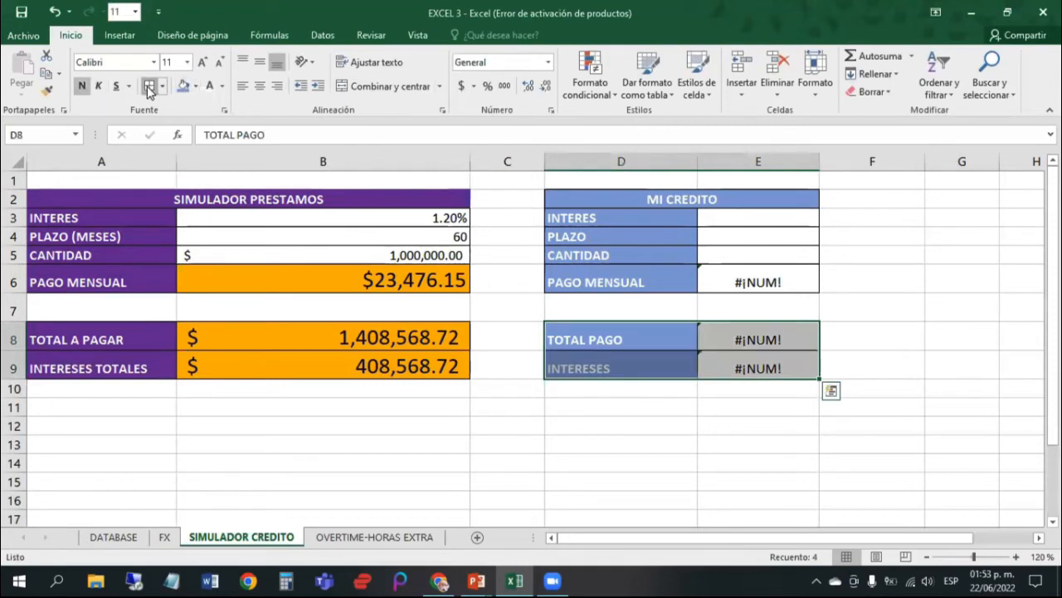
{"action": "left_click", "coordinate": [711, 408]}
{"action": "left_click_drag", "start_coordinate": [820, 161], "coordinate": [890, 166]}
Step: Enter a 1.20% interest rate, a 60-month term and a 1,000,000 loan amount
{"action": "left_click", "coordinate": [833, 220]}
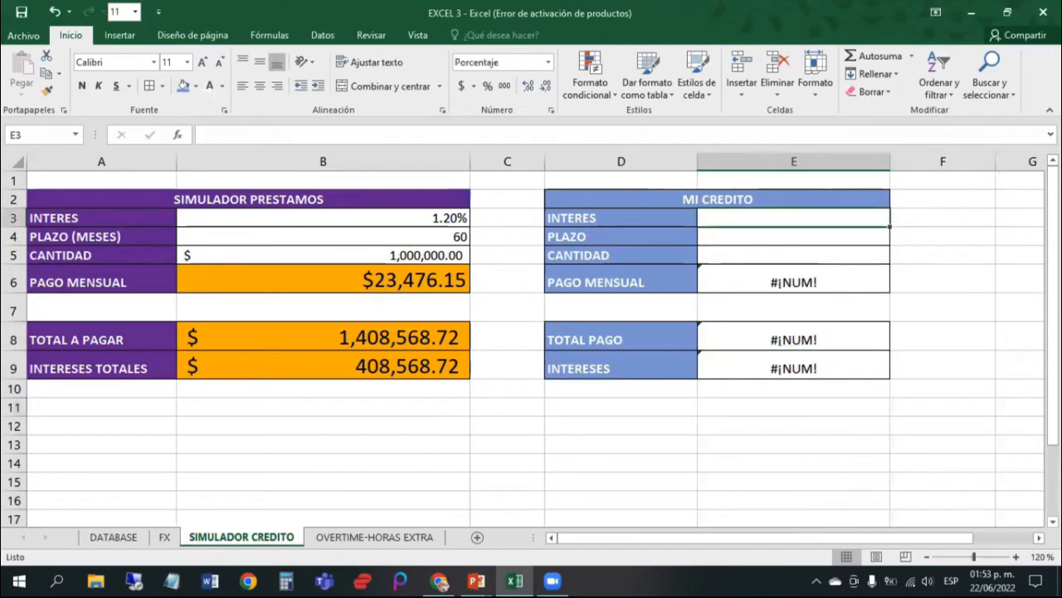
{"action": "type", "text": "1.20"}
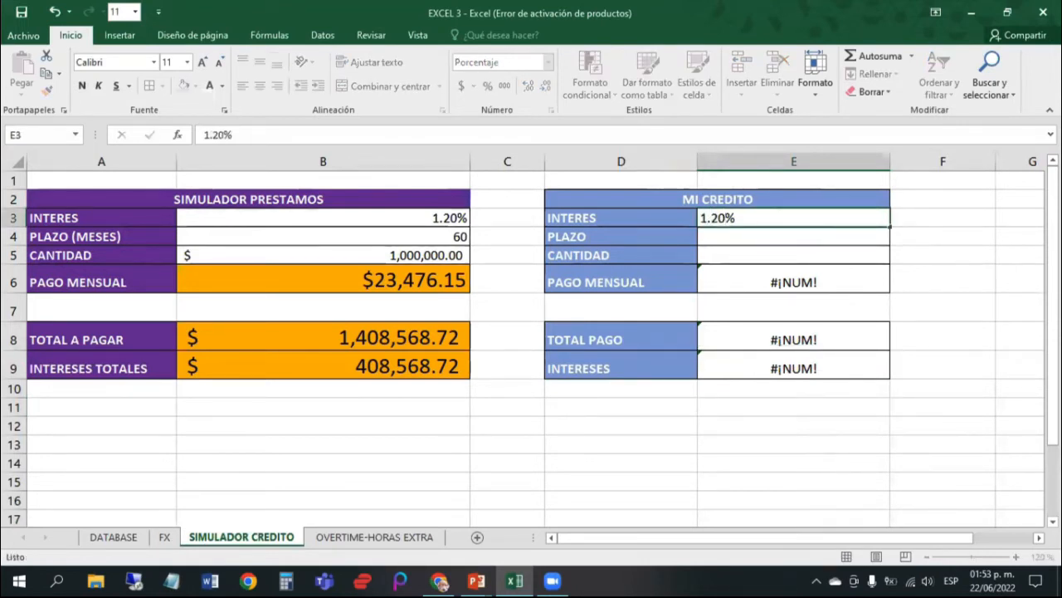
{"action": "key", "text": "Return"}
{"action": "key", "text": "Up"}
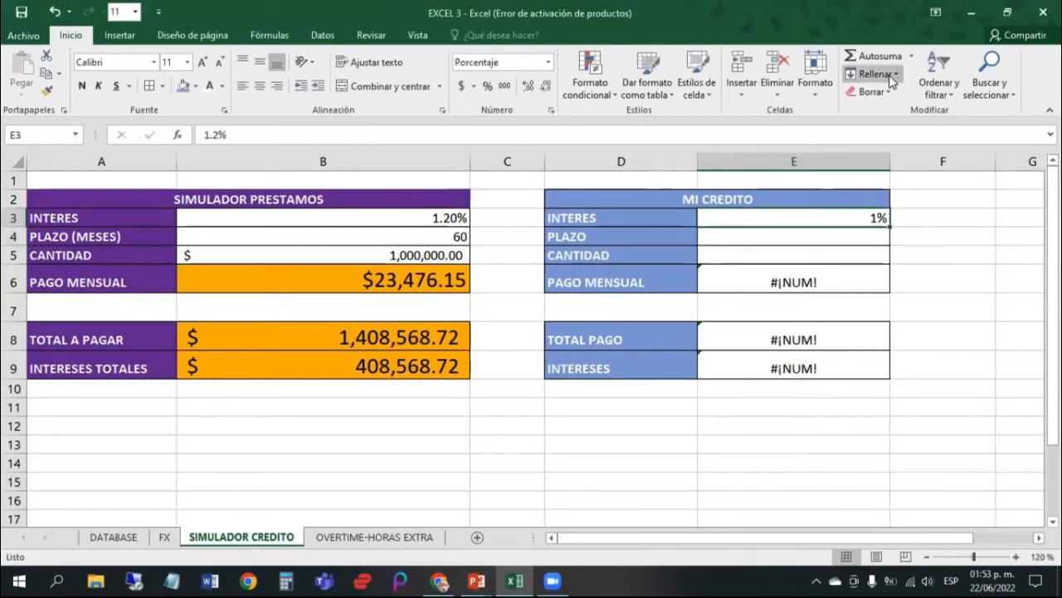
{"action": "left_click", "coordinate": [532, 89]}
{"action": "left_click", "coordinate": [531, 89]}
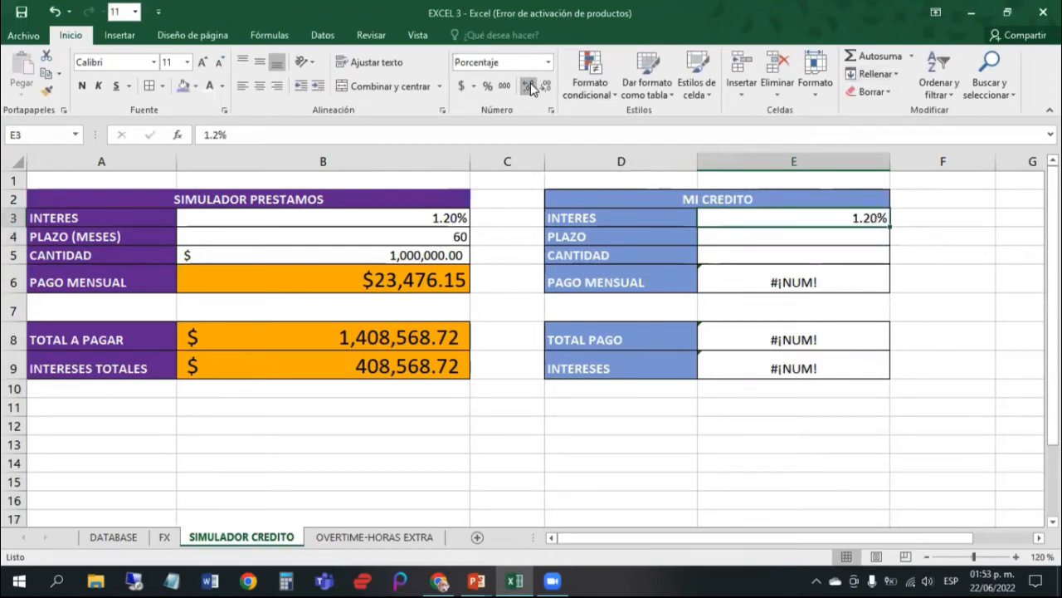
{"action": "key", "text": "Down"}
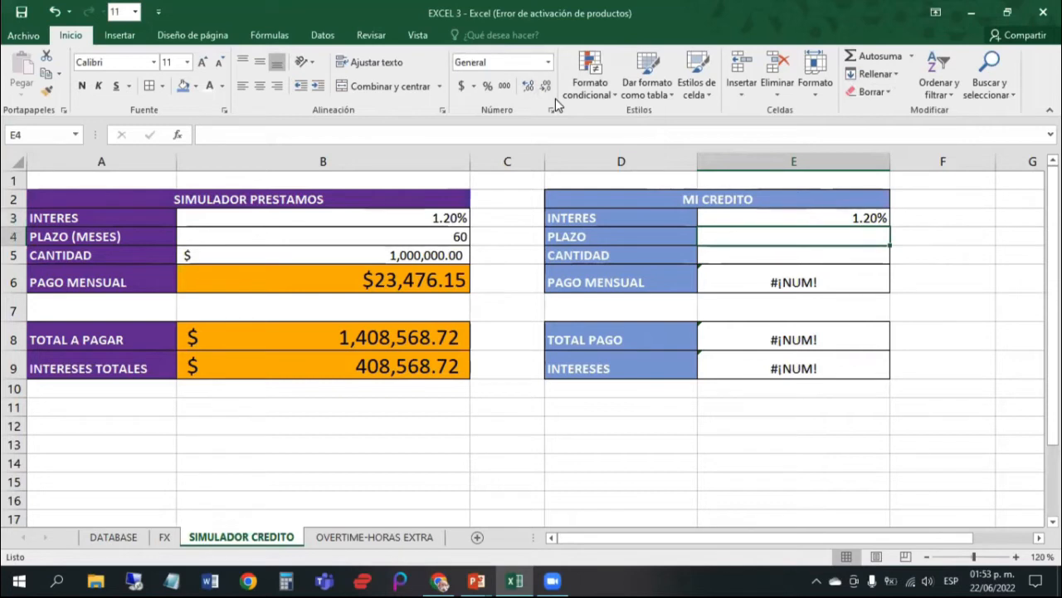
{"action": "type", "text": "60"}
{"action": "key", "text": "Return"}
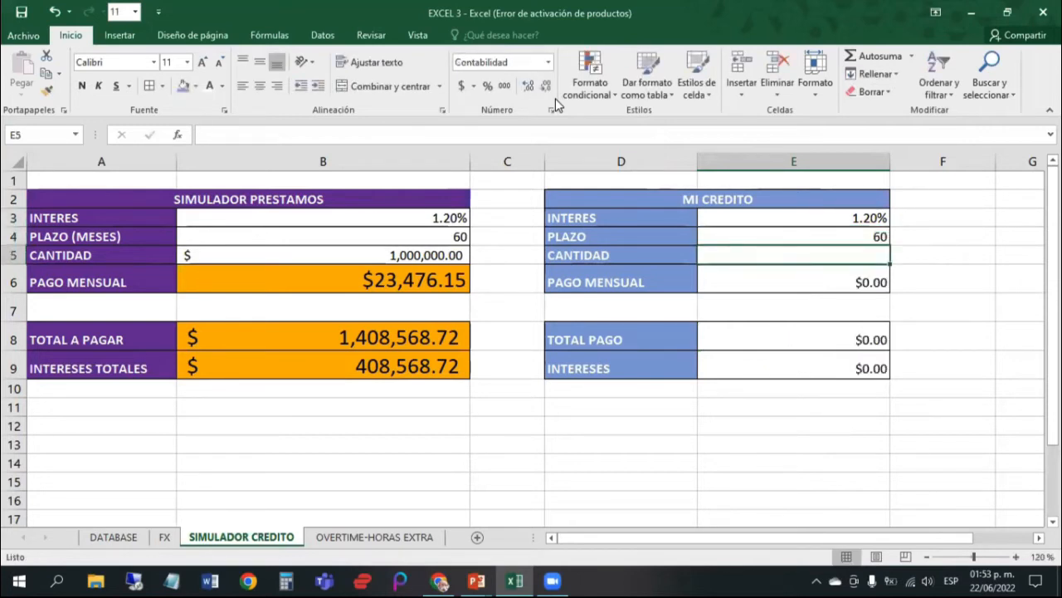
{"action": "type", "text": "1000000"}
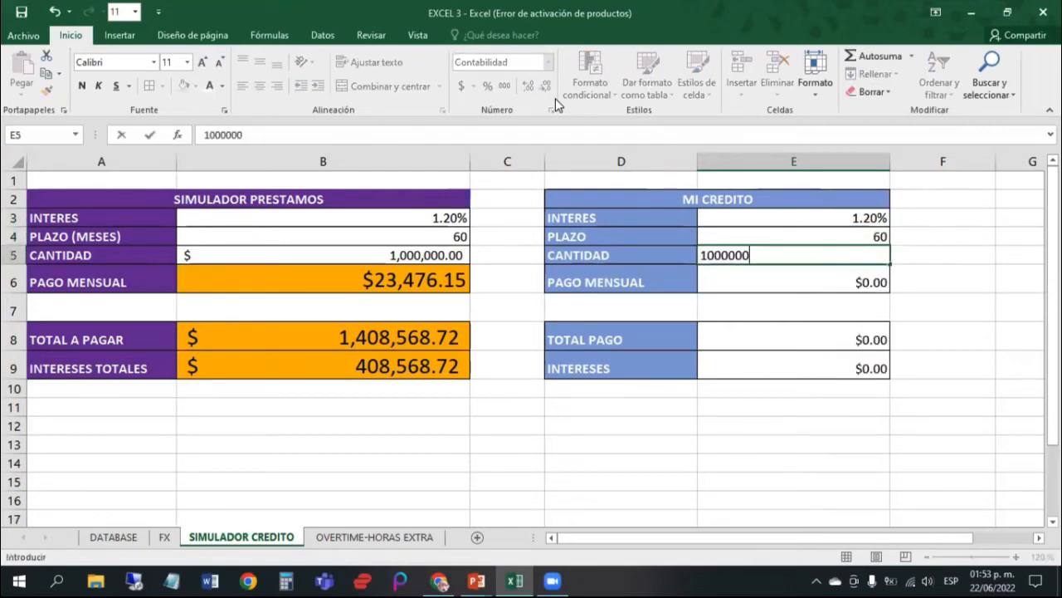
{"action": "key", "text": "Return"}
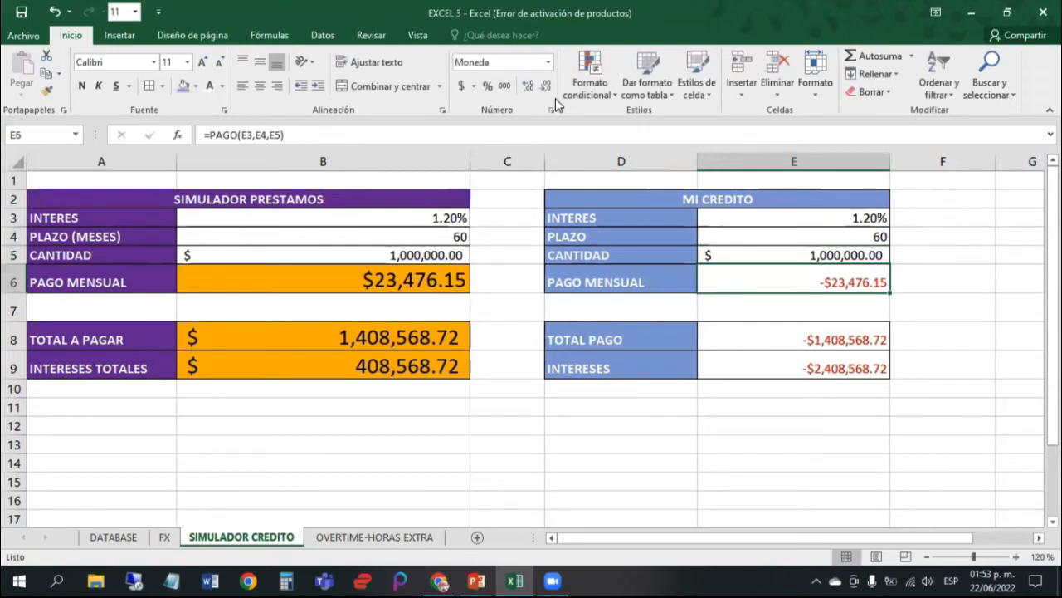
Step: Review the TOTAL PAGO, INTERESES and PAGO MENSUAL results
{"action": "key", "text": "Down"}
{"action": "key", "text": "Down"}
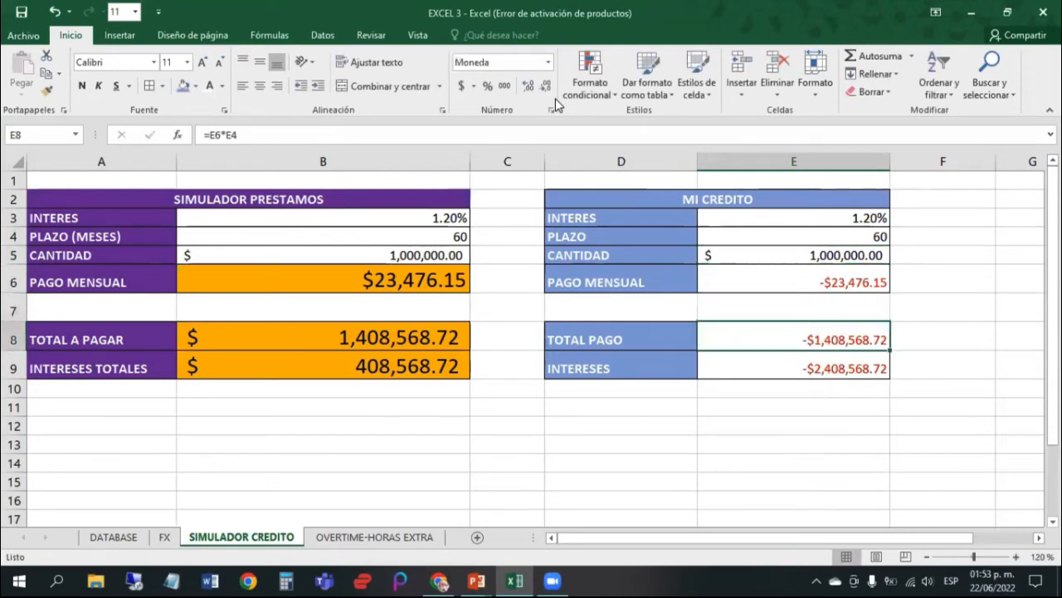
{"action": "key", "text": "Down"}
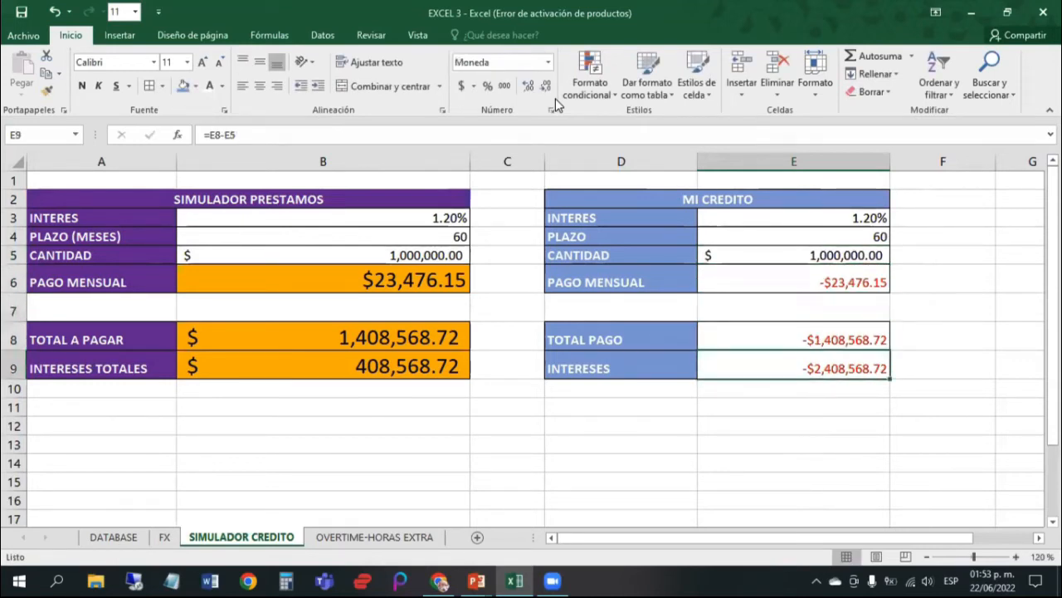
{"action": "key", "text": "Up"}
{"action": "key", "text": "Up"}
{"action": "key", "text": "Up"}
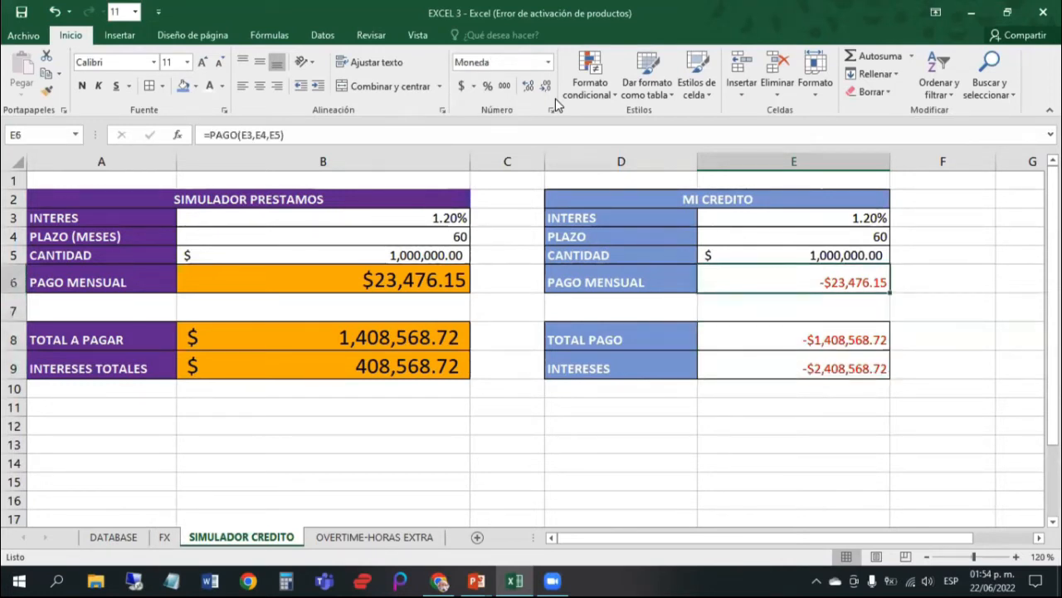
{"action": "key", "text": "Left"}
{"action": "key", "text": "Right"}
Step: Add a minus sign to the E6 payment formula so the monthly payment shows $23,476.15
{"action": "key", "text": "Left"}
{"action": "key", "text": "Left"}
{"action": "key", "text": "Left"}
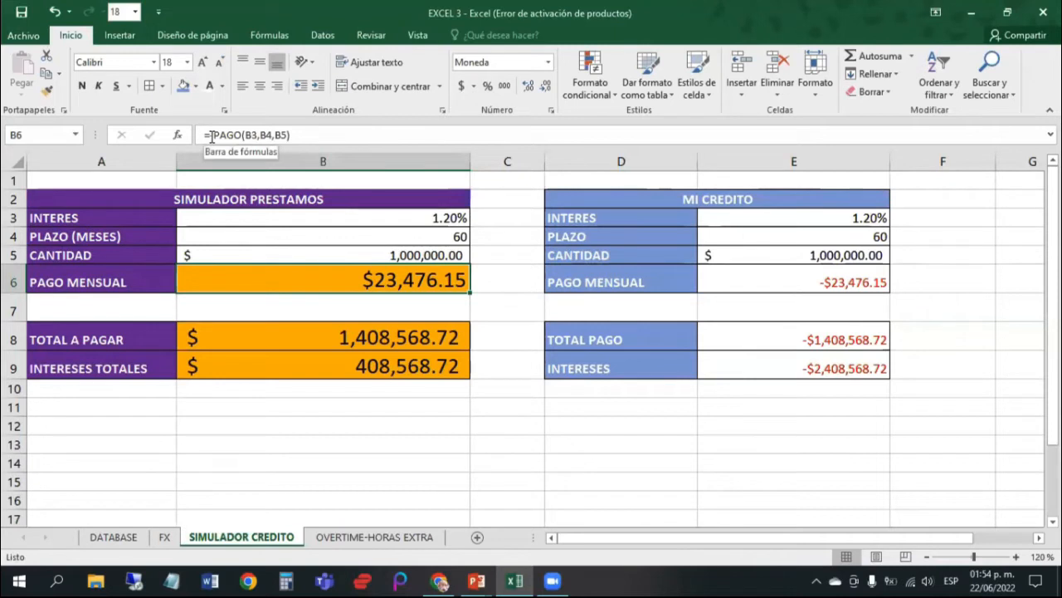
{"action": "left_click", "coordinate": [805, 279]}
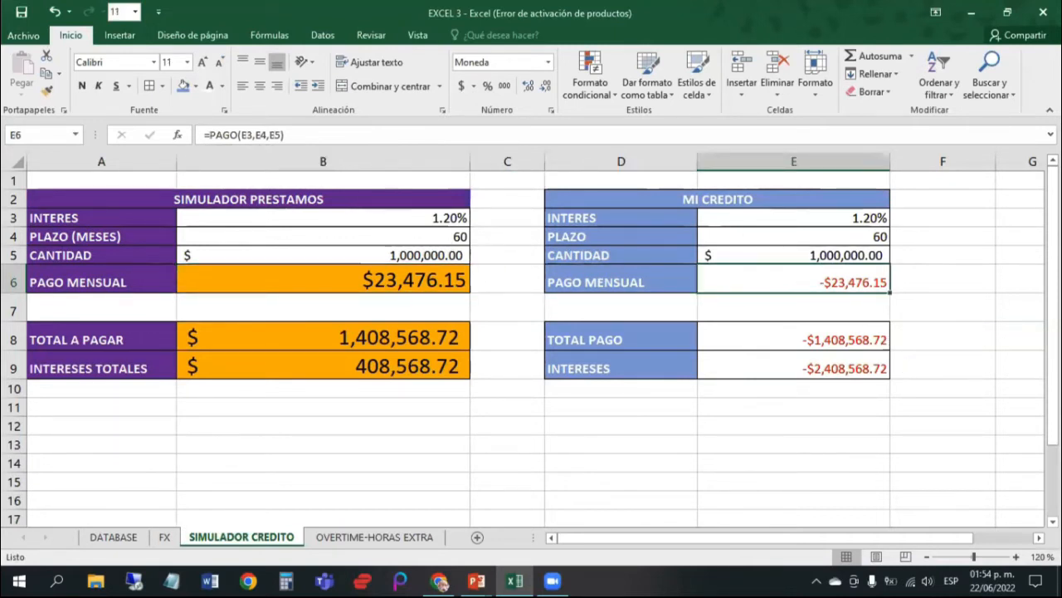
{"action": "key", "text": "F2"}
{"action": "key", "text": "Left"}
{"action": "key", "text": "Left"}
{"action": "key", "text": "Left"}
{"action": "key", "text": "Left"}
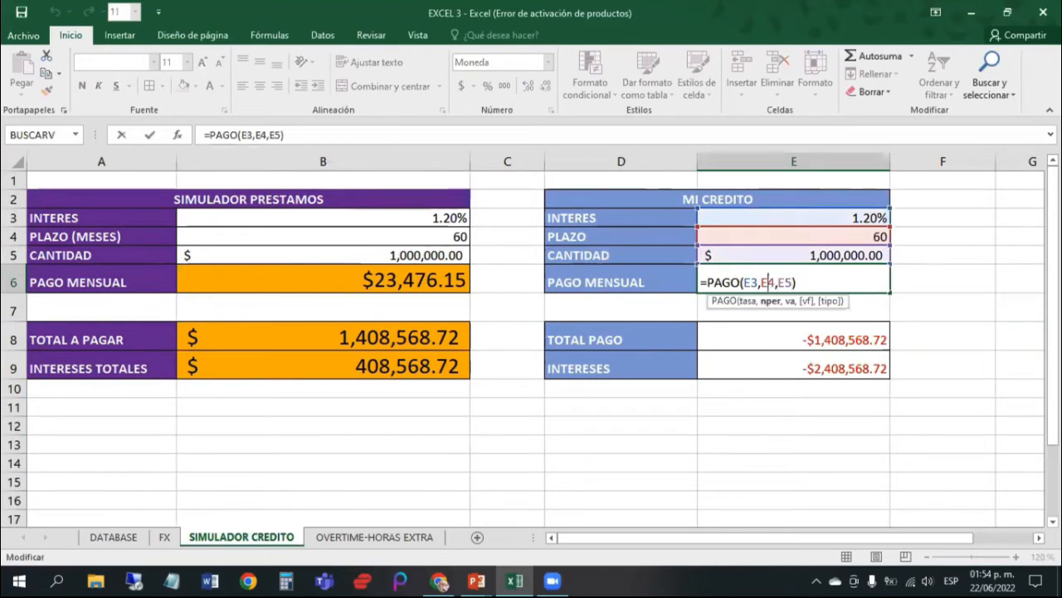
{"action": "key", "text": "Left"}
{"action": "key", "text": "Left"}
{"action": "key", "text": "Left"}
{"action": "key", "text": "Left"}
{"action": "key", "text": "Left"}
{"action": "key", "text": "Left"}
{"action": "key", "text": "Left"}
{"action": "key", "text": "Left"}
{"action": "key", "text": "Left"}
{"action": "key", "text": "Left"}
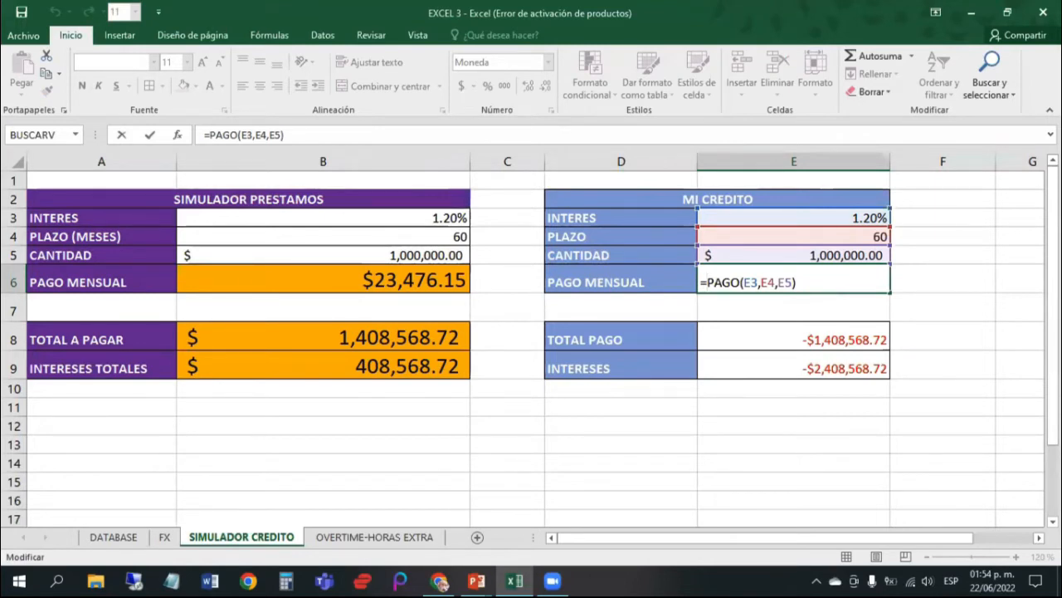
{"action": "type", "text": "-"}
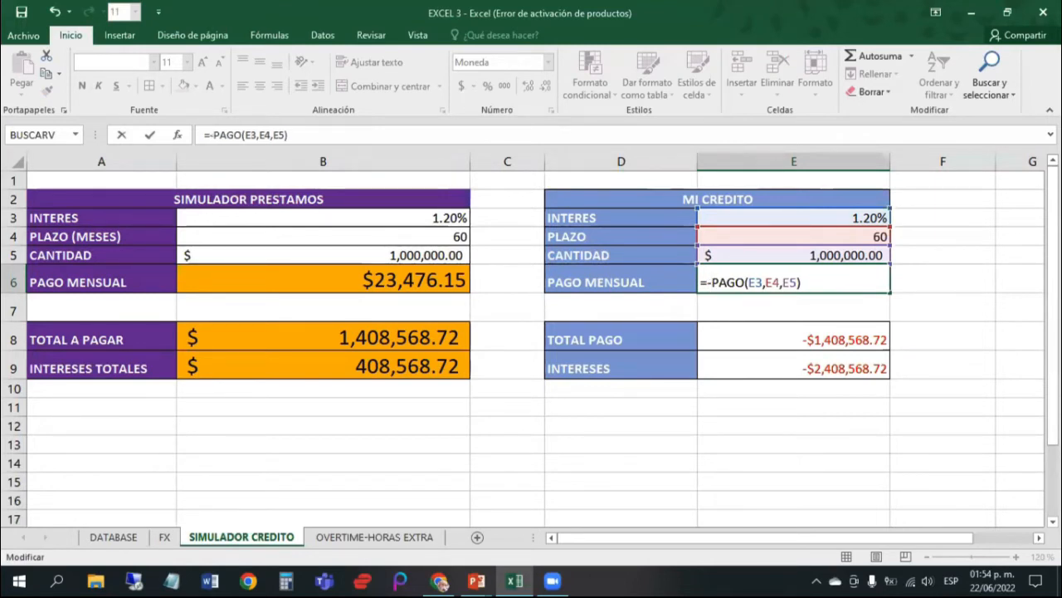
{"action": "key", "text": "Return"}
{"action": "key", "text": "Up"}
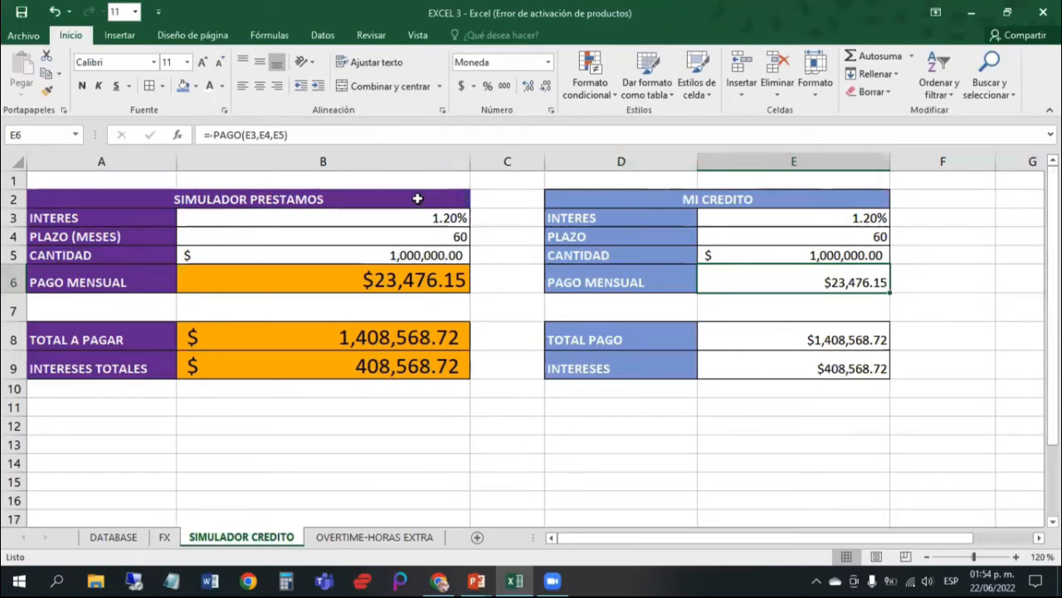
{"action": "left_click_drag", "start_coordinate": [653, 197], "coordinate": [860, 367]}
{"action": "left_click", "coordinate": [805, 397]}
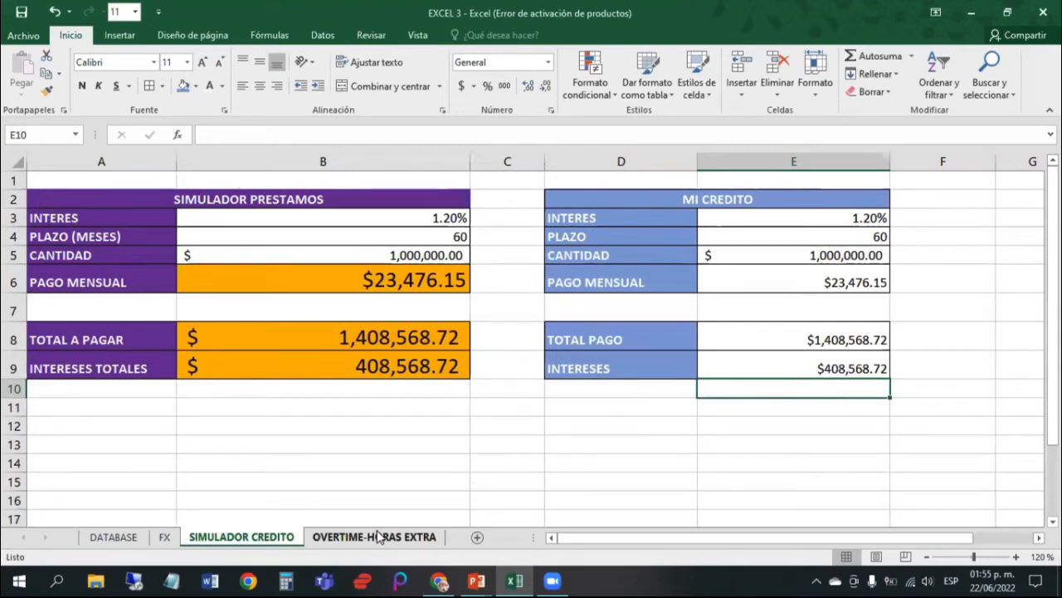
{"action": "left_click", "coordinate": [572, 423]}
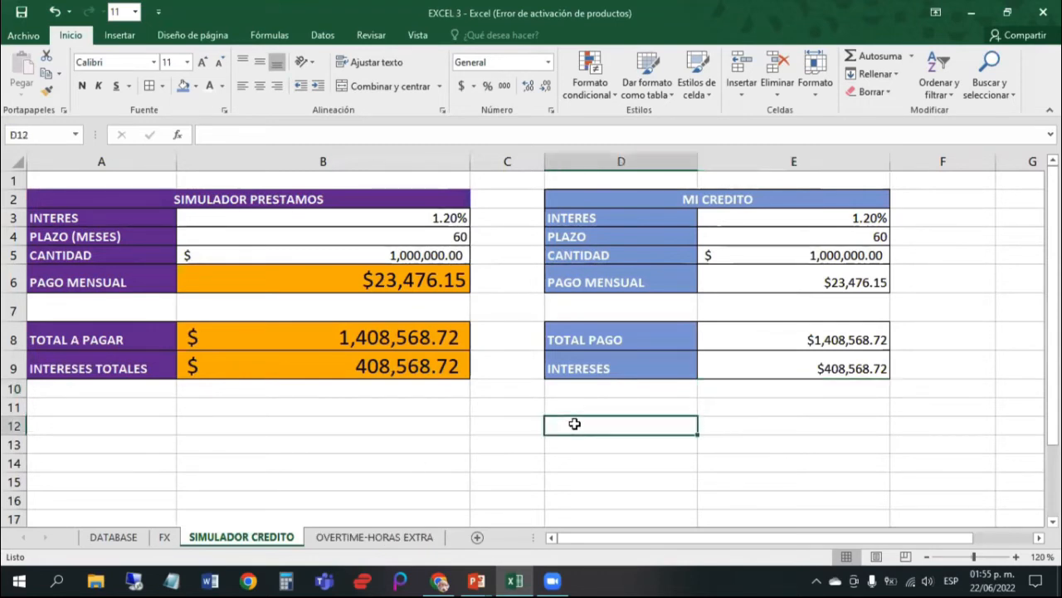
{"action": "left_click_drag", "start_coordinate": [261, 198], "coordinate": [707, 373]}
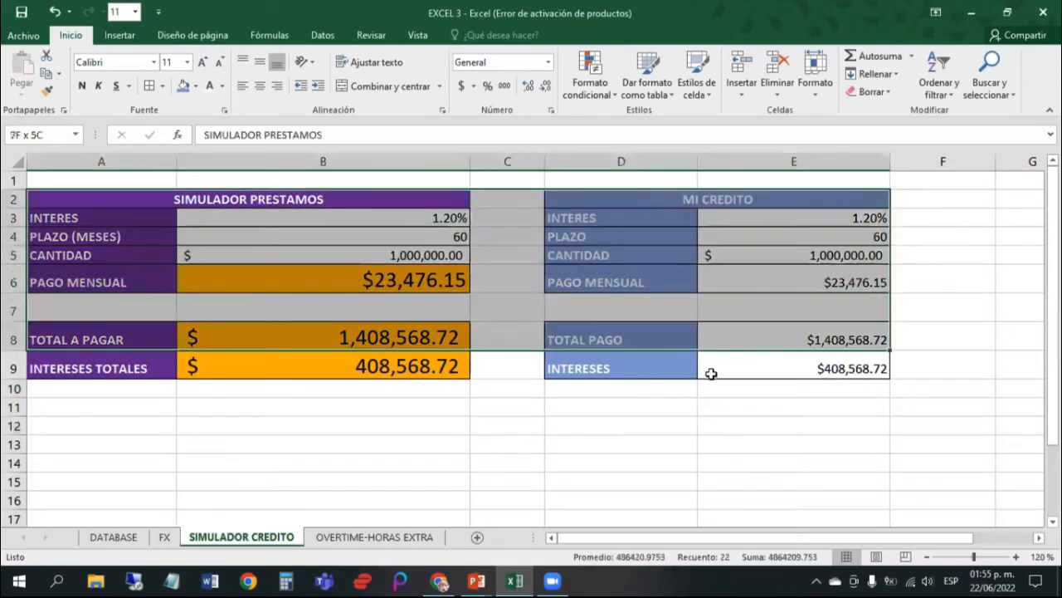
{"action": "left_click", "coordinate": [582, 425]}
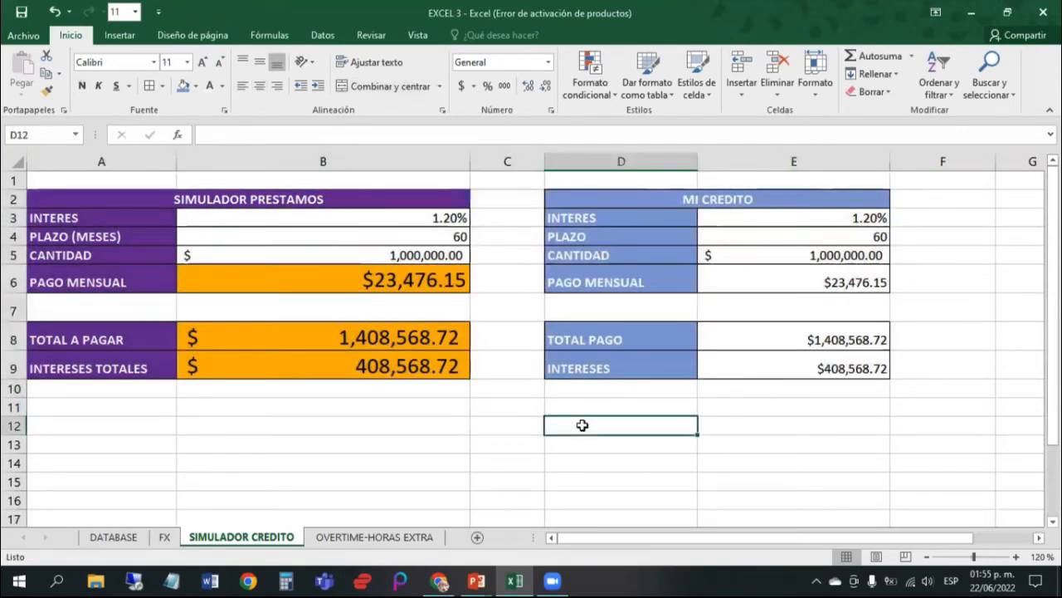
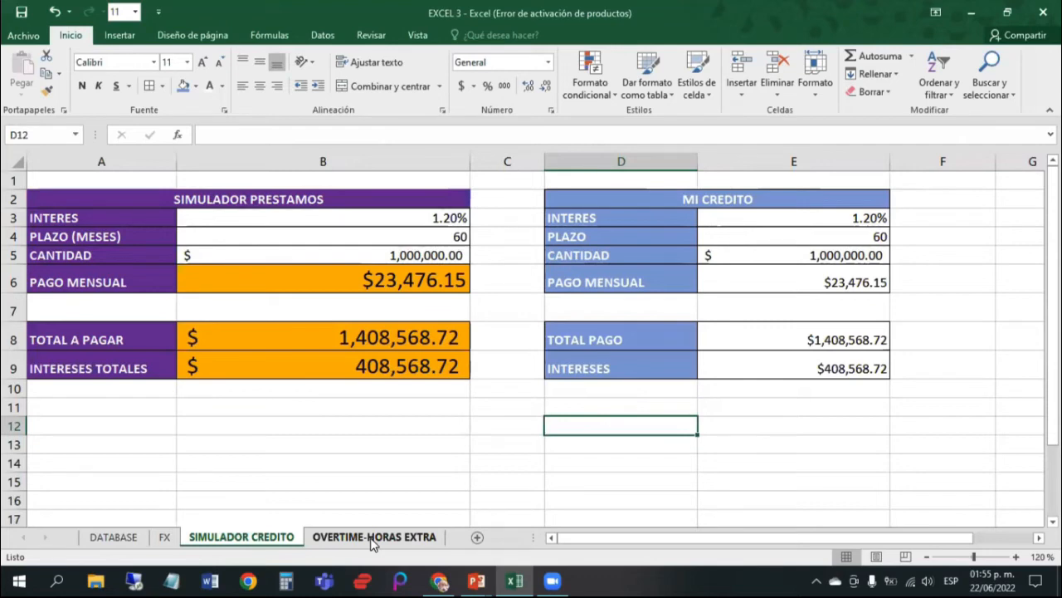
Step: Show the OVERTIME-HORAS EXTRA sheet, then the Simulador Overtime slide in the slideshow
{"action": "left_click", "coordinate": [372, 538]}
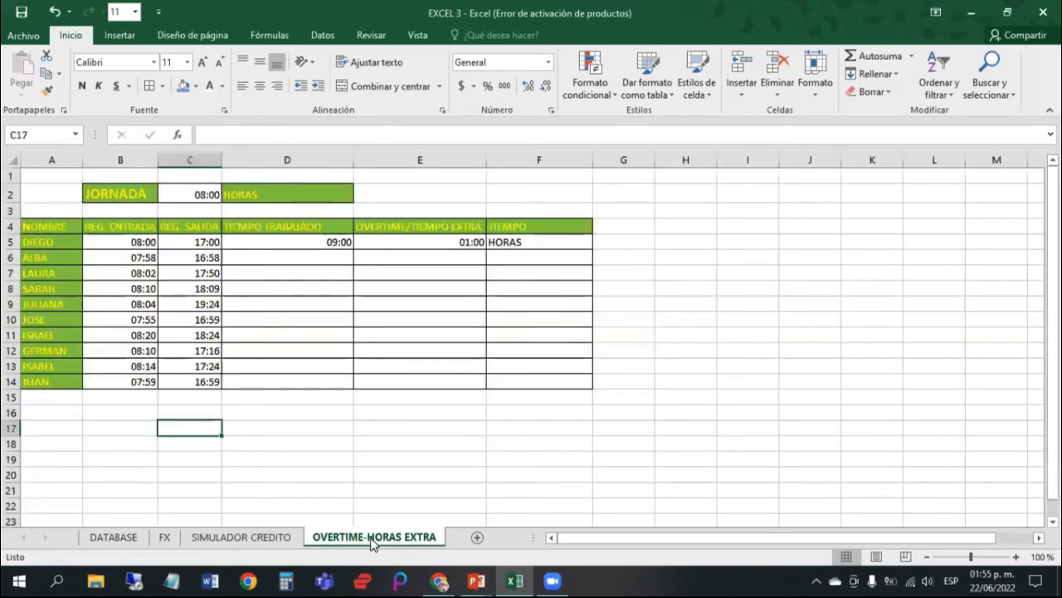
{"action": "key", "text": "alt+Tab"}
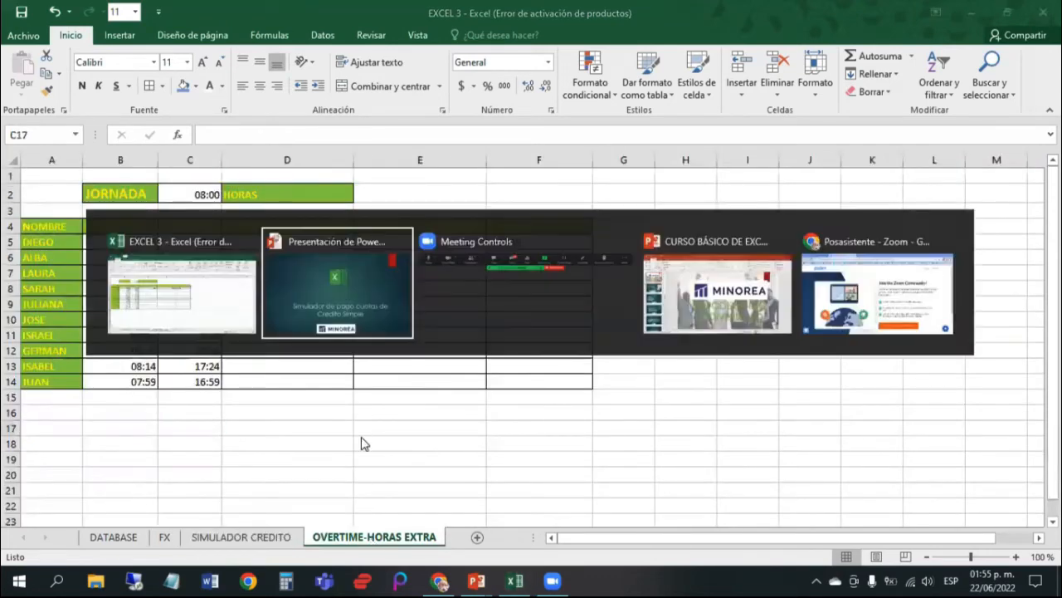
{"action": "key", "text": "Right"}
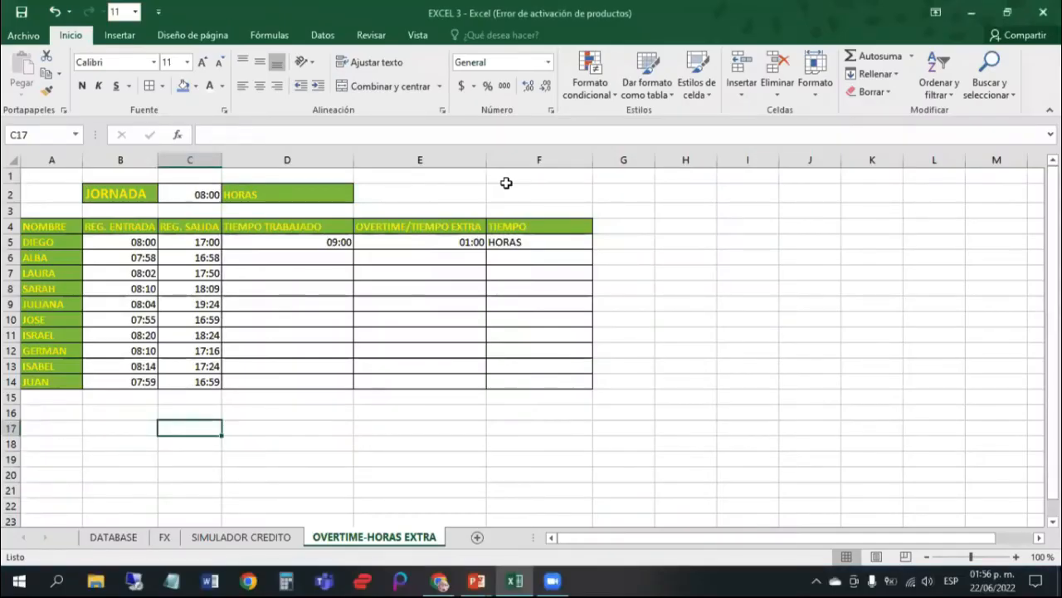
Step: Zoom the overtime table to 140% for readability
{"action": "key", "text": "Up"}
{"action": "key", "text": "Up"}
{"action": "key", "text": "Up"}
{"action": "key", "text": "Up"}
{"action": "key", "text": "Up"}
{"action": "key", "text": "Up"}
{"action": "key", "text": "Up"}
{"action": "key", "text": "Up"}
{"action": "key", "text": "Up"}
{"action": "key", "text": "Up"}
{"action": "key", "text": "Up"}
{"action": "key", "text": "Up"}
{"action": "key", "text": "Up"}
{"action": "key", "text": "Up"}
{"action": "key", "text": "Up"}
{"action": "key", "text": "Up"}
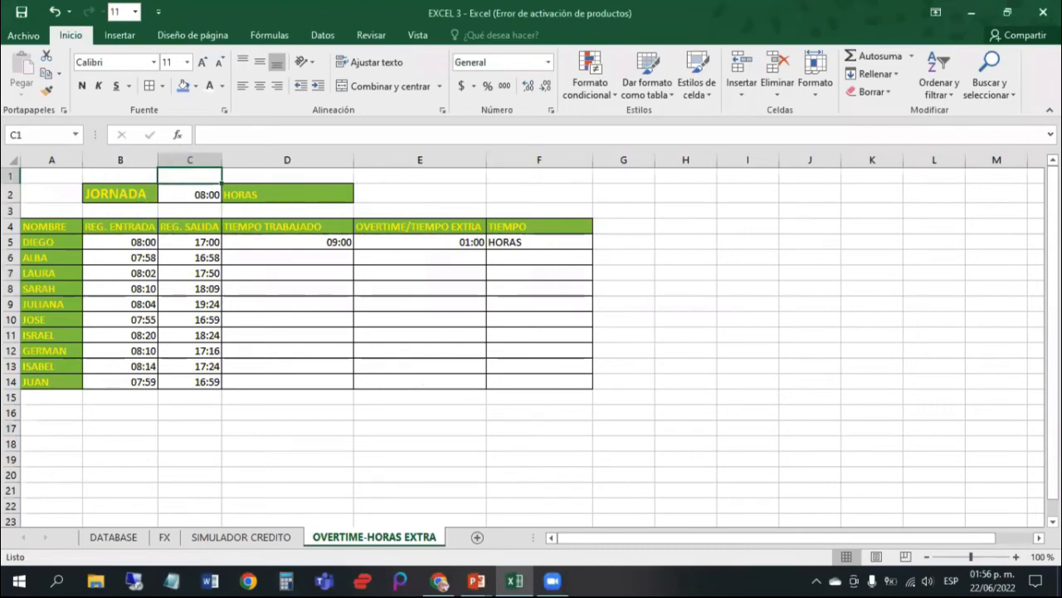
{"action": "left_click", "coordinate": [1016, 557]}
{"action": "left_click", "coordinate": [1016, 557]}
{"action": "left_click", "coordinate": [1016, 557]}
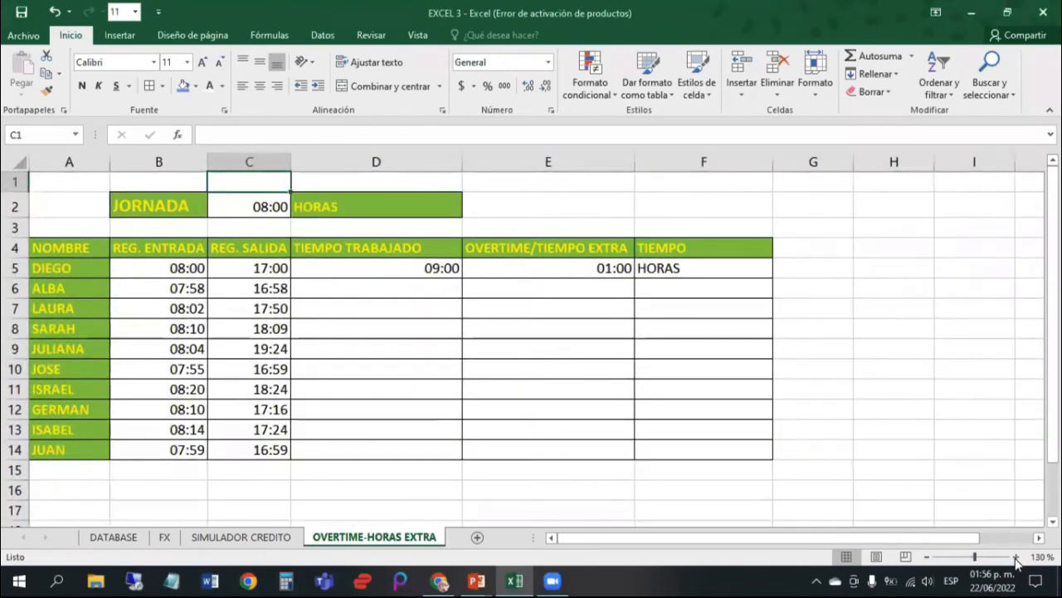
{"action": "left_click", "coordinate": [1016, 557]}
Step: Reveal that JORNADA cell C2 stores the time 08:00:00 a. m
{"action": "left_click", "coordinate": [178, 210]}
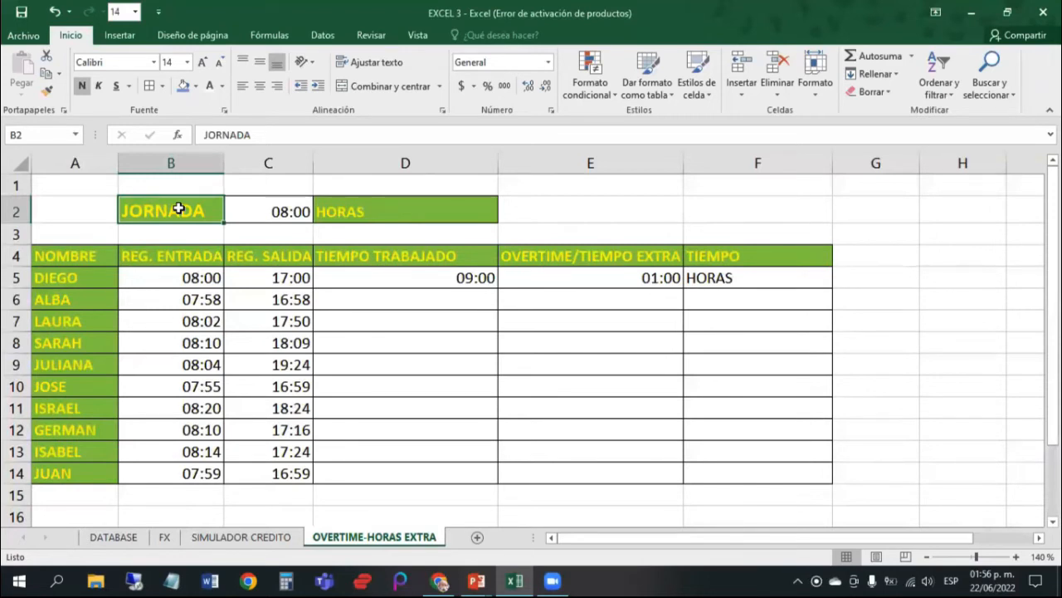
{"action": "key", "text": "Right"}
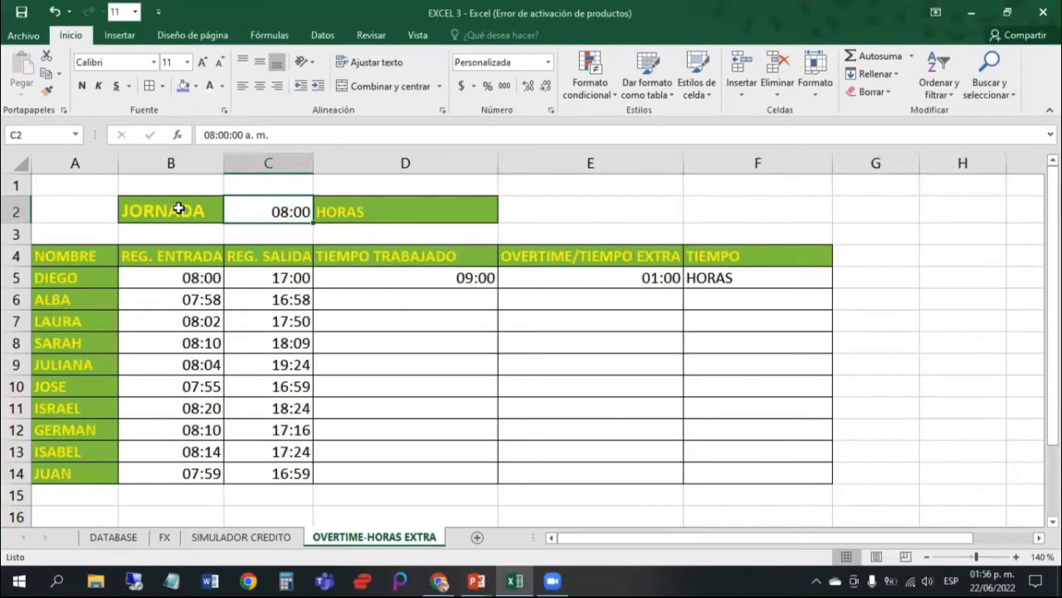
{"action": "key", "text": "Right"}
{"action": "key", "text": "Left"}
{"action": "left_click", "coordinate": [274, 135]}
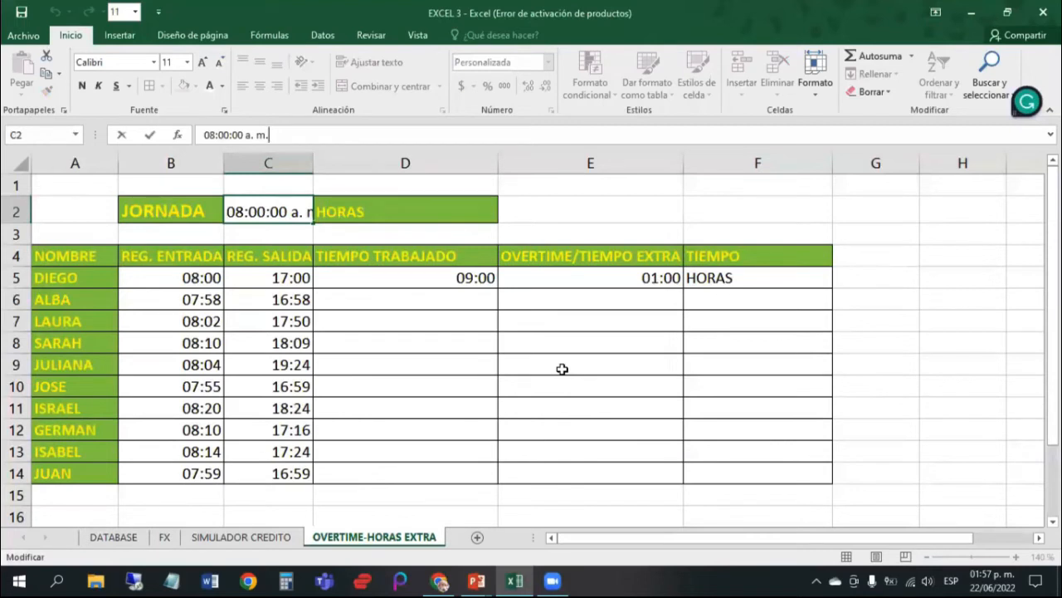
{"action": "key", "text": "ctrl+Return"}
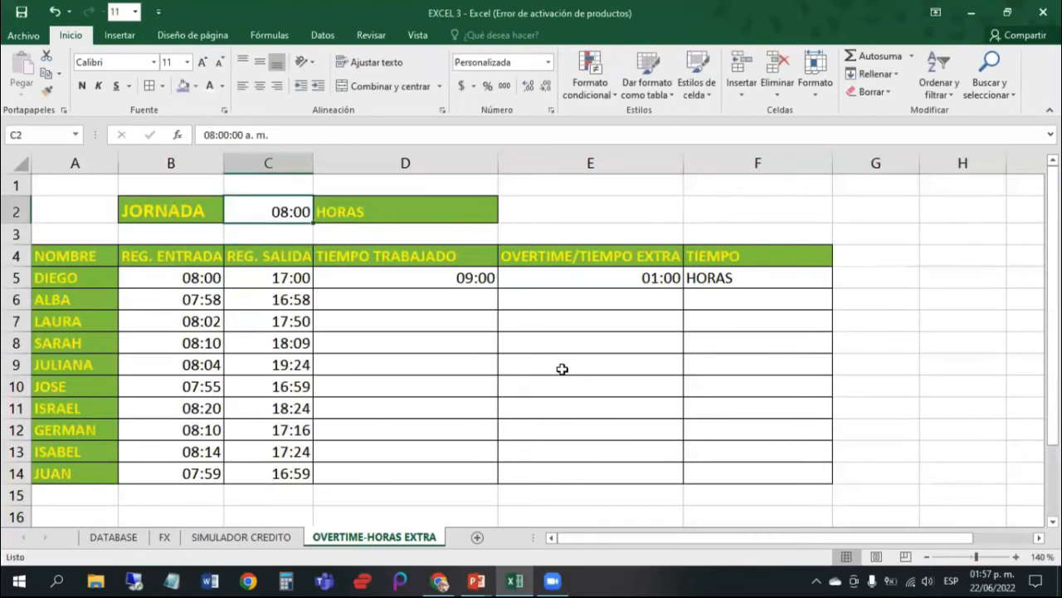
{"action": "key", "text": "Right"}
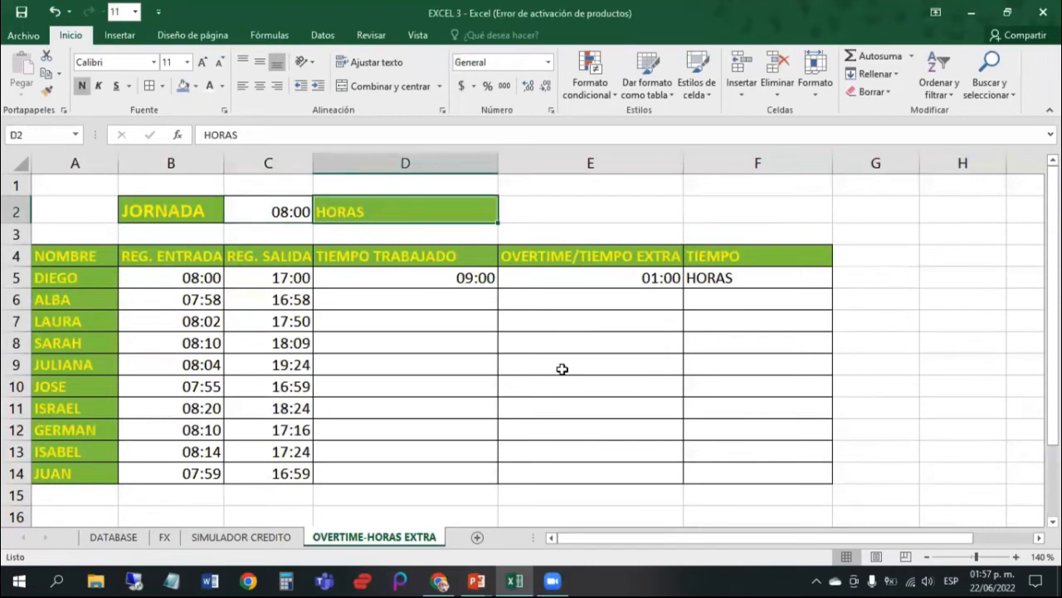
{"action": "key", "text": "Left"}
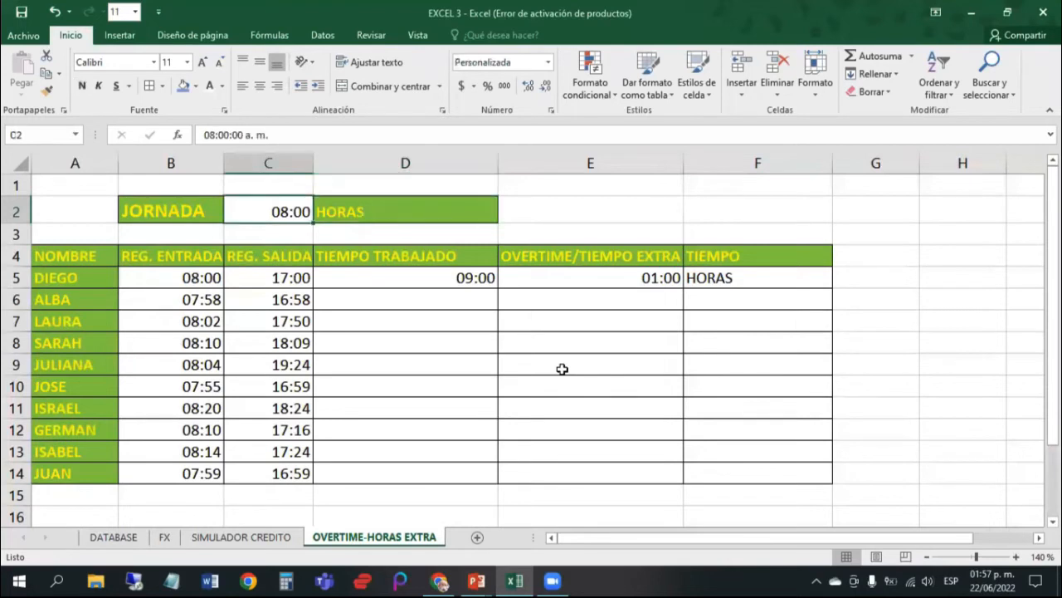
{"action": "key", "text": "Left"}
{"action": "key", "text": "Left"}
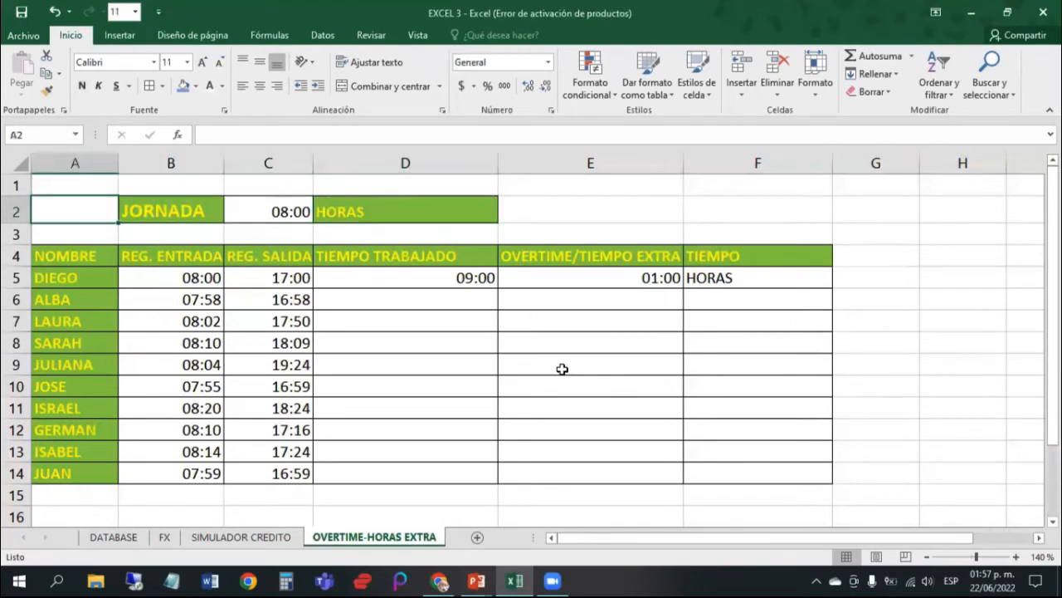
{"action": "key", "text": "Right"}
{"action": "key", "text": "Right"}
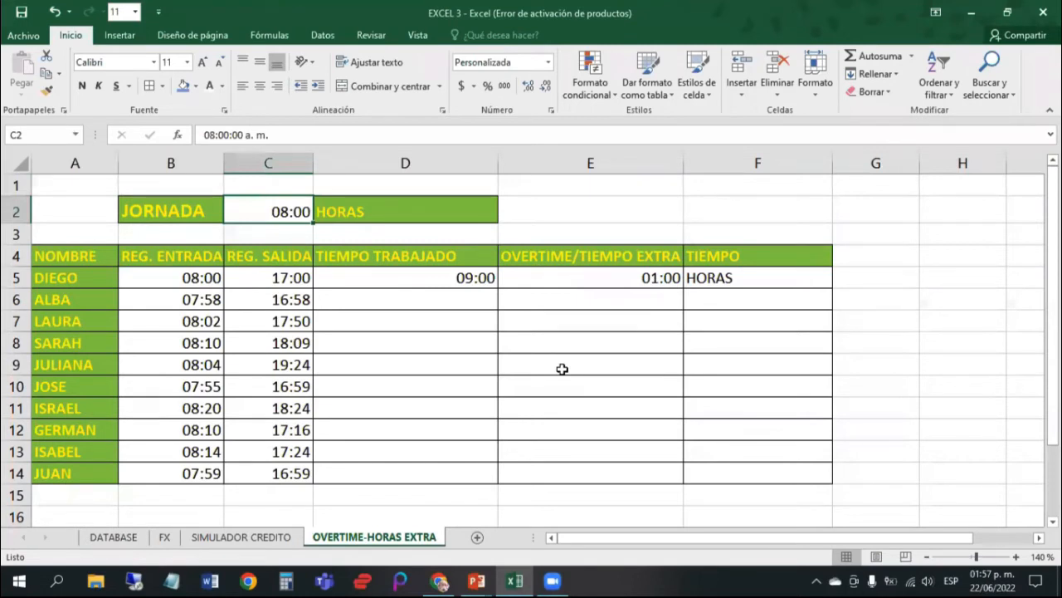
{"action": "key", "text": "Left"}
{"action": "key", "text": "Down"}
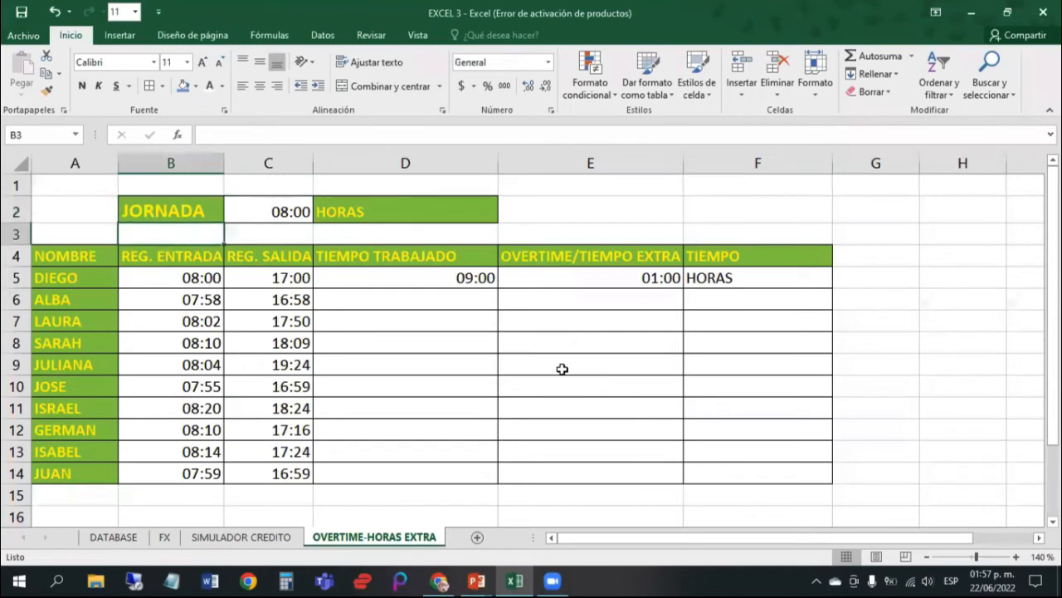
{"action": "key", "text": "Down"}
{"action": "key", "text": "Left"}
{"action": "key", "text": "Down"}
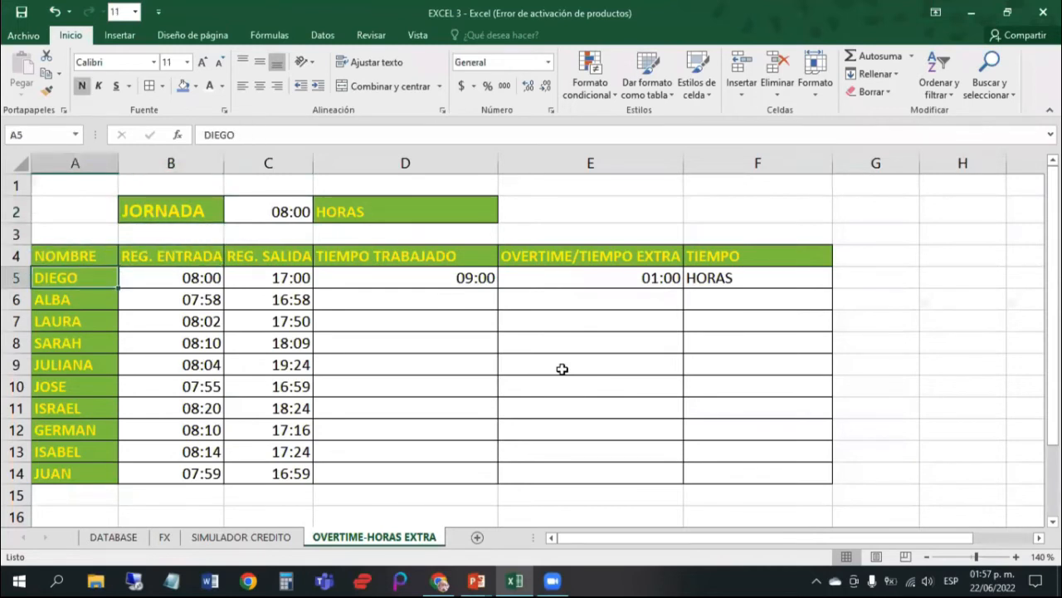
{"action": "key", "text": "Down"}
{"action": "key", "text": "Down"}
{"action": "key", "text": "Down"}
{"action": "key", "text": "Up"}
{"action": "key", "text": "Up"}
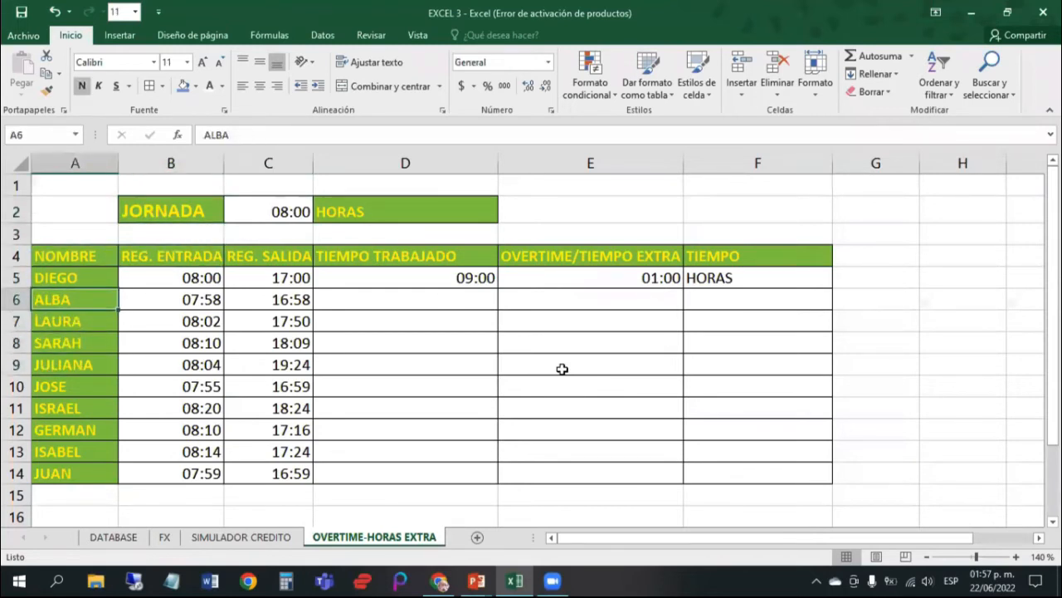
{"action": "key", "text": "Up"}
{"action": "key", "text": "Down"}
{"action": "key", "text": "Down"}
{"action": "key", "text": "Down"}
{"action": "key", "text": "Down"}
{"action": "key", "text": "Down"}
{"action": "key", "text": "Down"}
{"action": "key", "text": "Down"}
{"action": "key", "text": "Down"}
{"action": "key", "text": "Down"}
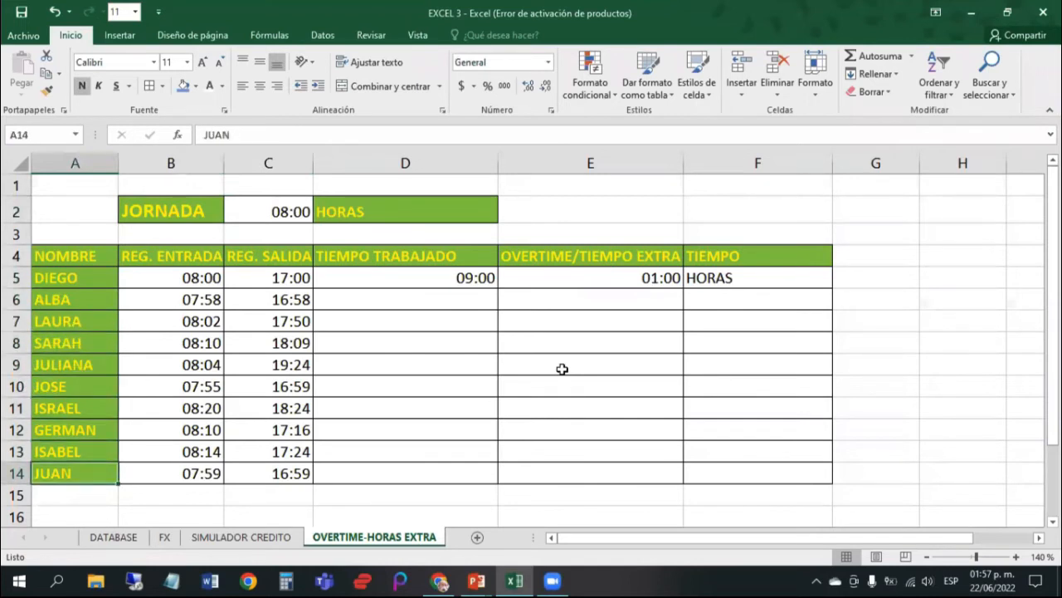
{"action": "key", "text": "Up"}
{"action": "key", "text": "Up"}
{"action": "key", "text": "Up"}
{"action": "key", "text": "Up"}
{"action": "key", "text": "Up"}
{"action": "key", "text": "Up"}
{"action": "key", "text": "Up"}
{"action": "key", "text": "Up"}
{"action": "key", "text": "Up"}
{"action": "key", "text": "Right"}
{"action": "key", "text": "Up"}
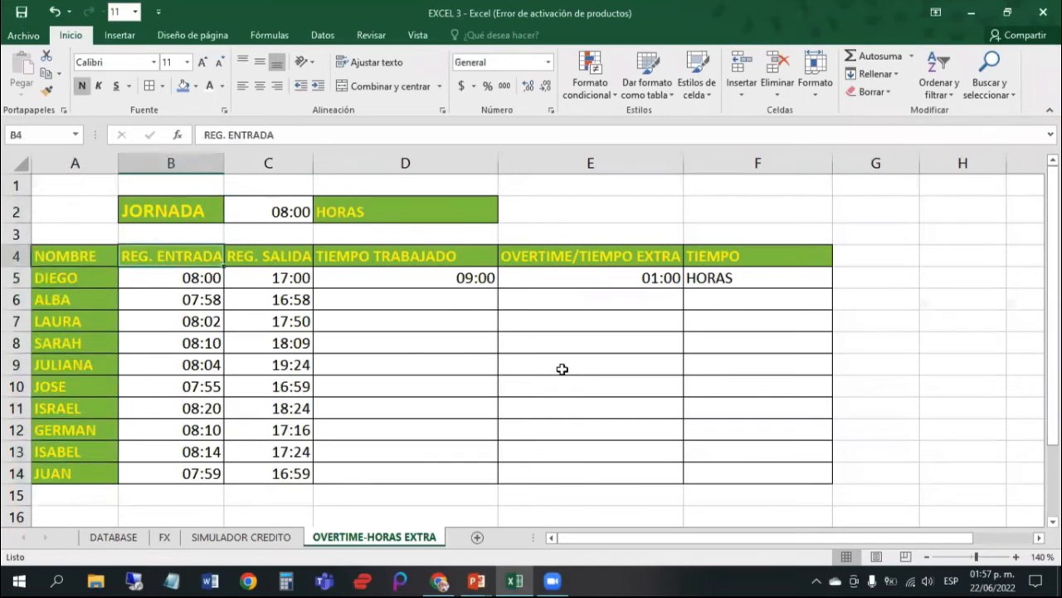
{"action": "key", "text": "Right"}
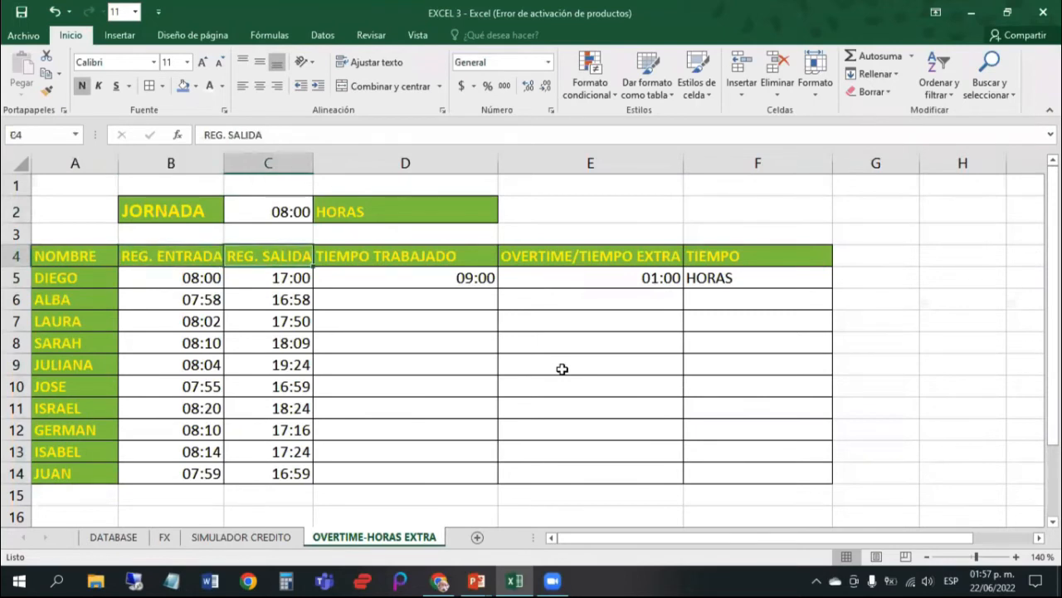
{"action": "key", "text": "Down"}
{"action": "key", "text": "Left"}
{"action": "key", "text": "Down"}
{"action": "key", "text": "Down"}
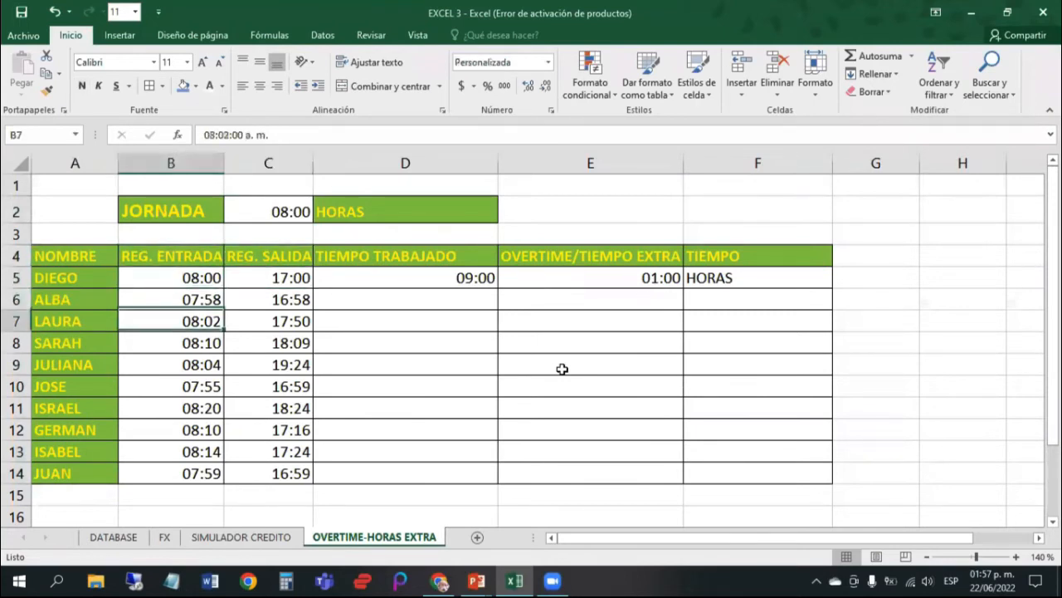
{"action": "key", "text": "Down"}
{"action": "key", "text": "Down"}
{"action": "key", "text": "Down"}
{"action": "key", "text": "Down"}
{"action": "key", "text": "Down"}
{"action": "key", "text": "Down"}
{"action": "key", "text": "Down"}
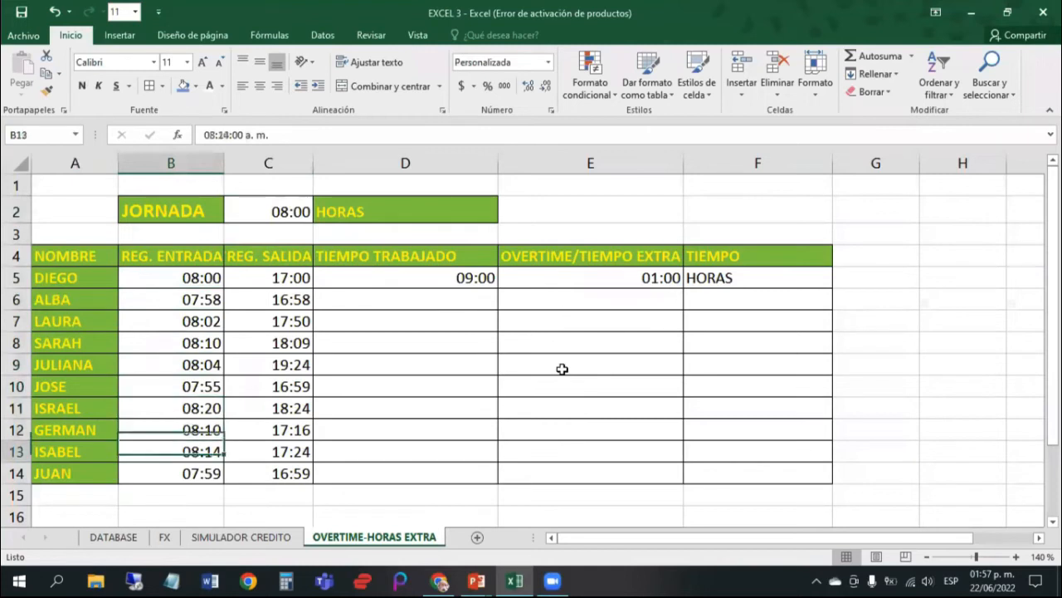
{"action": "key", "text": "Right"}
{"action": "key", "text": "Up"}
{"action": "key", "text": "Up"}
{"action": "key", "text": "Up"}
{"action": "key", "text": "Up"}
{"action": "key", "text": "Up"}
{"action": "key", "text": "Up"}
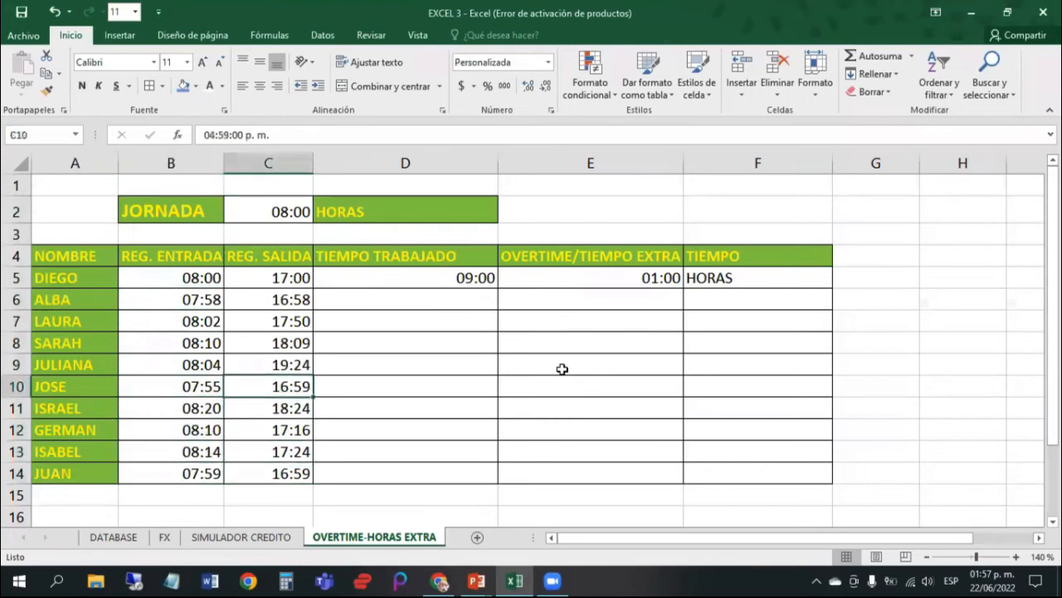
{"action": "key", "text": "Up"}
{"action": "key", "text": "Up"}
{"action": "key", "text": "Up"}
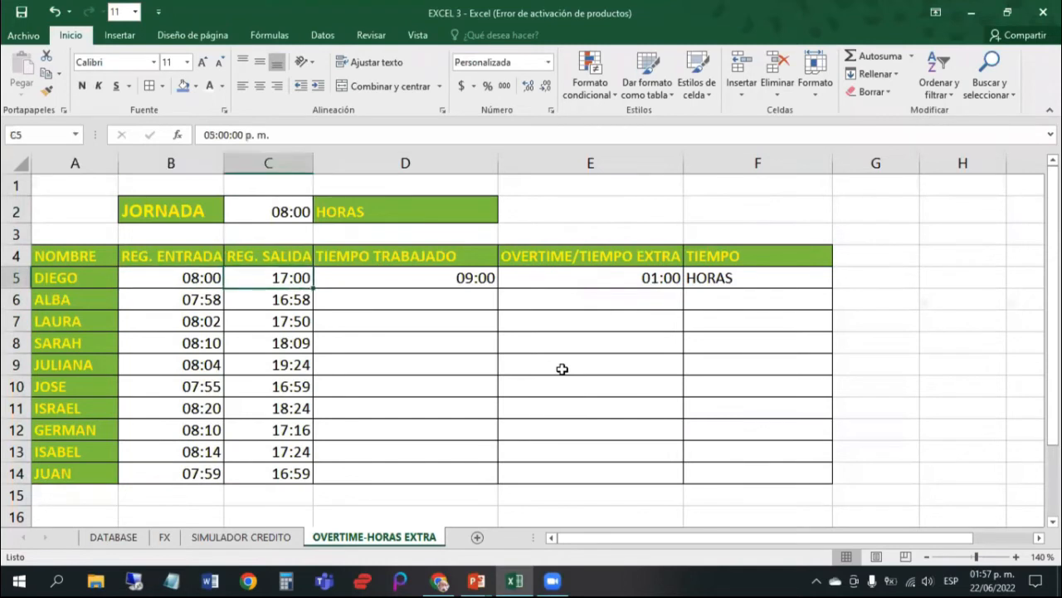
{"action": "left_click", "coordinate": [378, 280]}
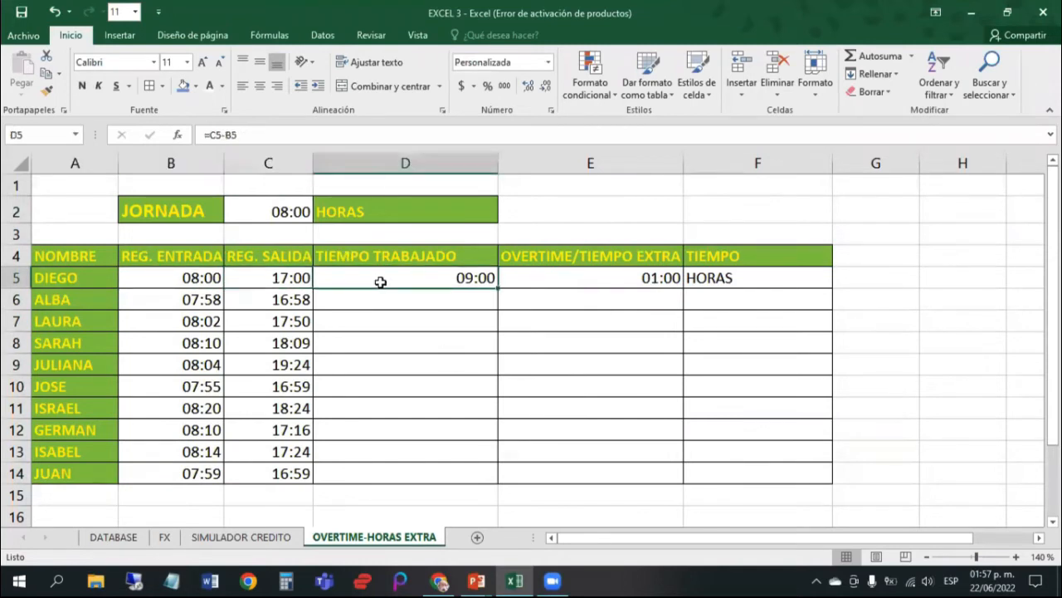
Step: Review D5's worked-time formula and bring up Format Cells showing its custom hh:mm format
{"action": "double_click", "coordinate": [430, 280]}
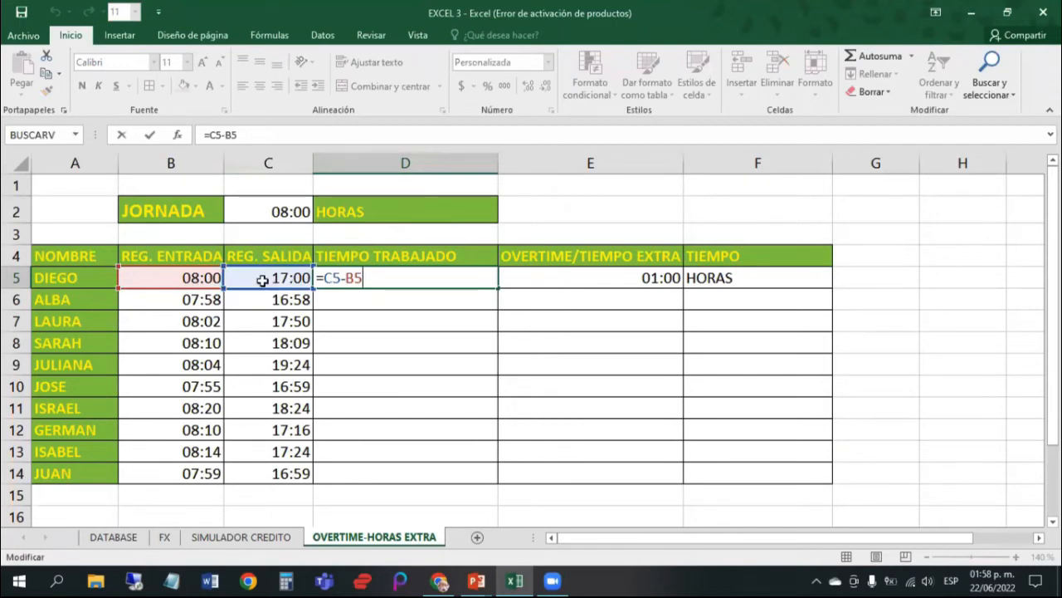
{"action": "key", "text": "Return"}
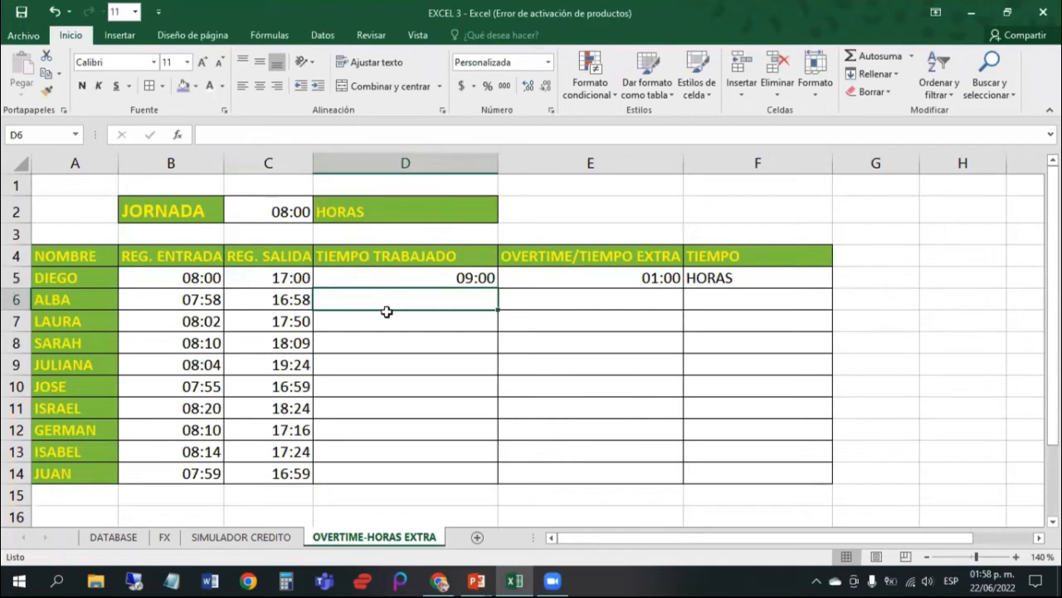
{"action": "key", "text": "Up"}
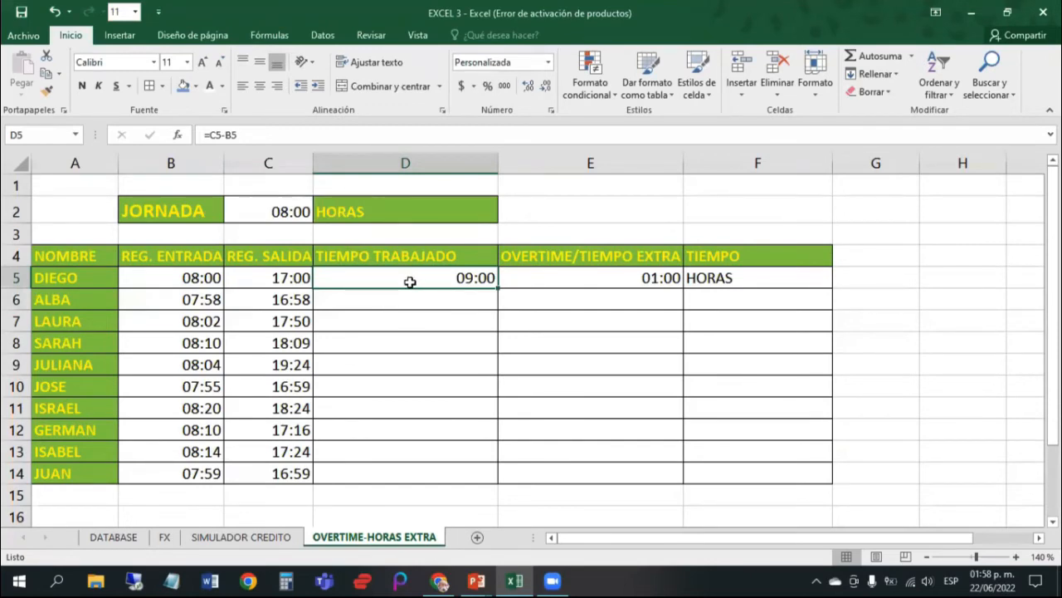
{"action": "key", "text": "ctrl+1"}
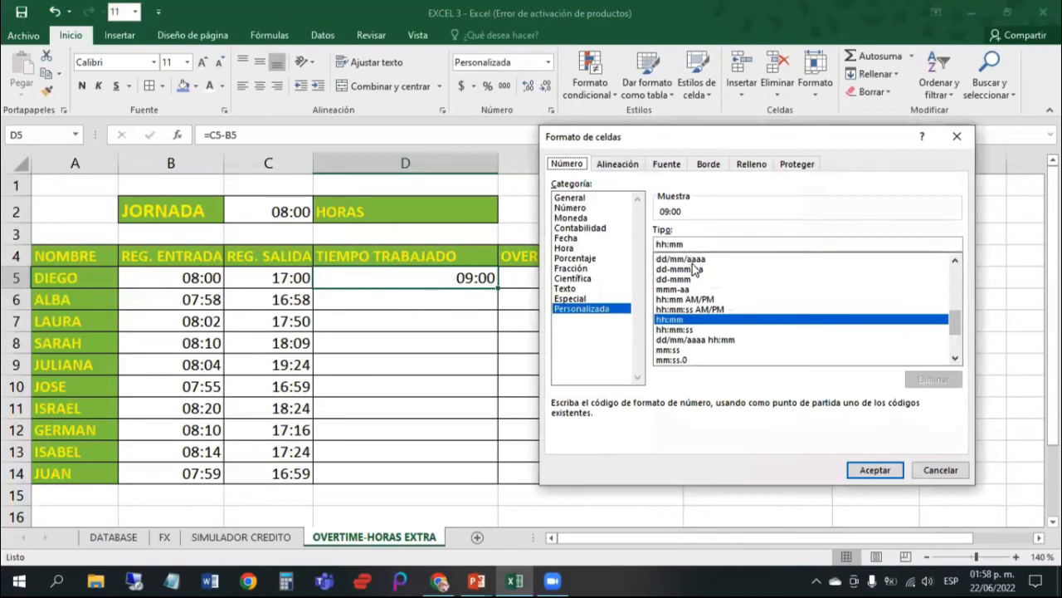
Step: Keep D5 in hh:mm and fill the worked-time formula down to D14
{"action": "scroll", "coordinate": [694, 270], "scroll_direction": "up", "scroll_amount": 2}
{"action": "scroll", "coordinate": [694, 270], "scroll_direction": "up", "scroll_amount": 4}
{"action": "scroll", "coordinate": [694, 270], "scroll_direction": "down", "scroll_amount": 9}
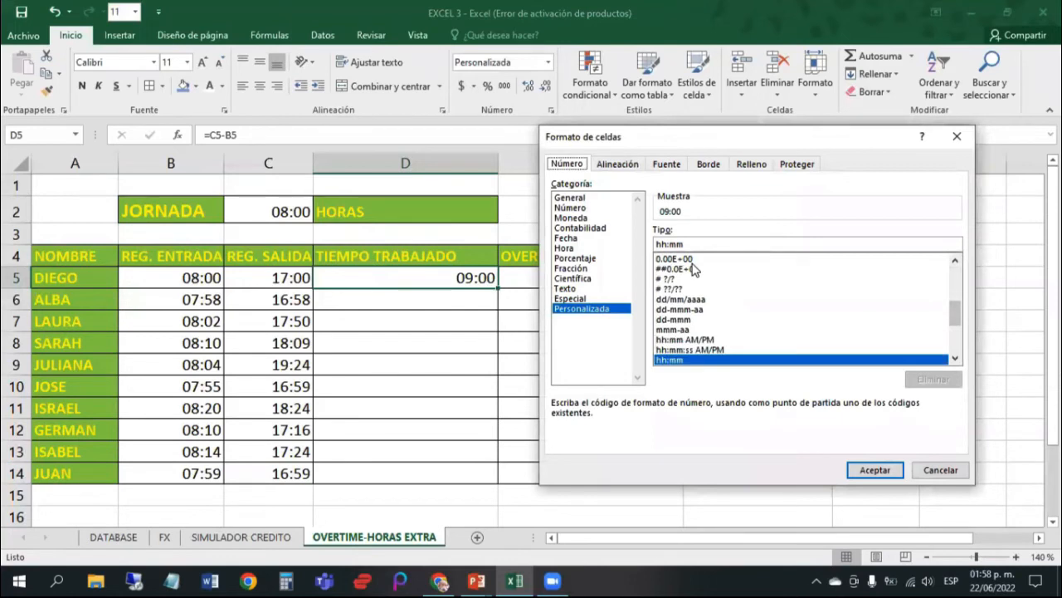
{"action": "scroll", "coordinate": [694, 270], "scroll_direction": "up", "scroll_amount": 3}
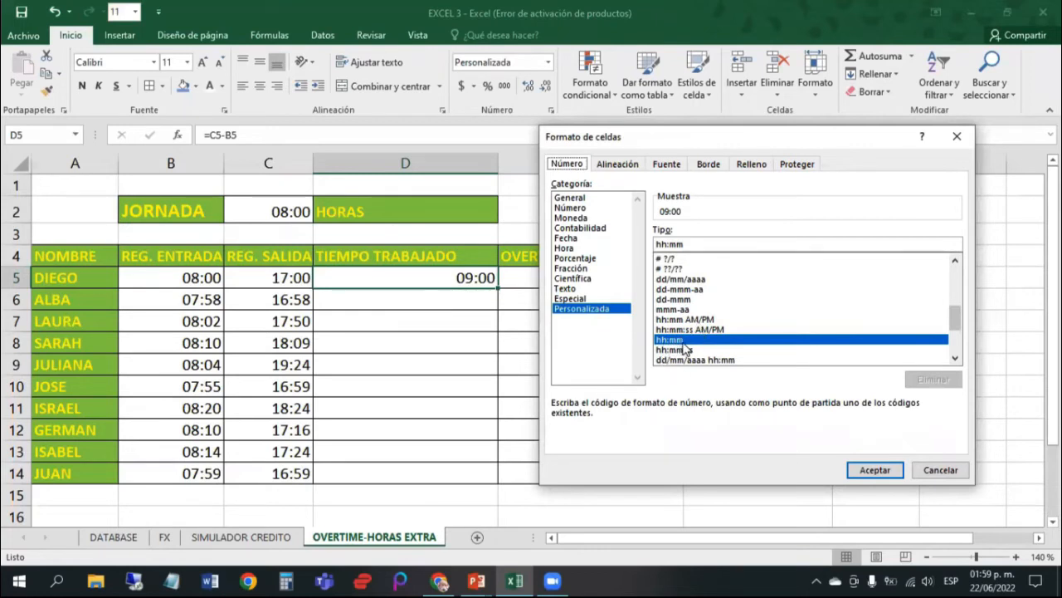
{"action": "left_click", "coordinate": [873, 467]}
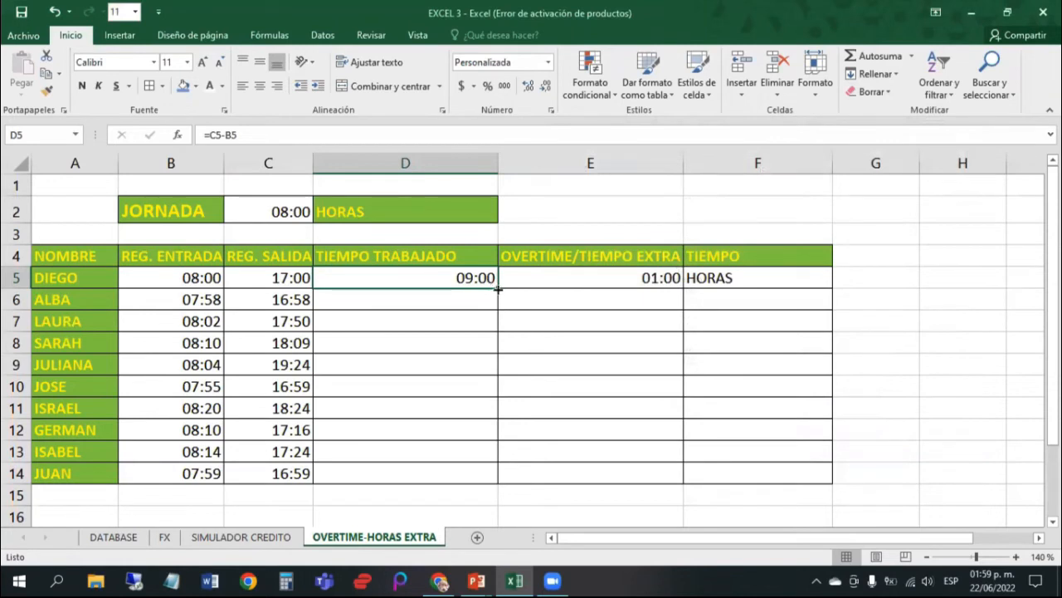
{"action": "left_click_drag", "start_coordinate": [497, 288], "coordinate": [505, 493]}
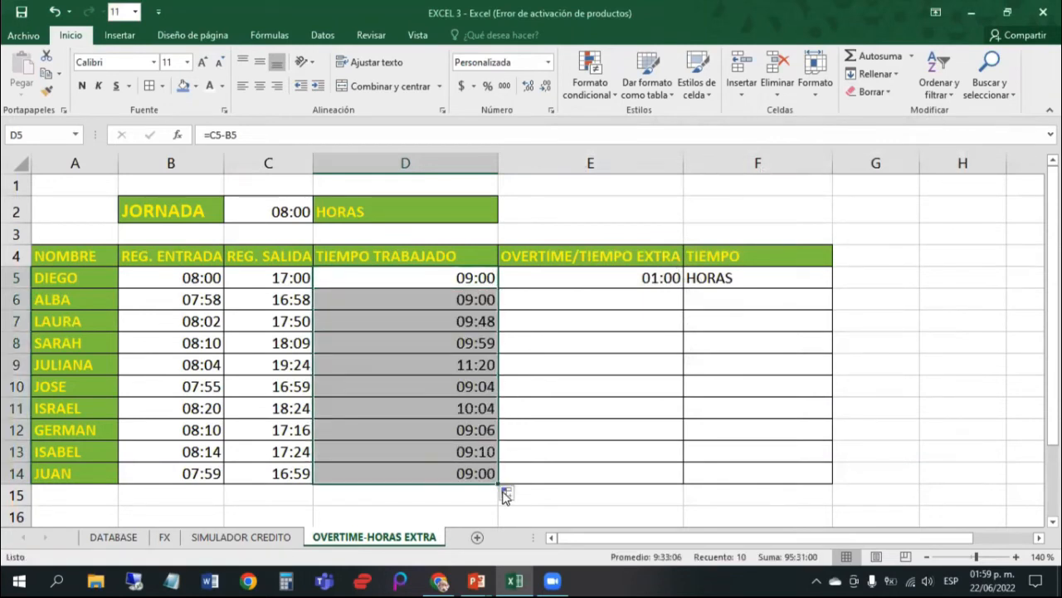
{"action": "left_click", "coordinate": [531, 273]}
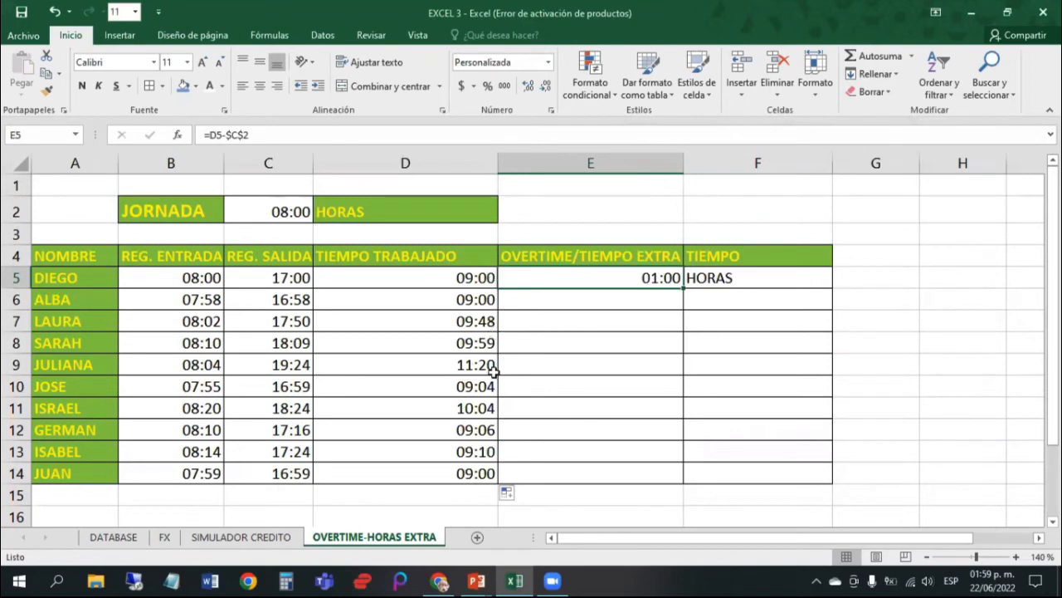
Step: Check the worked-time formulas in D5 and D6, then edit E5's formula =D5-$C$2
{"action": "left_click", "coordinate": [463, 279]}
{"action": "left_click", "coordinate": [471, 297]}
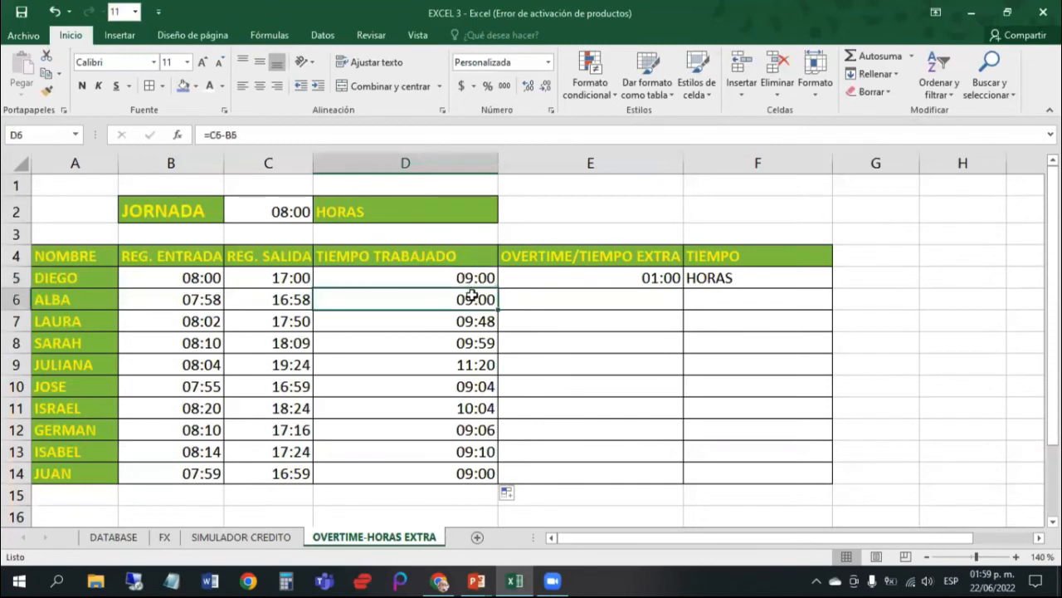
{"action": "left_click", "coordinate": [473, 277]}
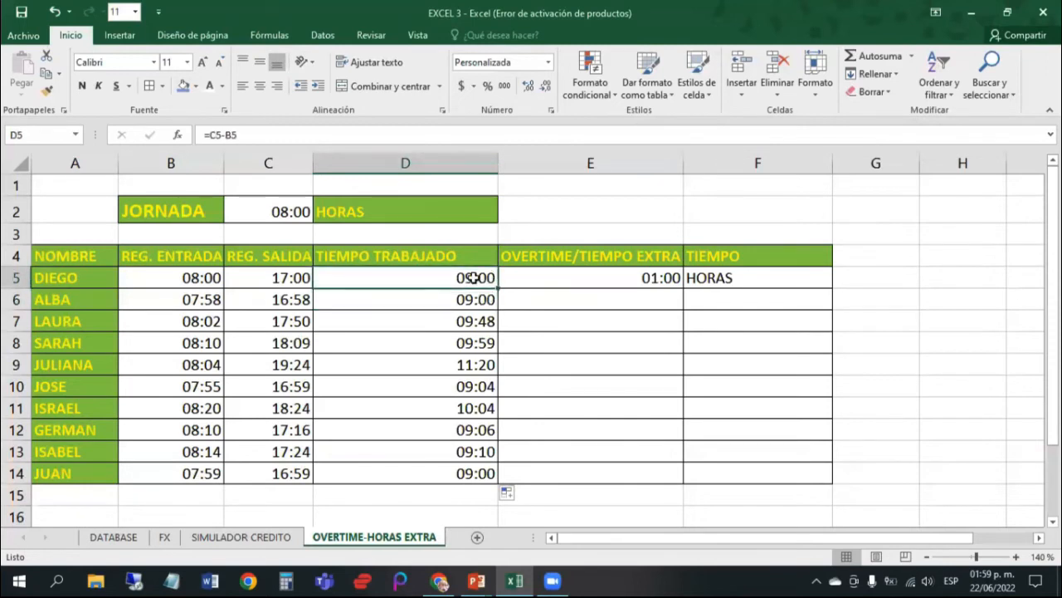
{"action": "left_click", "coordinate": [576, 278]}
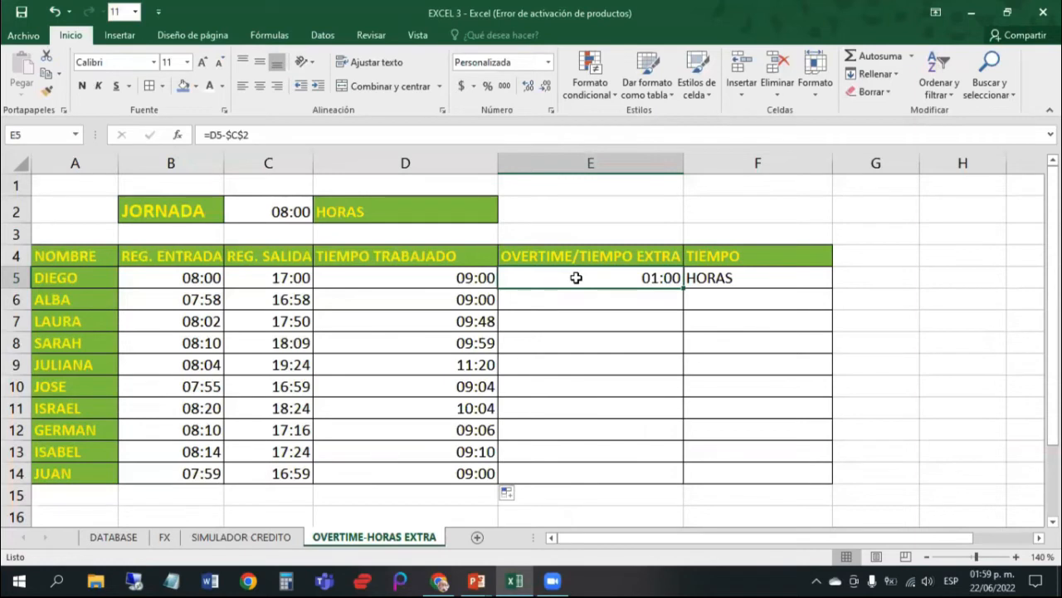
{"action": "double_click", "coordinate": [576, 278]}
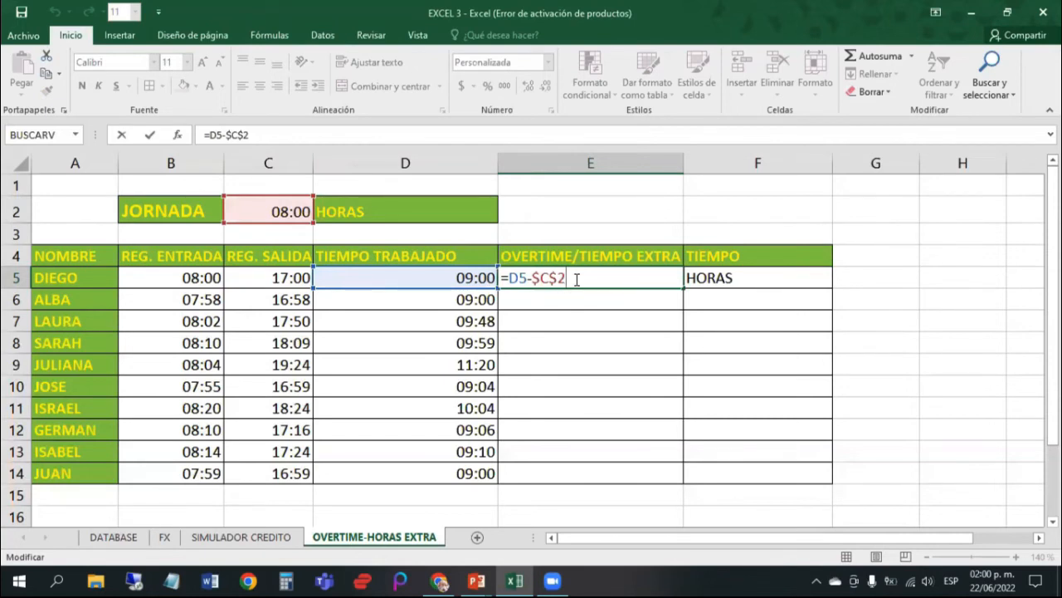
Step: Review the E5 overtime formula =D5-$C$2 and commit it unchanged, still showing 01:00
{"action": "key", "text": "Left"}
{"action": "key", "text": "Left"}
{"action": "key", "text": "Left"}
{"action": "key", "text": "Left"}
{"action": "key", "text": "Right"}
{"action": "key", "text": "Right"}
{"action": "key", "text": "Right"}
{"action": "key", "text": "Right"}
{"action": "key", "text": "Return"}
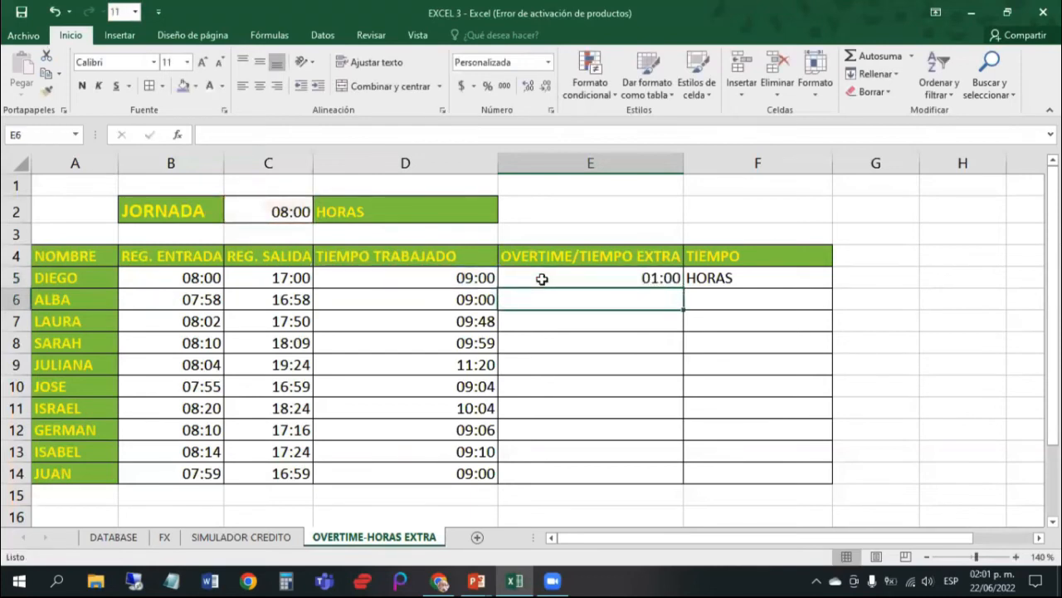
Step: Fill the overtime formula down to E14, then show the Preguntas y respuestas slide
{"action": "left_click", "coordinate": [542, 279]}
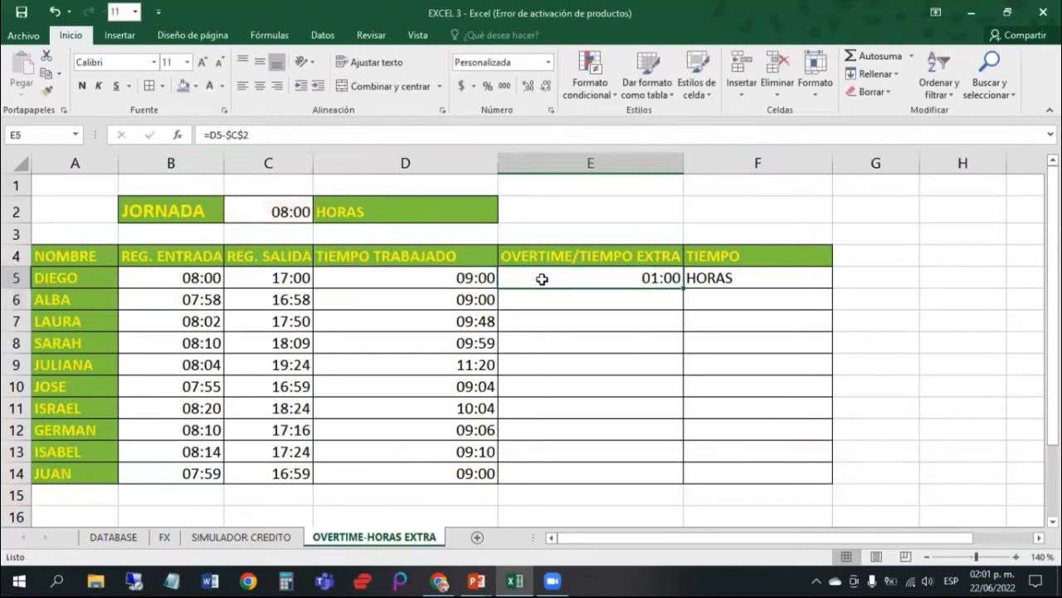
{"action": "double_click", "coordinate": [682, 288]}
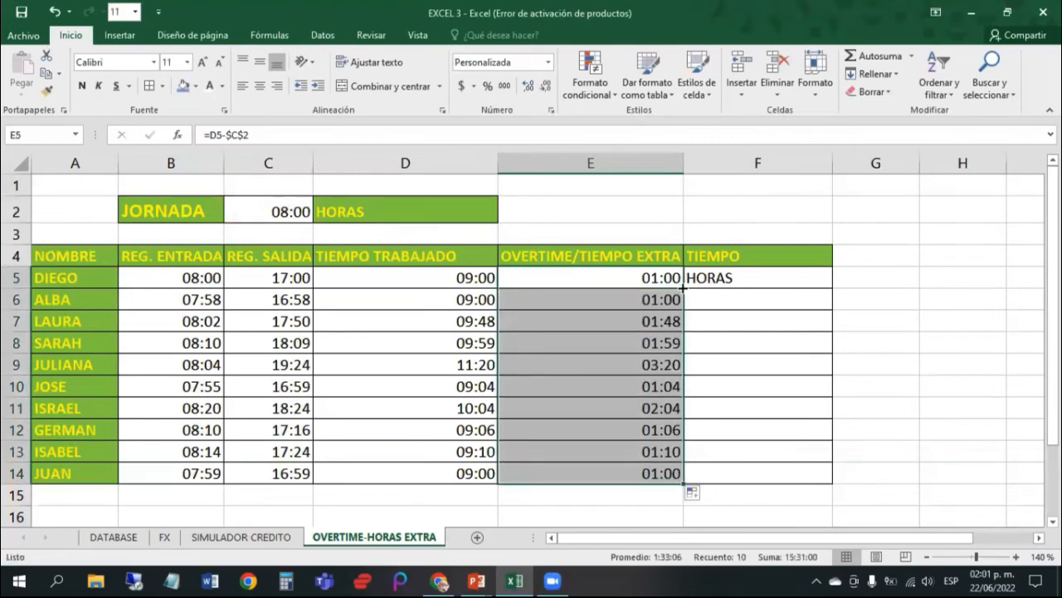
{"action": "left_click", "coordinate": [595, 304]}
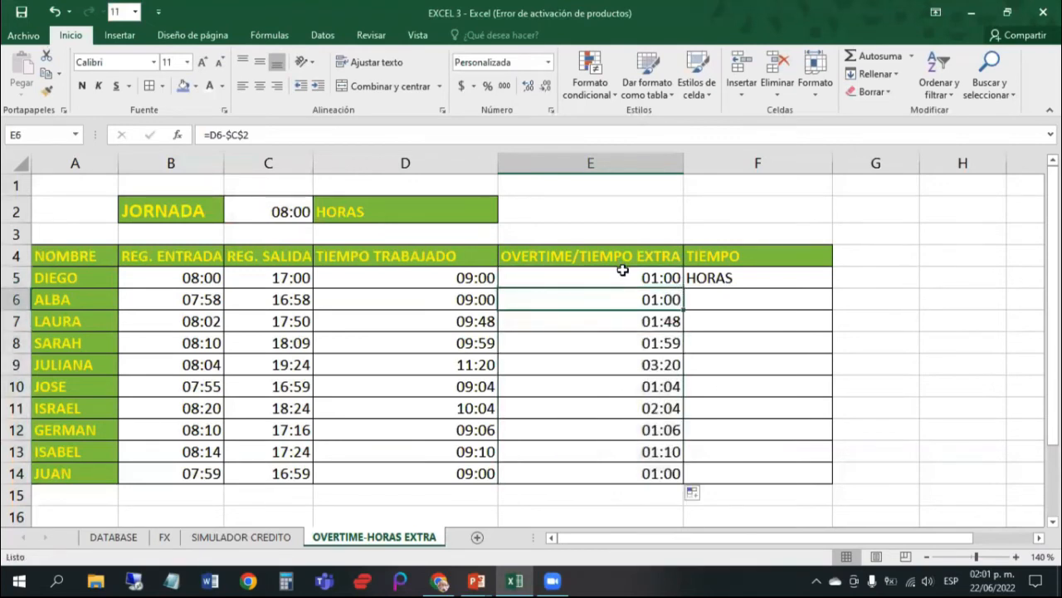
{"action": "left_click_drag", "start_coordinate": [622, 270], "coordinate": [650, 472]}
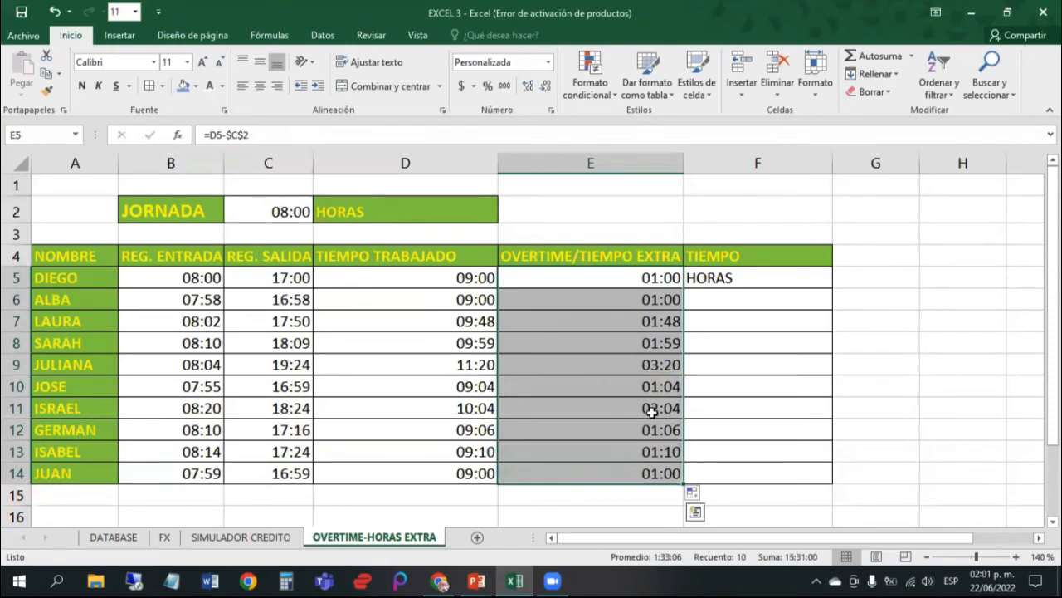
{"action": "left_click", "coordinate": [632, 309]}
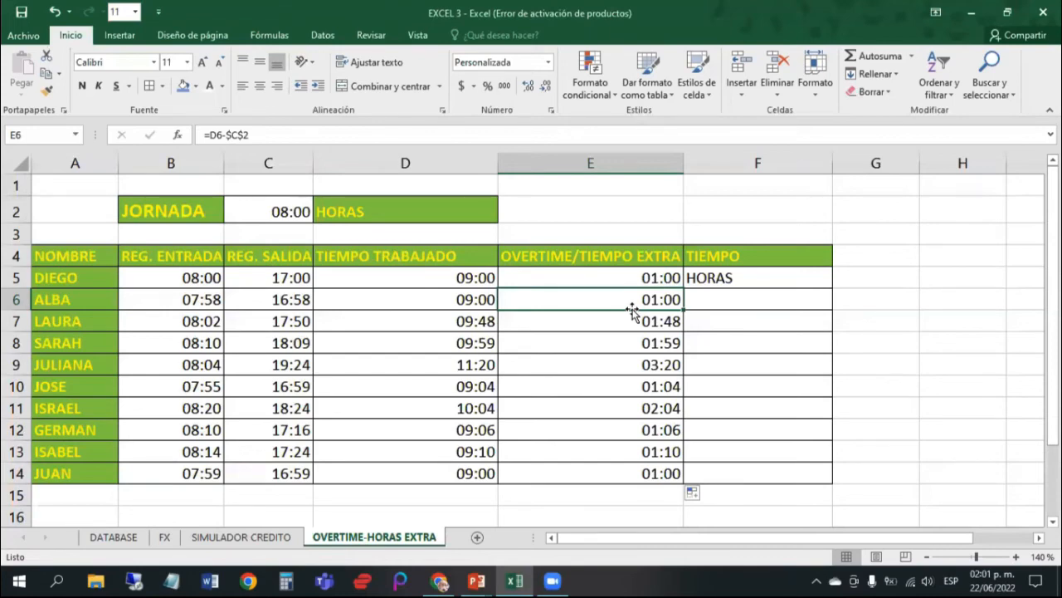
{"action": "key", "text": "alt+Tab"}
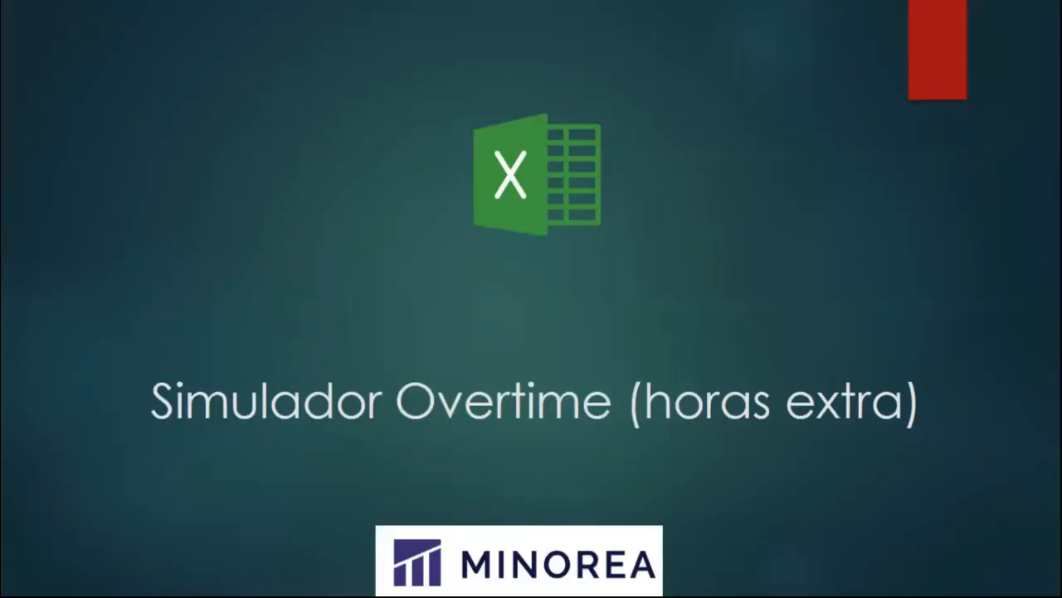
{"action": "key", "text": "Right"}
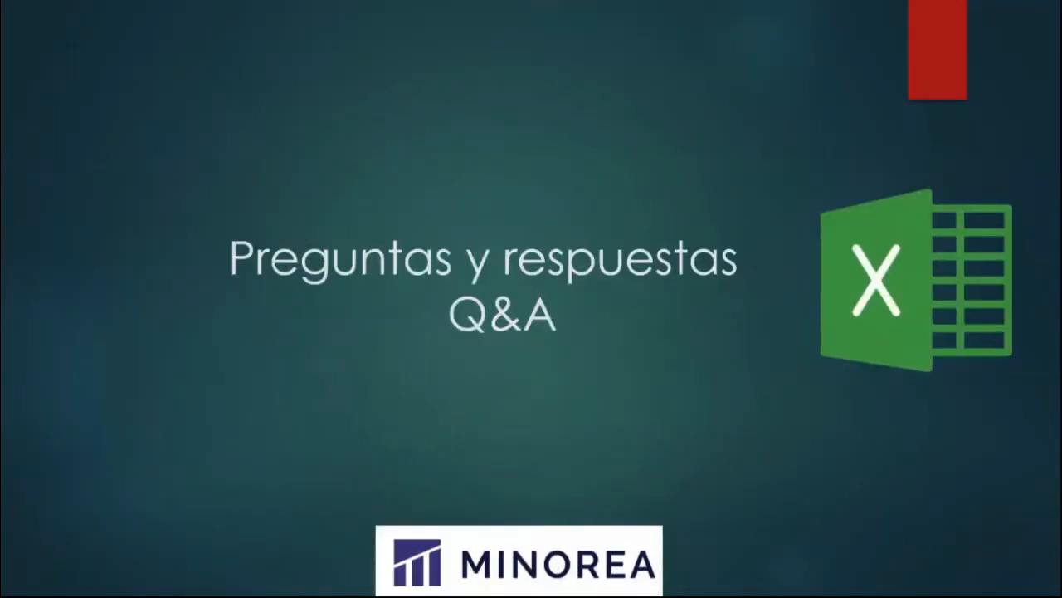